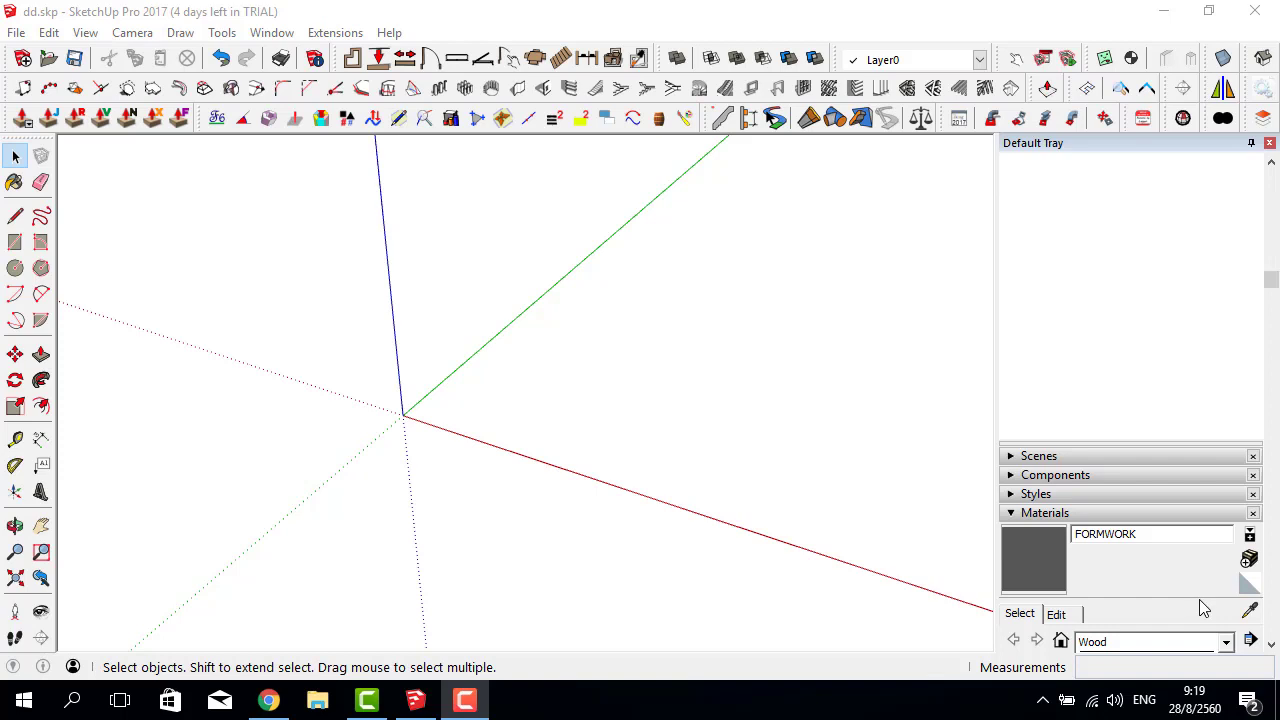
Open the 3D Warehouse and search for 'house'.
{"action": "scroll", "coordinate": [764, 403], "scroll_direction": "up", "scroll_amount": 2}
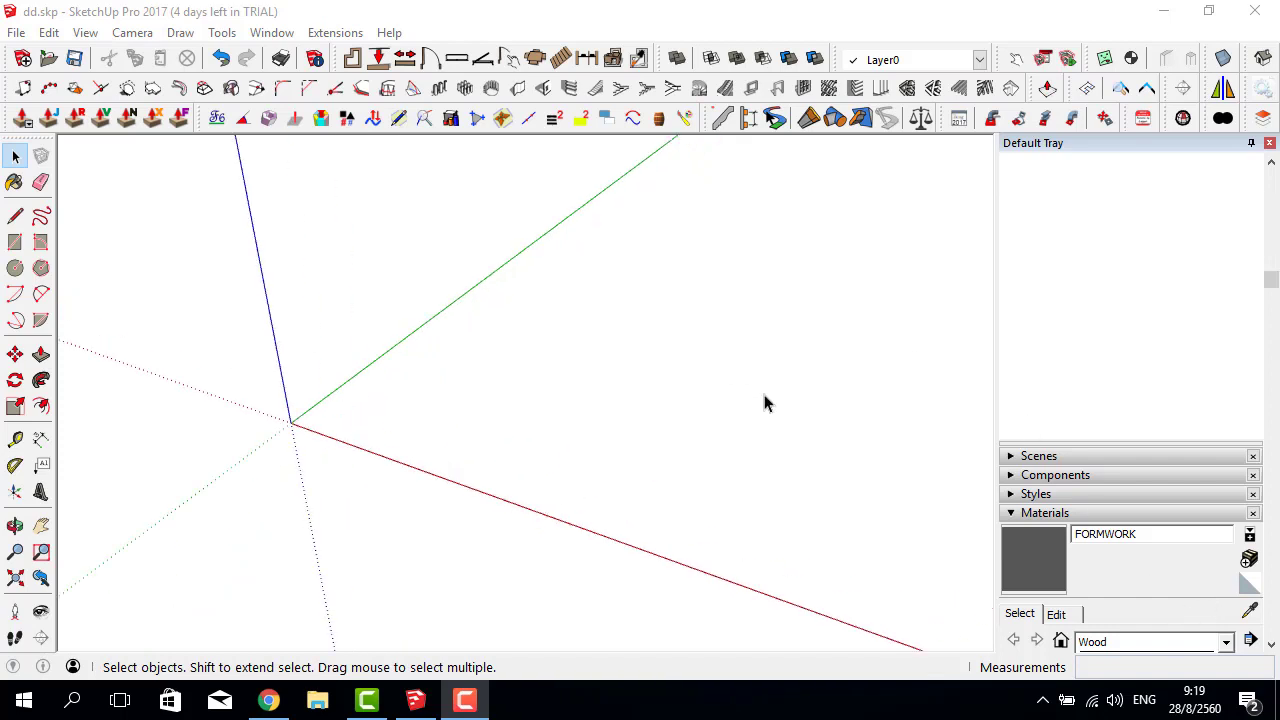
{"action": "left_click", "coordinate": [274, 34]}
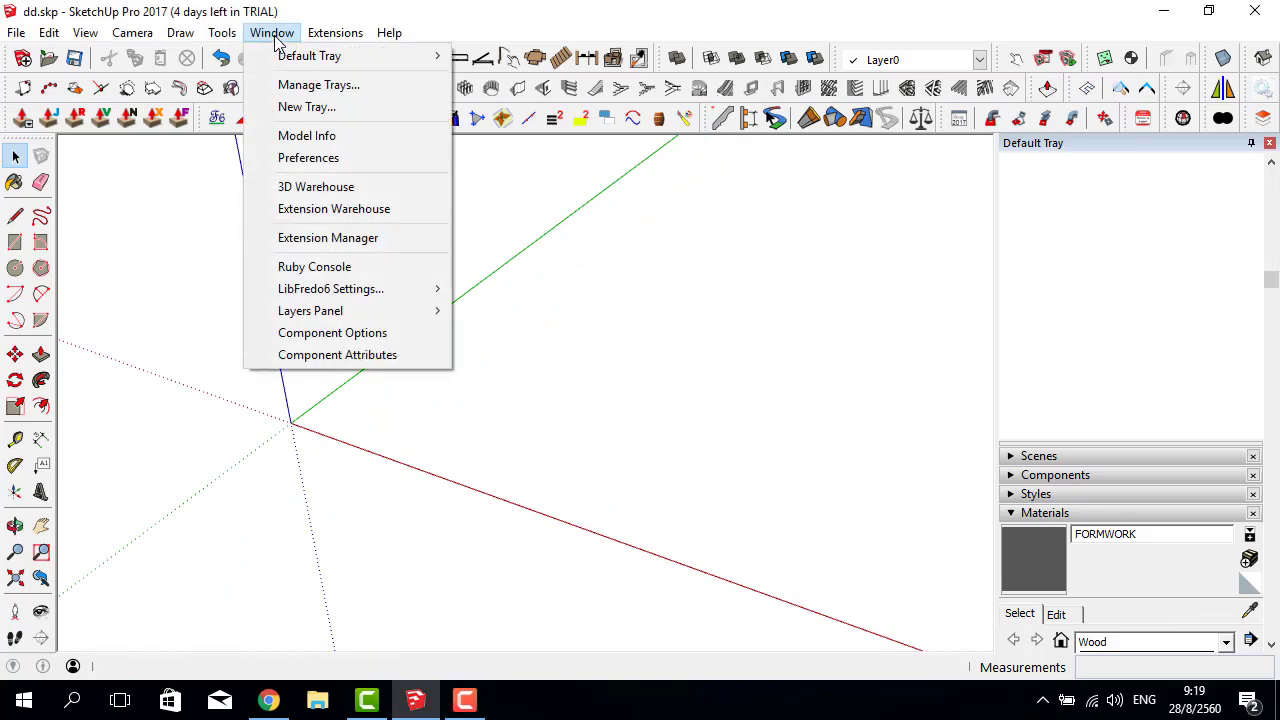
{"action": "left_click", "coordinate": [343, 186]}
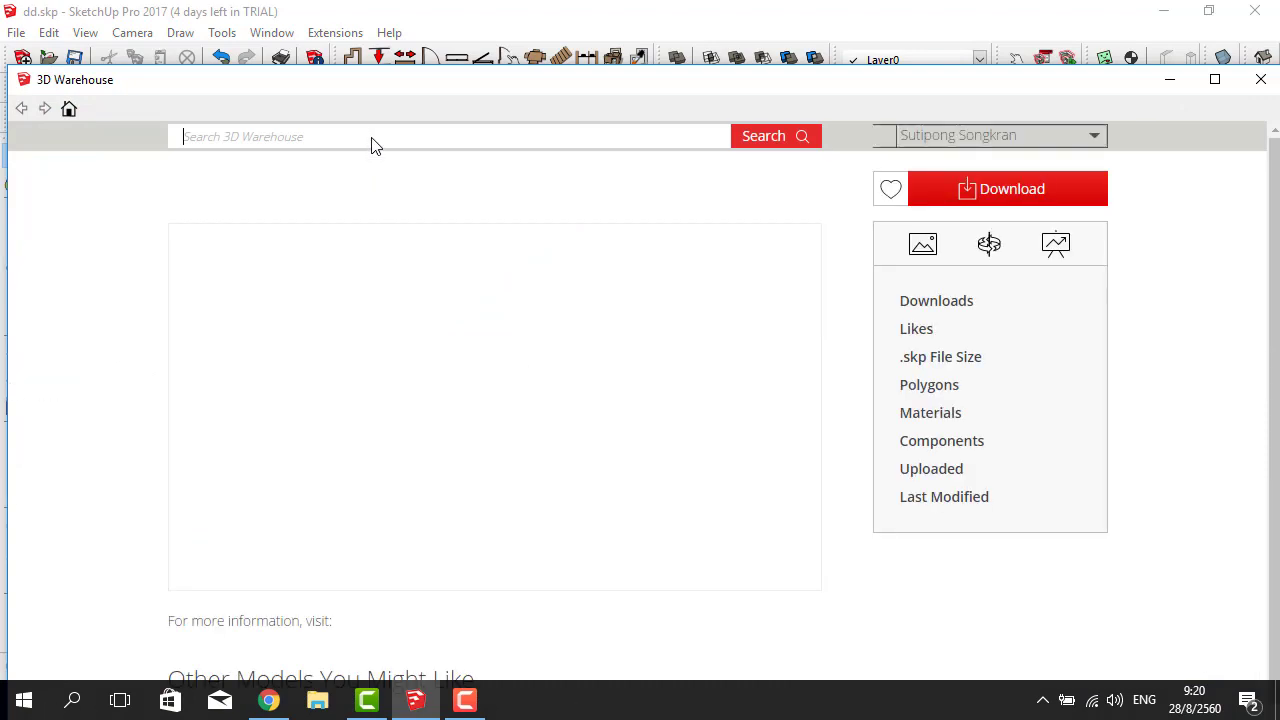
{"action": "key", "text": "super+space"}
{"action": "left_click", "coordinate": [371, 145]}
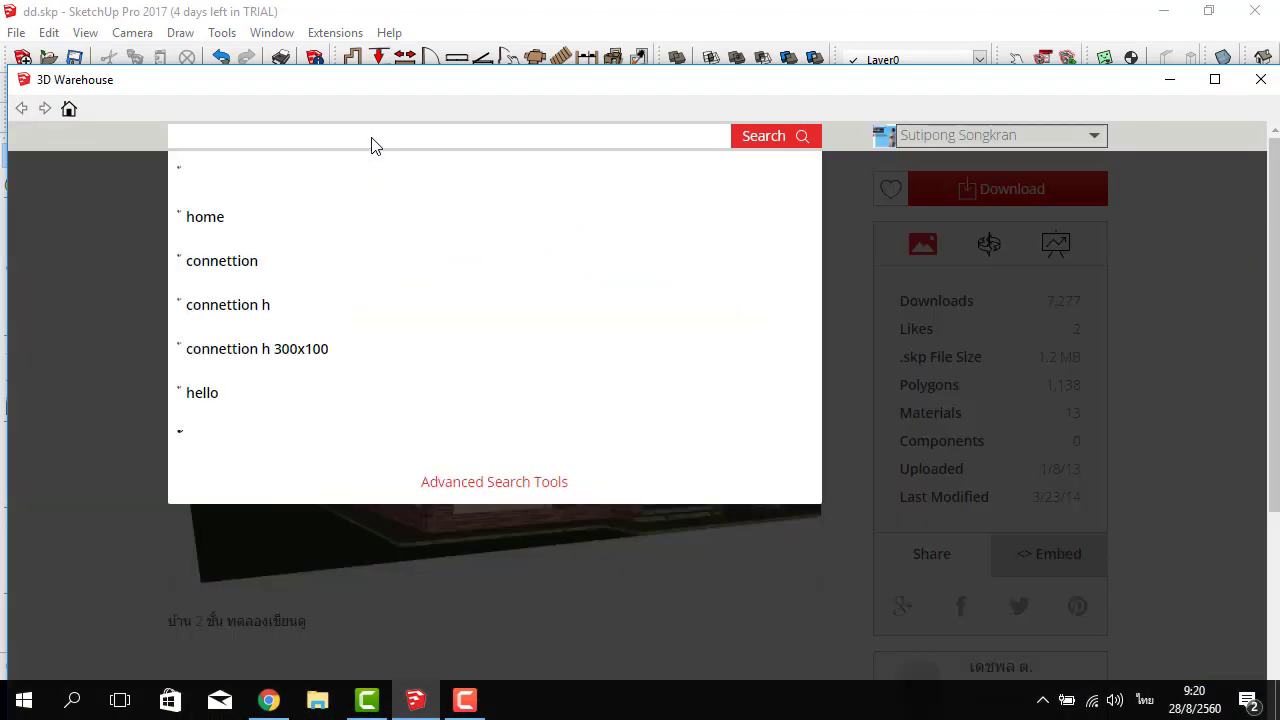
{"action": "key", "text": "super+space"}
{"action": "type", "text": "hous"}
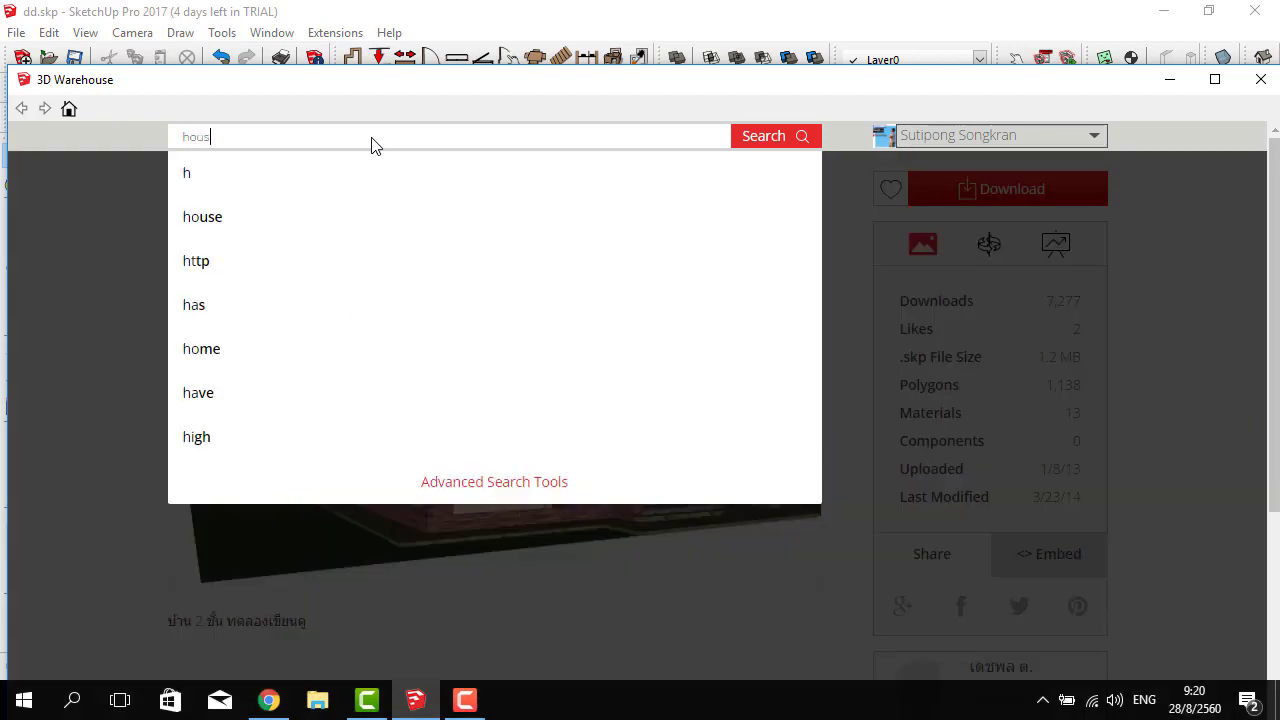
{"action": "type", "text": "e"}
{"action": "key", "text": "Return"}
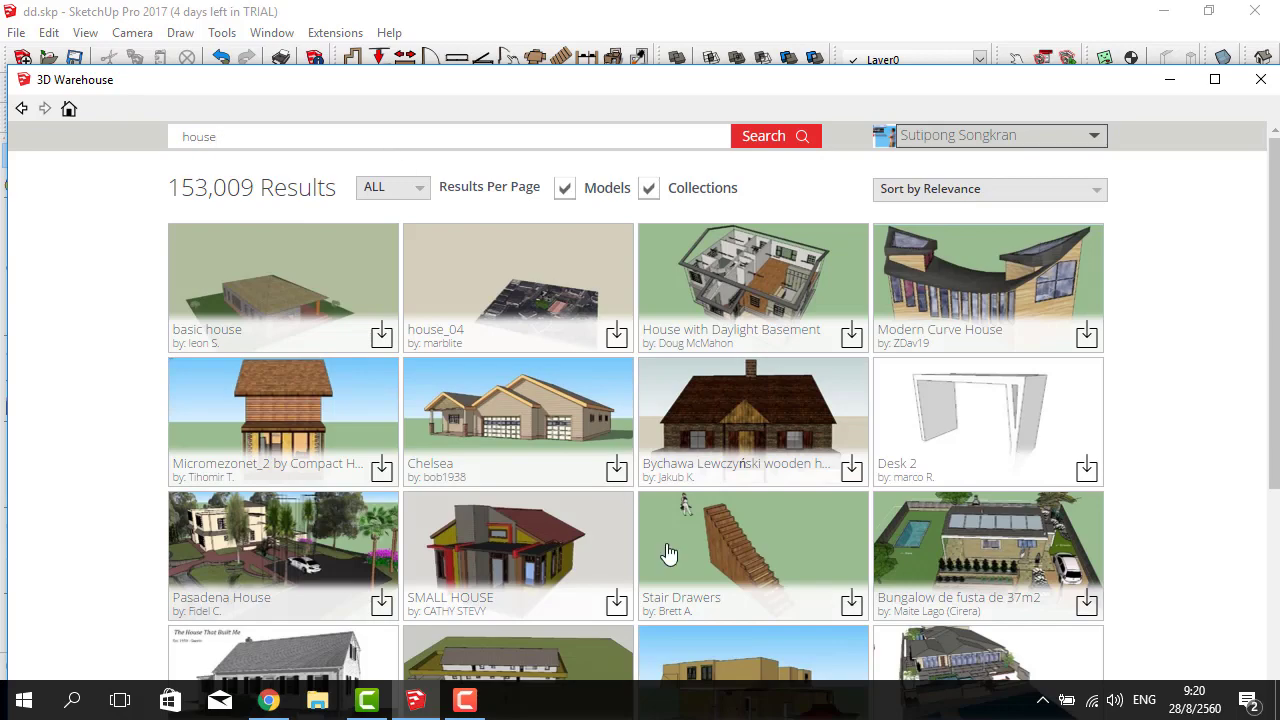
Browse the results, then search the 3D Warehouse again in Thai for 'บ้านเลขที่'.
{"action": "scroll", "coordinate": [668, 555], "scroll_direction": "down", "scroll_amount": 4}
{"action": "scroll", "coordinate": [680, 580], "scroll_direction": "down", "scroll_amount": 1}
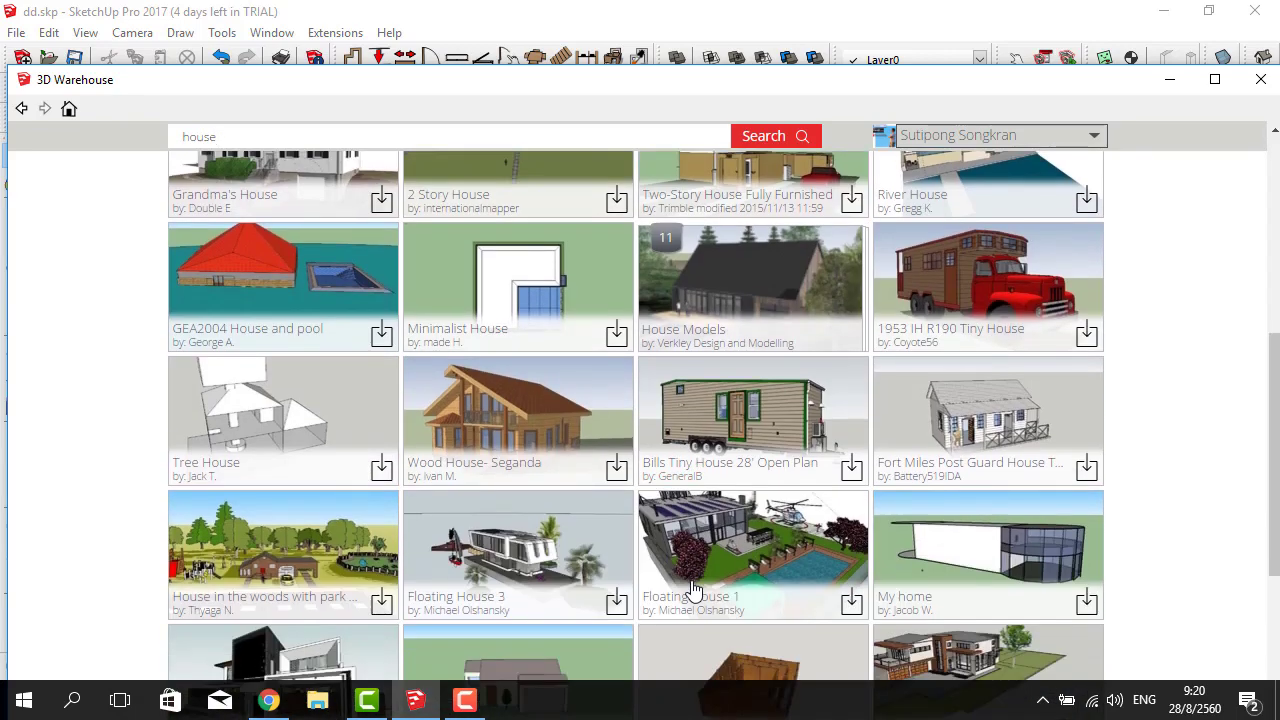
{"action": "scroll", "coordinate": [695, 590], "scroll_direction": "down", "scroll_amount": 2}
{"action": "scroll", "coordinate": [695, 590], "scroll_direction": "down", "scroll_amount": 1}
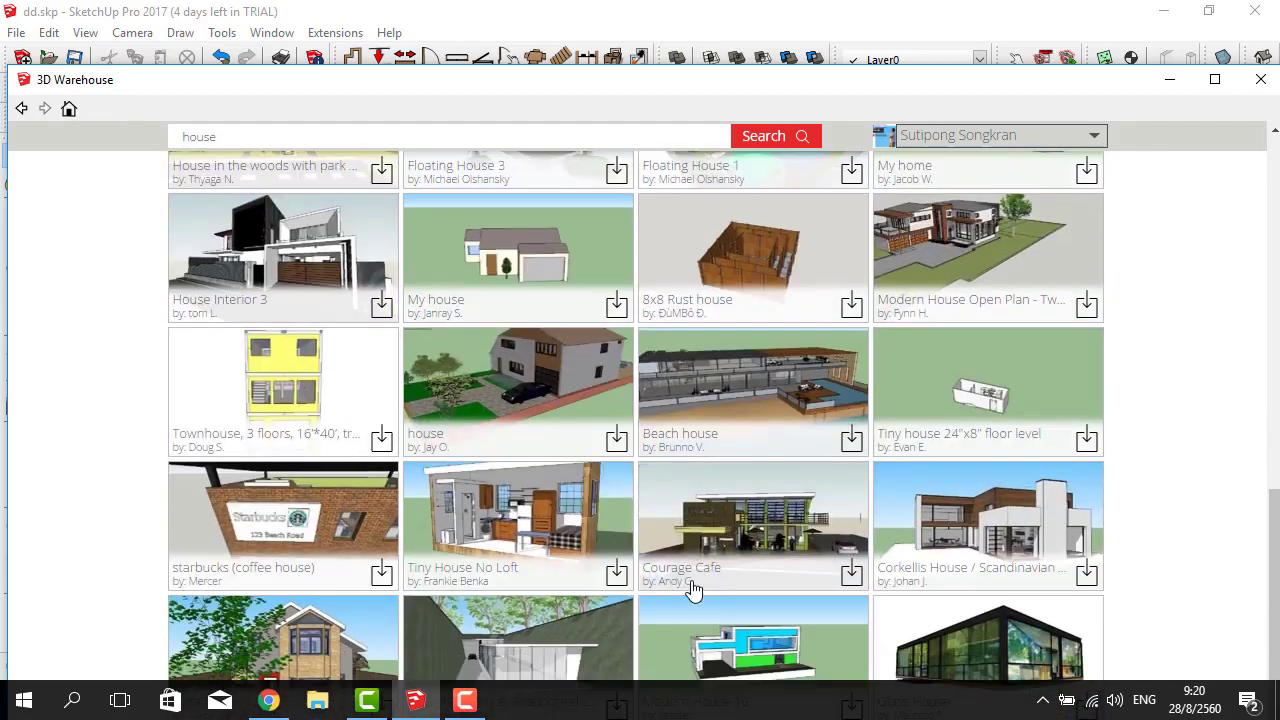
{"action": "scroll", "coordinate": [695, 590], "scroll_direction": "down", "scroll_amount": 1}
{"action": "scroll", "coordinate": [695, 590], "scroll_direction": "down", "scroll_amount": 1}
{"action": "scroll", "coordinate": [650, 540], "scroll_direction": "up", "scroll_amount": 5}
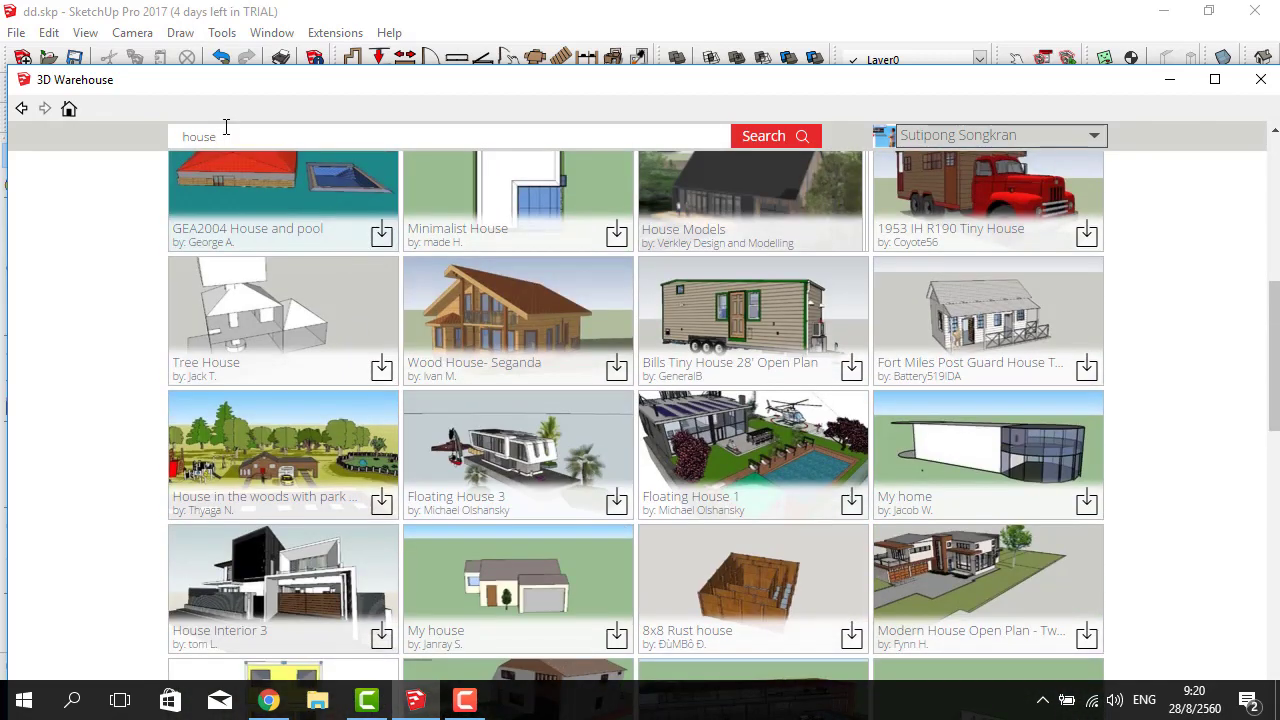
{"action": "left_click_drag", "start_coordinate": [227, 135], "coordinate": [178, 131]}
{"action": "key", "text": "BackSpace"}
{"action": "key", "text": "alt+shift"}
{"action": "type", "text": "บ้านเลขที่"}
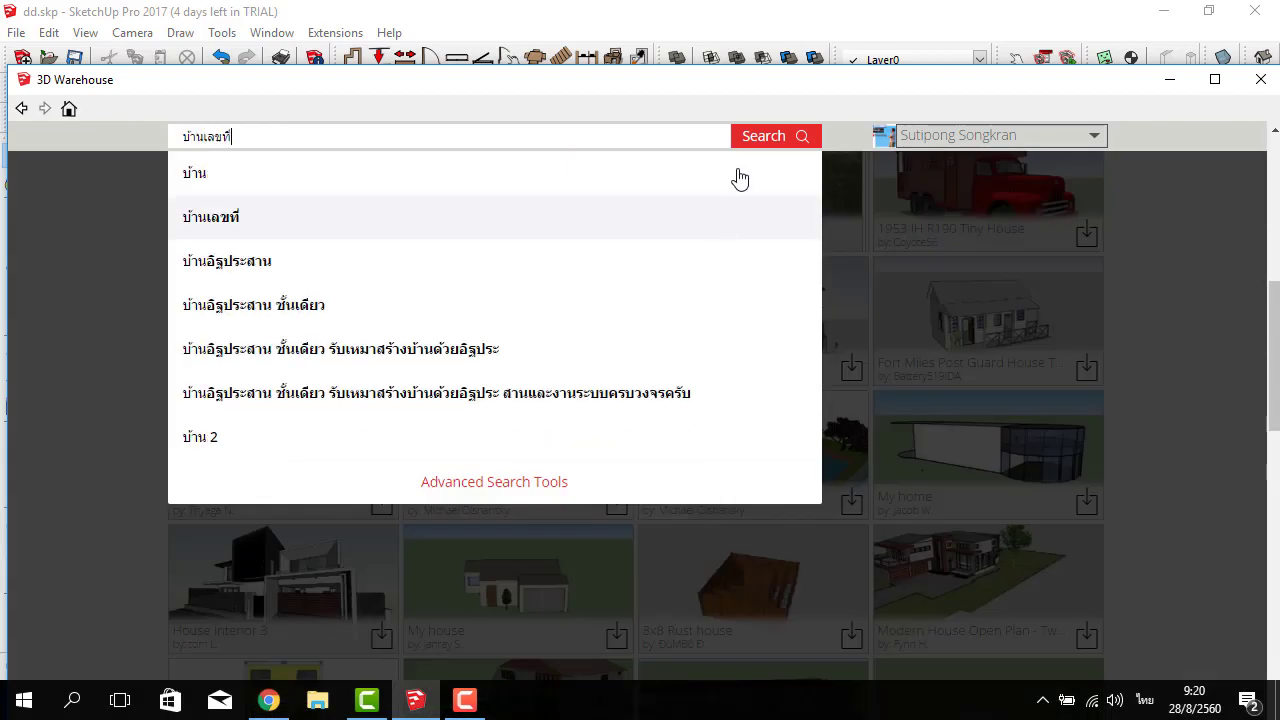
{"action": "left_click", "coordinate": [751, 140]}
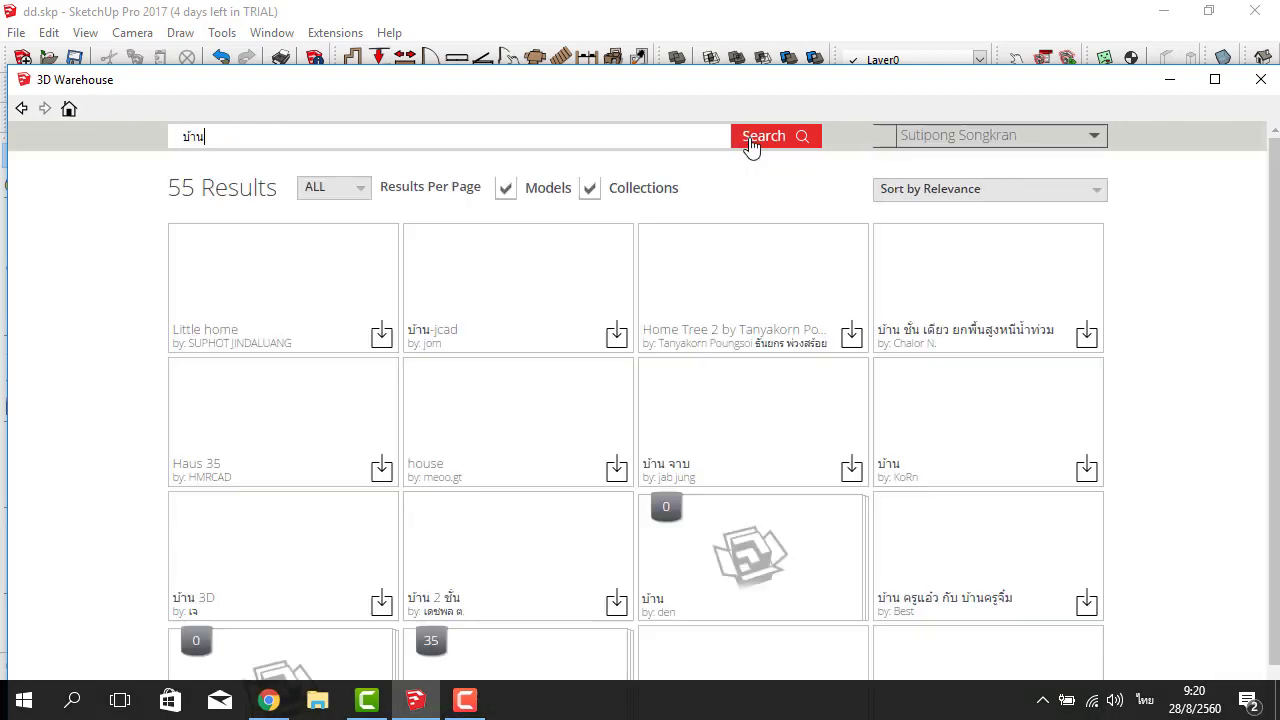
View the บ้าน 2 ชั้น model's detail page, then close the 3D Warehouse.
{"action": "scroll", "coordinate": [557, 420], "scroll_direction": "down", "scroll_amount": 1}
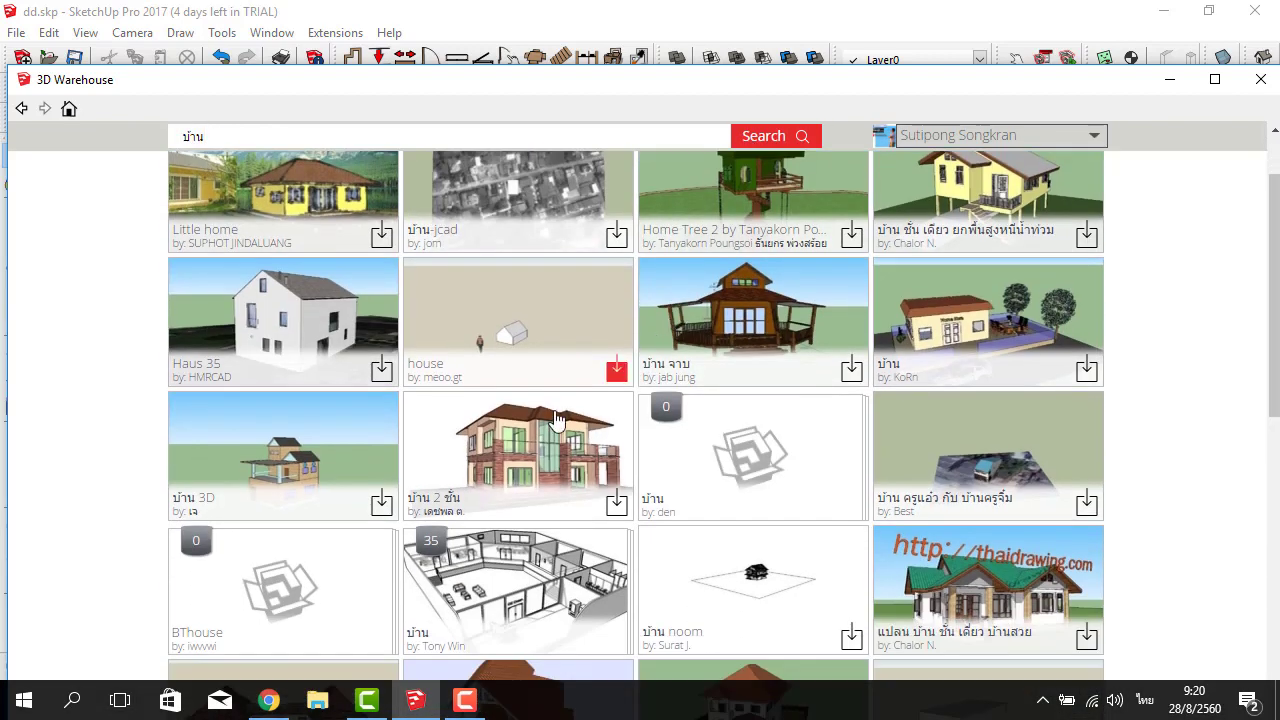
{"action": "left_click", "coordinate": [527, 473]}
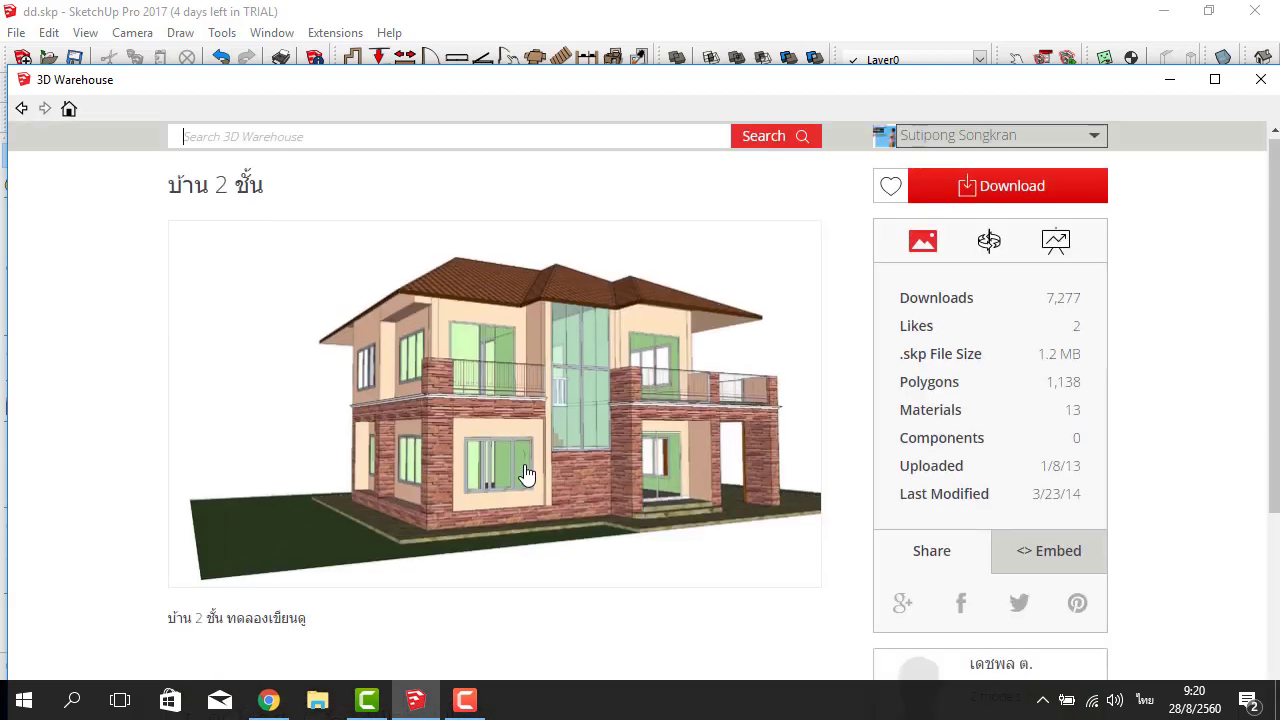
{"action": "scroll", "coordinate": [527, 475], "scroll_direction": "down", "scroll_amount": 5}
{"action": "left_click", "coordinate": [329, 600]}
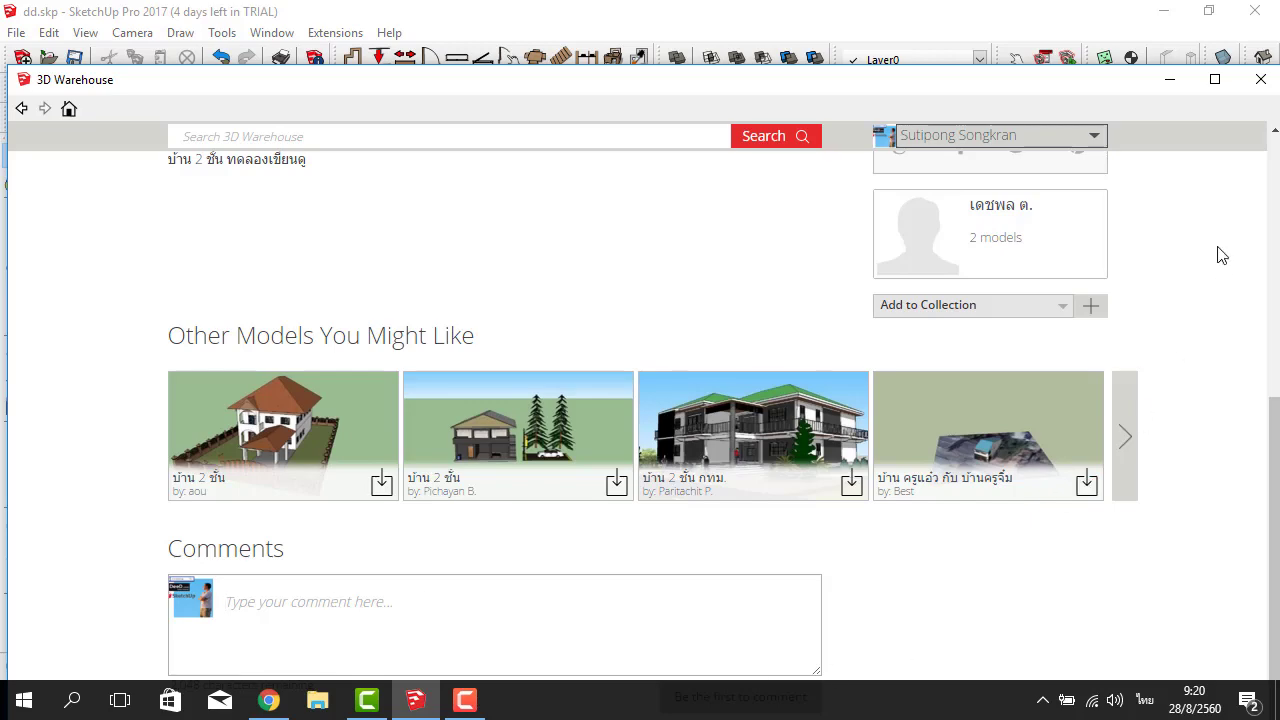
{"action": "left_click", "coordinate": [1262, 81]}
{"action": "scroll", "coordinate": [648, 345], "scroll_direction": "down", "scroll_amount": 1}
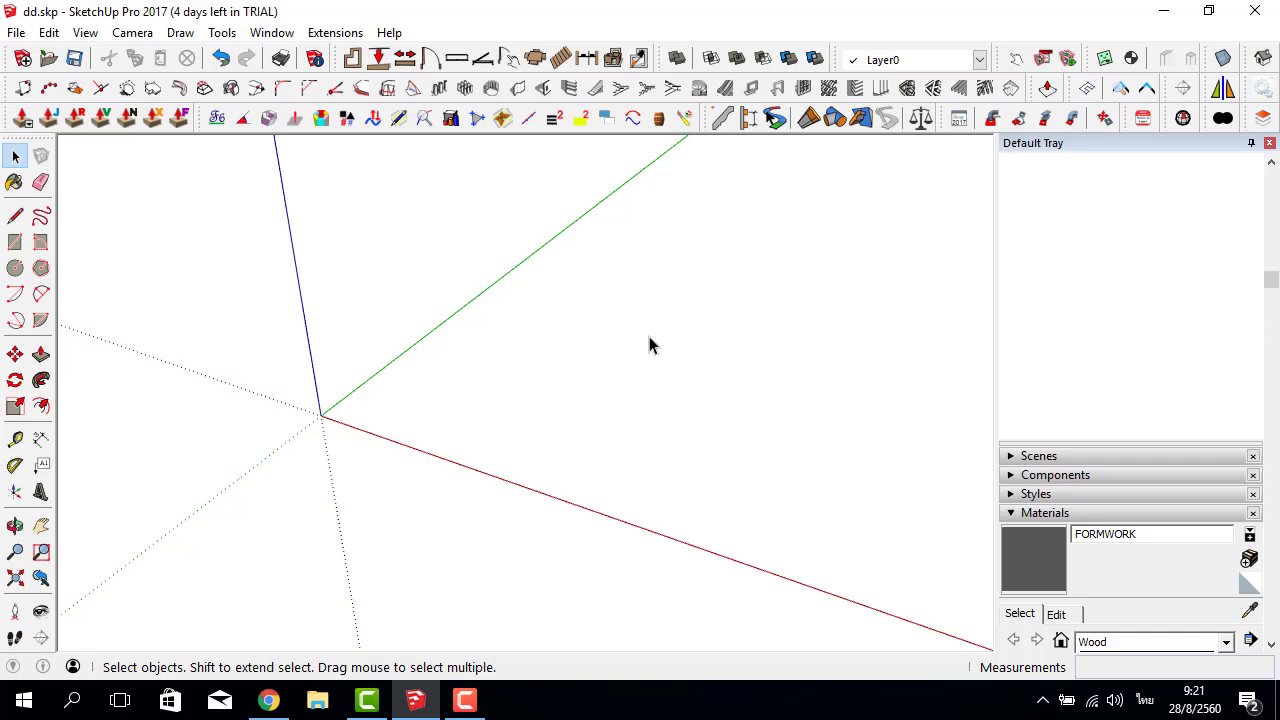
Delete the three existing layers and add a new layer named คอนกริต.
{"action": "left_click_drag", "start_coordinate": [1095, 353], "coordinate": [1052, 282]}
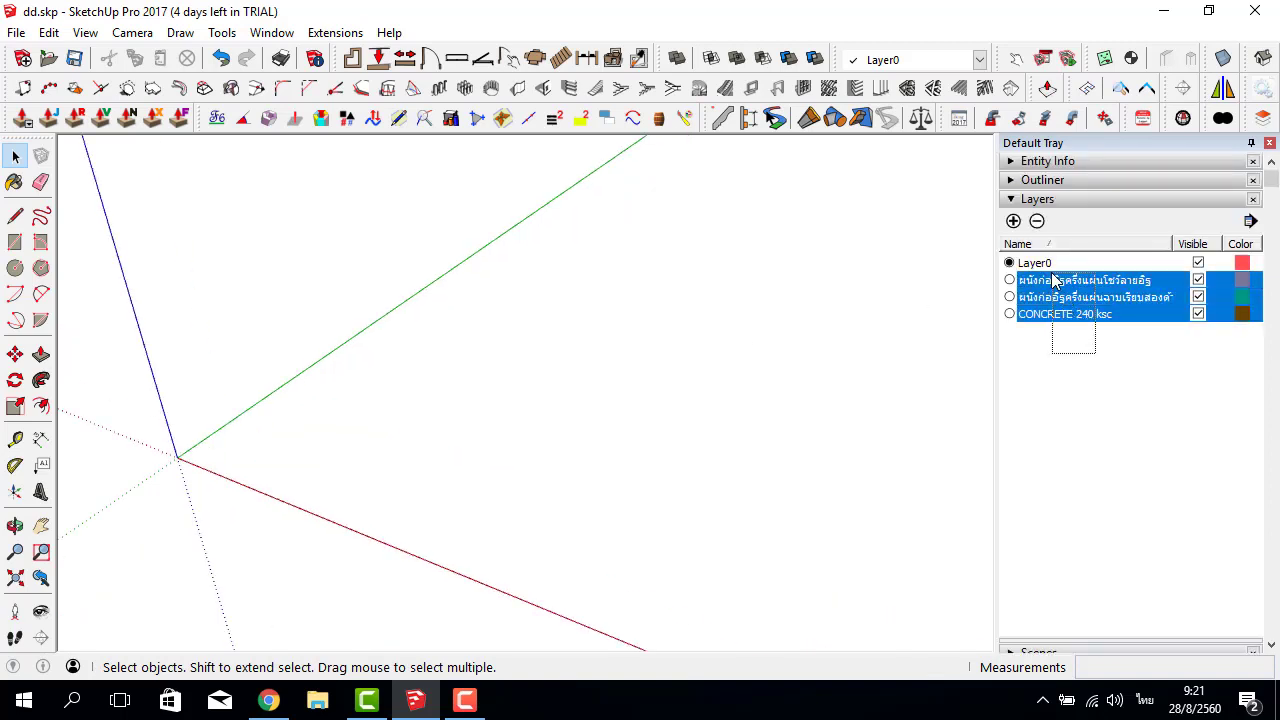
{"action": "left_click", "coordinate": [1037, 221]}
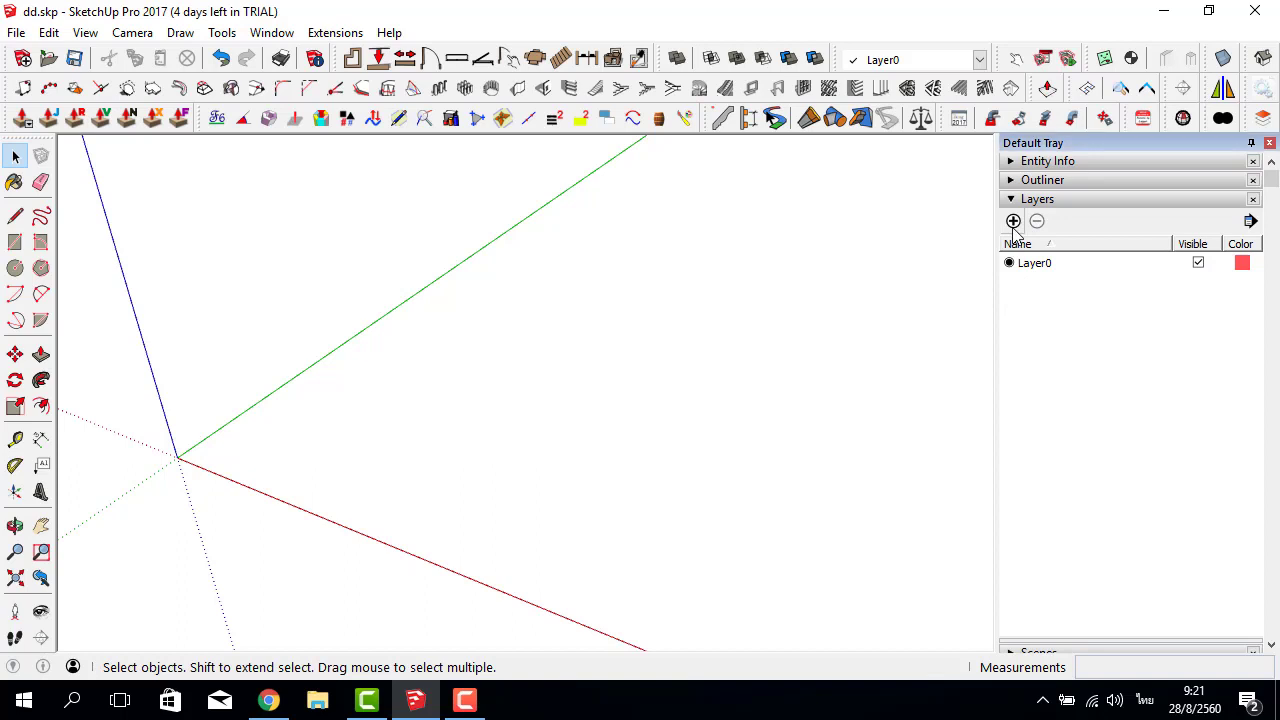
{"action": "left_click", "coordinate": [1013, 221]}
{"action": "key", "text": "alt+shift"}
{"action": "key", "text": "BackSpace"}
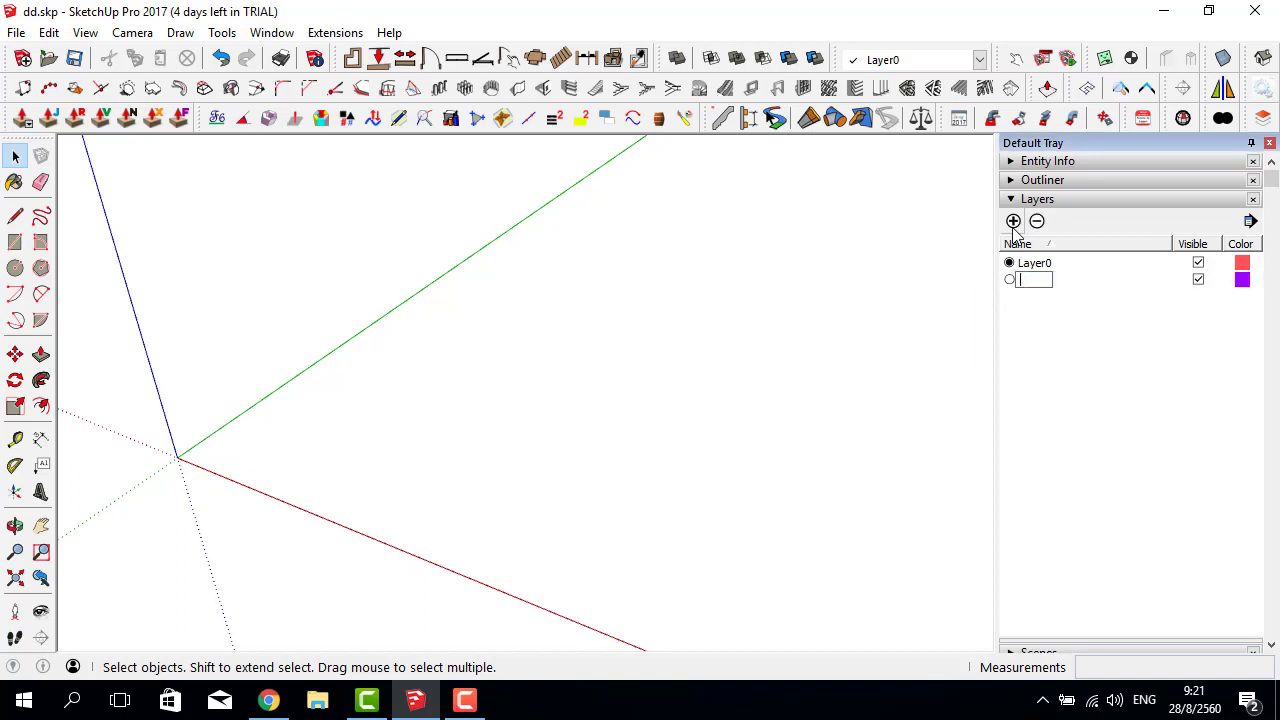
{"action": "key", "text": "alt+shift"}
{"action": "type", "text": "อคน"}
{"action": "key", "text": "BackSpace"}
{"action": "key", "text": "BackSpace"}
{"action": "key", "text": "BackSpace"}
{"action": "type", "text": "คอนกน"}
{"action": "key", "text": "BackSpace"}
{"action": "type", "text": "ริต"}
{"action": "key", "text": "Return"}
Add a second layer named ผนังก่อฉาบ.
{"action": "left_click", "coordinate": [1013, 229]}
{"action": "key", "text": "super+space"}
{"action": "key", "text": "BackSpace"}
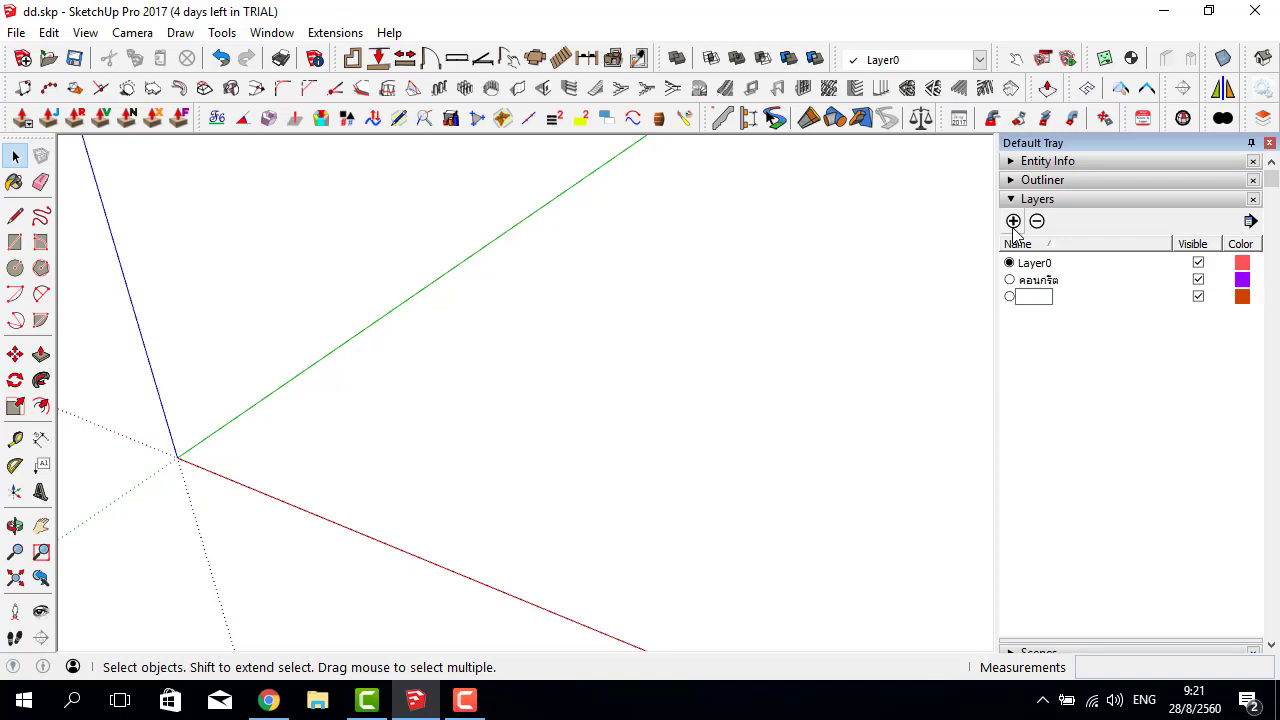
{"action": "key", "text": "super+space"}
{"action": "type", "text": "ฟ"}
{"action": "key", "text": "BackSpace"}
{"action": "type", "text": "ผนังก่อ"}
{"action": "type", "text": "ฉาบ"}
{"action": "key", "text": "Return"}
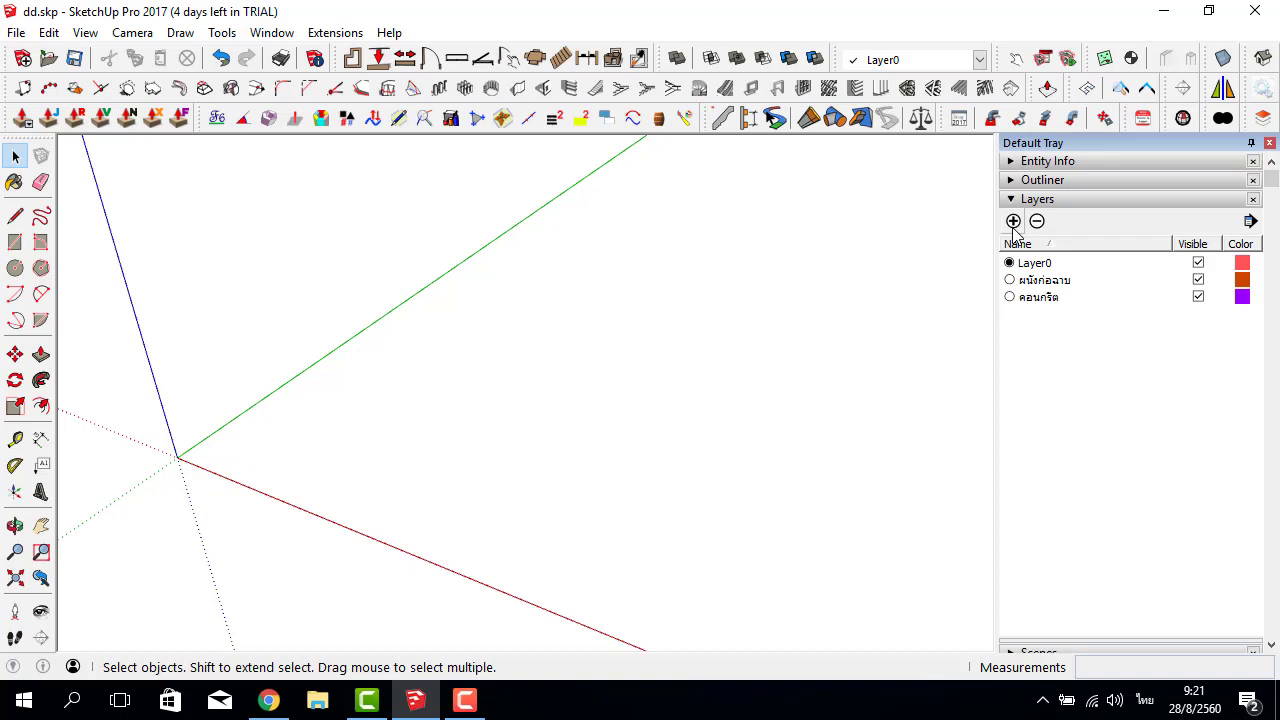
{"action": "mouse_move", "coordinate": [554, 406]}
{"action": "middle_mouse_down"}
{"action": "mouse_move", "coordinate": [526, 400]}
{"action": "mouse_move", "coordinate": [510, 420]}
{"action": "middle_mouse_up"}
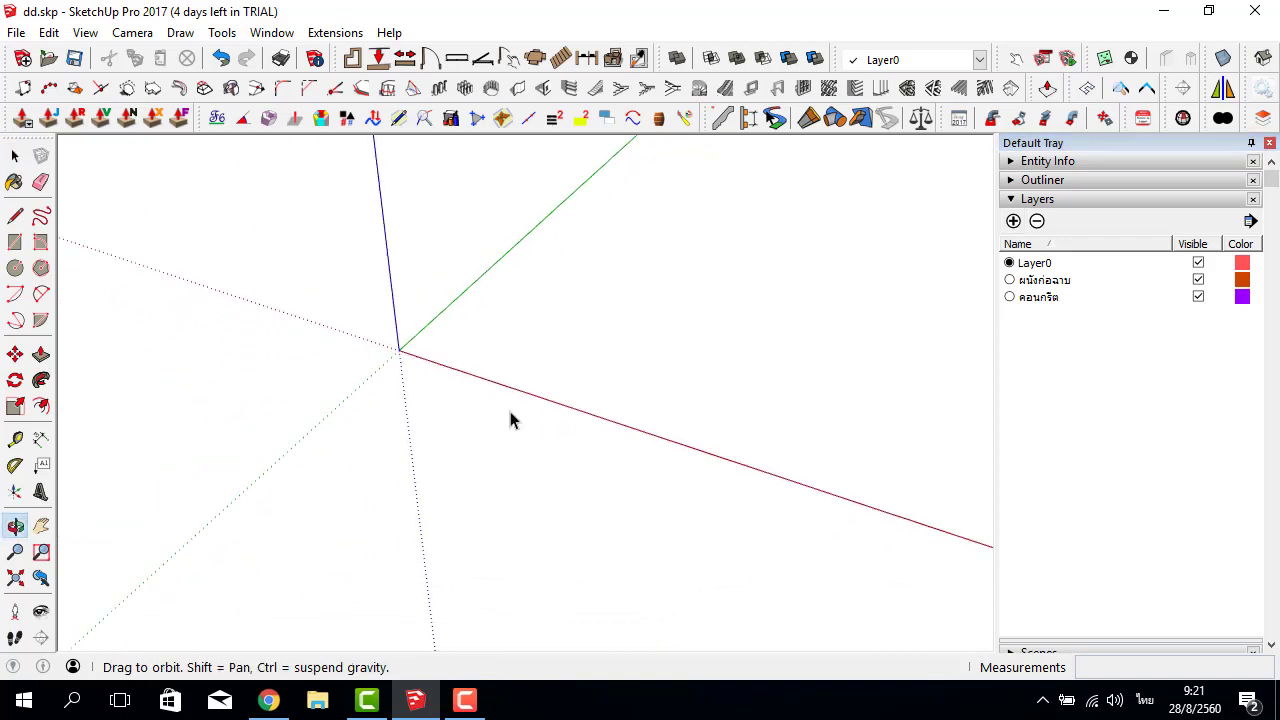
{"action": "scroll", "coordinate": [500, 286], "scroll_direction": "up", "scroll_amount": 3}
{"action": "scroll", "coordinate": [495, 292], "scroll_direction": "up", "scroll_amount": 3}
{"action": "scroll", "coordinate": [491, 297], "scroll_direction": "up", "scroll_amount": 2}
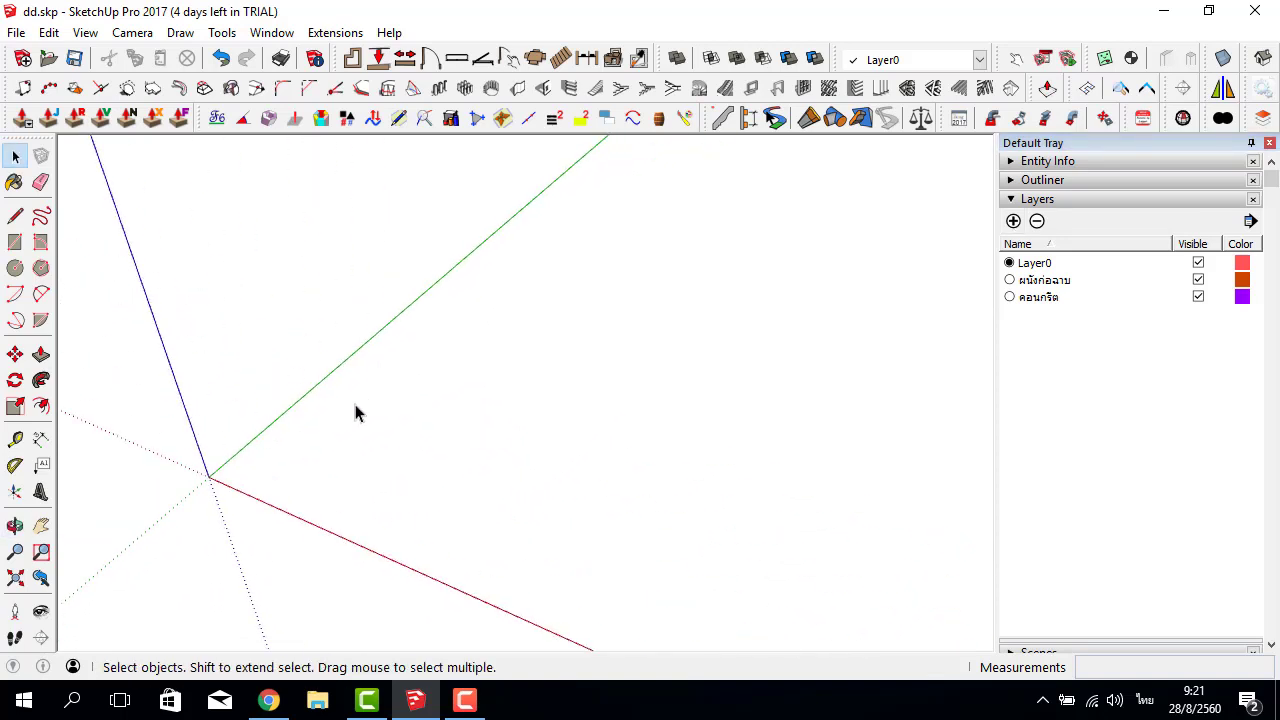
Draw a 0.80 m square rectangle on the ground.
{"action": "key", "text": "r"}
{"action": "left_click", "coordinate": [264, 491]}
{"action": "type", "text": ".8,."}
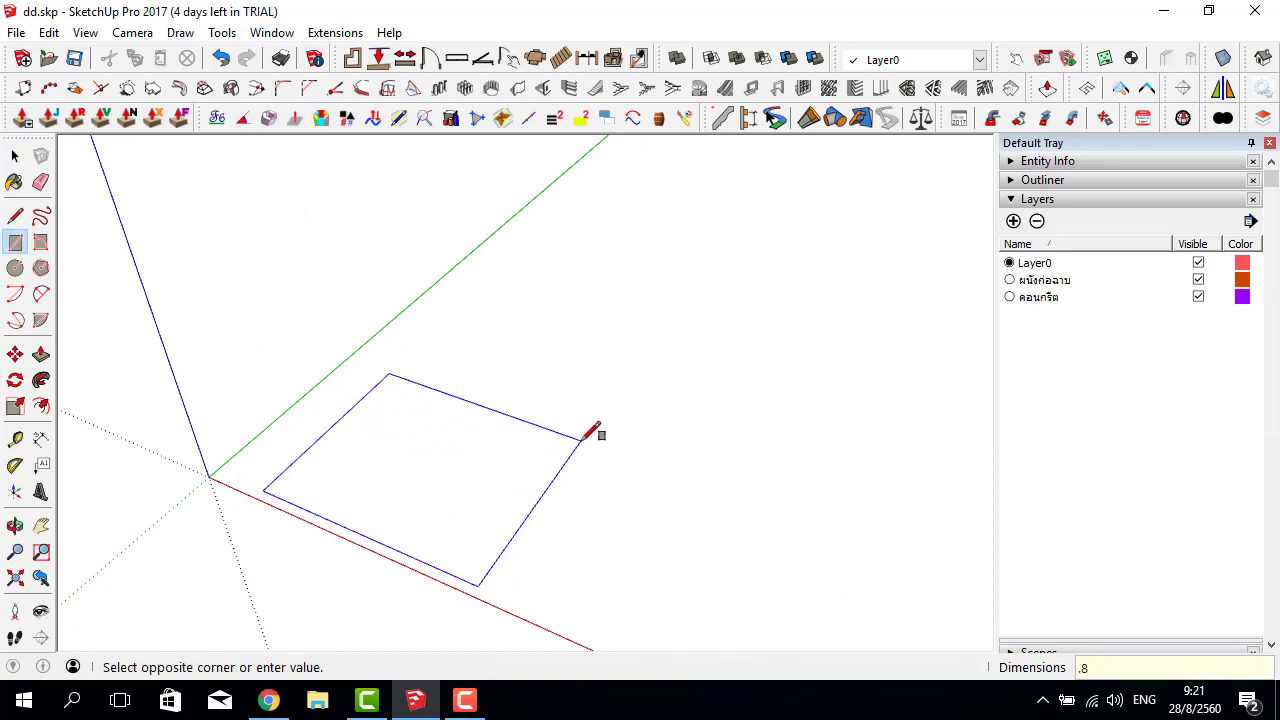
{"action": "key", "text": "Return"}
{"action": "scroll", "coordinate": [600, 430], "scroll_direction": "down", "scroll_amount": 2}
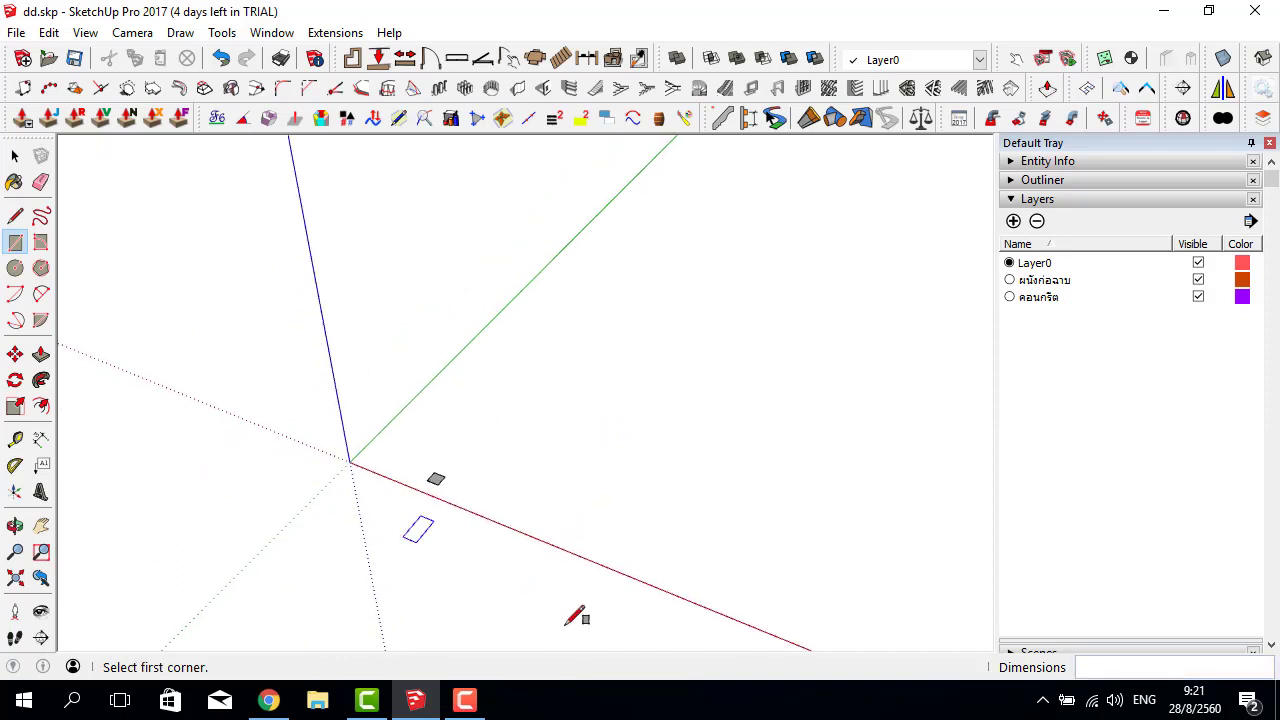
{"action": "scroll", "coordinate": [315, 362], "scroll_direction": "up", "scroll_amount": 5}
{"action": "scroll", "coordinate": [371, 303], "scroll_direction": "up", "scroll_amount": 2}
{"action": "scroll", "coordinate": [440, 280], "scroll_direction": "up", "scroll_amount": 2}
{"action": "scroll", "coordinate": [460, 306], "scroll_direction": "up", "scroll_amount": 2}
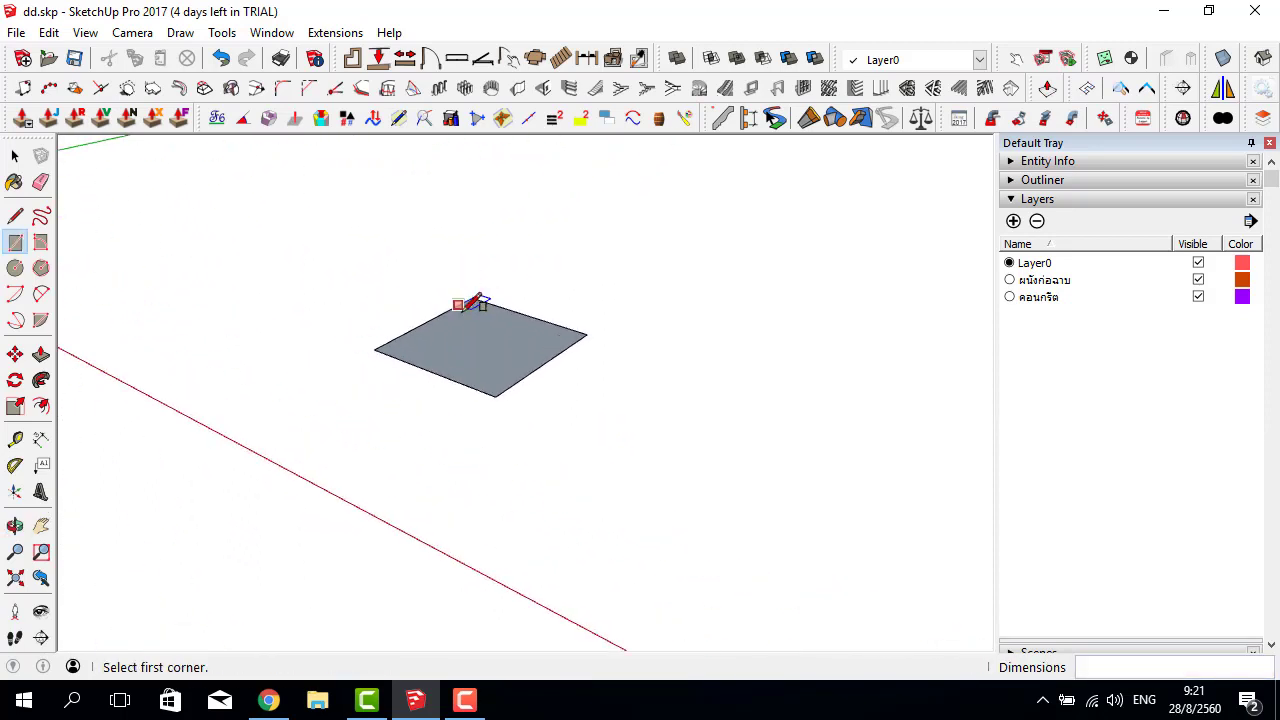
Create a Profile Builder 2 profile named F1 from the square face.
{"action": "key", "text": "p"}
{"action": "scroll", "coordinate": [478, 320], "scroll_direction": "up", "scroll_amount": 1}
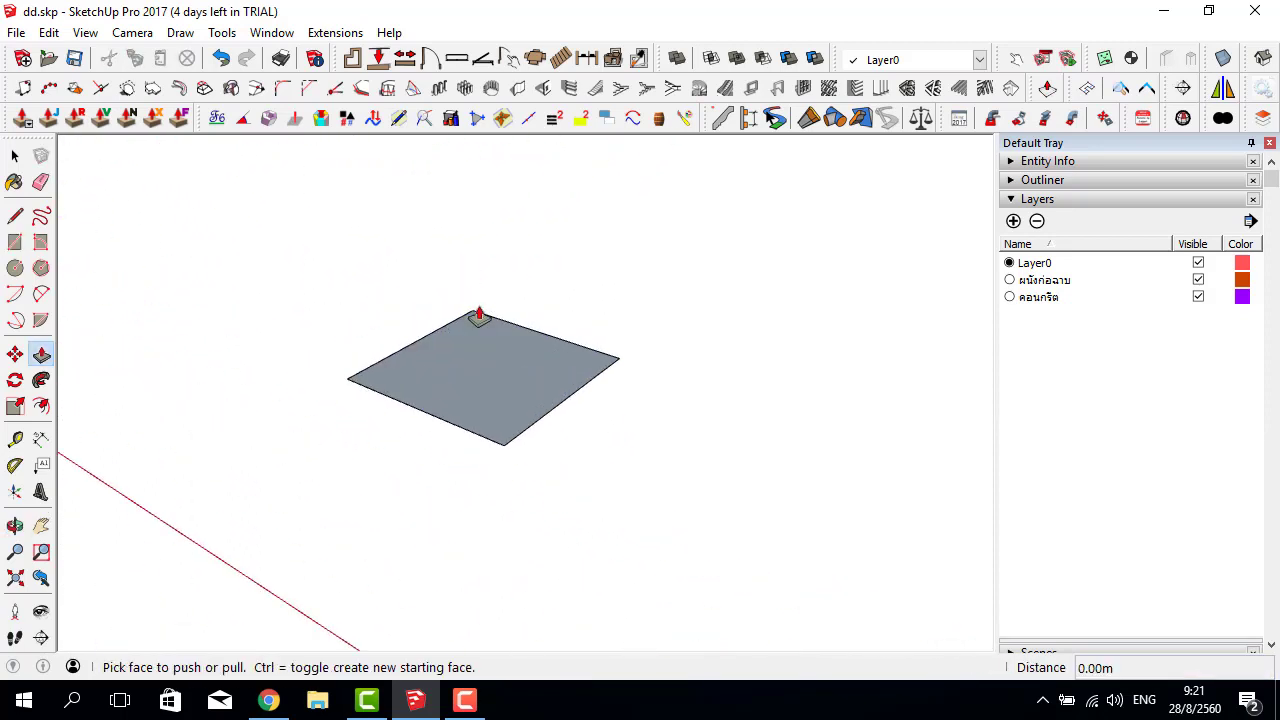
{"action": "left_click", "coordinate": [722, 119]}
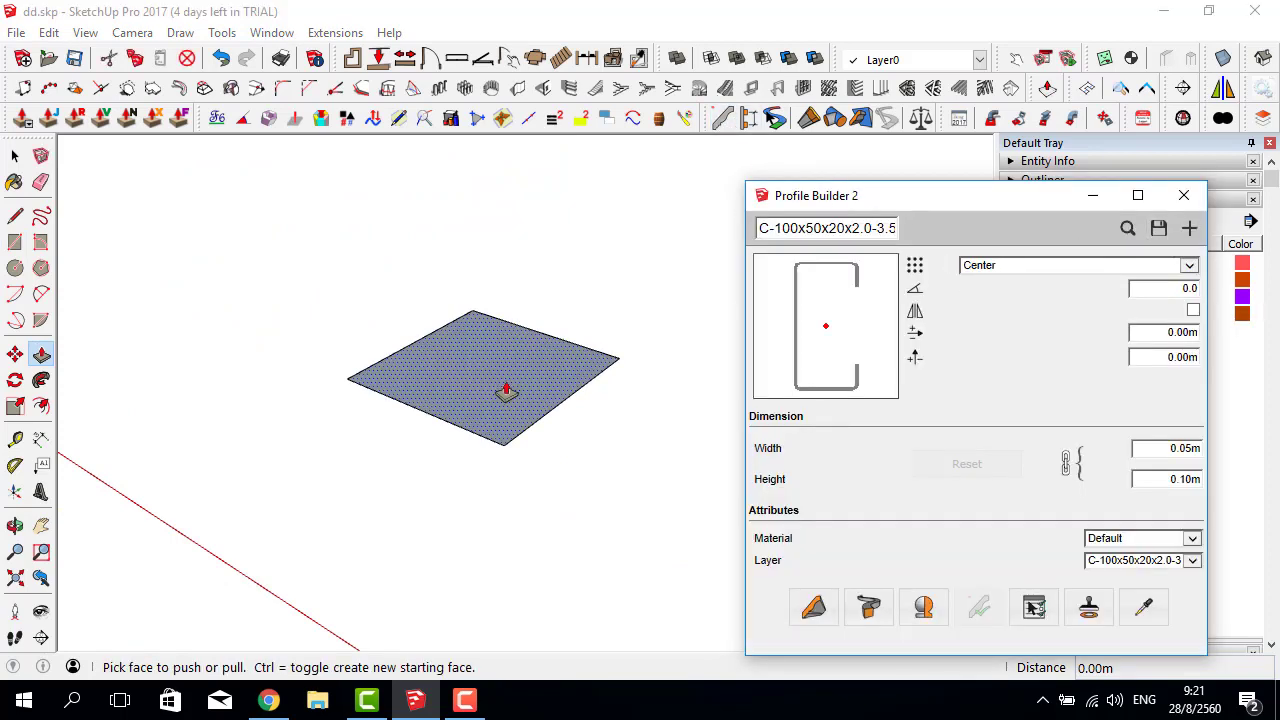
{"action": "left_click", "coordinate": [504, 393]}
{"action": "key", "text": "space"}
{"action": "left_click", "coordinate": [504, 393]}
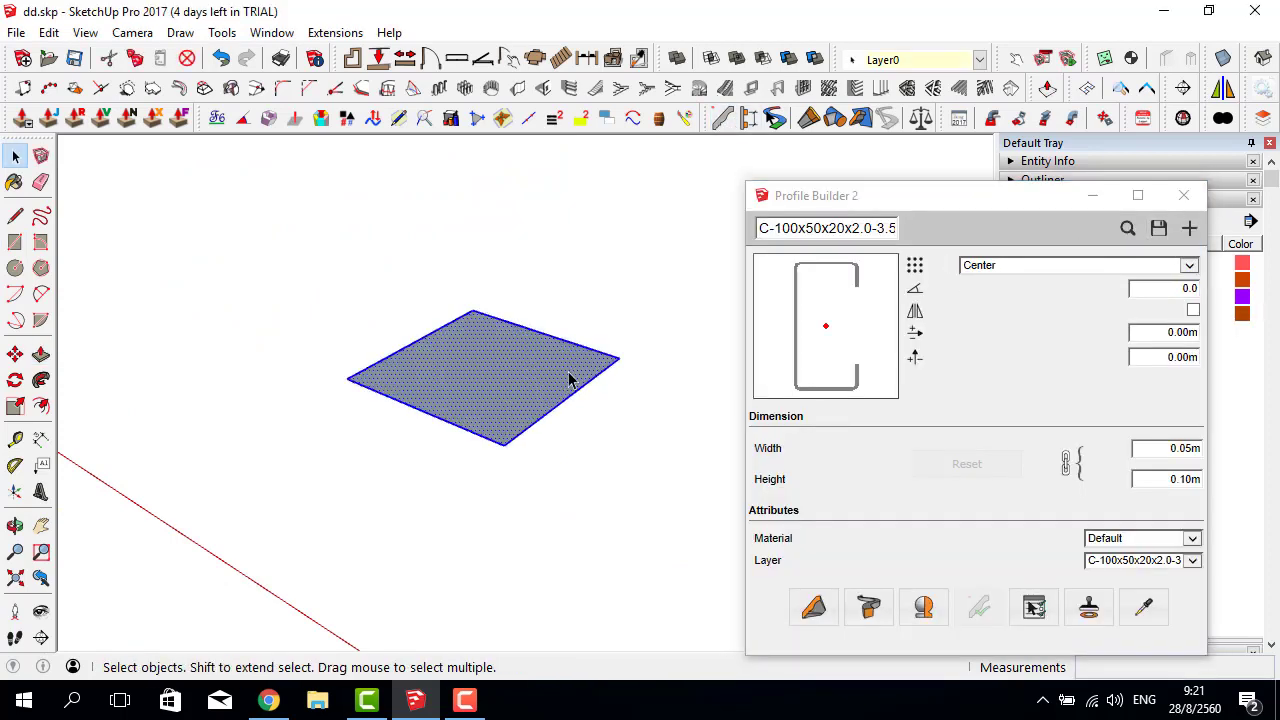
{"action": "left_click", "coordinate": [1188, 232]}
{"action": "type", "text": "F1"}
{"action": "key", "text": "Return"}
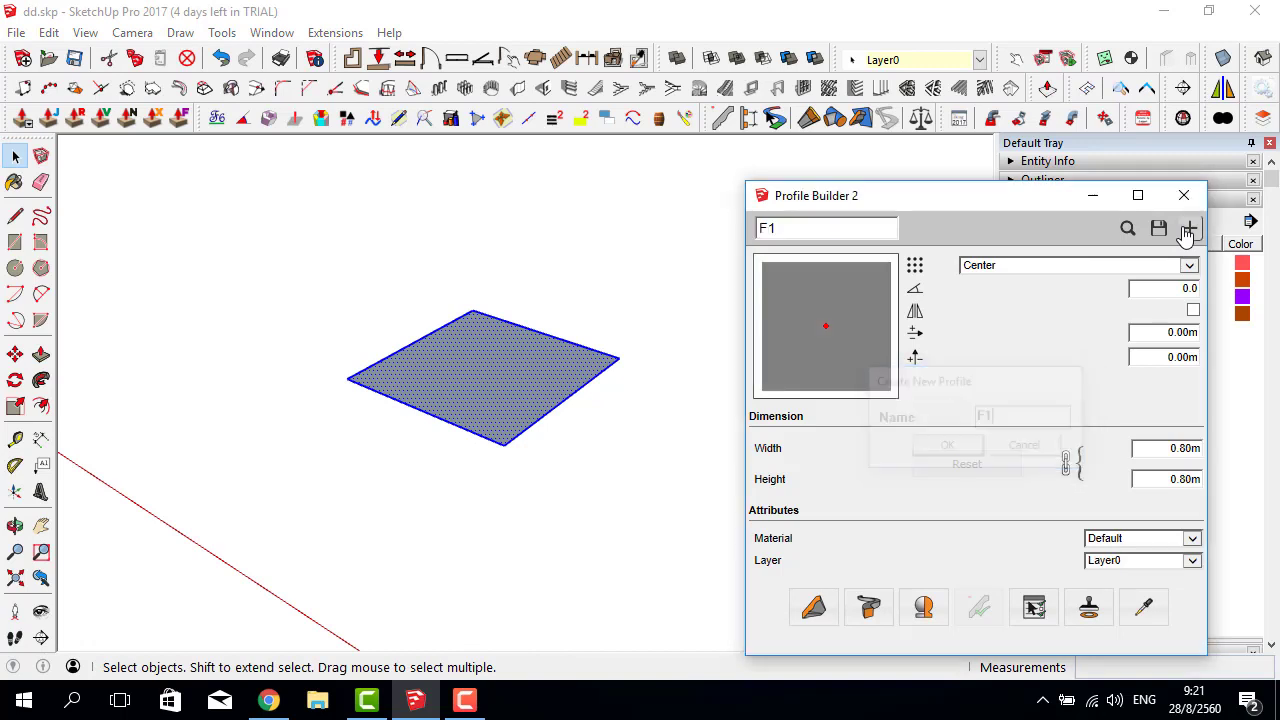
Build the 0.4 m deep footing from profile F1 and delete the leftover profile square.
{"action": "left_click", "coordinate": [813, 607]}
{"action": "scroll", "coordinate": [409, 391], "scroll_direction": "down", "scroll_amount": 5}
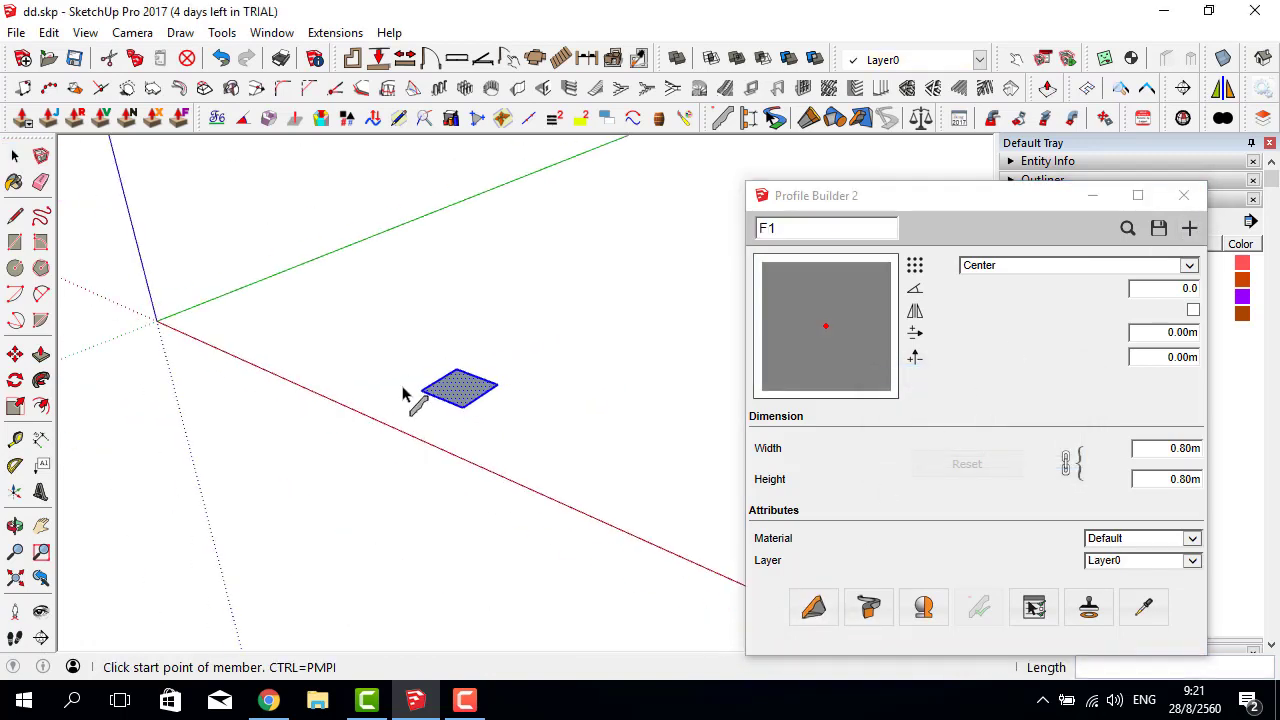
{"action": "left_click", "coordinate": [336, 336]}
{"action": "type", "text": ".4"}
{"action": "left_click", "coordinate": [343, 315]}
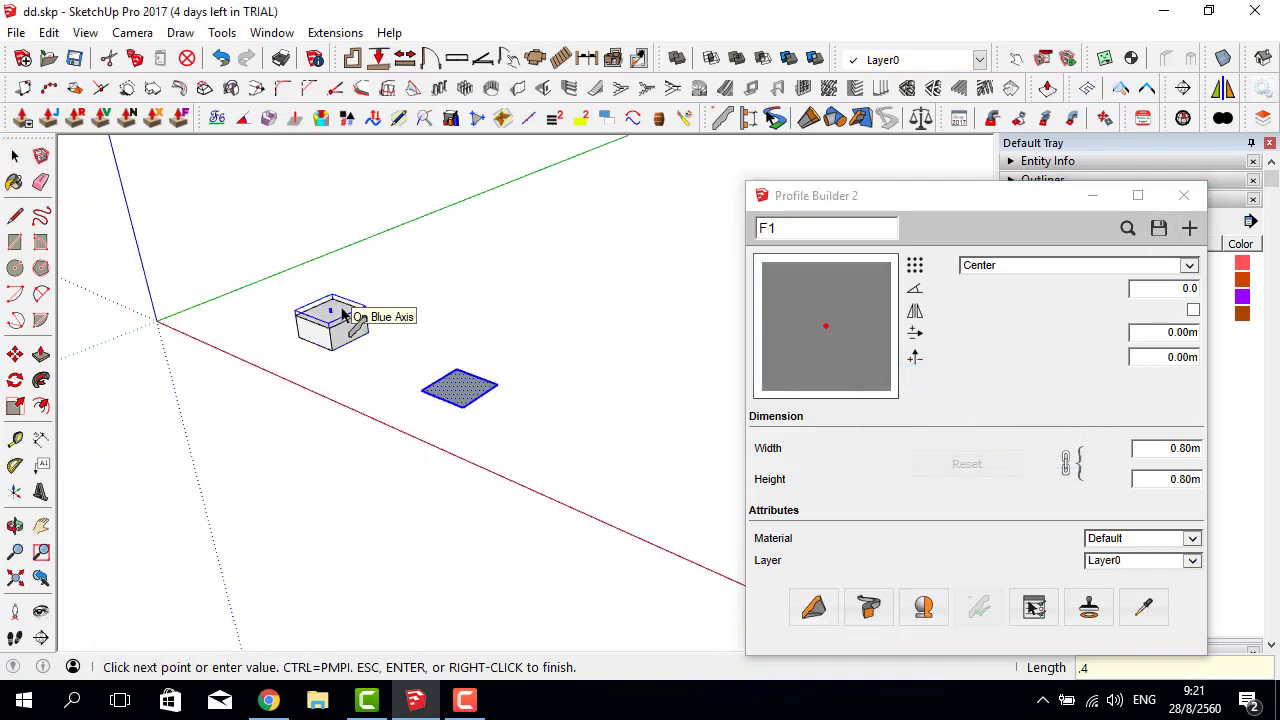
{"action": "key", "text": "space"}
{"action": "left_click_drag", "start_coordinate": [366, 337], "coordinate": [555, 430]}
{"action": "key", "text": "Delete"}
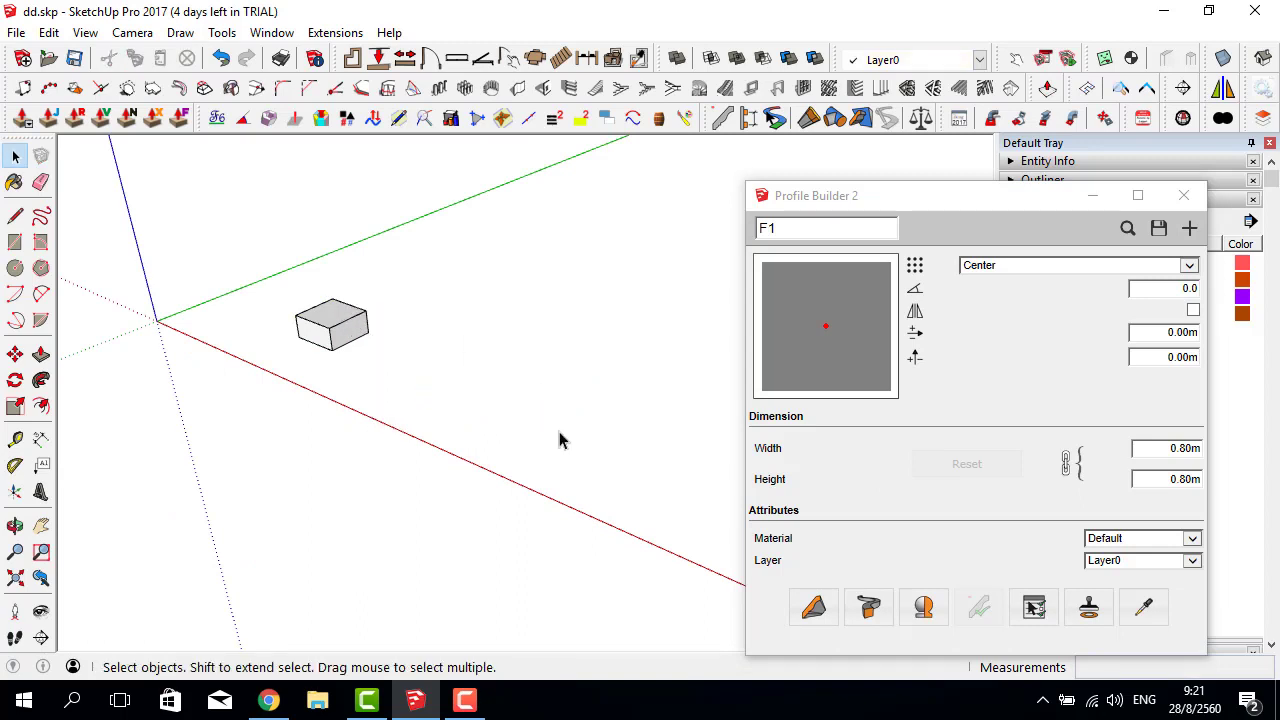
Select the footing and begin renaming the profile from F1 to C1.
{"action": "scroll", "coordinate": [457, 337], "scroll_direction": "up", "scroll_amount": 3}
{"action": "scroll", "coordinate": [471, 400], "scroll_direction": "up", "scroll_amount": 2}
{"action": "left_click", "coordinate": [471, 400]}
{"action": "scroll", "coordinate": [519, 463], "scroll_direction": "down", "scroll_amount": 1}
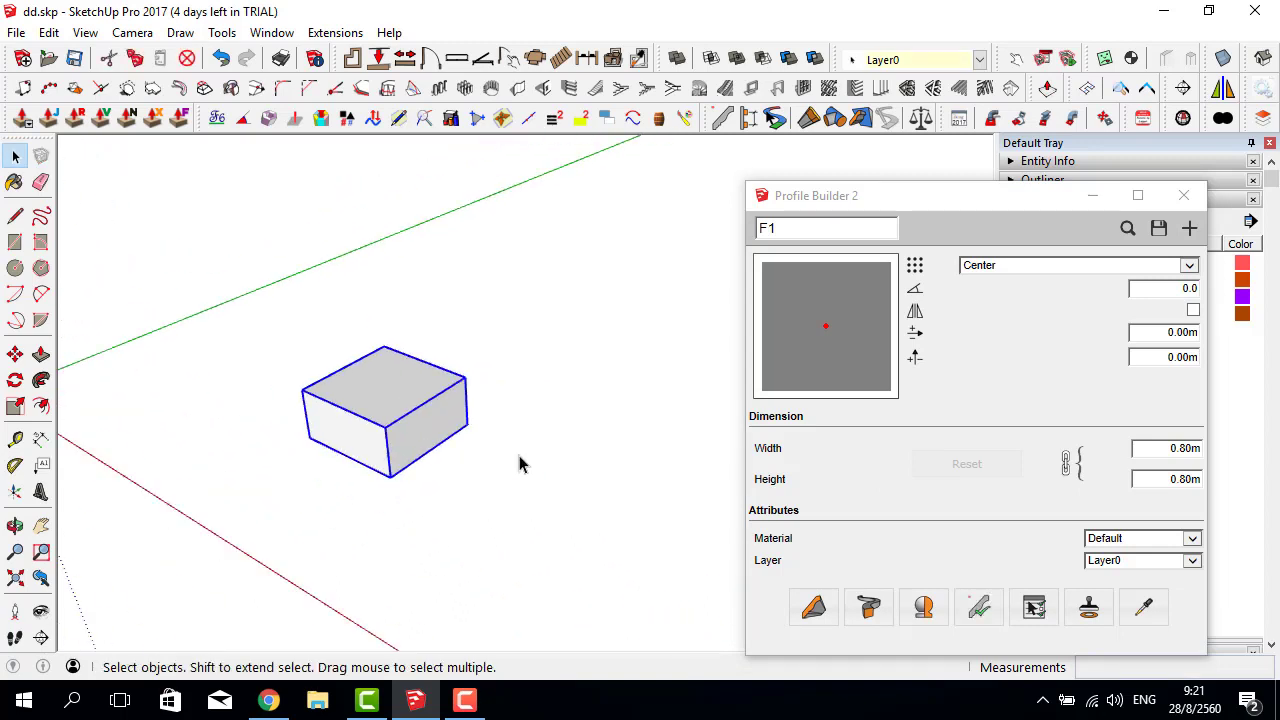
{"action": "left_click", "coordinate": [798, 234]}
{"action": "type", "text": "C"}
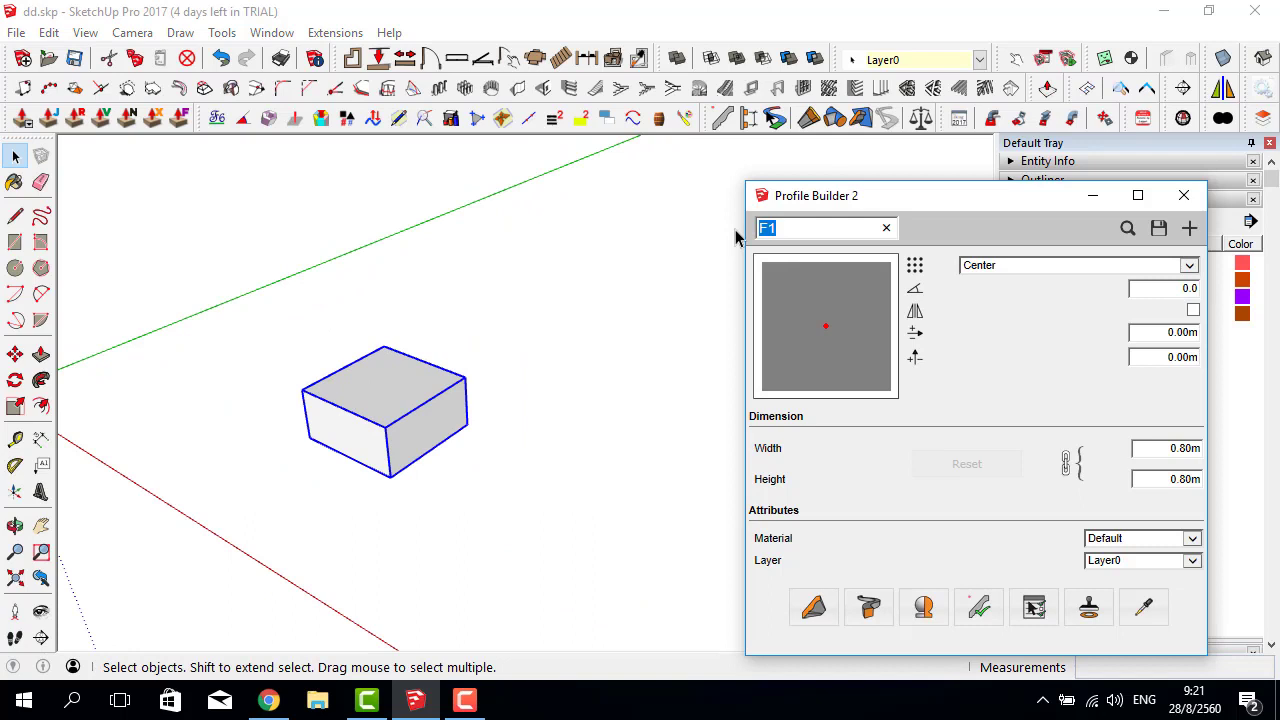
Set profile C1 to 0.20 m wide and draw a 1.25 m column from the footing's top centre.
{"action": "left_click", "coordinate": [1160, 449]}
{"action": "key", "text": "BackSpace"}
{"action": "type", "text": "2"}
{"action": "key", "text": "Return"}
{"action": "left_click", "coordinate": [813, 607]}
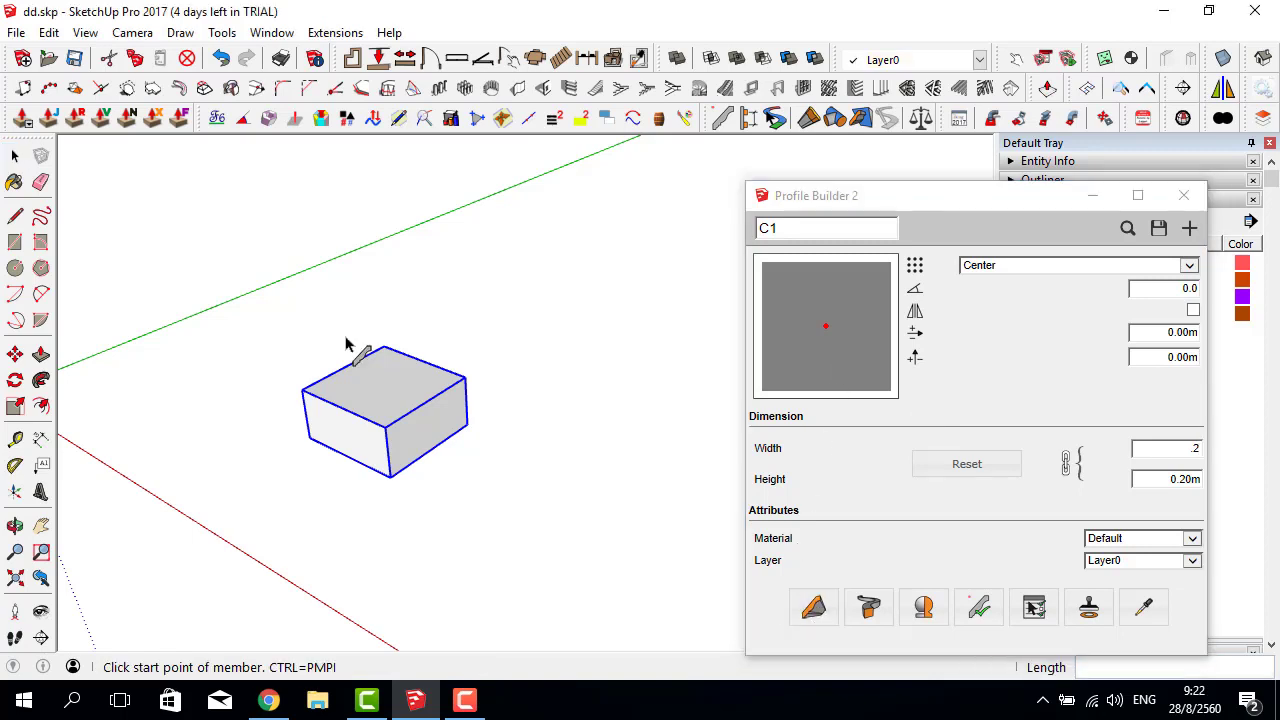
{"action": "scroll", "coordinate": [346, 344], "scroll_direction": "up", "scroll_amount": 4}
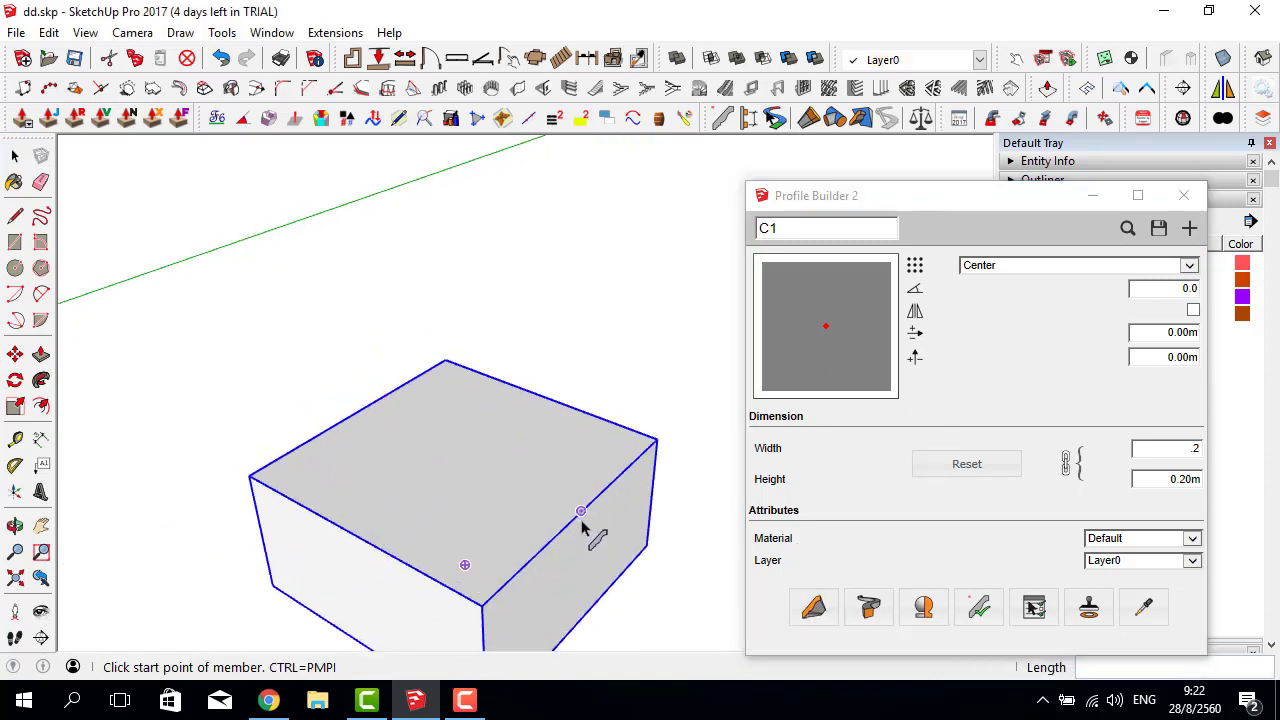
{"action": "left_click", "coordinate": [461, 467]}
{"action": "scroll", "coordinate": [458, 463], "scroll_direction": "down", "scroll_amount": 3}
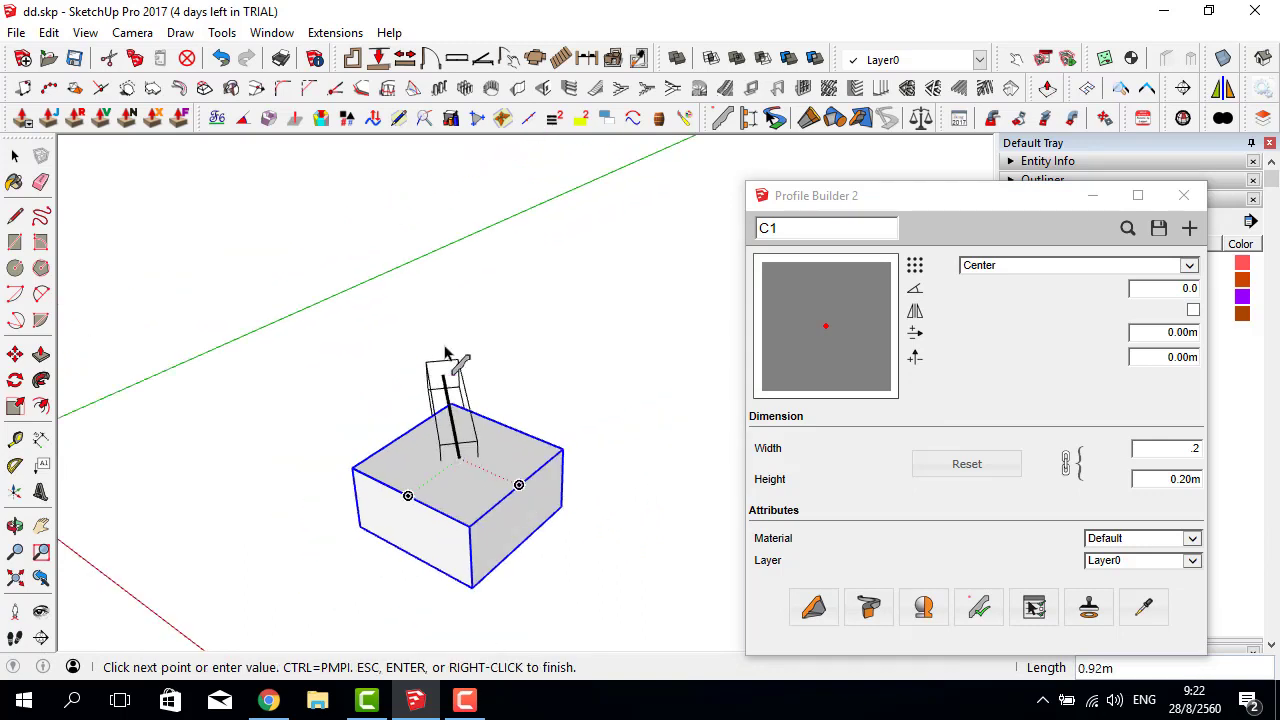
{"action": "type", "text": "1.25"}
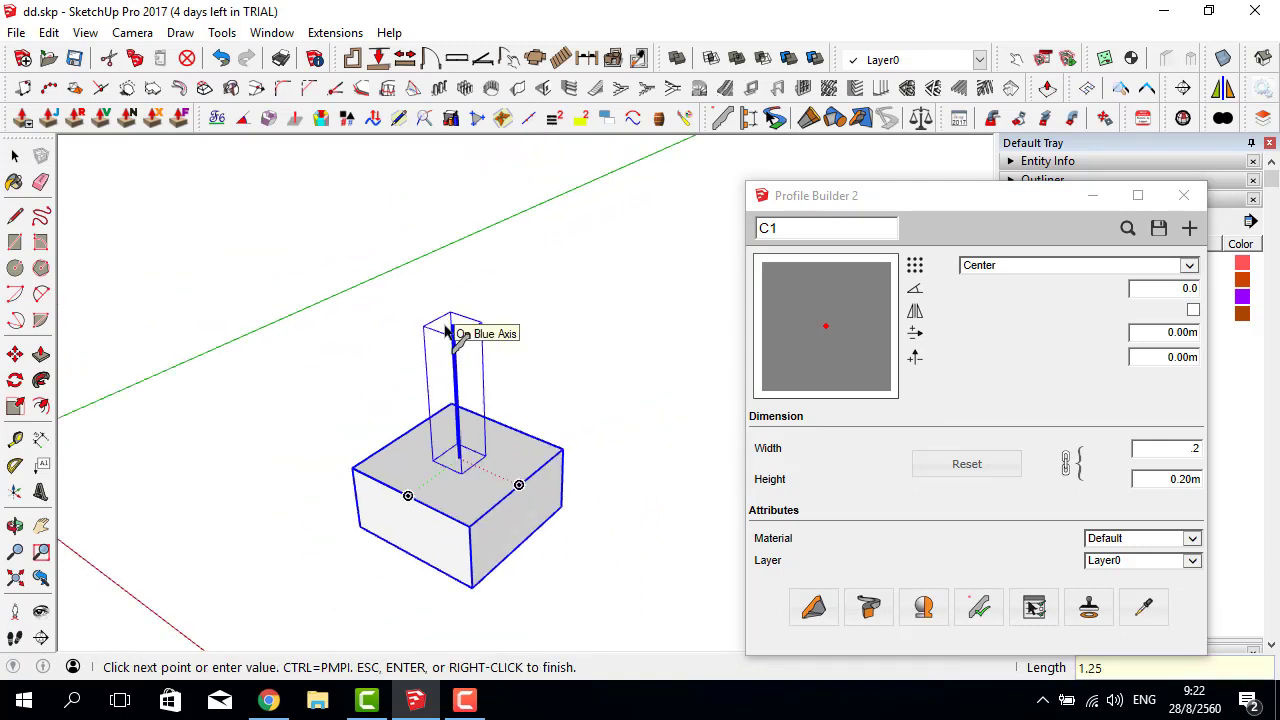
{"action": "key", "text": "Return"}
{"action": "key", "text": "space"}
{"action": "scroll", "coordinate": [449, 331], "scroll_direction": "down", "scroll_amount": 5}
Assign the footing and column to layer คอนกรีต and open the PB Quantifier report.
{"action": "left_click_drag", "start_coordinate": [262, 263], "coordinate": [590, 516]}
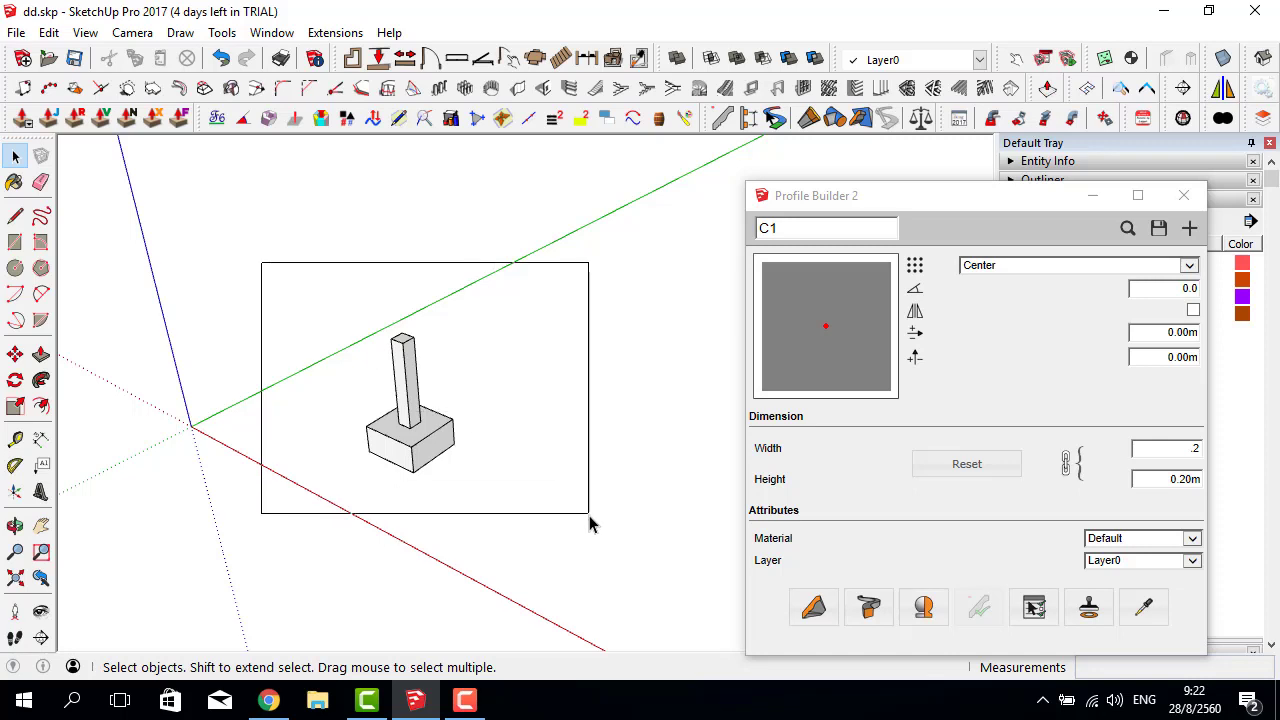
{"action": "left_click", "coordinate": [975, 60]}
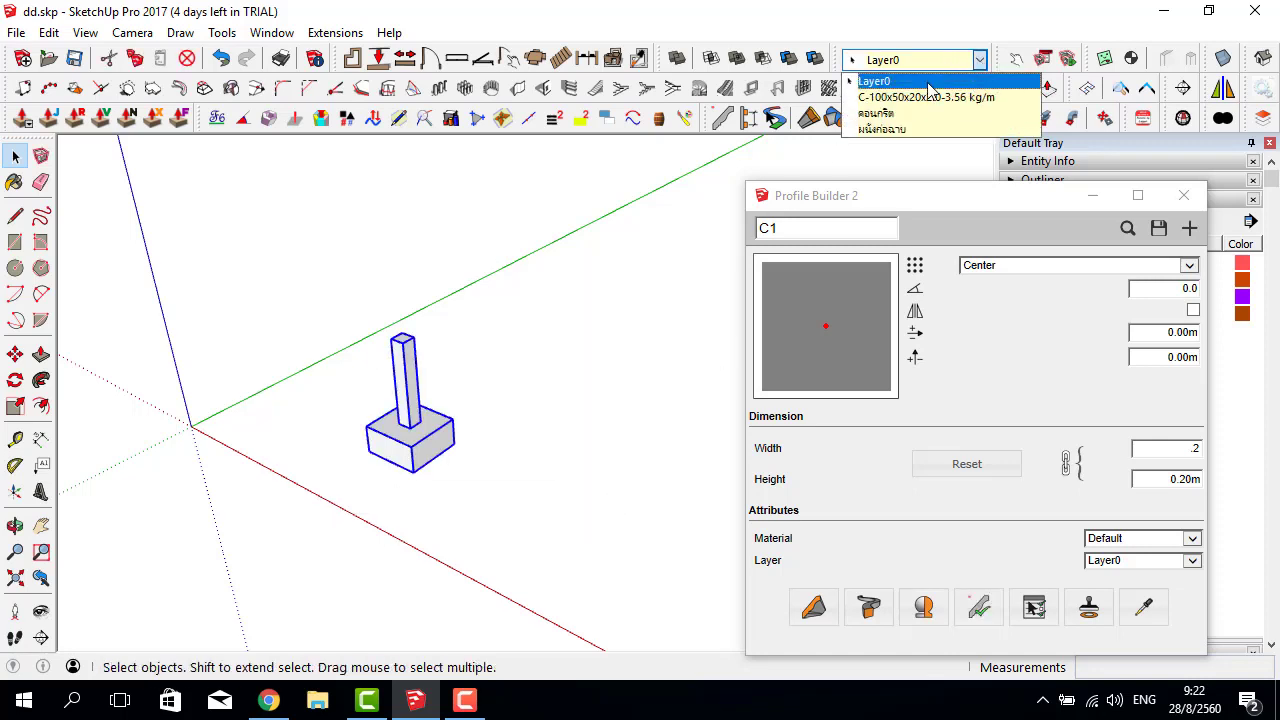
{"action": "left_click", "coordinate": [913, 124]}
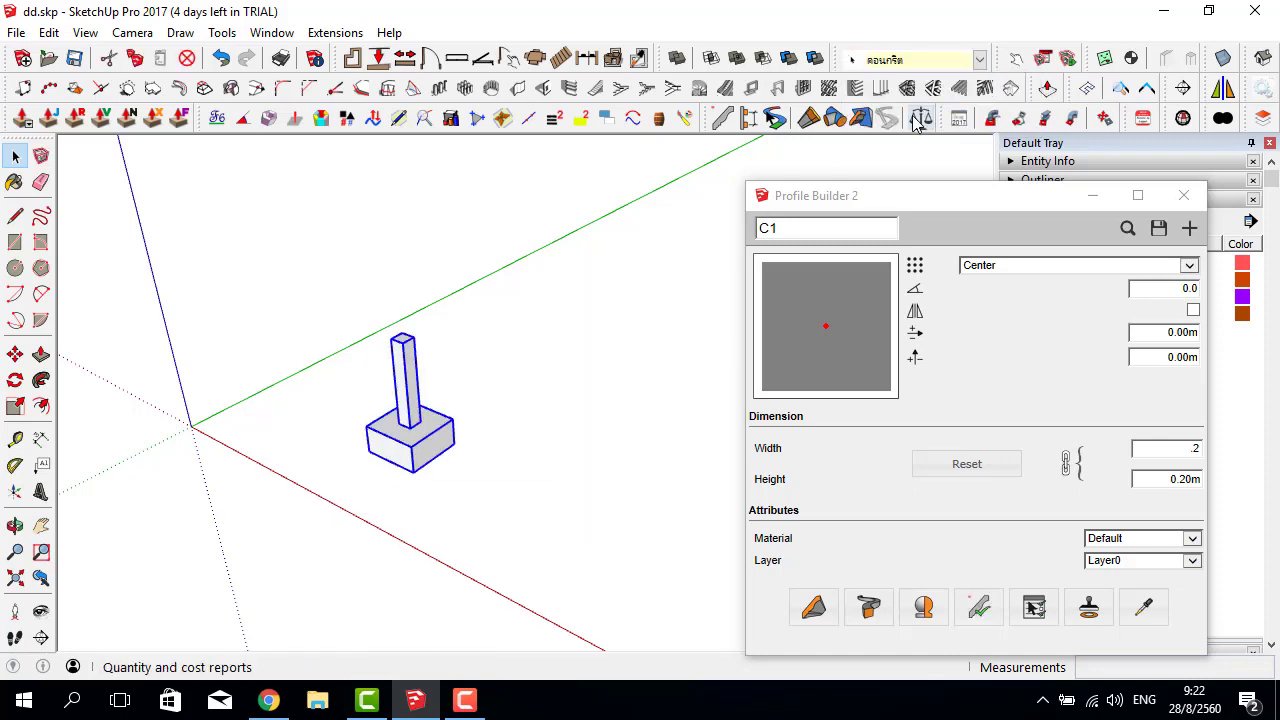
{"action": "left_click", "coordinate": [1184, 195]}
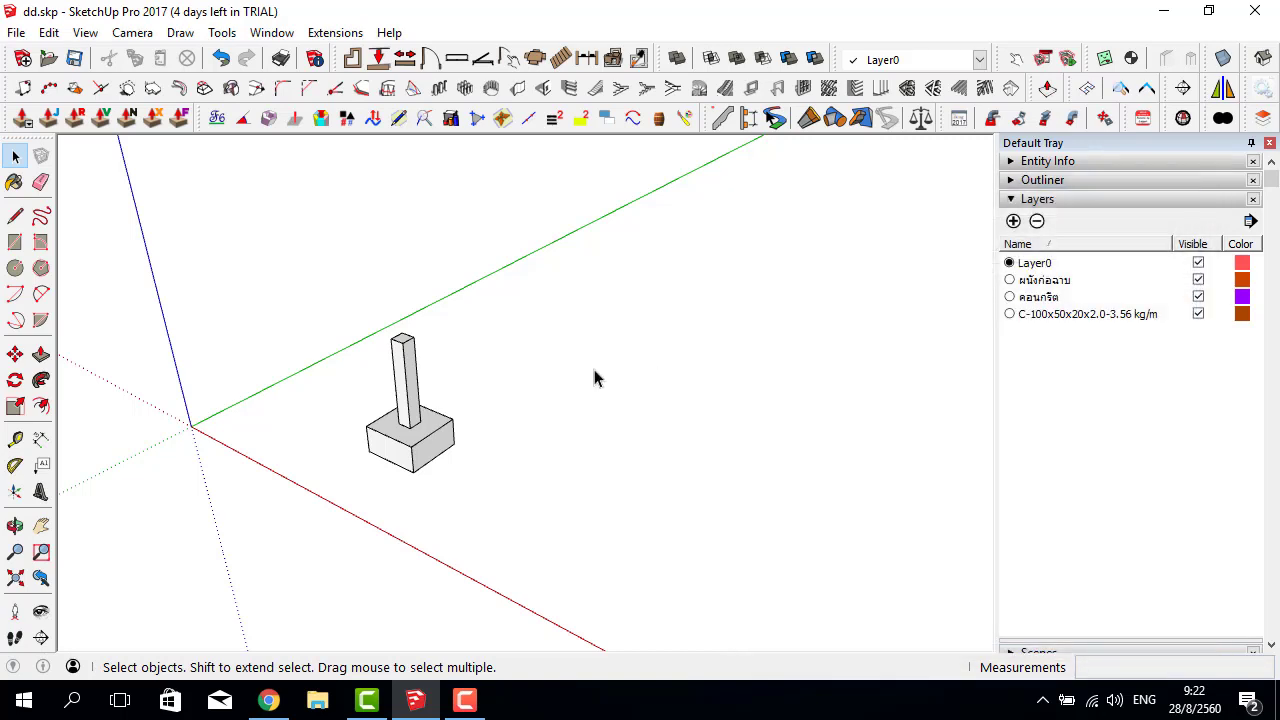
{"action": "left_click", "coordinate": [414, 376]}
{"action": "scroll", "coordinate": [408, 480], "scroll_direction": "up", "scroll_amount": 1}
{"action": "left_click", "coordinate": [414, 450]}
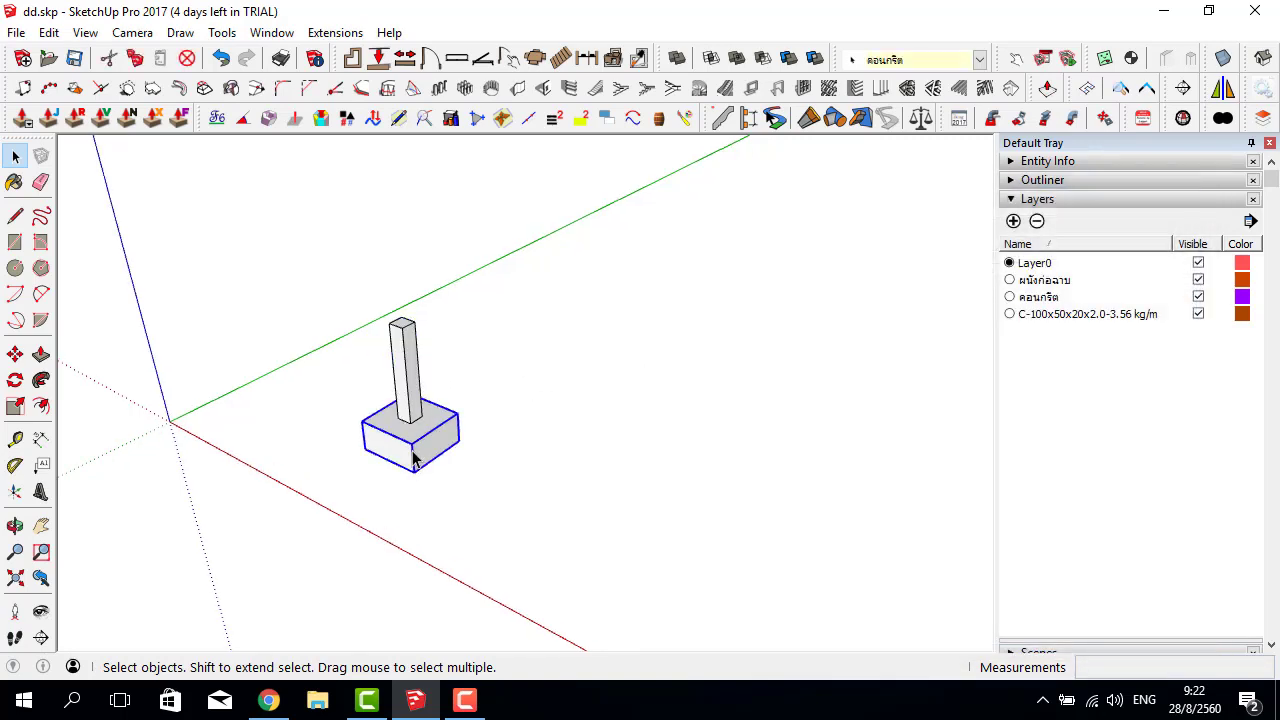
{"action": "left_click", "coordinate": [919, 119]}
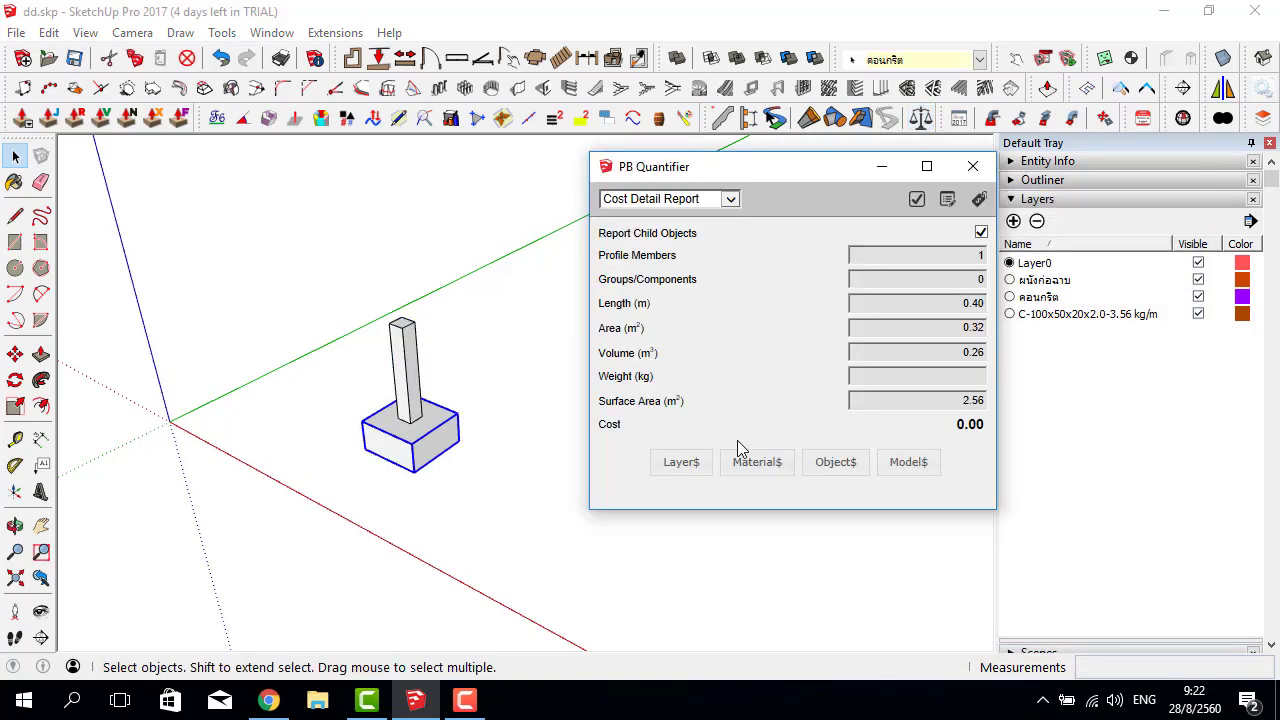
In Layer$ cost data, choose layer คอนกรีต and set its weight to 2400 kg/m3.
{"action": "left_click", "coordinate": [692, 466]}
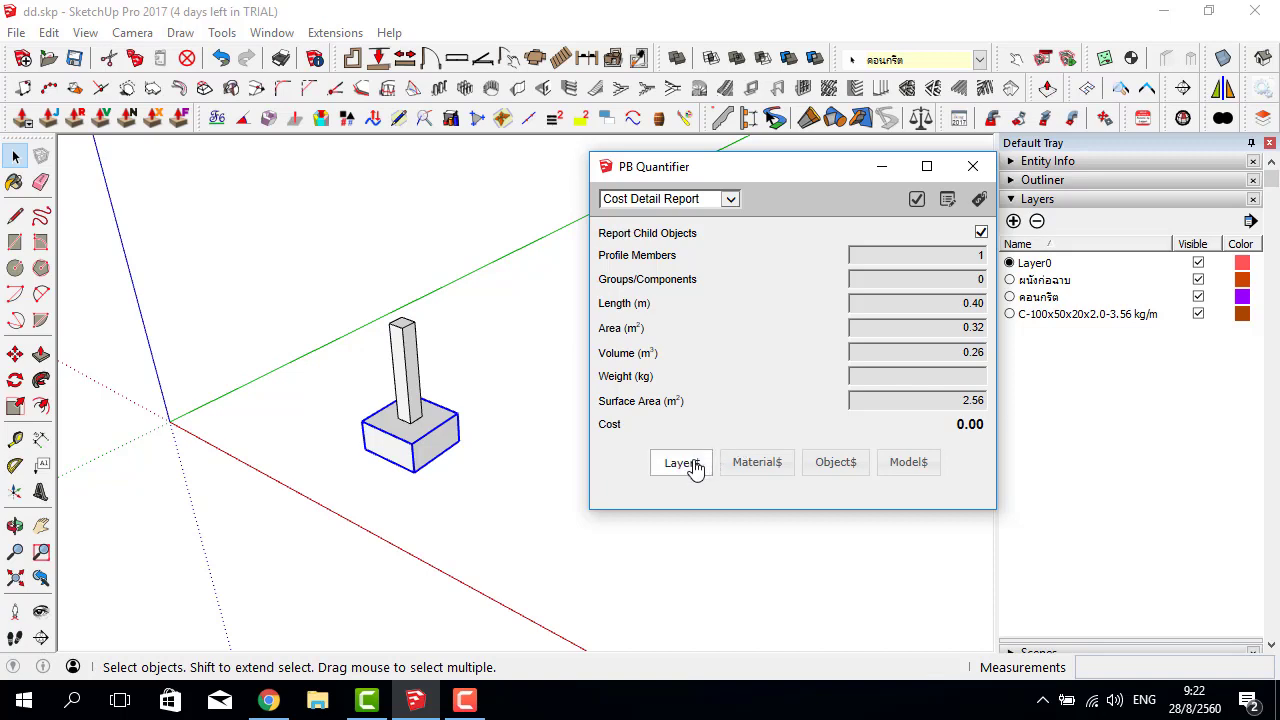
{"action": "left_click", "coordinate": [490, 199]}
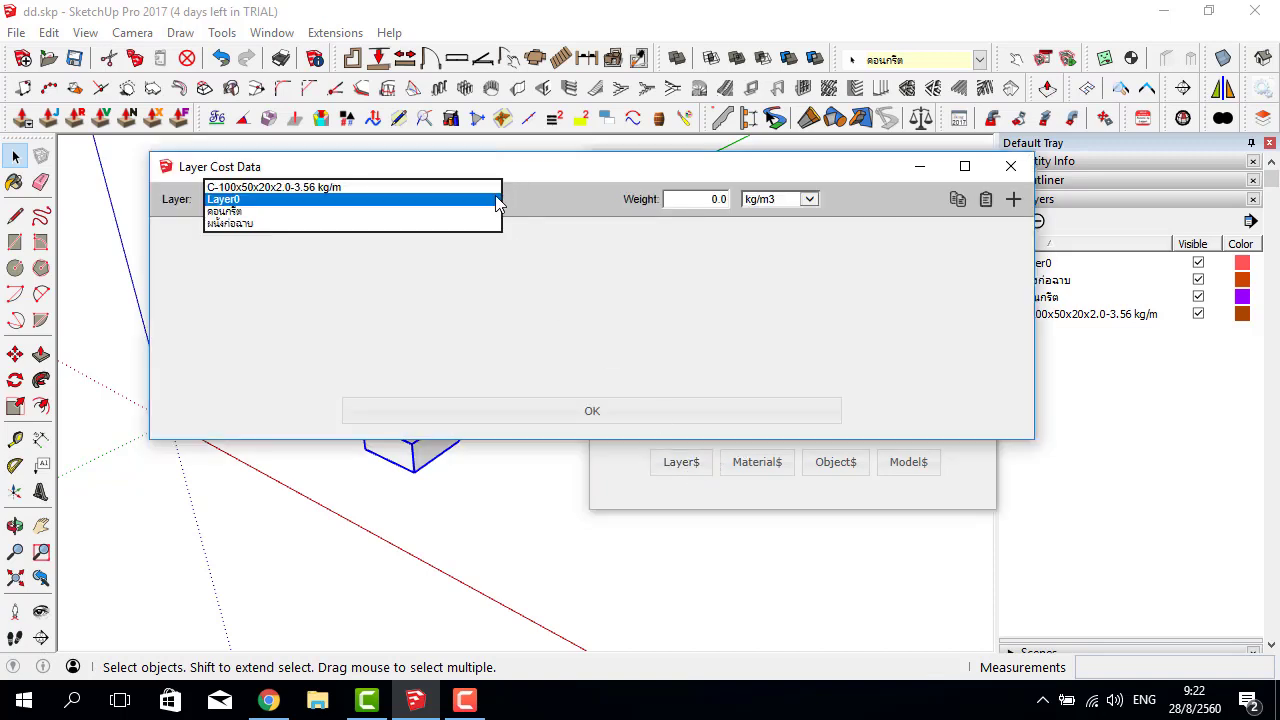
{"action": "left_click", "coordinate": [303, 215]}
{"action": "key", "text": "Tab"}
{"action": "type", "text": "2400"}
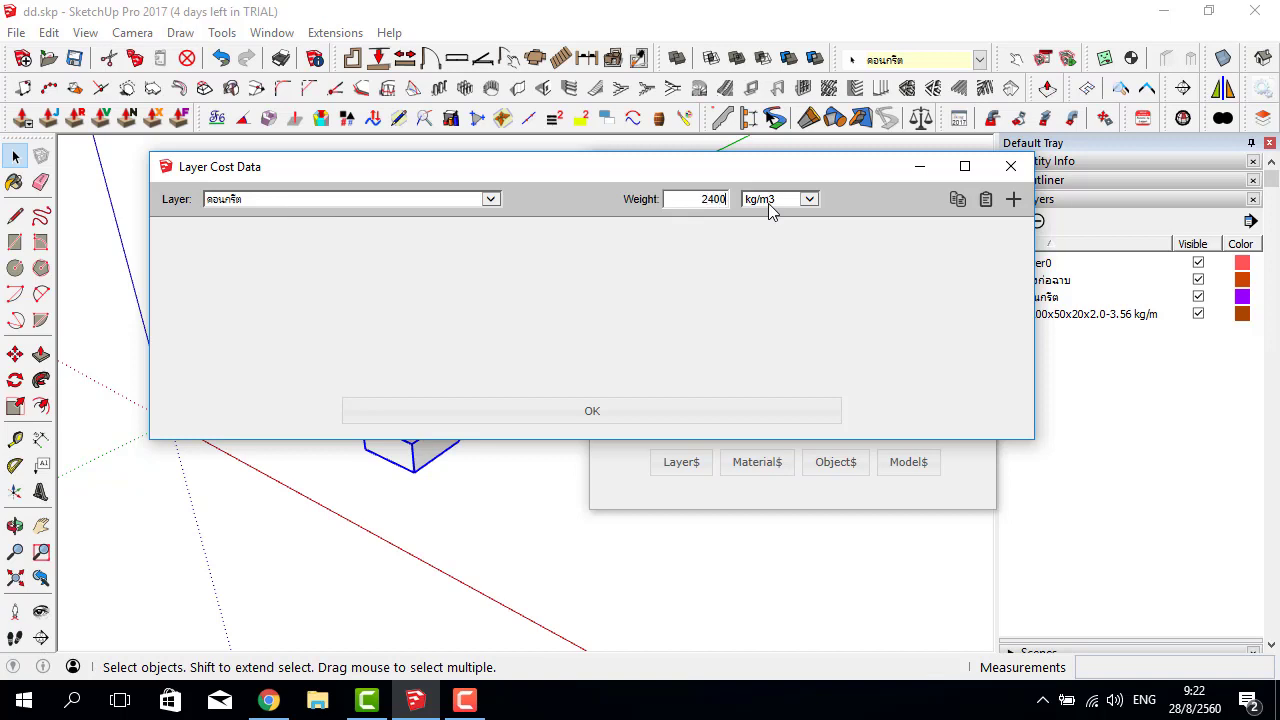
Add a concrete cost item หมวดงาน-คอนกรีต measured in m3 at 2700 with 10% waste.
{"action": "left_click", "coordinate": [1013, 199]}
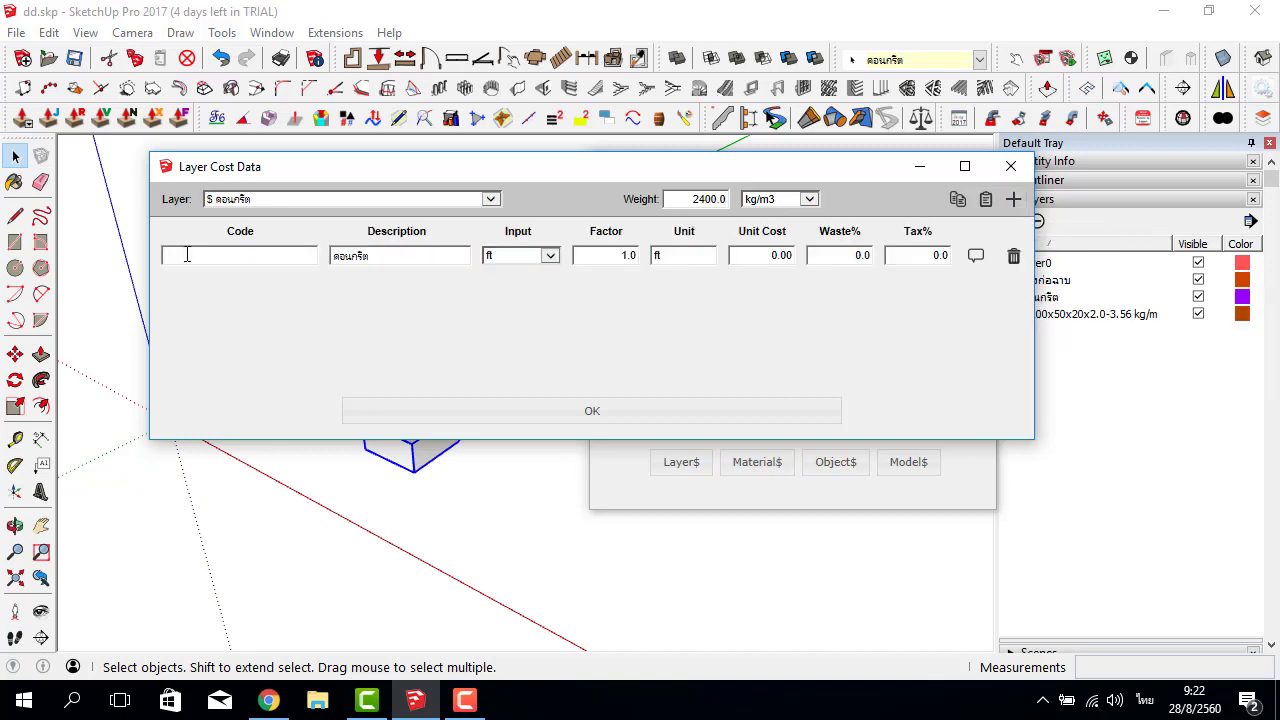
{"action": "type", "text": "หม"}
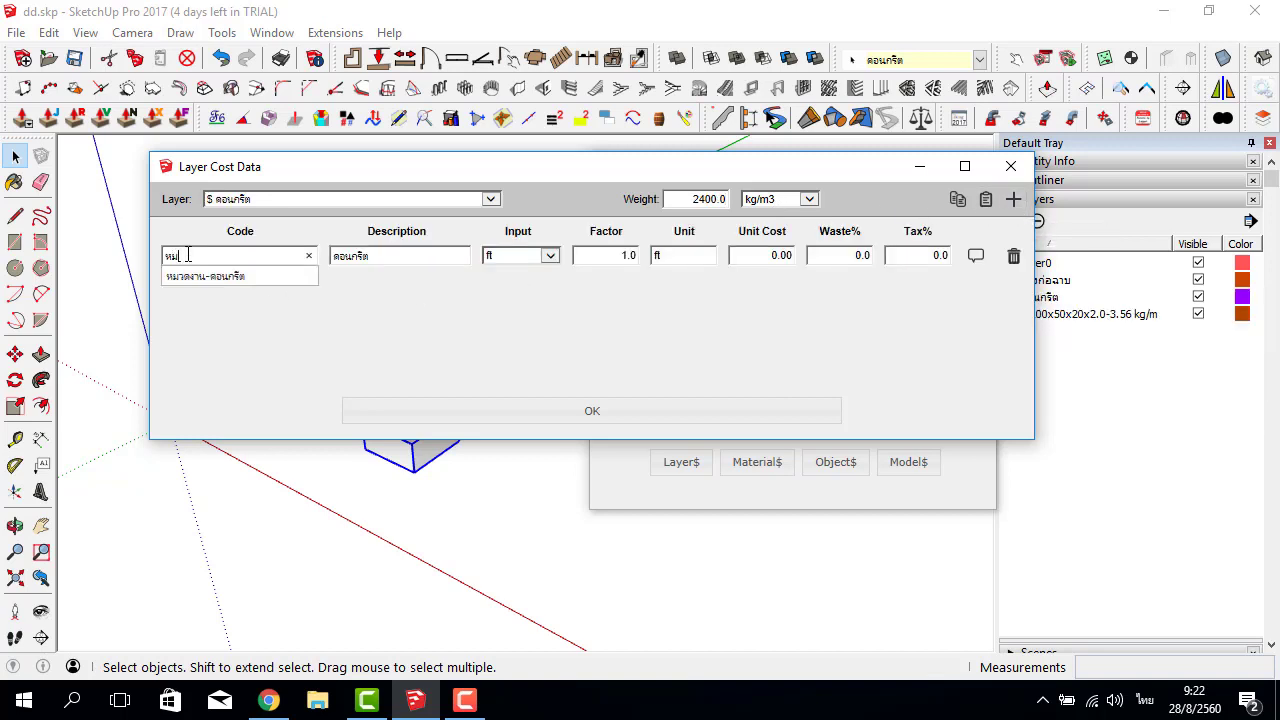
{"action": "left_click", "coordinate": [203, 279]}
{"action": "type", "text": "240 ksc"}
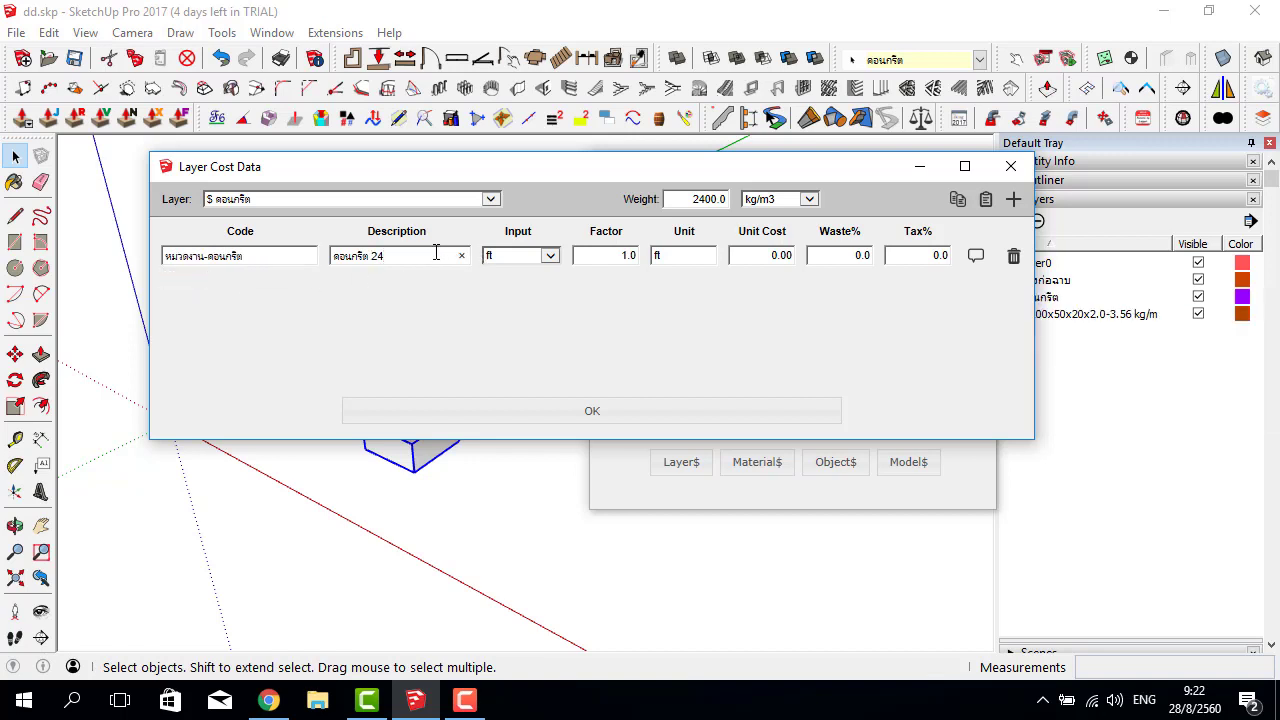
{"action": "left_click", "coordinate": [550, 256]}
{"action": "left_click", "coordinate": [505, 170]}
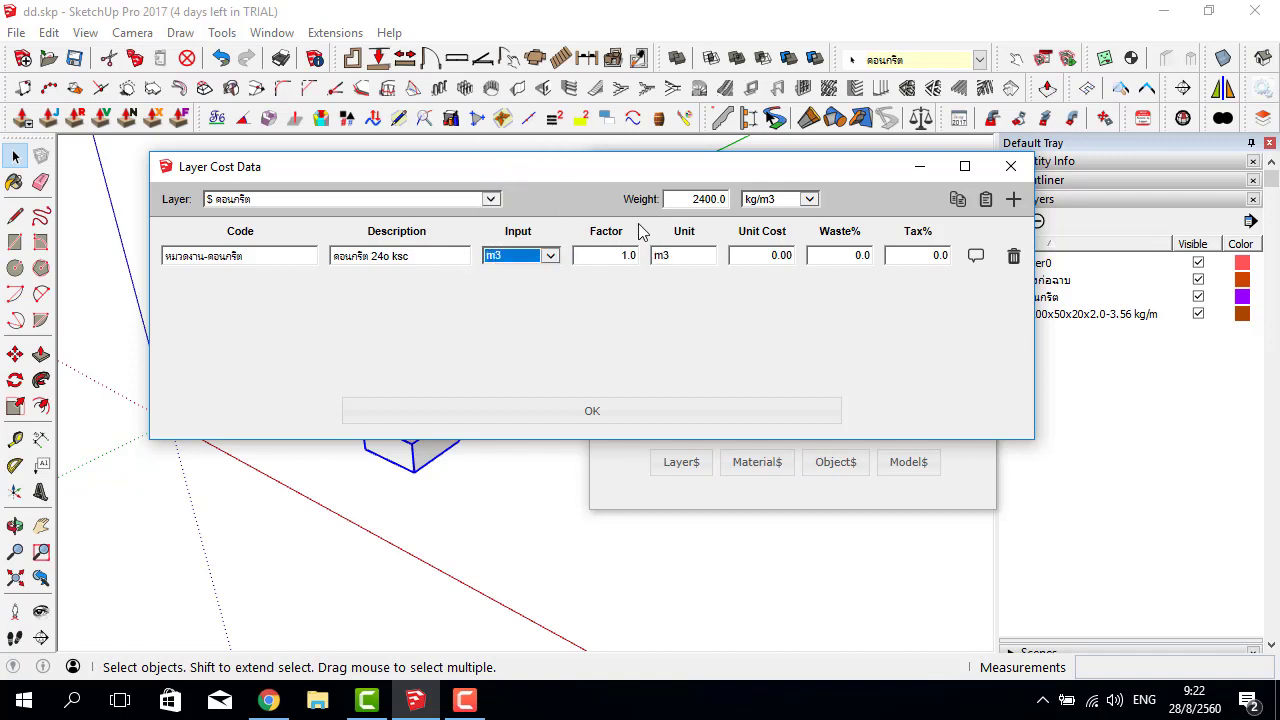
{"action": "left_click", "coordinate": [747, 256]}
{"action": "type", "text": "27"}
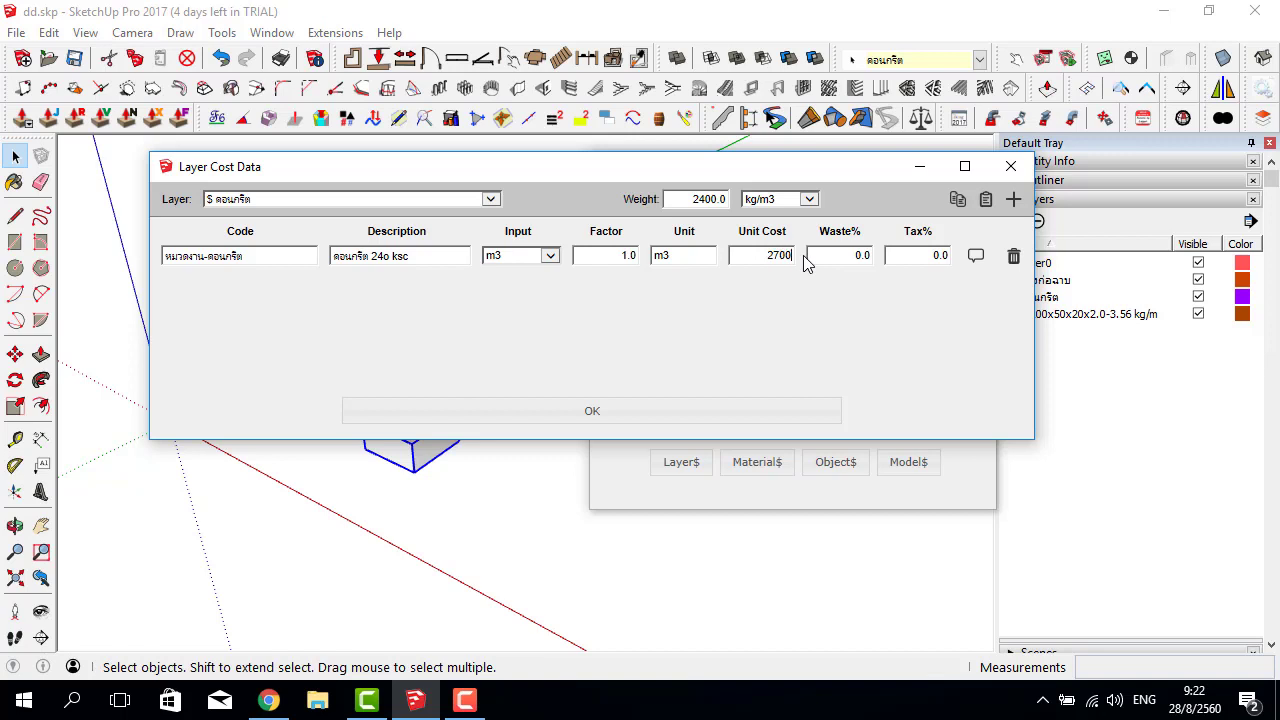
{"action": "left_click", "coordinate": [878, 258]}
{"action": "type", "text": "10"}
Add a second cost row with code หมวดงาน-เหล็ก, description เหล็กเส้น, input m3.
{"action": "left_click", "coordinate": [1013, 199]}
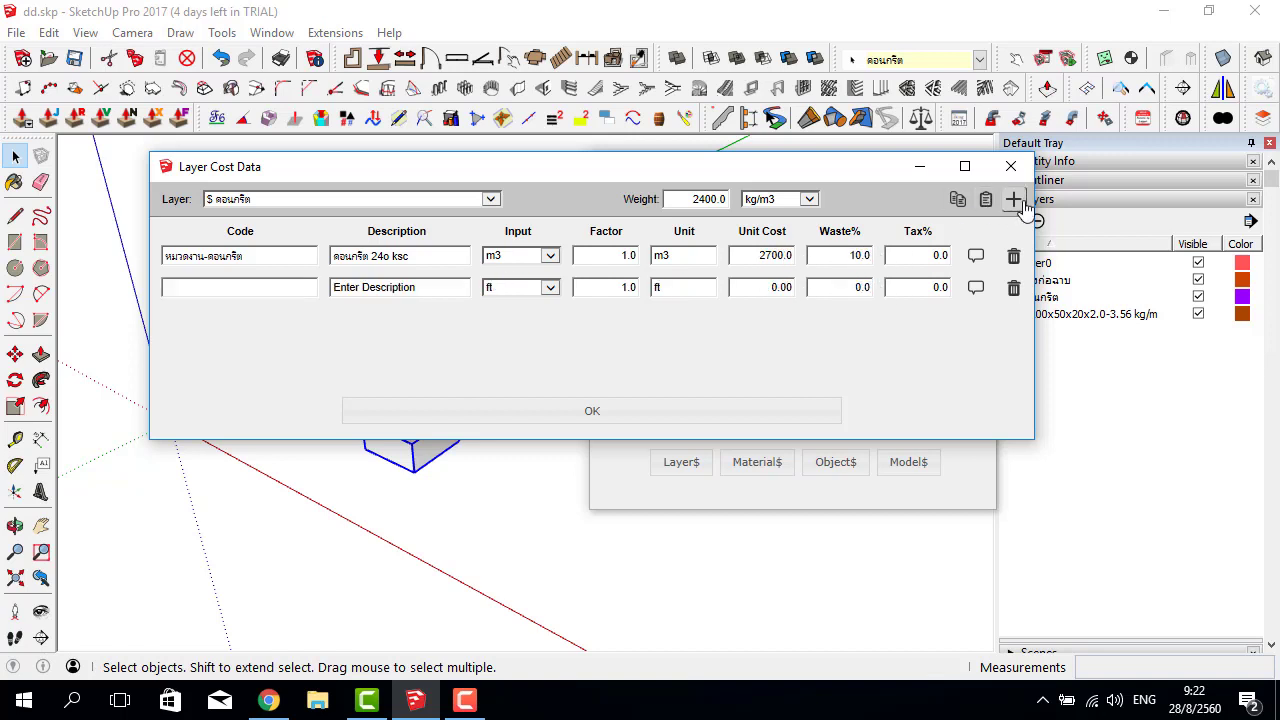
{"action": "left_click", "coordinate": [214, 293]}
{"action": "type", "text": "หมวดงาน"}
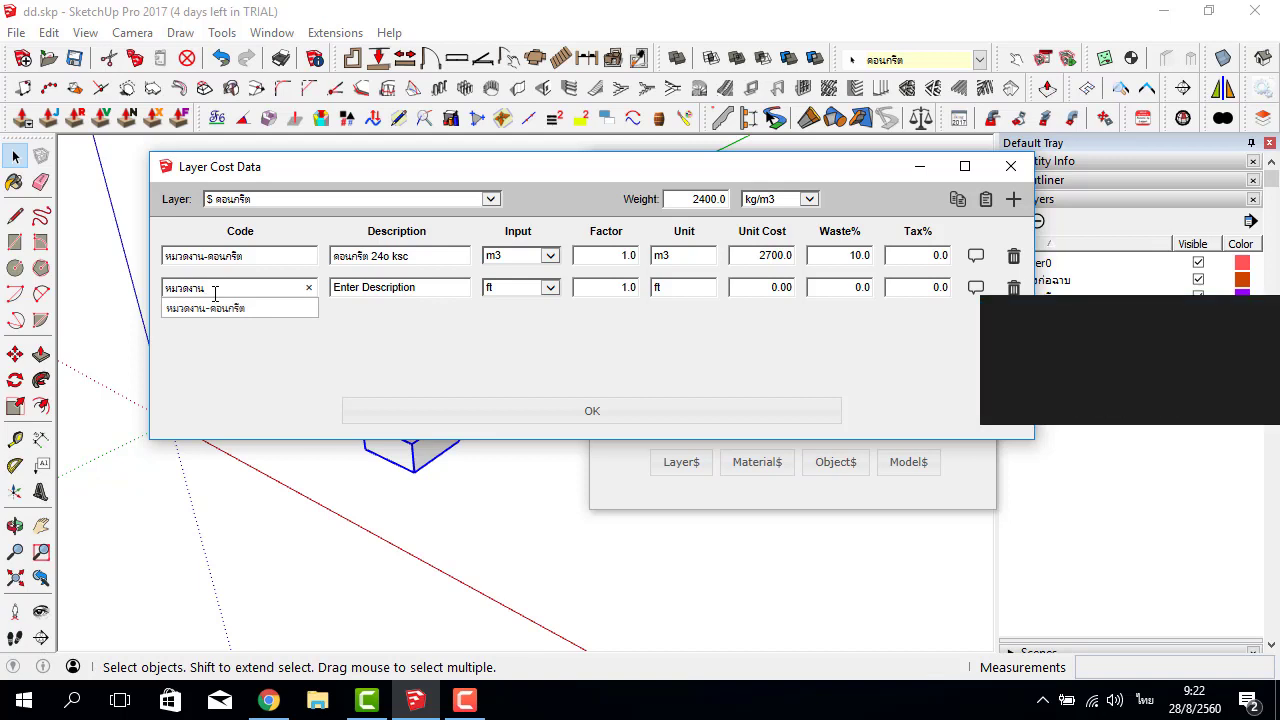
{"action": "type", "text": "-เหล็ก"}
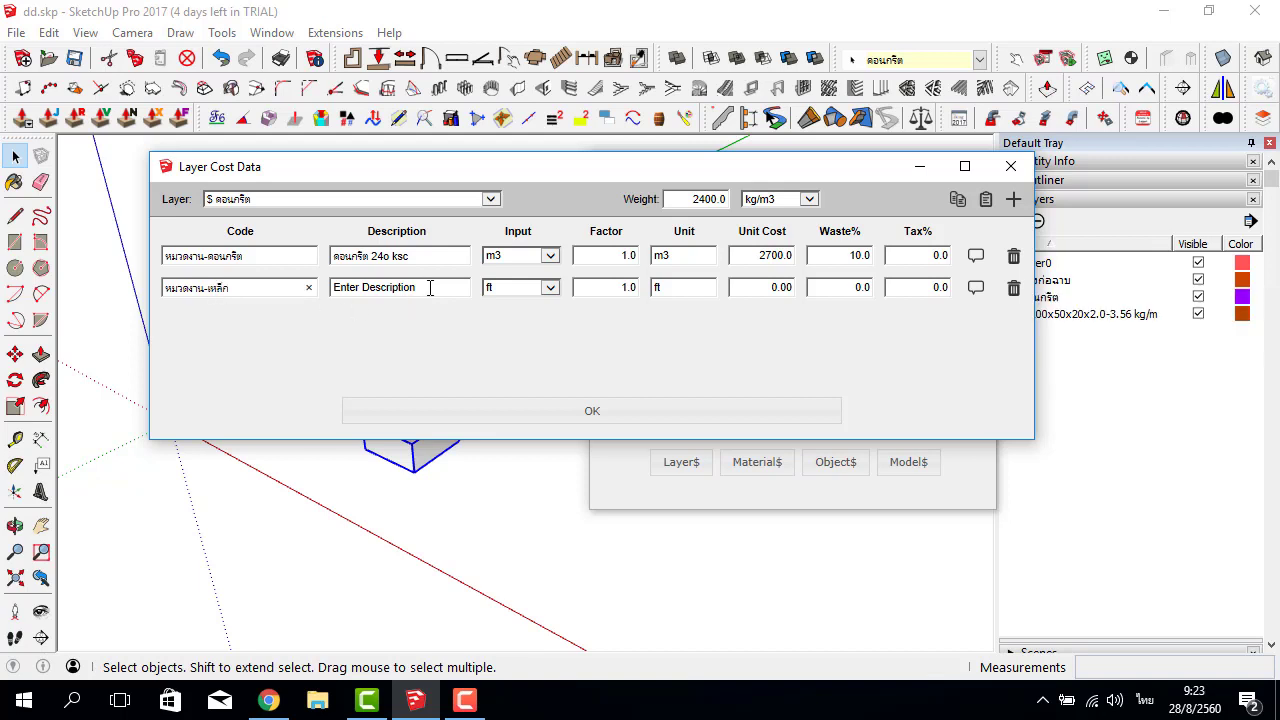
{"action": "key", "text": "Tab"}
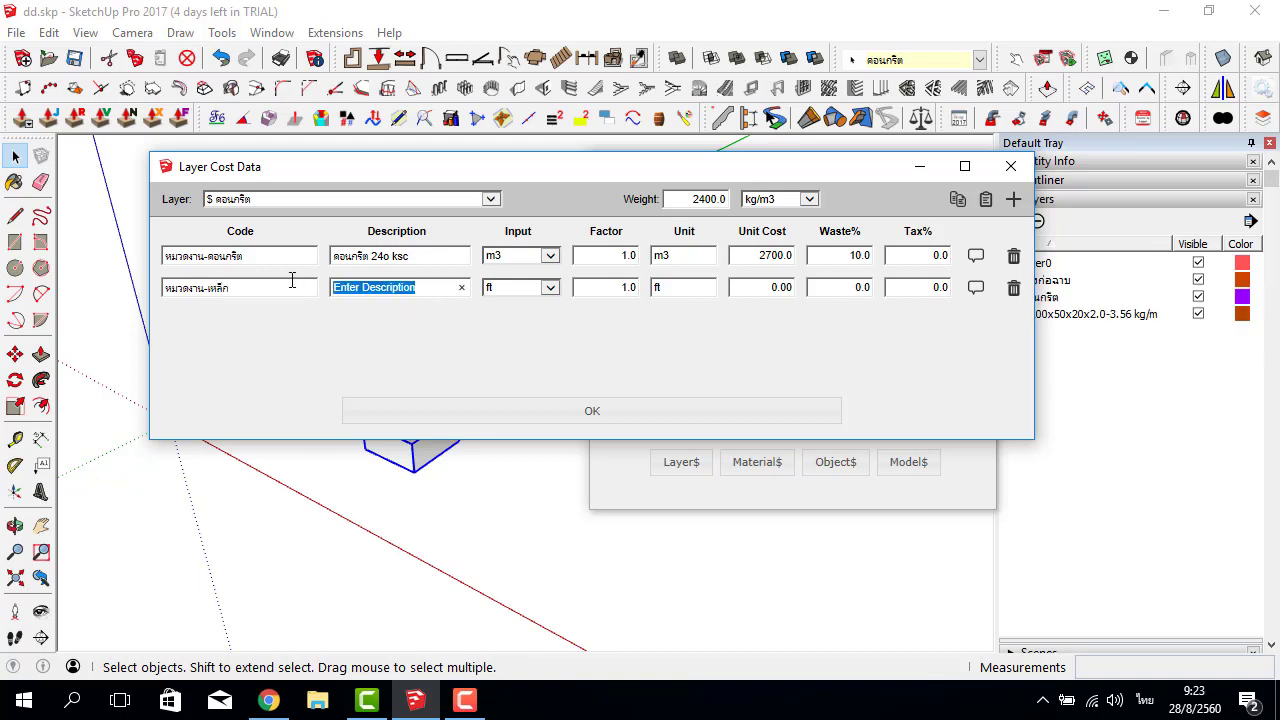
{"action": "key", "text": "alt+shift"}
{"action": "type", "text": "g"}
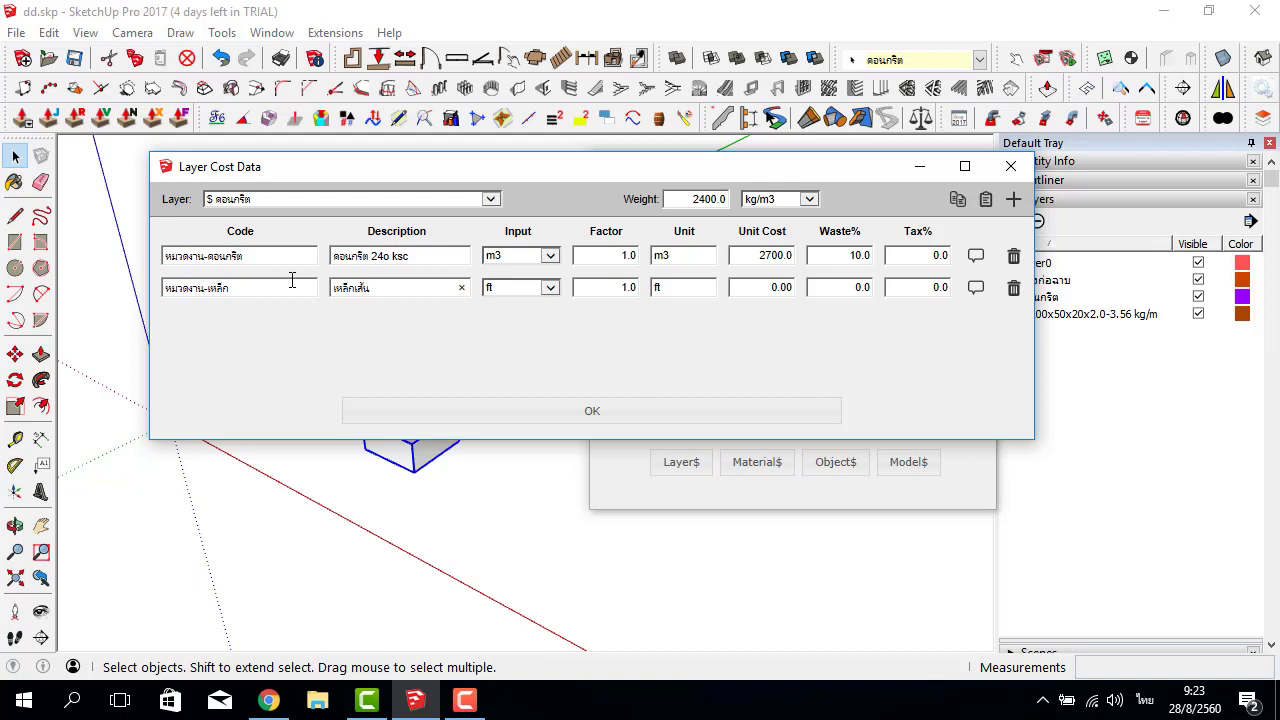
{"action": "left_click", "coordinate": [550, 288]}
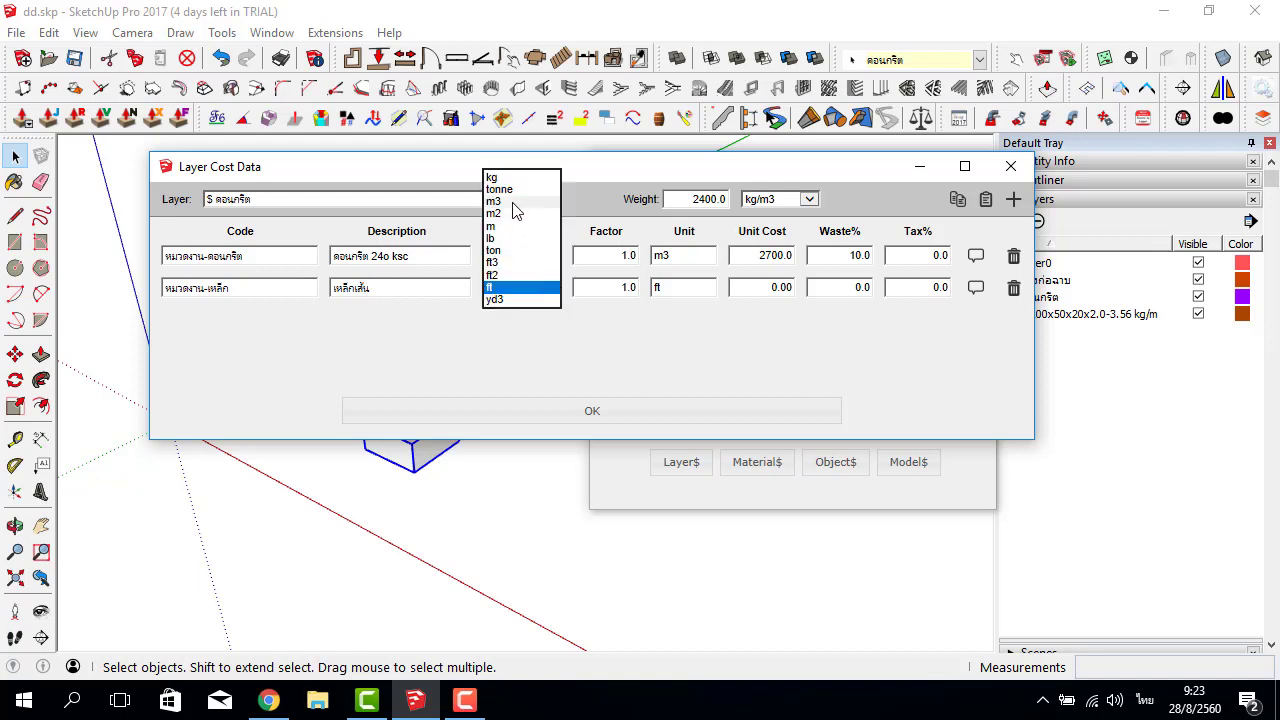
{"action": "left_click", "coordinate": [512, 203]}
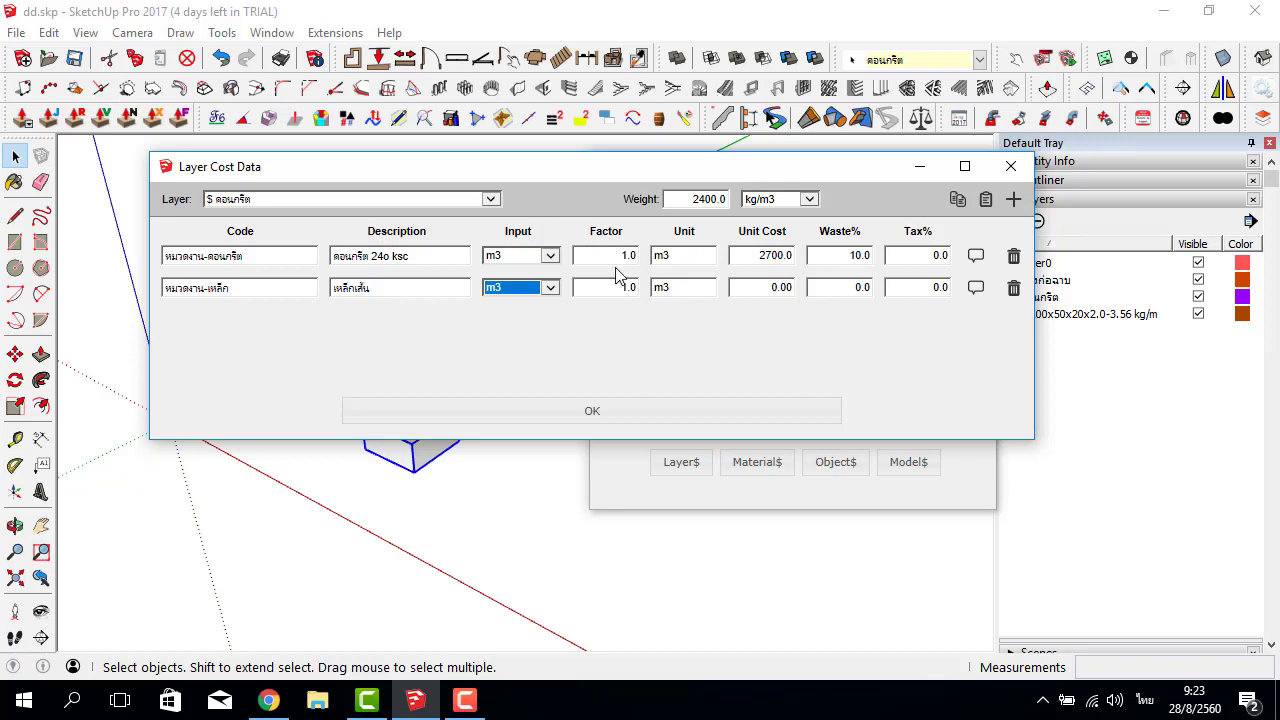
Set the rebar row to factor 125, unit kg, unit cost 22, 15% waste, and confirm.
{"action": "left_click_drag", "start_coordinate": [597, 286], "coordinate": [652, 290]}
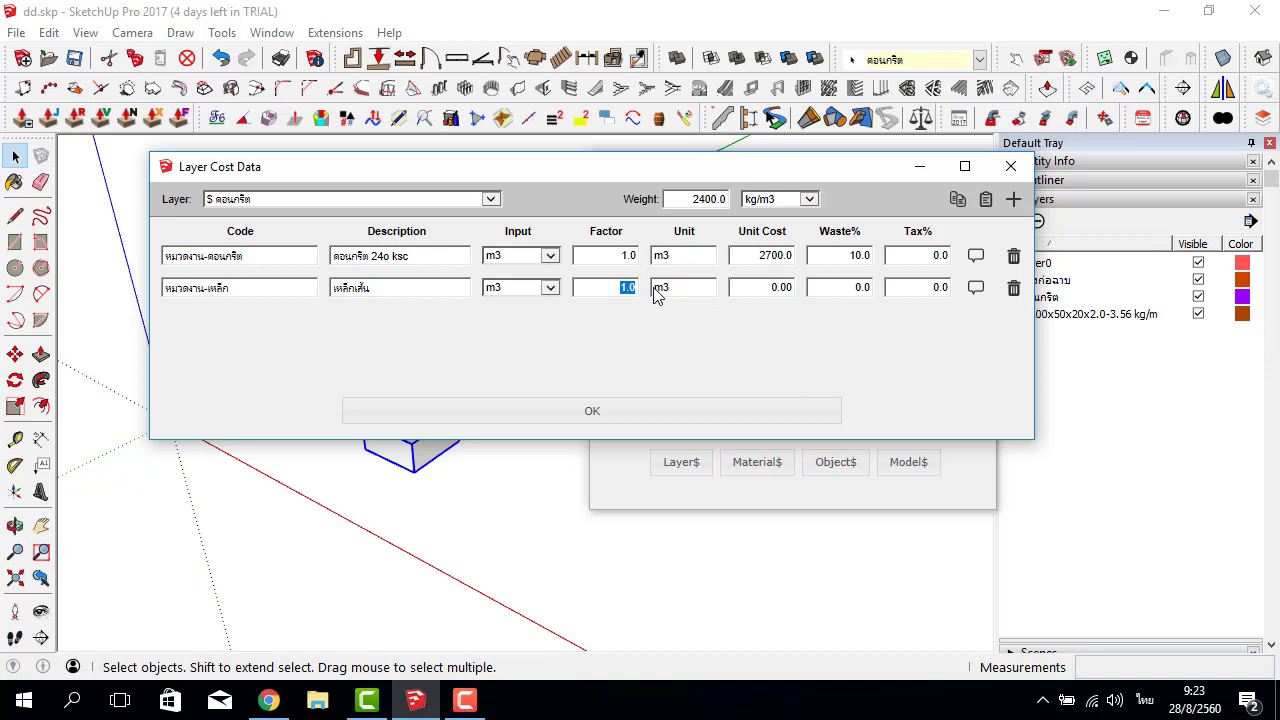
{"action": "key", "text": "super+space"}
{"action": "left_click_drag", "start_coordinate": [674, 285], "coordinate": [626, 284]}
{"action": "left_click_drag", "start_coordinate": [773, 287], "coordinate": [892, 287]}
{"action": "type", "text": "22"}
{"action": "type", "text": "15"}
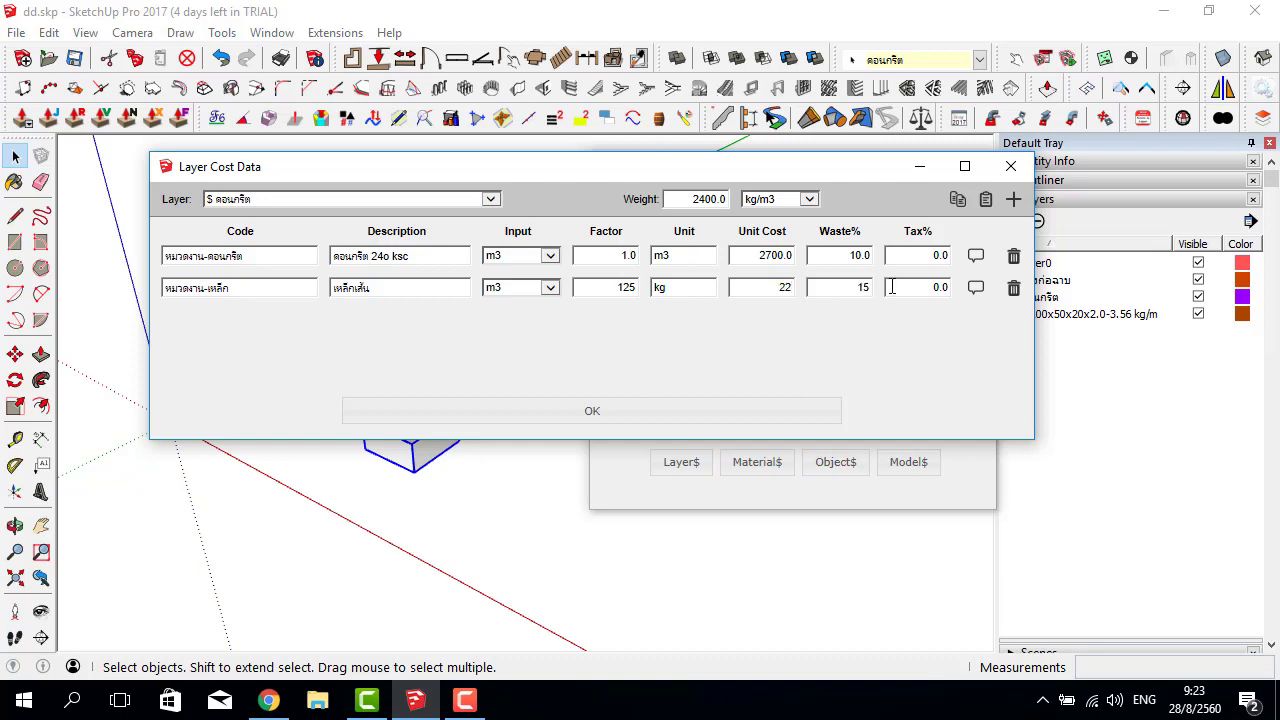
{"action": "left_click", "coordinate": [680, 408]}
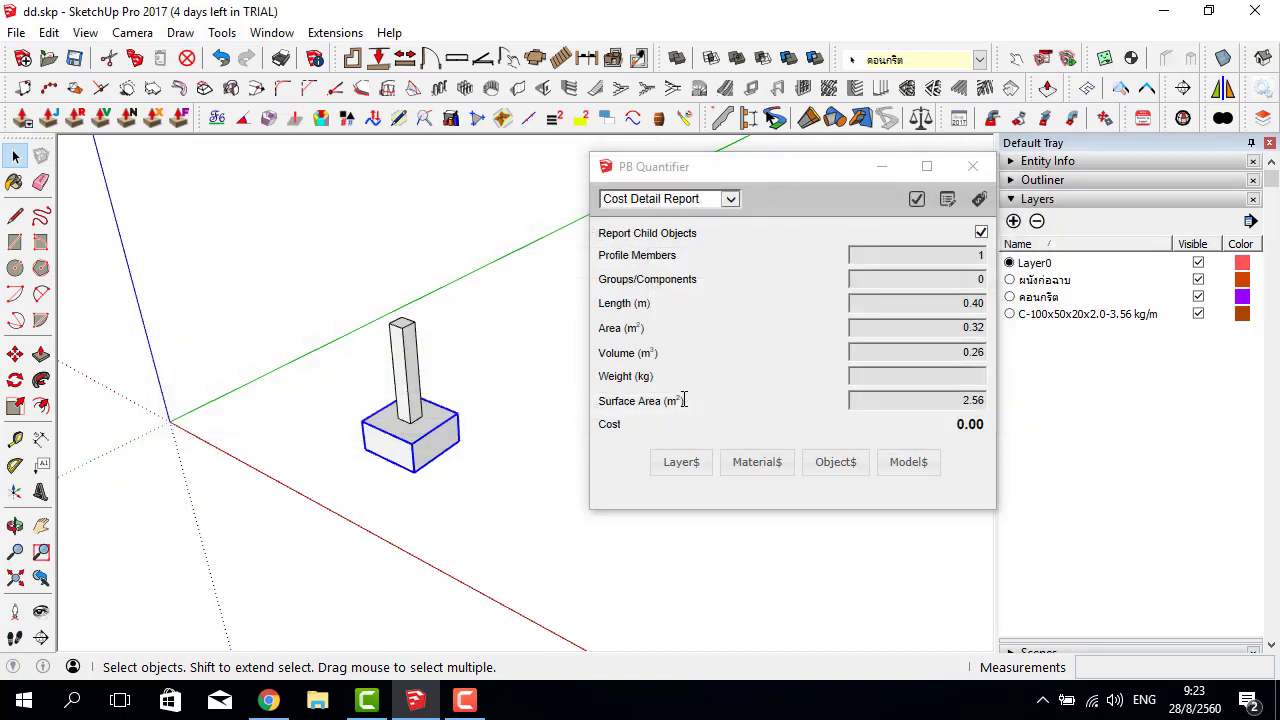
Select the column, the footing, then both to read their PB Quantifier quantities and costs.
{"action": "left_click", "coordinate": [412, 360]}
{"action": "scroll", "coordinate": [435, 405], "scroll_direction": "up", "scroll_amount": 2}
{"action": "left_click", "coordinate": [436, 459]}
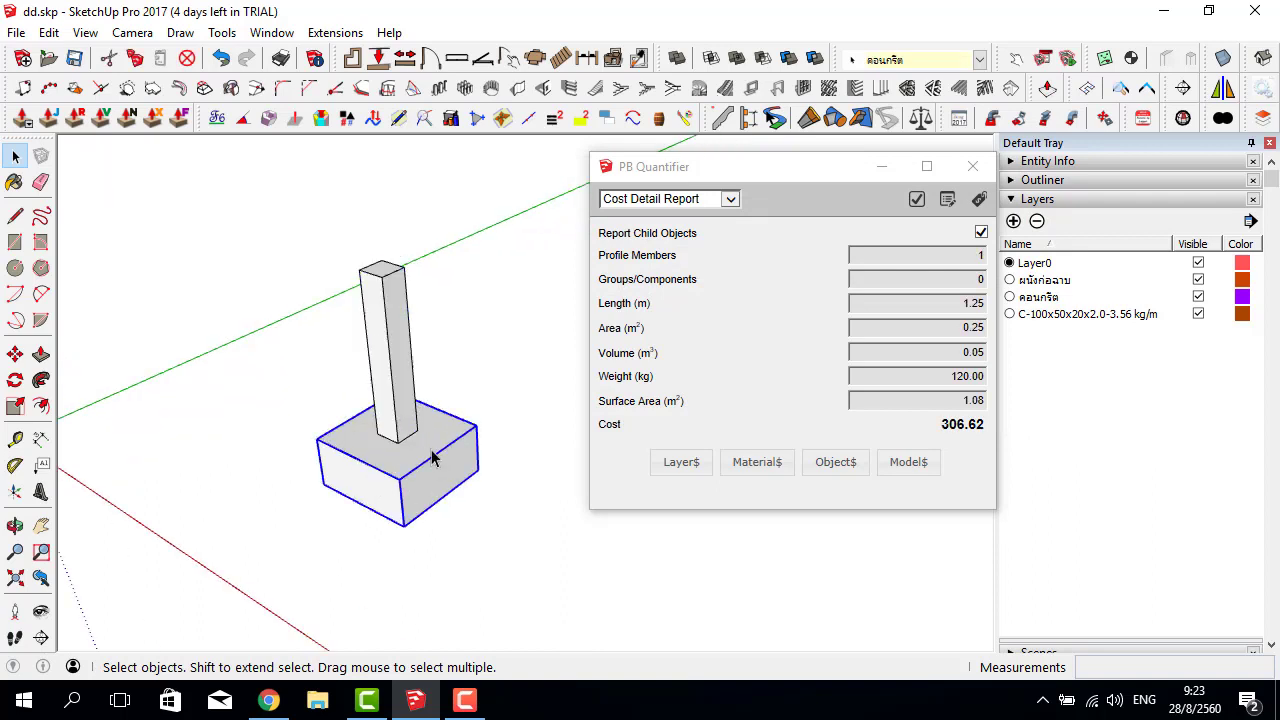
{"action": "left_click", "coordinate": [407, 398]}
{"action": "left_click", "coordinate": [423, 452]}
{"action": "left_click", "coordinate": [403, 405]}
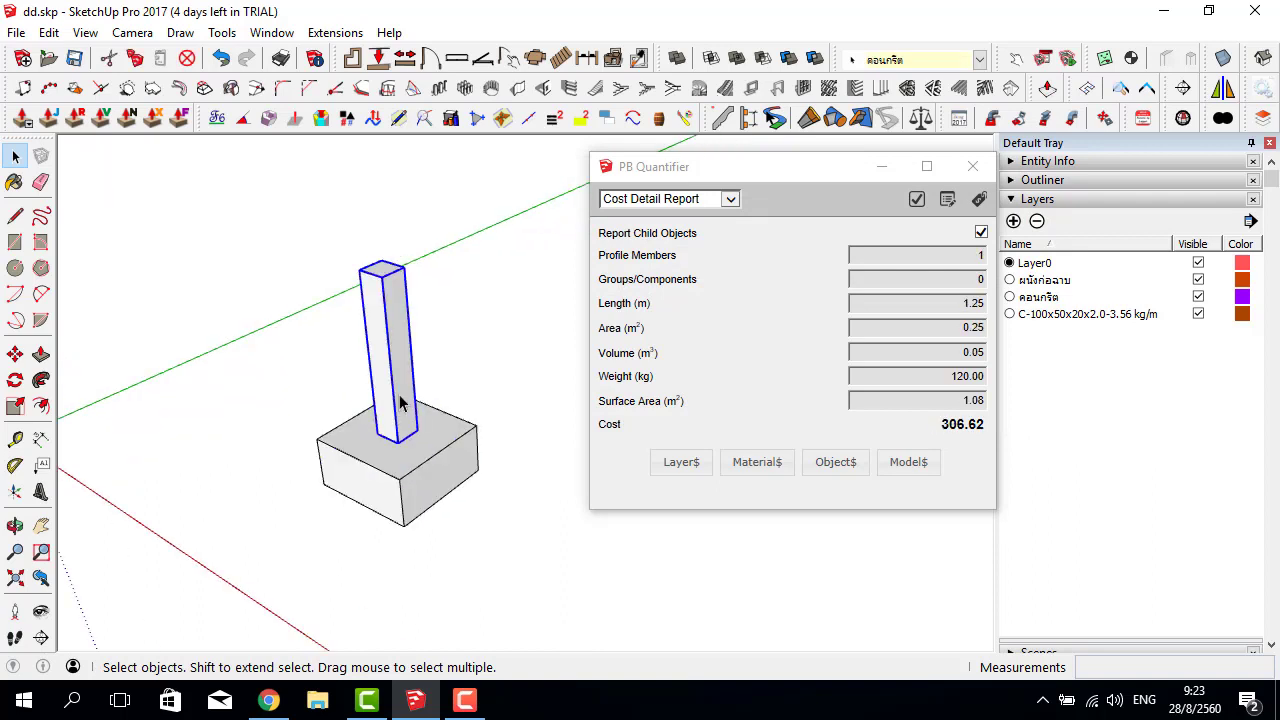
{"action": "scroll", "coordinate": [400, 405], "scroll_direction": "down", "scroll_amount": 2}
{"action": "left_click_drag", "start_coordinate": [288, 318], "coordinate": [460, 538]}
{"action": "scroll", "coordinate": [330, 480], "scroll_direction": "down", "scroll_amount": 2}
Clear the selection and collapse the Layers panel to reveal the Materials list.
{"action": "mouse_move", "coordinate": [330, 480]}
{"action": "middle_mouse_down"}
{"action": "mouse_move", "coordinate": [414, 480]}
{"action": "mouse_move", "coordinate": [443, 323]}
{"action": "middle_mouse_up"}
{"action": "key", "text": "m"}
{"action": "key", "text": "space"}
{"action": "scroll", "coordinate": [412, 459], "scroll_direction": "up", "scroll_amount": 3}
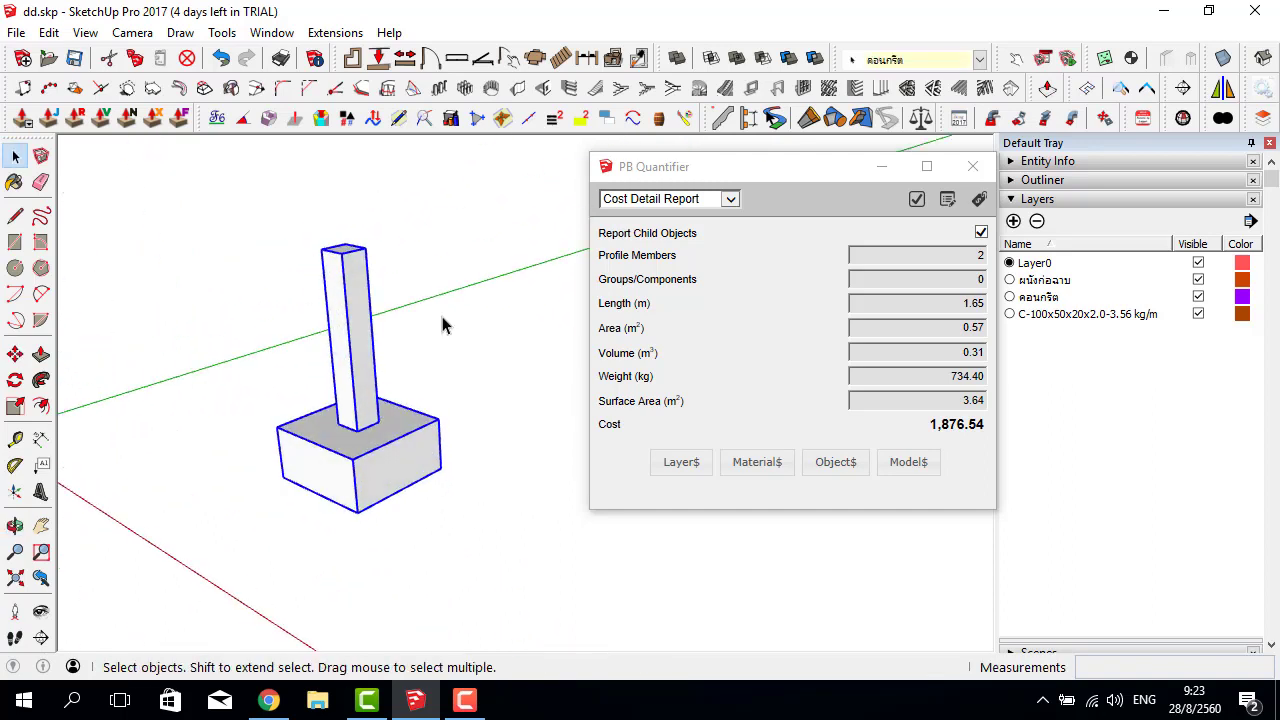
{"action": "left_click", "coordinate": [443, 323]}
{"action": "left_click", "coordinate": [1037, 199]}
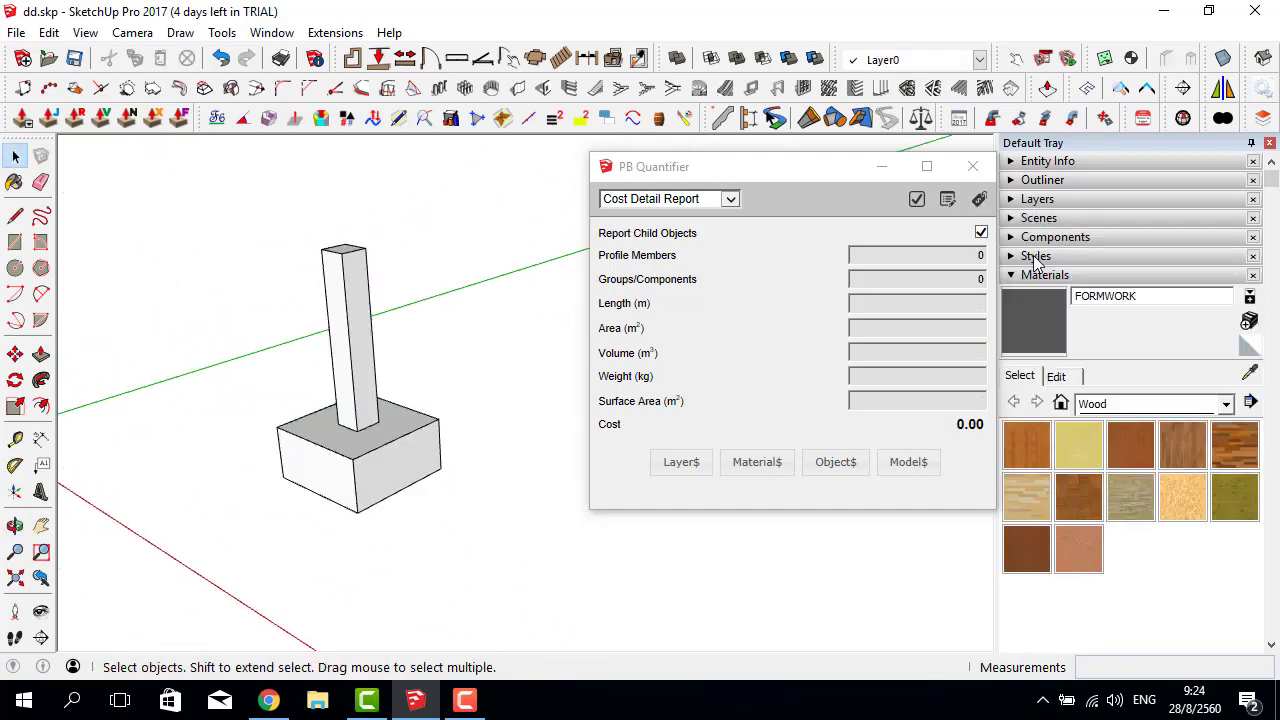
Paint the footing's faces with the FORMWORK material.
{"action": "left_click", "coordinate": [1035, 322]}
{"action": "scroll", "coordinate": [423, 500], "scroll_direction": "up", "scroll_amount": 3}
{"action": "key", "text": "space"}
{"action": "left_click", "coordinate": [411, 457]}
{"action": "middle_click_drag", "start_coordinate": [411, 457], "coordinate": [760, 434]}
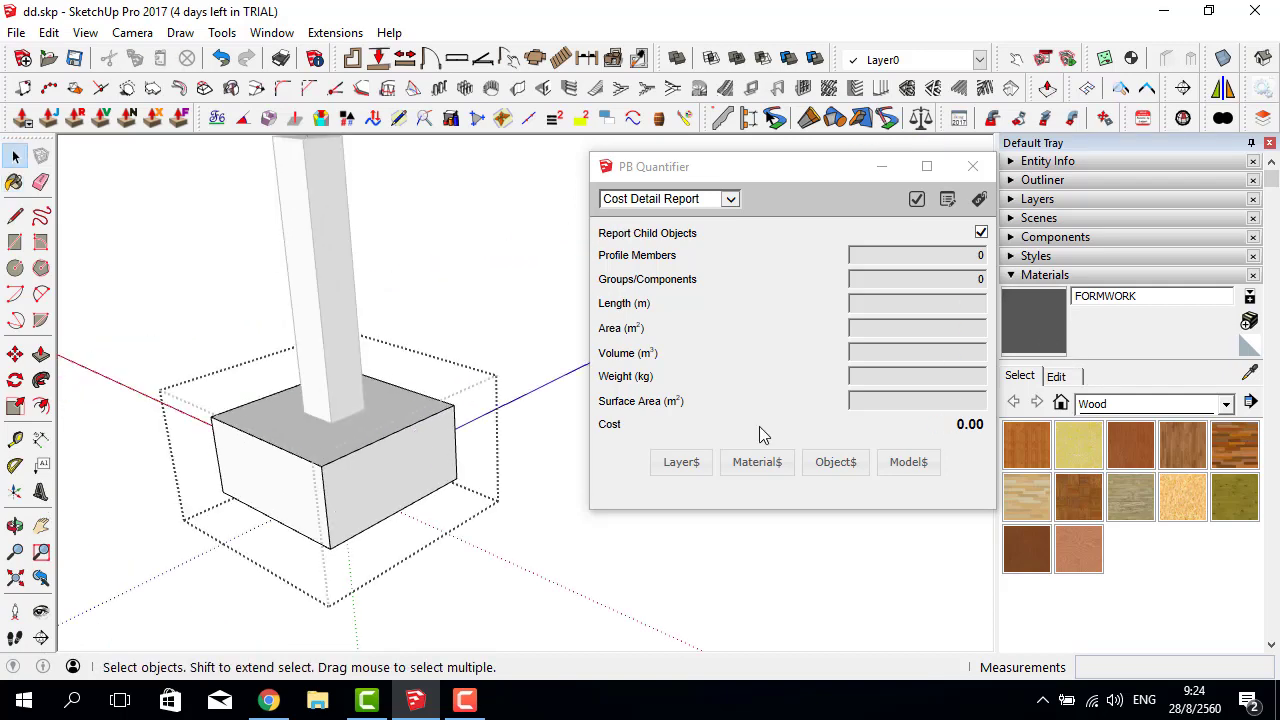
{"action": "left_click", "coordinate": [1040, 325]}
{"action": "left_click", "coordinate": [455, 478]}
{"action": "left_click", "coordinate": [300, 470]}
{"action": "mouse_move", "coordinate": [300, 470]}
{"action": "middle_mouse_down"}
{"action": "mouse_move", "coordinate": [597, 406]}
{"action": "mouse_move", "coordinate": [498, 563]}
{"action": "mouse_move", "coordinate": [571, 531]}
{"action": "mouse_move", "coordinate": [437, 472]}
{"action": "mouse_move", "coordinate": [531, 377]}
{"action": "mouse_move", "coordinate": [260, 386]}
{"action": "mouse_move", "coordinate": [494, 350]}
{"action": "mouse_move", "coordinate": [297, 397]}
{"action": "mouse_move", "coordinate": [420, 349]}
{"action": "middle_mouse_up"}
{"action": "left_click", "coordinate": [498, 563]}
Paint the column with FORMWORK and view its cost data: 350 per m2, 15% waste.
{"action": "key", "text": "space"}
{"action": "key", "text": "b"}
{"action": "left_click", "coordinate": [505, 378]}
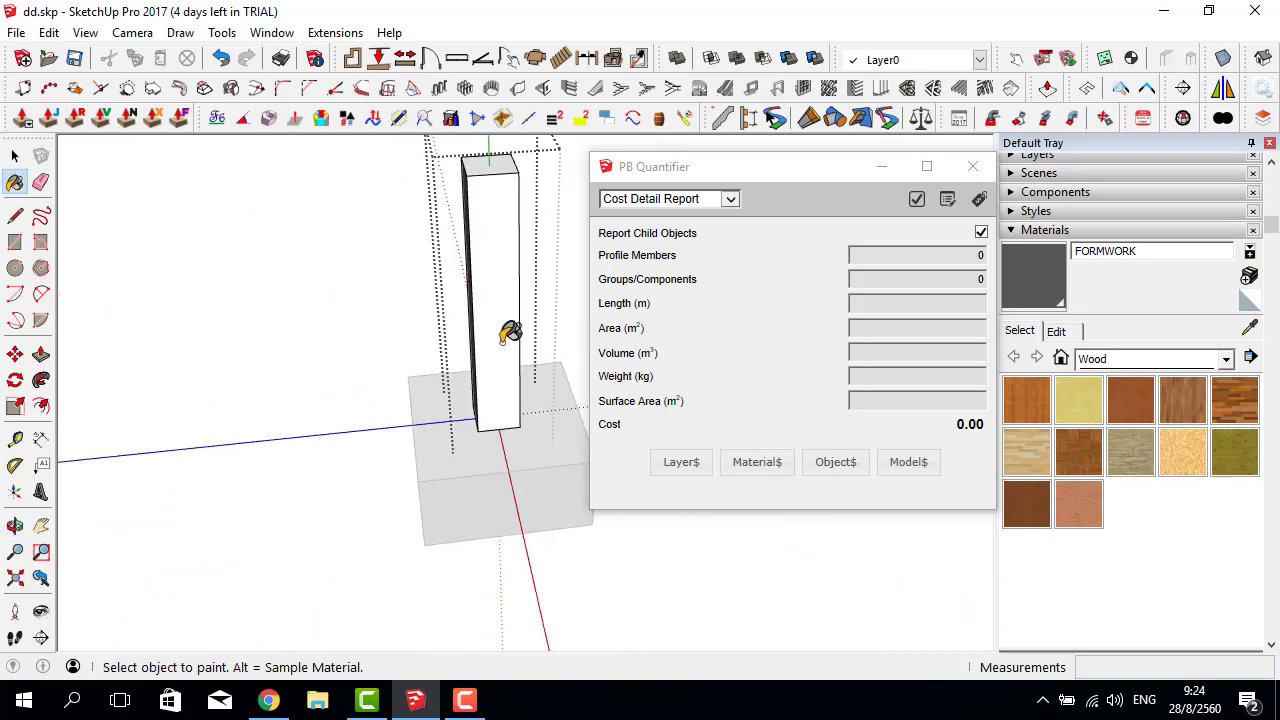
{"action": "mouse_move", "coordinate": [506, 326]}
{"action": "middle_mouse_down"}
{"action": "mouse_move", "coordinate": [186, 371]}
{"action": "mouse_move", "coordinate": [443, 323]}
{"action": "mouse_move", "coordinate": [180, 386]}
{"action": "mouse_move", "coordinate": [380, 346]}
{"action": "mouse_move", "coordinate": [488, 265]}
{"action": "mouse_move", "coordinate": [523, 294]}
{"action": "mouse_move", "coordinate": [464, 307]}
{"action": "middle_mouse_up"}
{"action": "key", "text": "space"}
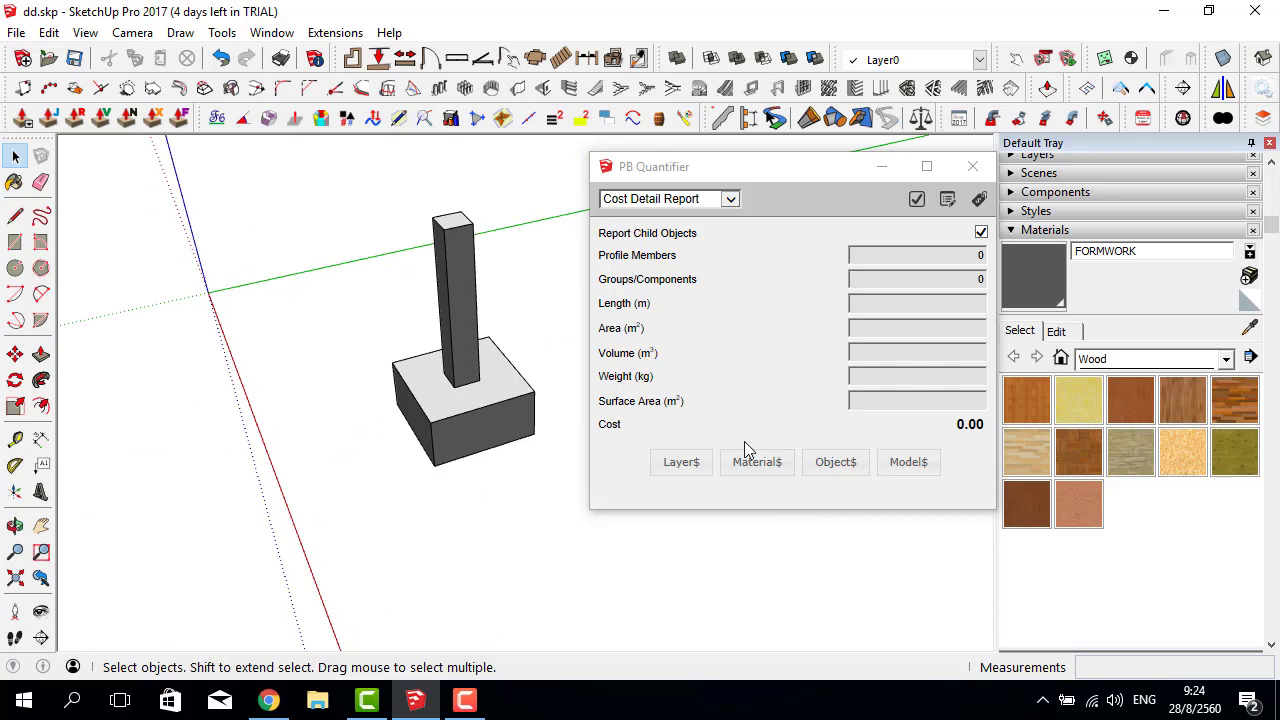
{"action": "left_click", "coordinate": [757, 462]}
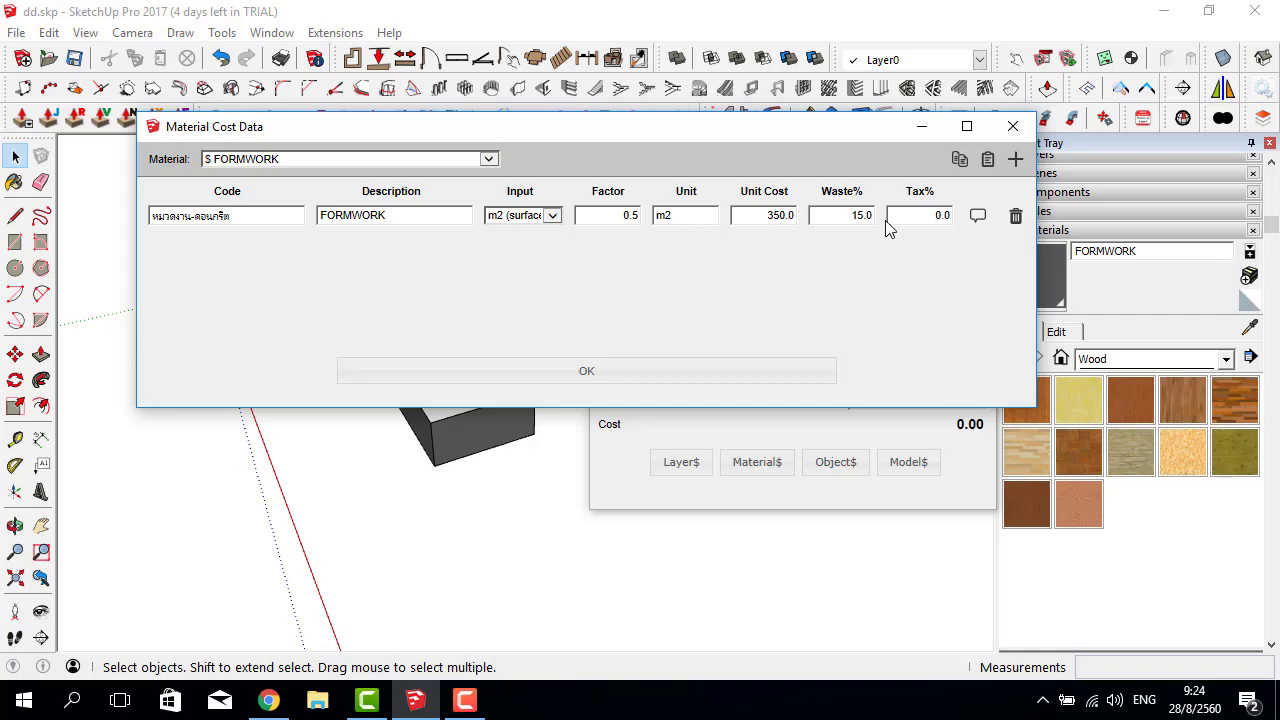
Close the cost data, then copy the footing and column twice, 4 m apart along green.
{"action": "left_click", "coordinate": [608, 372]}
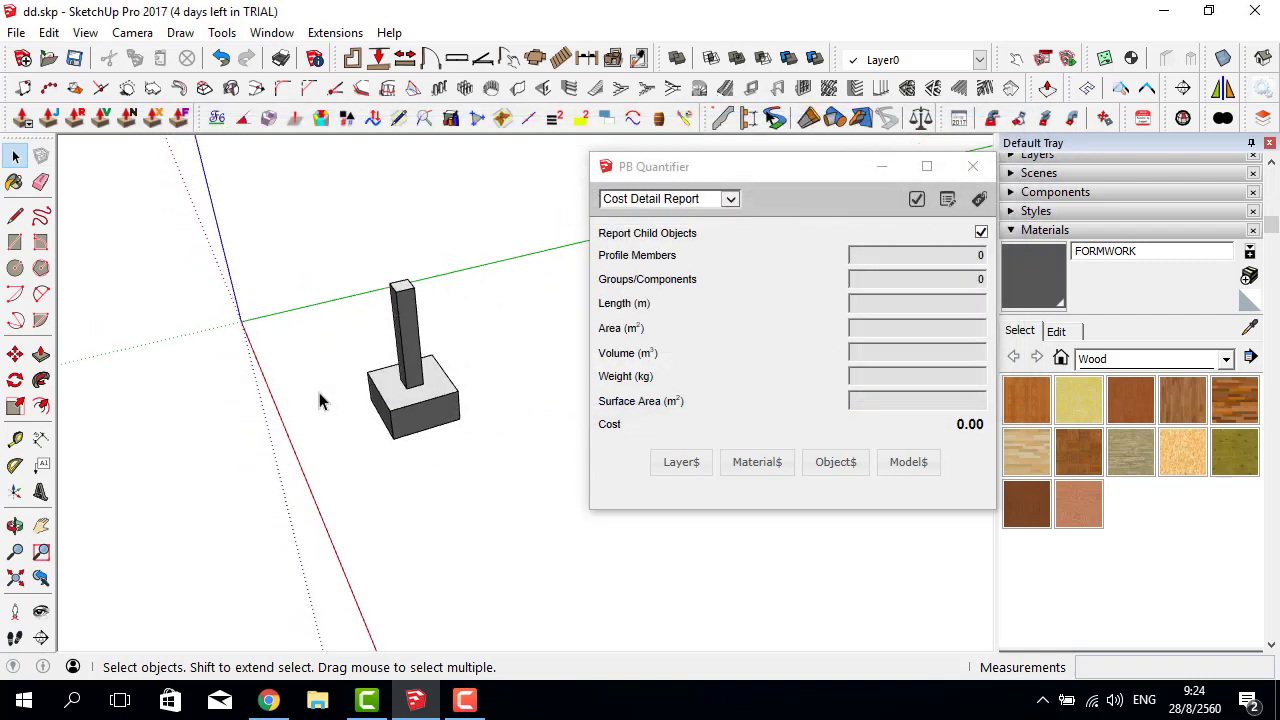
{"action": "left_click_drag", "start_coordinate": [291, 318], "coordinate": [505, 490]}
{"action": "scroll", "coordinate": [495, 470], "scroll_direction": "up", "scroll_amount": 2}
{"action": "scroll", "coordinate": [471, 428], "scroll_direction": "up", "scroll_amount": 2}
{"action": "scroll", "coordinate": [471, 428], "scroll_direction": "up", "scroll_amount": 1}
{"action": "key", "text": "m"}
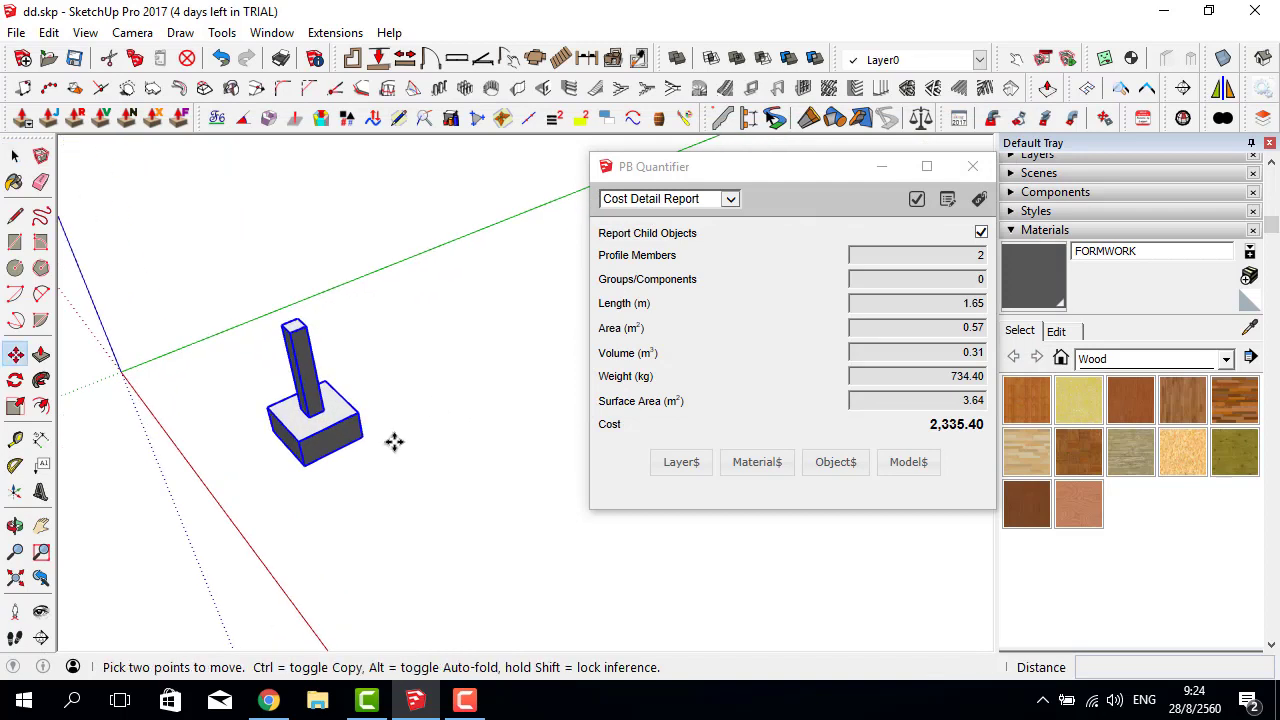
{"action": "left_click", "coordinate": [395, 443]}
{"action": "key", "text": "ctrl"}
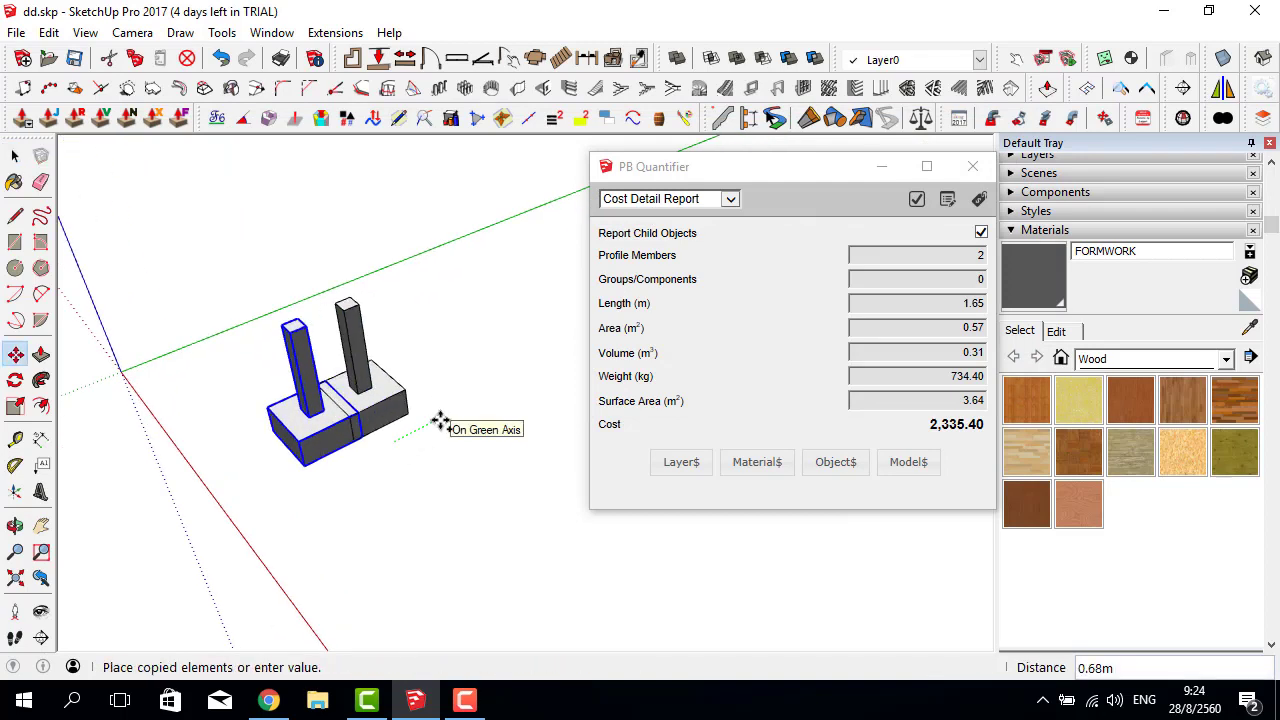
{"action": "type", "text": "4"}
{"action": "key", "text": "Return"}
{"action": "type", "text": "x"}
{"action": "key", "text": "Return"}
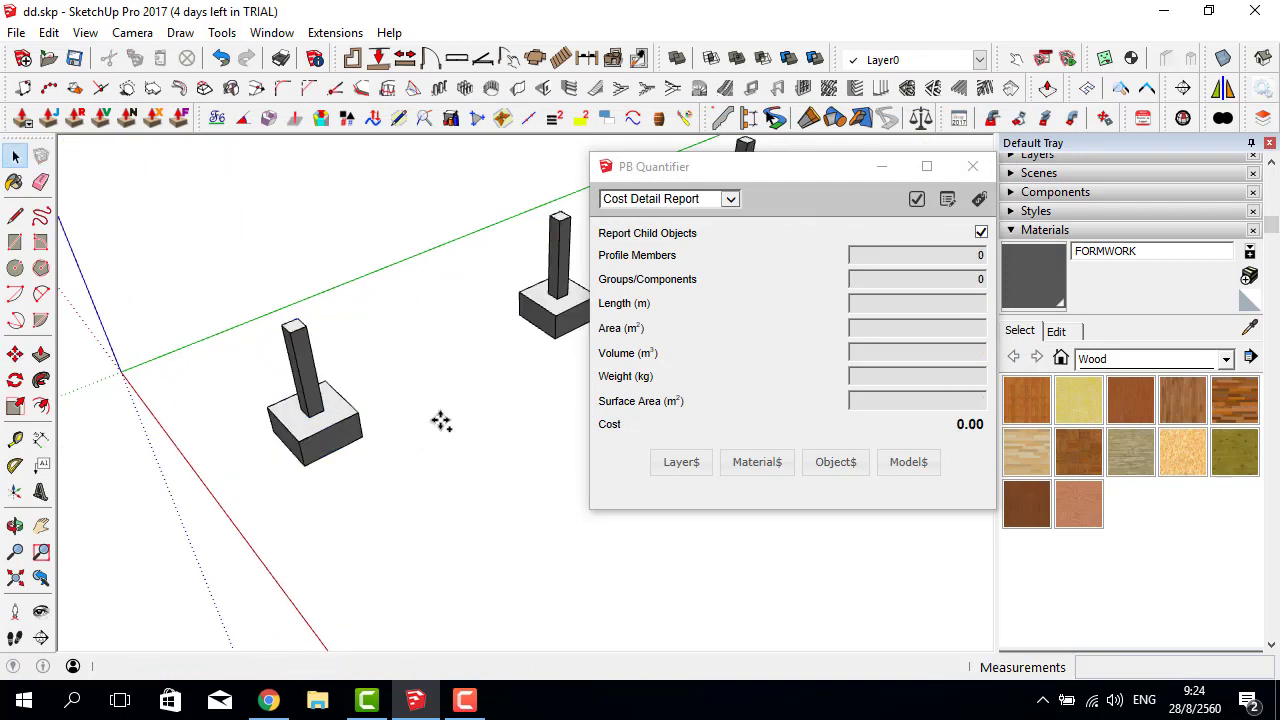
{"action": "key", "text": "space"}
Copy the row of three footings twice at 4 m spacing to complete the 3×3 grid.
{"action": "scroll", "coordinate": [443, 423], "scroll_direction": "down", "scroll_amount": 3}
{"action": "left_click_drag", "start_coordinate": [185, 258], "coordinate": [494, 486]}
{"action": "middle_click_drag", "start_coordinate": [106, 343], "coordinate": [329, 466]}
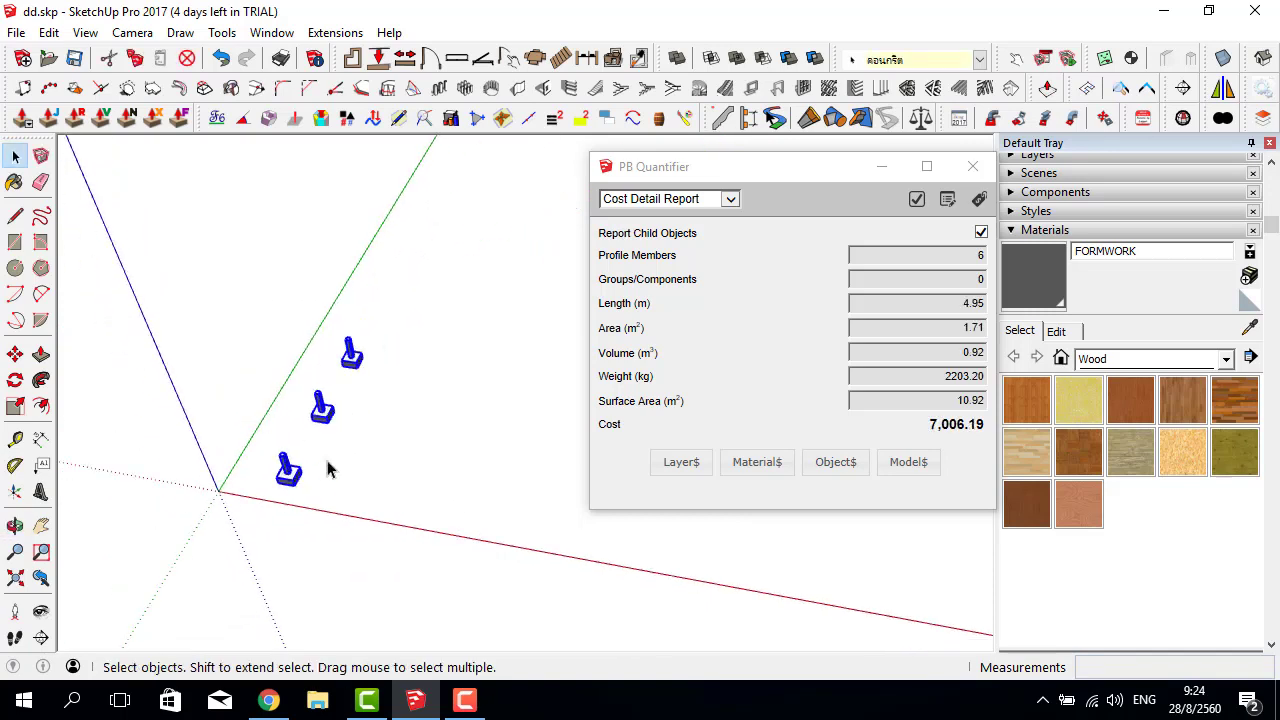
{"action": "key", "text": "m"}
{"action": "key", "text": "ctrl"}
{"action": "left_click", "coordinate": [316, 492]}
{"action": "type", "text": "4"}
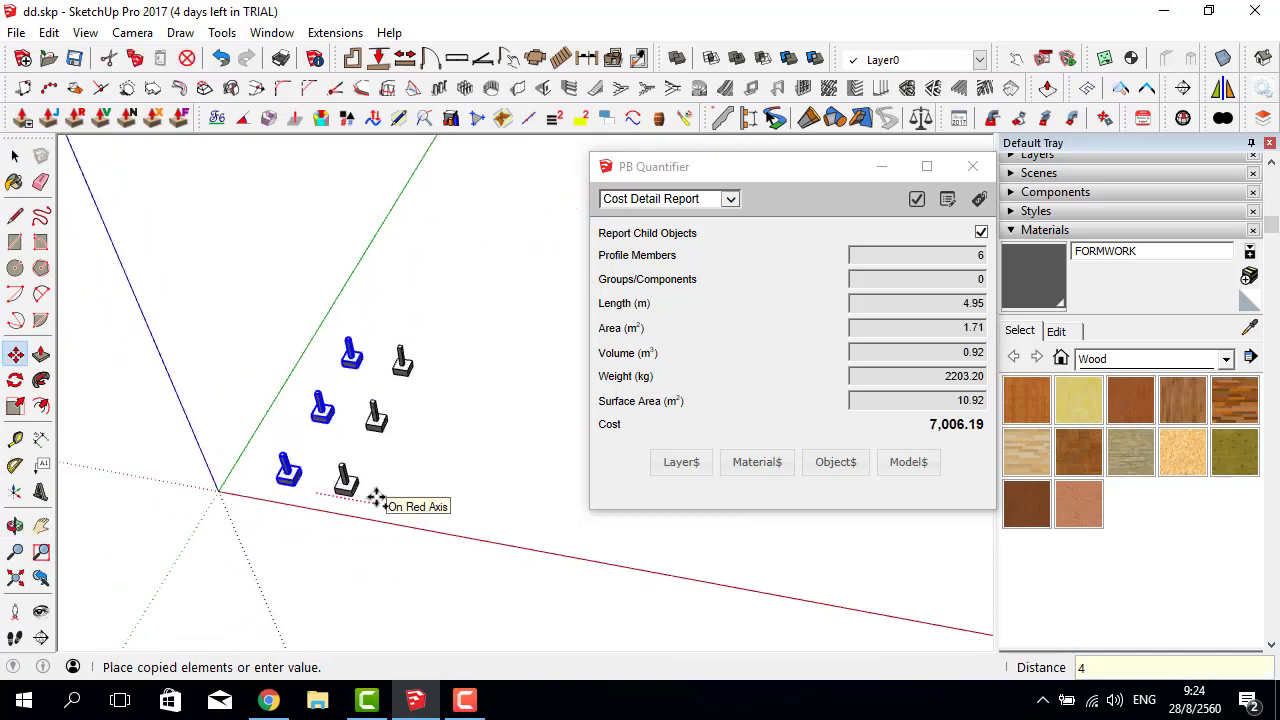
{"action": "type", "text": "x"}
{"action": "key", "text": "Return"}
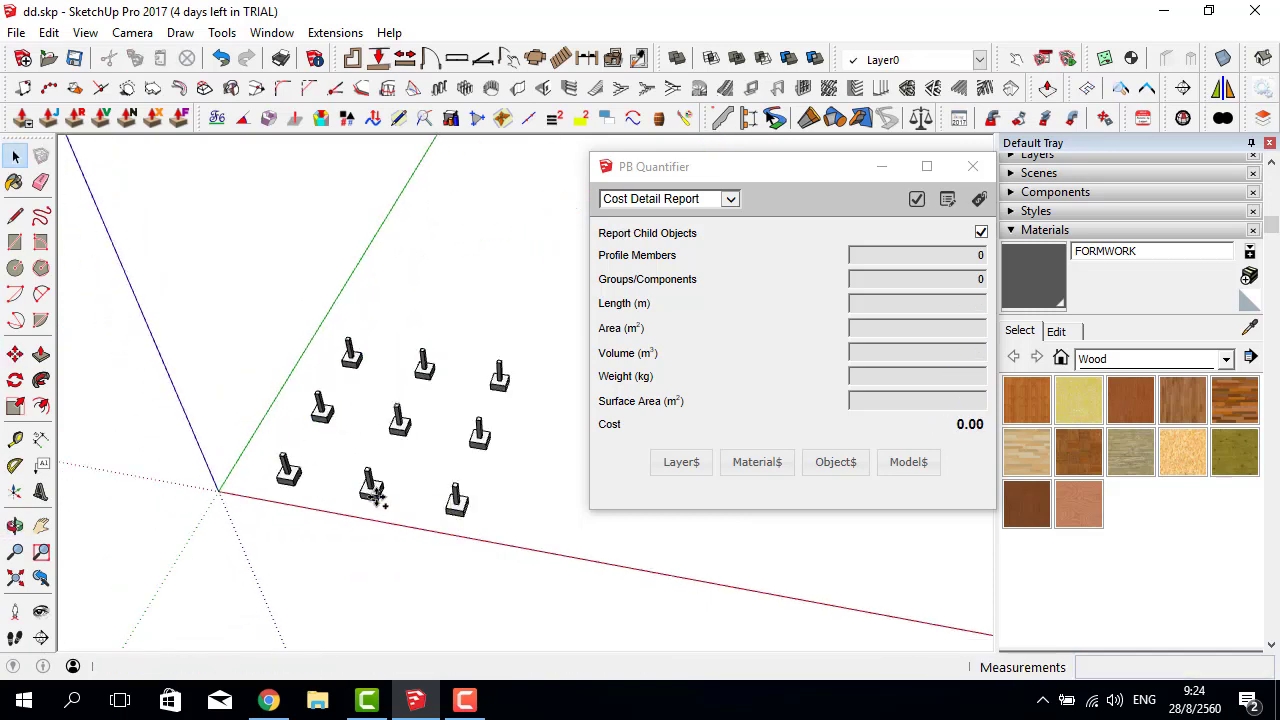
{"action": "key", "text": "space"}
Orbit around the finished grid, then close the PB Quantifier report window.
{"action": "mouse_move", "coordinate": [463, 571]}
{"action": "middle_mouse_down"}
{"action": "mouse_move", "coordinate": [383, 442]}
{"action": "mouse_move", "coordinate": [289, 371]}
{"action": "middle_mouse_up"}
{"action": "scroll", "coordinate": [371, 363], "scroll_direction": "down", "scroll_amount": 2}
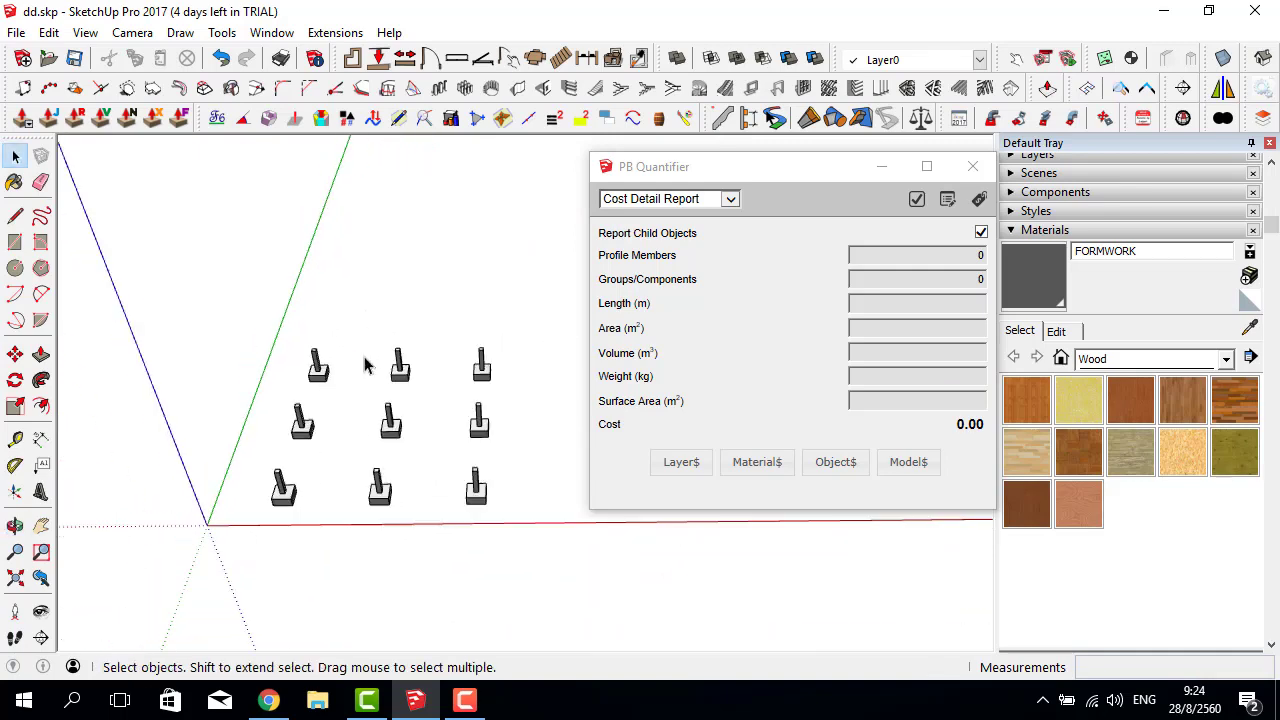
{"action": "middle_click_drag", "start_coordinate": [371, 363], "coordinate": [234, 360]}
{"action": "scroll", "coordinate": [280, 392], "scroll_direction": "up", "scroll_amount": 4}
{"action": "scroll", "coordinate": [280, 392], "scroll_direction": "up", "scroll_amount": 2}
{"action": "scroll", "coordinate": [238, 405], "scroll_direction": "up", "scroll_amount": 2}
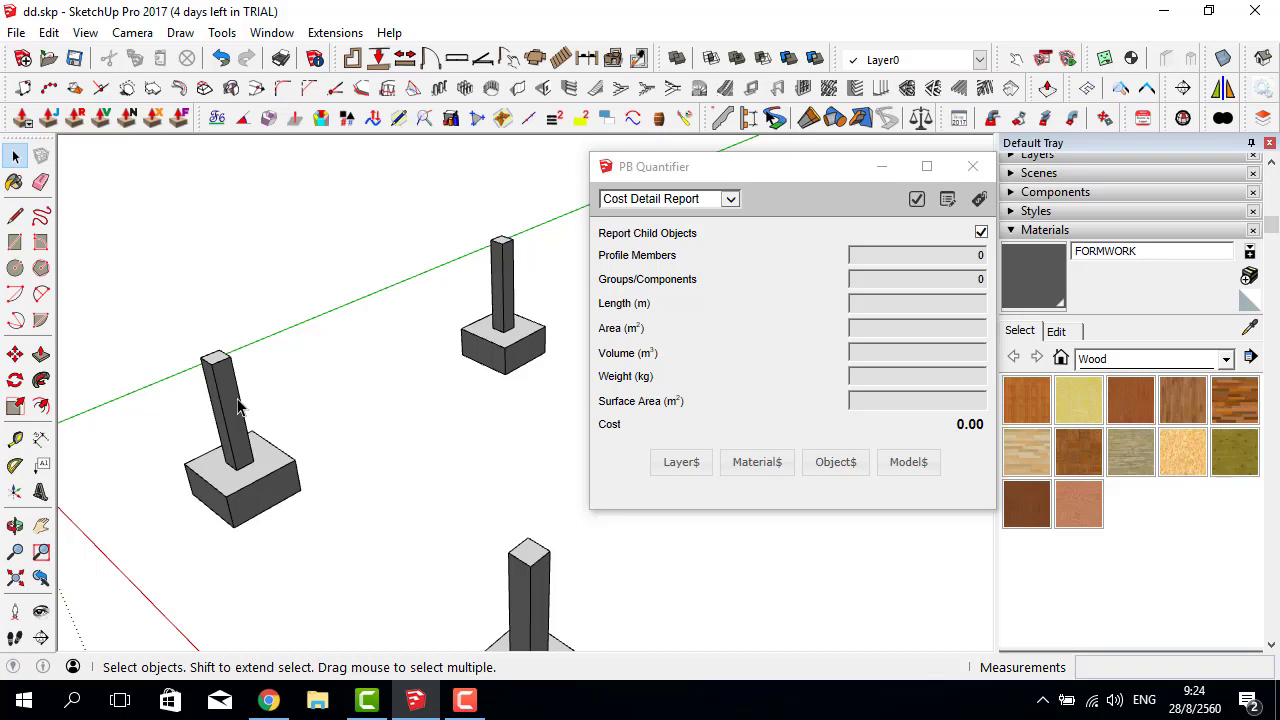
{"action": "scroll", "coordinate": [238, 405], "scroll_direction": "down", "scroll_amount": 3}
{"action": "mouse_move", "coordinate": [238, 405]}
{"action": "middle_mouse_down"}
{"action": "mouse_move", "coordinate": [143, 371]}
{"action": "mouse_move", "coordinate": [257, 443]}
{"action": "middle_mouse_up"}
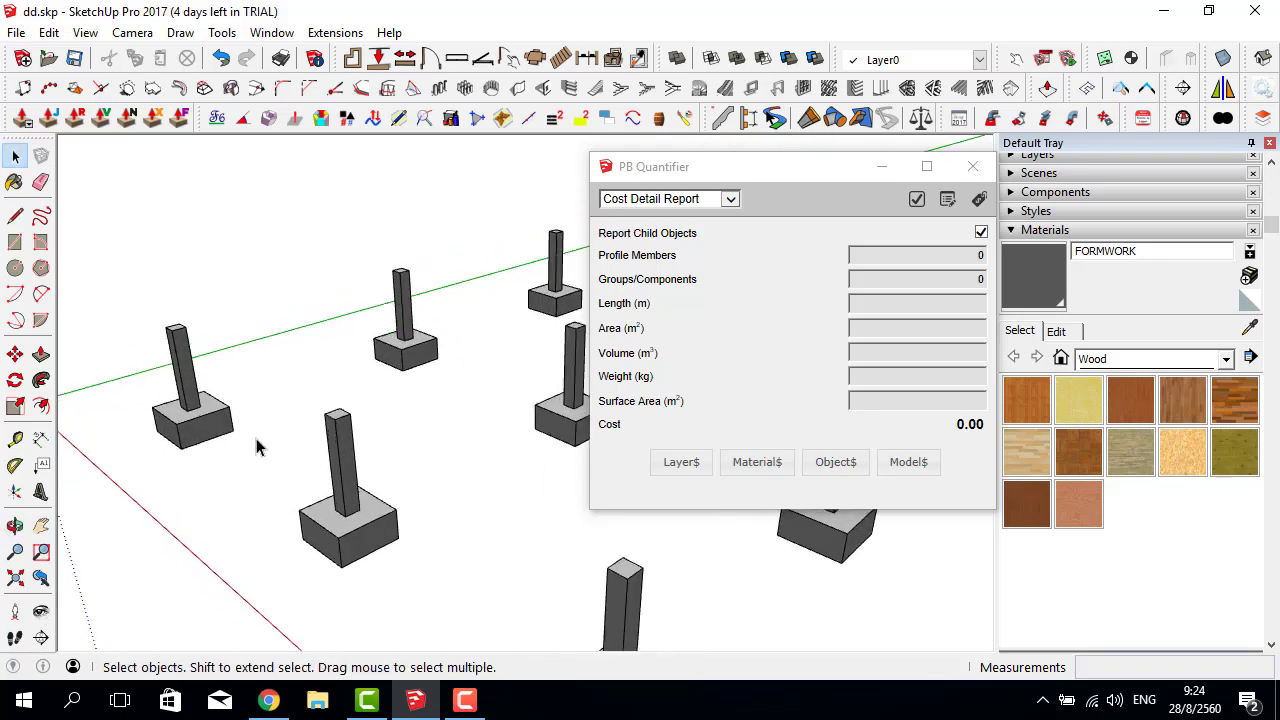
{"action": "scroll", "coordinate": [245, 393], "scroll_direction": "up", "scroll_amount": 2}
{"action": "scroll", "coordinate": [245, 388], "scroll_direction": "down", "scroll_amount": 2}
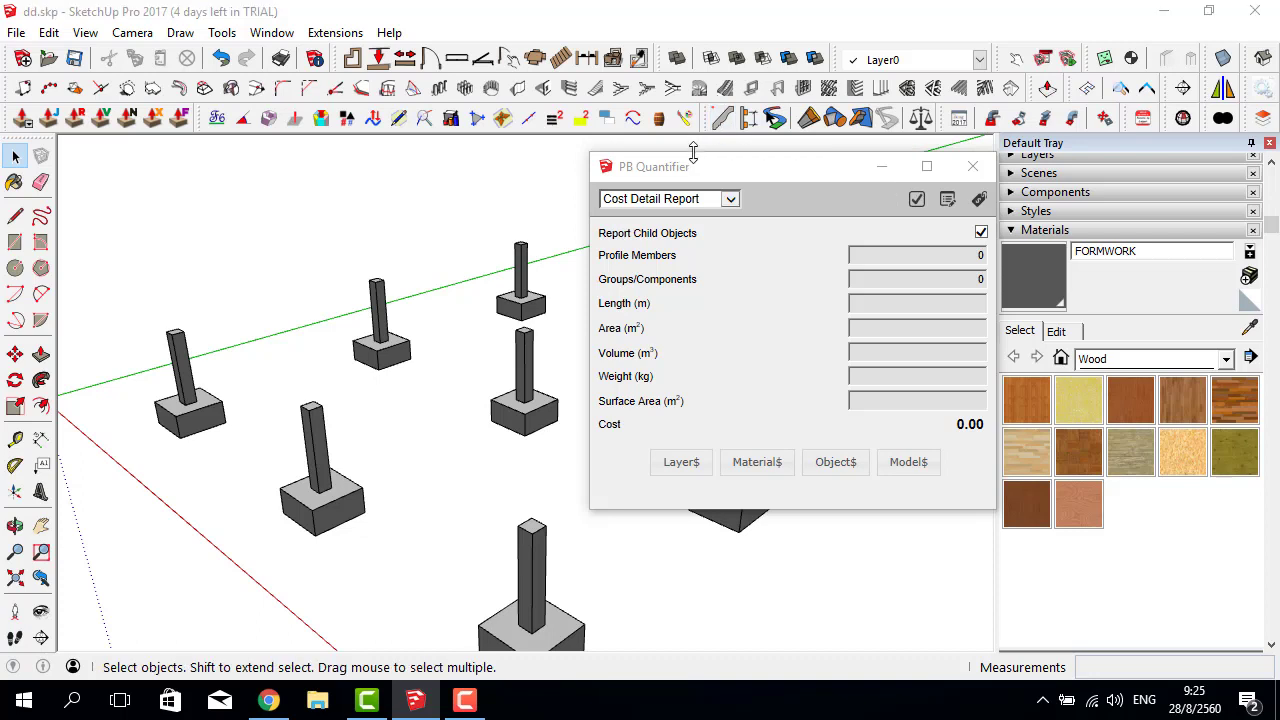
{"action": "left_click", "coordinate": [703, 167]}
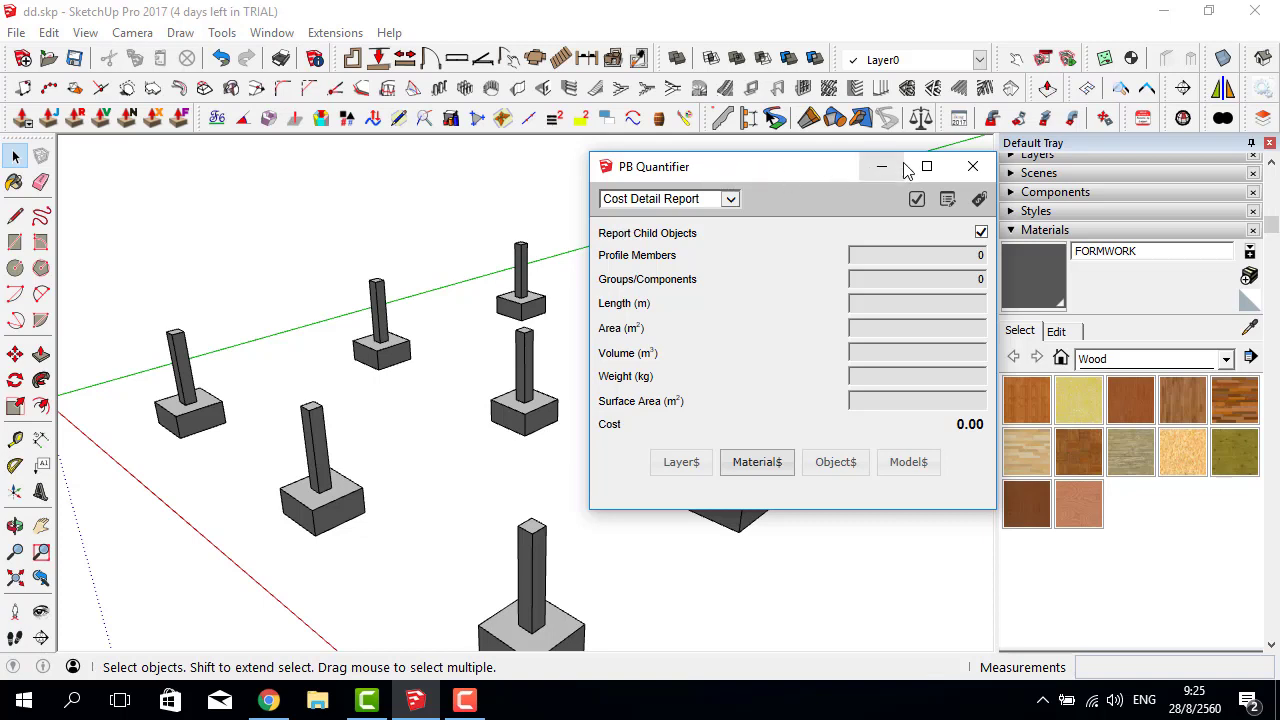
{"action": "left_click", "coordinate": [972, 166]}
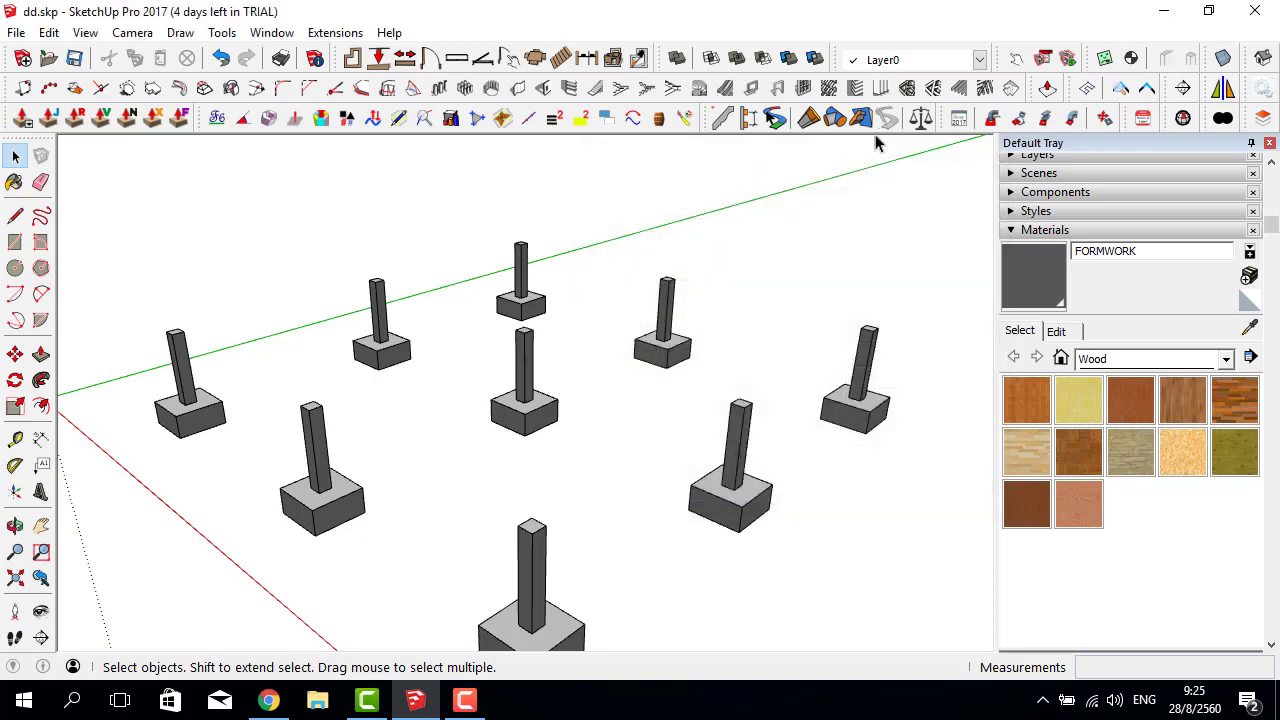
In Profile Builder 2, make B1 0.20 m wide by 0.5 m high, anchored Top-Left.
{"action": "left_click", "coordinate": [720, 120]}
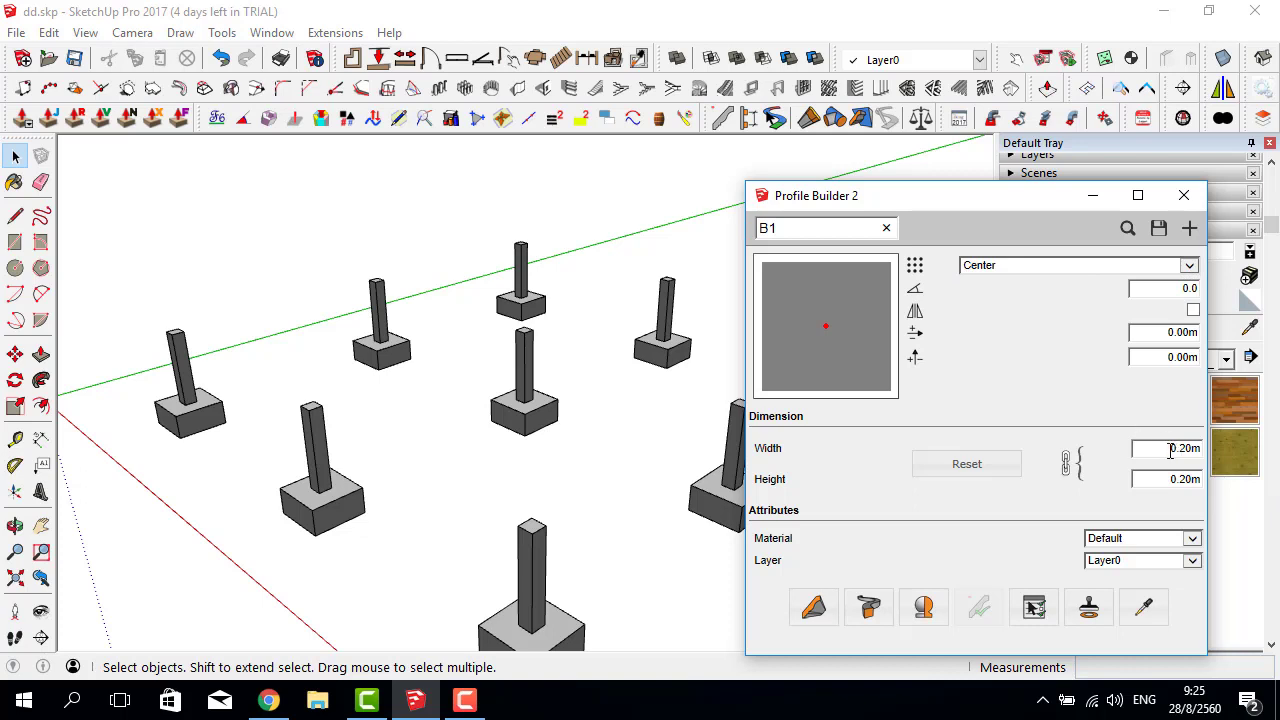
{"action": "left_click", "coordinate": [1068, 466]}
{"action": "type", "text": ".5"}
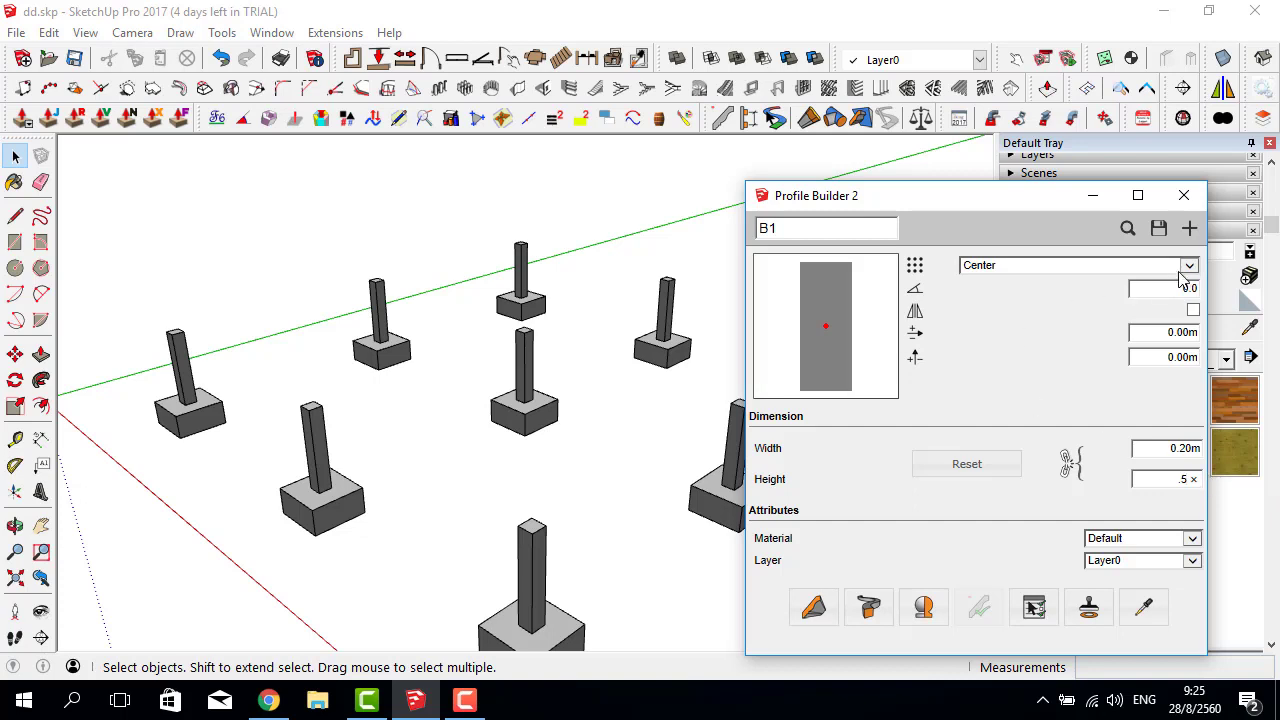
{"action": "left_click", "coordinate": [1182, 267]}
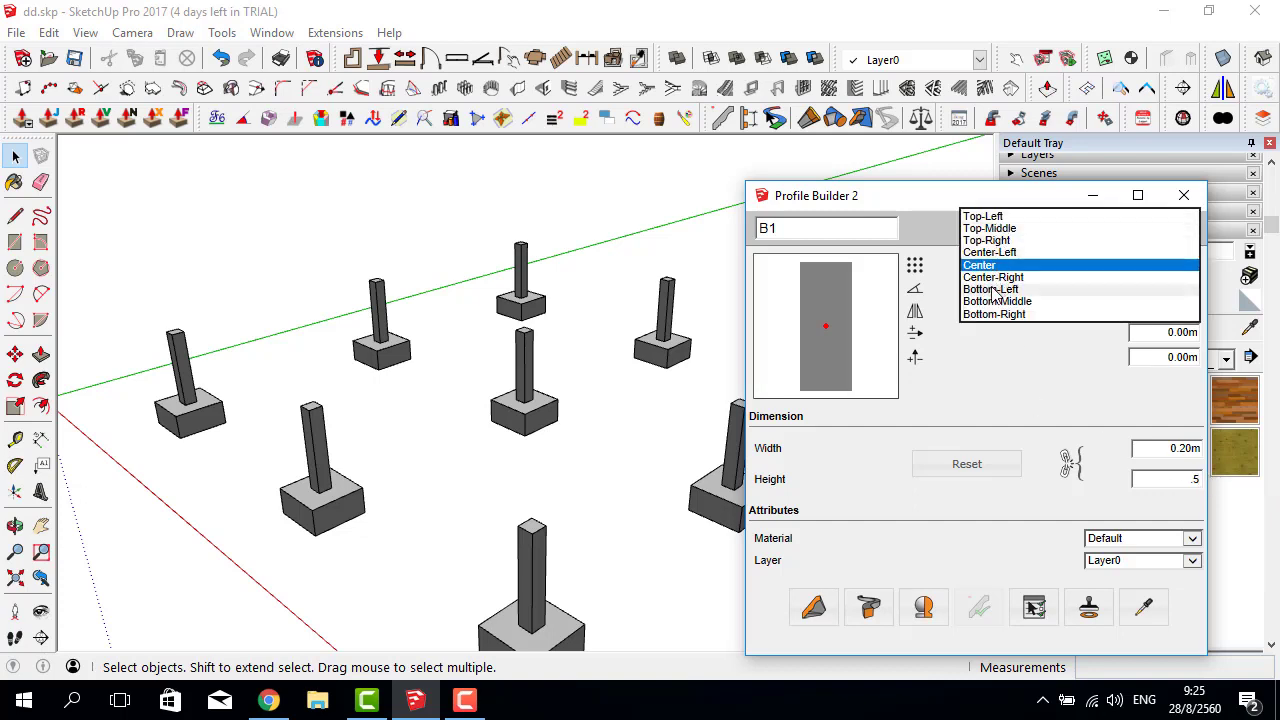
{"action": "left_click", "coordinate": [985, 216]}
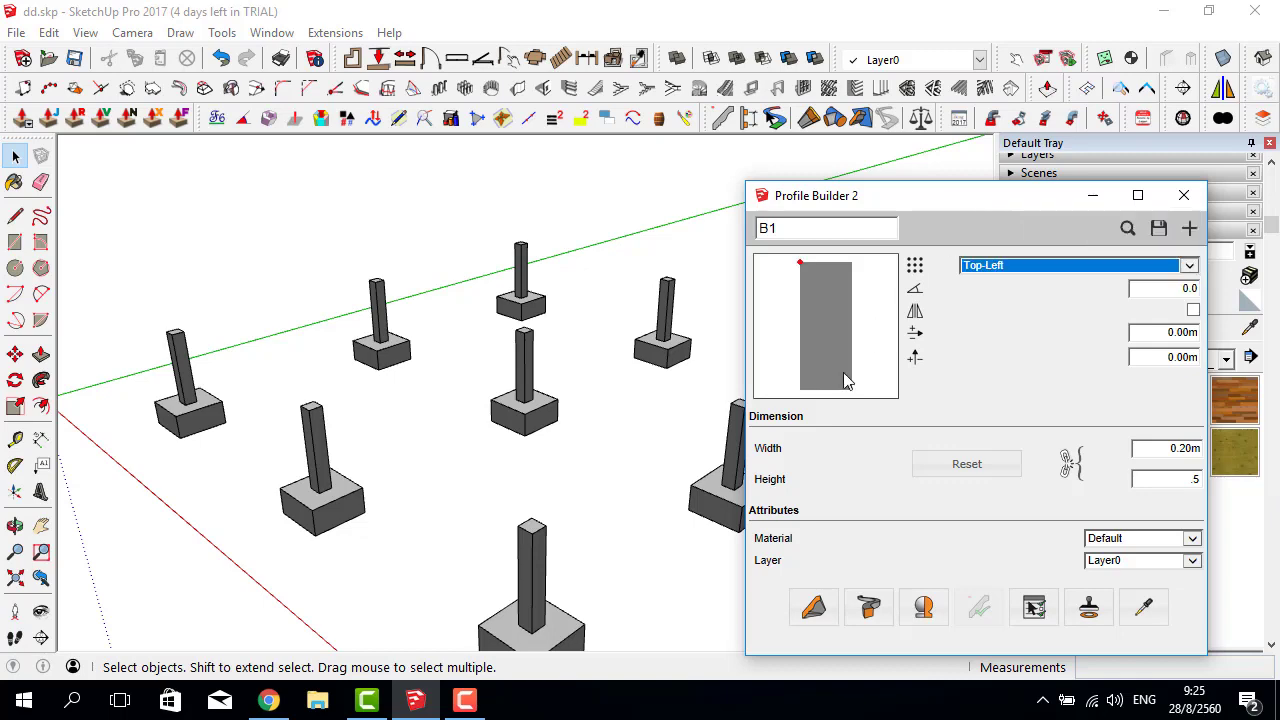
{"action": "left_click", "coordinate": [814, 607]}
{"action": "mouse_move", "coordinate": [523, 400]}
{"action": "middle_mouse_down"}
{"action": "mouse_move", "coordinate": [560, 578]}
{"action": "mouse_move", "coordinate": [466, 537]}
{"action": "middle_mouse_up"}
Draw a trial beam between two column tops, then delete it.
{"action": "left_click", "coordinate": [578, 600]}
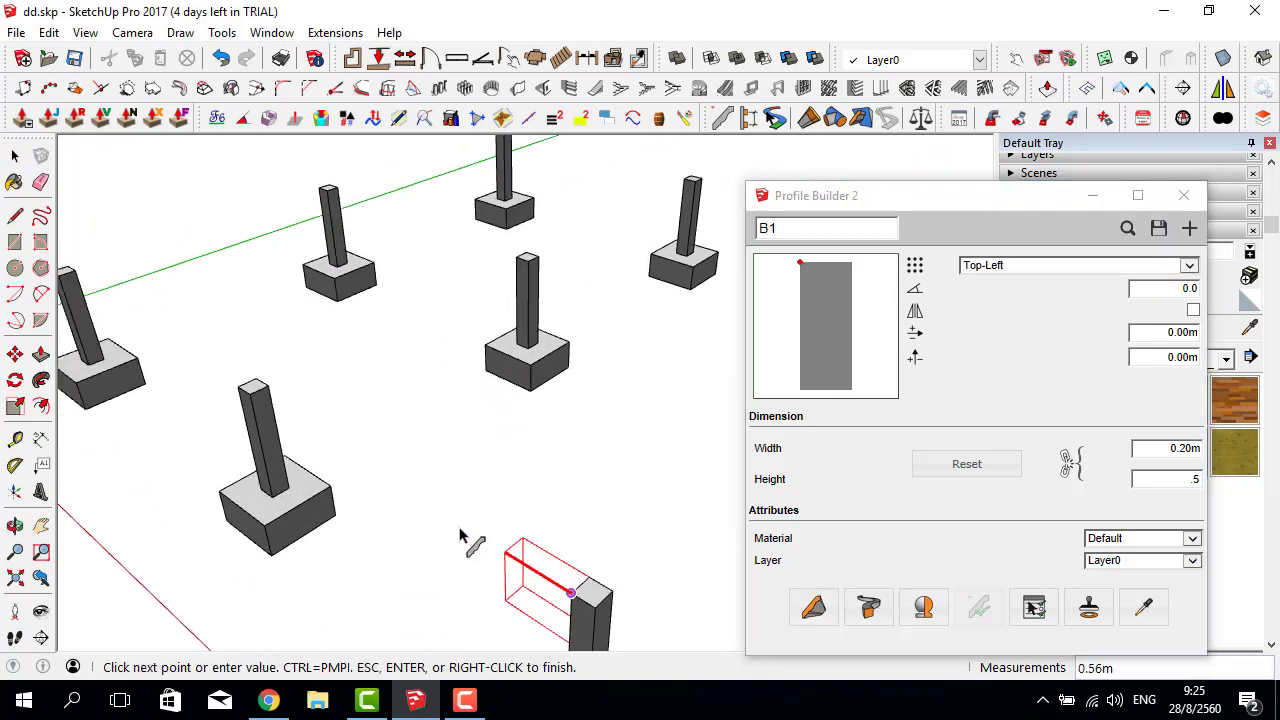
{"action": "left_click", "coordinate": [255, 397]}
{"action": "scroll", "coordinate": [255, 397], "scroll_direction": "down", "scroll_amount": 1}
{"action": "scroll", "coordinate": [262, 405], "scroll_direction": "down", "scroll_amount": 2}
{"action": "scroll", "coordinate": [300, 420], "scroll_direction": "down", "scroll_amount": 2}
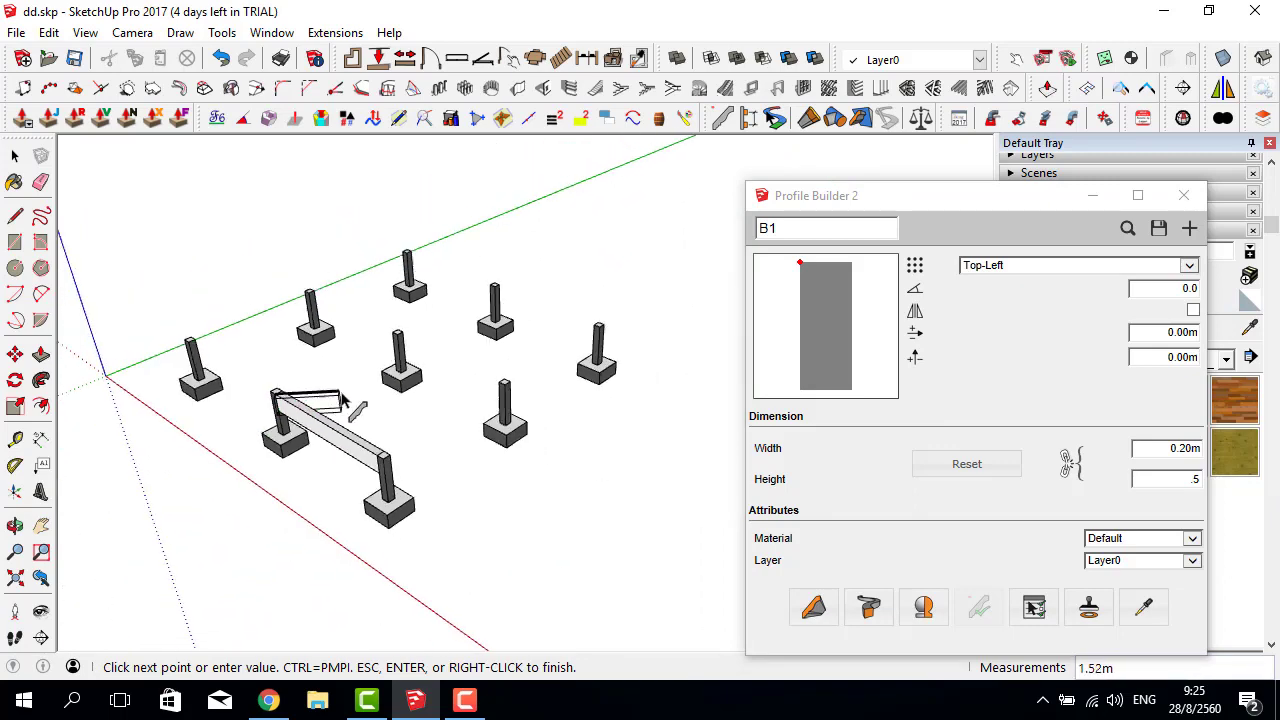
{"action": "scroll", "coordinate": [297, 432], "scroll_direction": "up", "scroll_amount": 1}
{"action": "scroll", "coordinate": [297, 432], "scroll_direction": "up", "scroll_amount": 2}
{"action": "scroll", "coordinate": [320, 420], "scroll_direction": "up", "scroll_amount": 2}
{"action": "scroll", "coordinate": [329, 420], "scroll_direction": "down", "scroll_amount": 1}
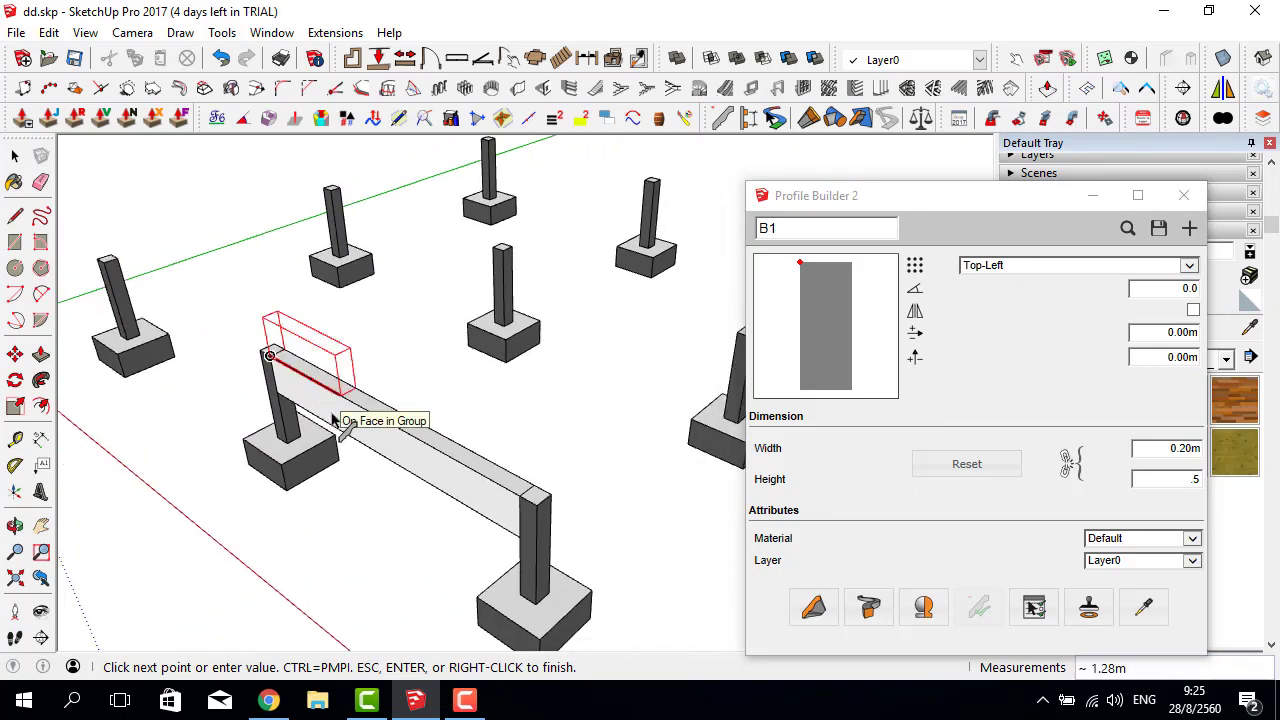
{"action": "key", "text": "space"}
{"action": "left_click", "coordinate": [493, 500]}
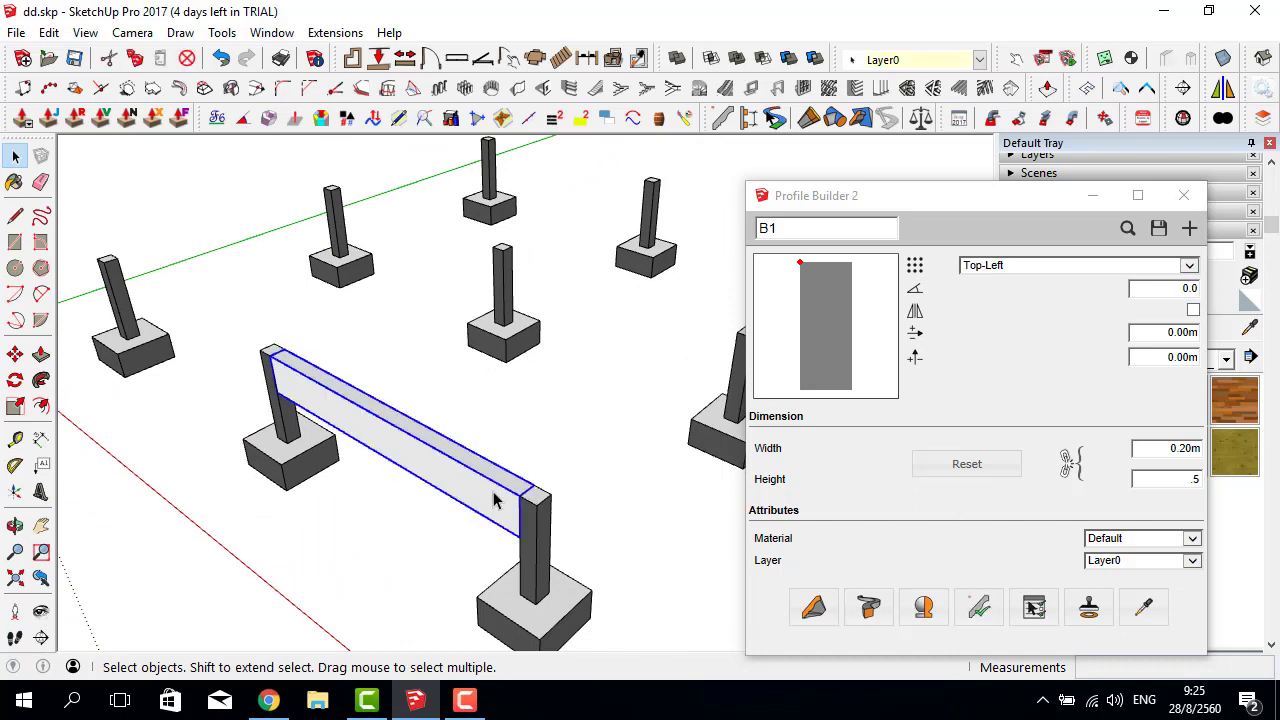
{"action": "key", "text": "Delete"}
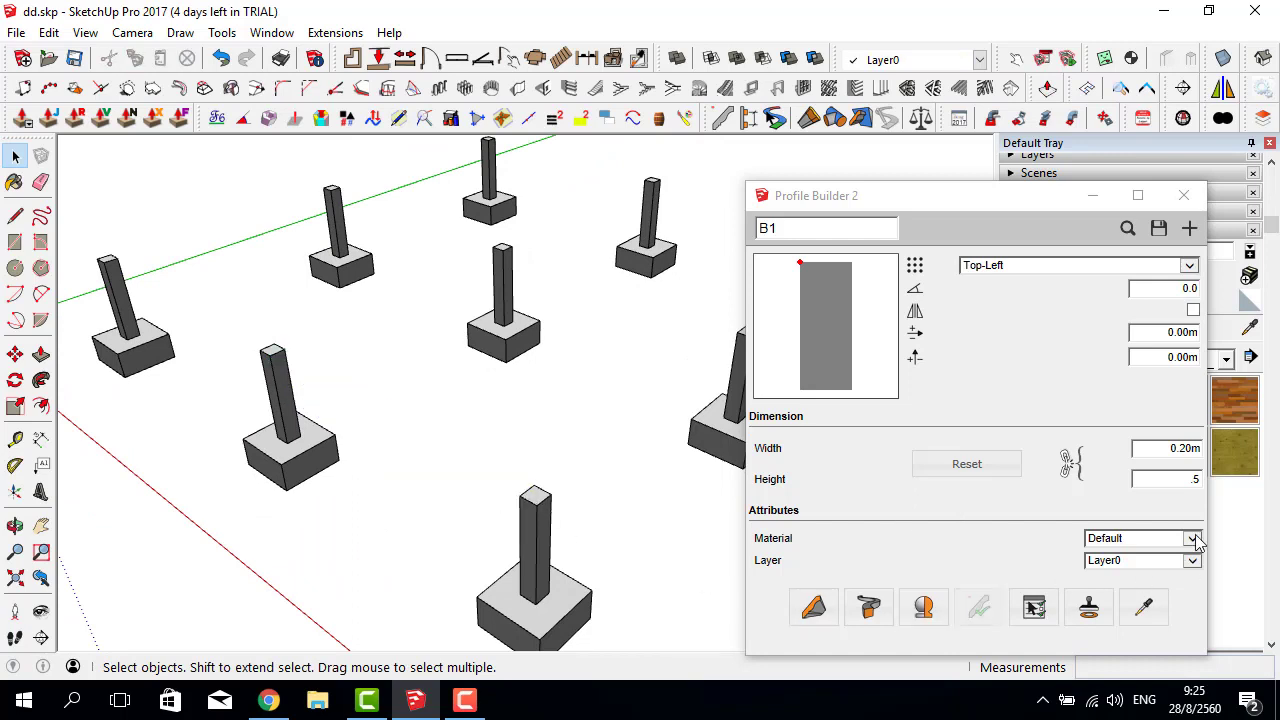
Set the profile material to FORMWORK and draw the beam from the front-right to the left column top.
{"action": "left_click", "coordinate": [1193, 538]}
{"action": "left_click", "coordinate": [1155, 553]}
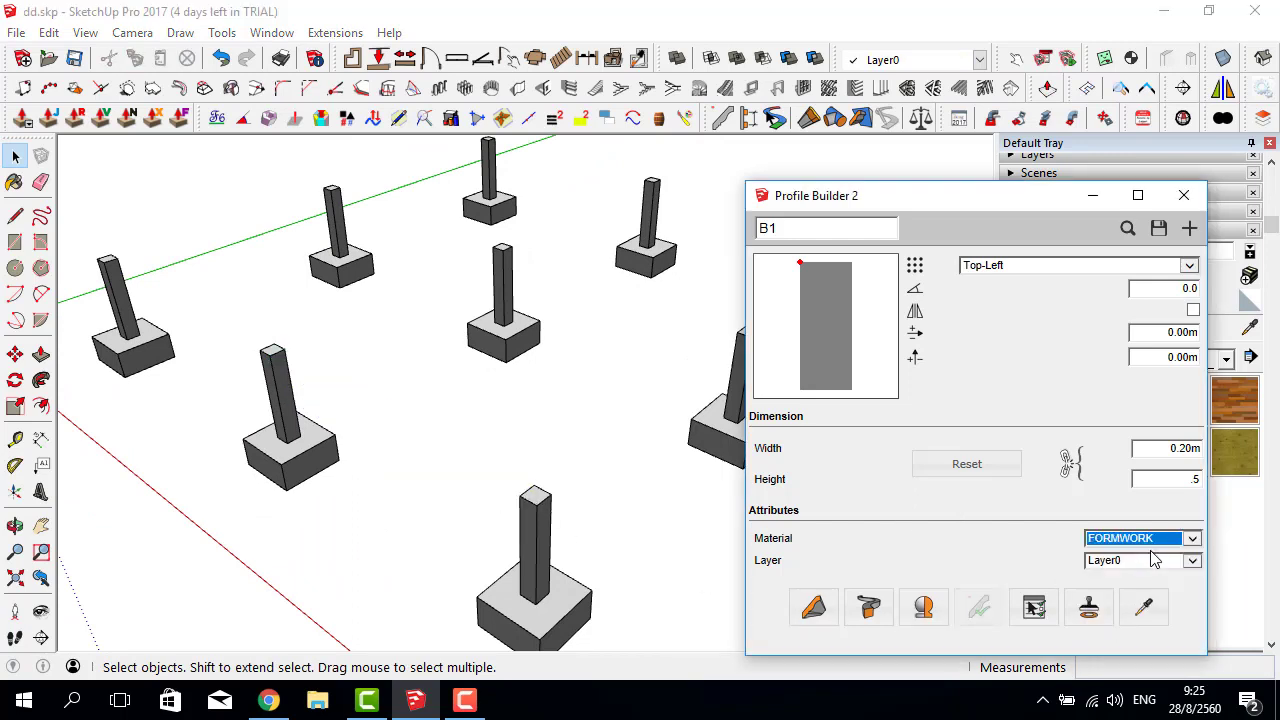
{"action": "left_click", "coordinate": [860, 614]}
{"action": "left_click", "coordinate": [1128, 480]}
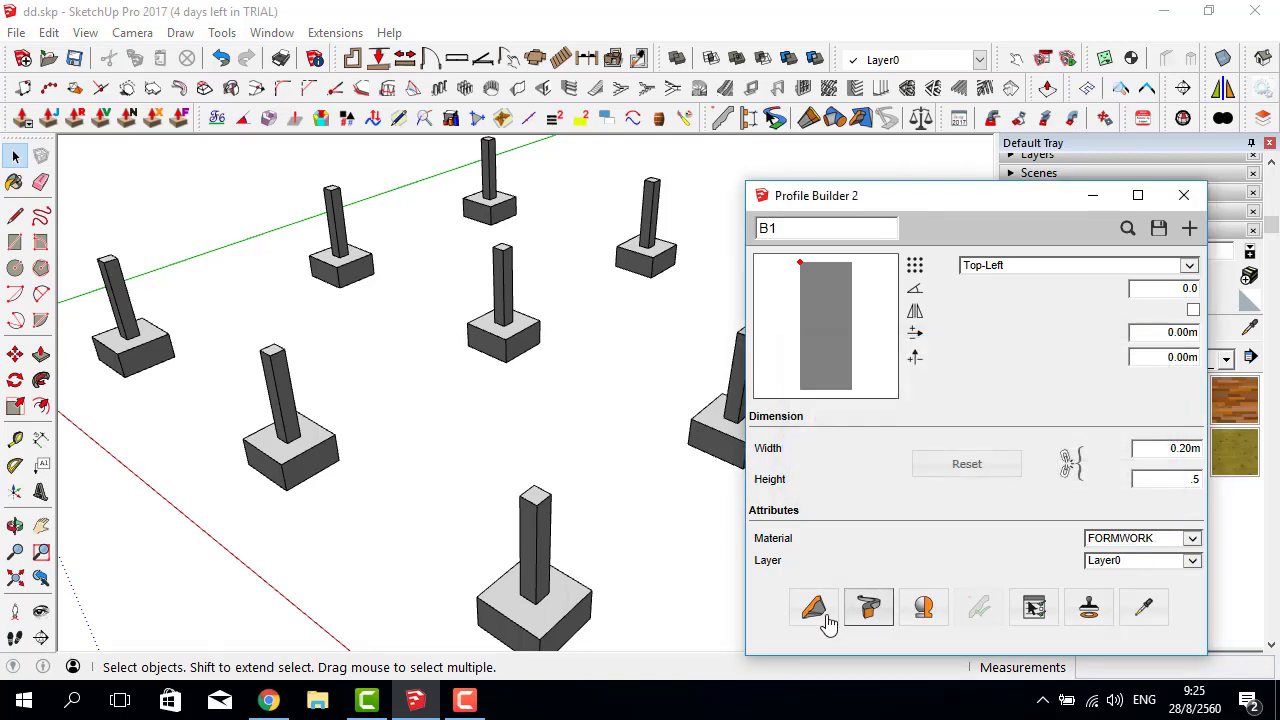
{"action": "left_click", "coordinate": [820, 610]}
{"action": "left_click", "coordinate": [518, 496]}
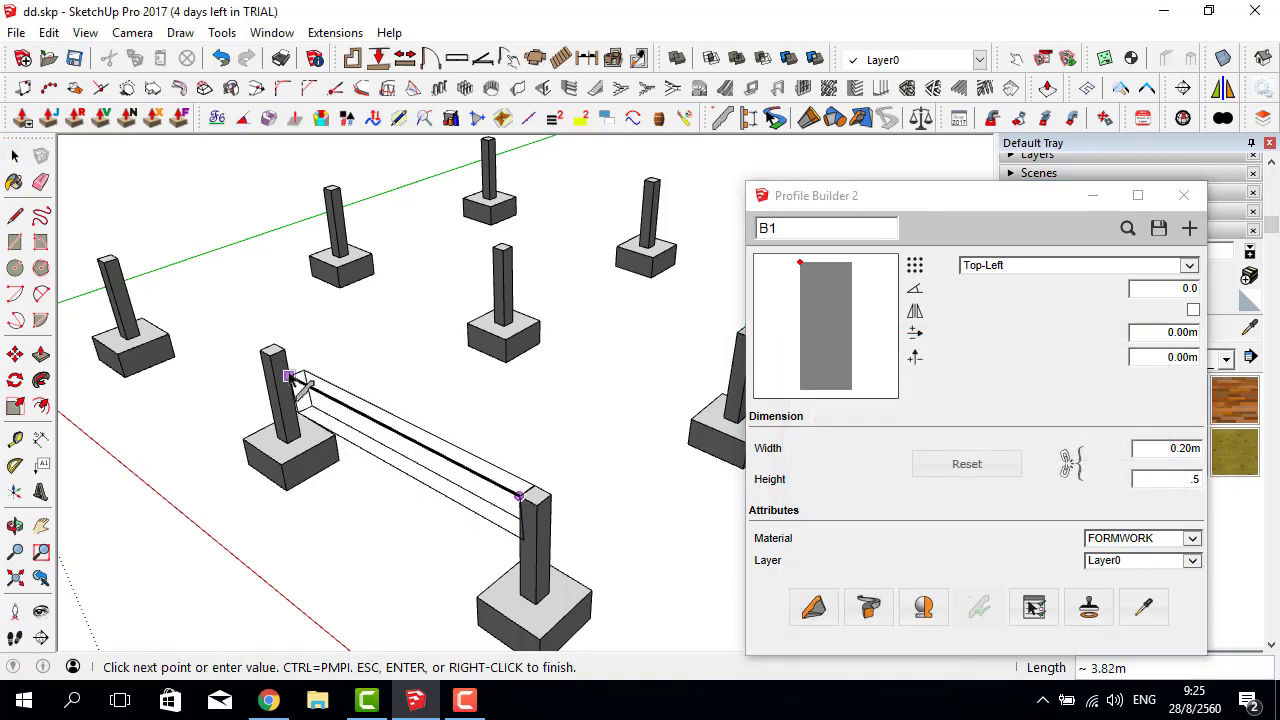
{"action": "double_click", "coordinate": [268, 354]}
Open the beam group for editing and orbit around it to inspect the beam.
{"action": "scroll", "coordinate": [367, 407], "scroll_direction": "up", "scroll_amount": 2}
{"action": "double_click", "coordinate": [406, 429]}
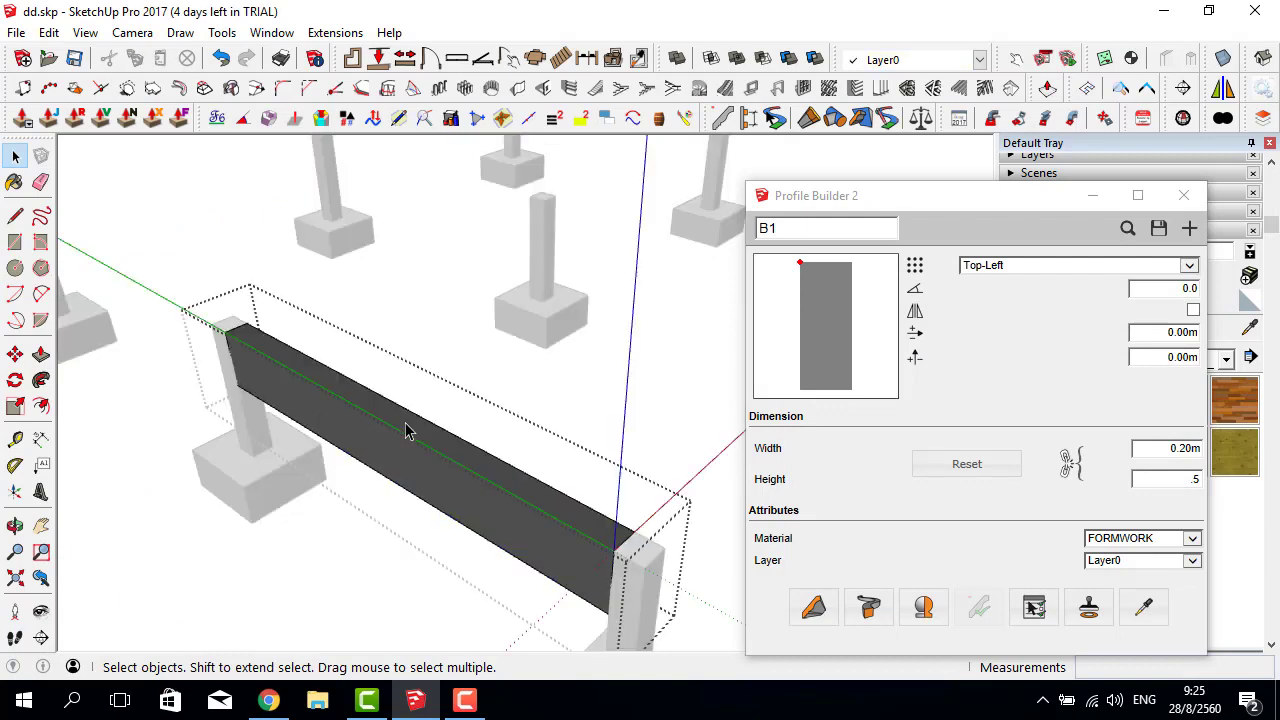
{"action": "scroll", "coordinate": [406, 429], "scroll_direction": "up", "scroll_amount": 2}
{"action": "key", "text": "b"}
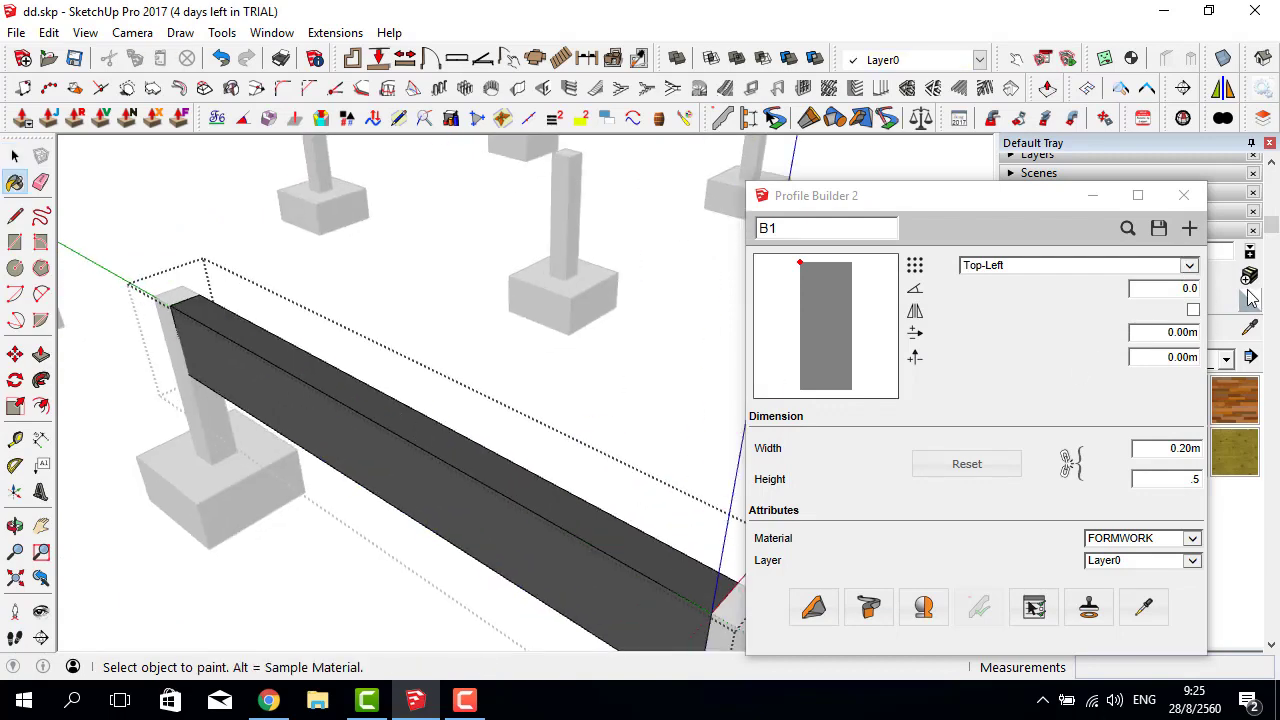
{"action": "mouse_move", "coordinate": [500, 463]}
{"action": "middle_mouse_down"}
{"action": "mouse_move", "coordinate": [575, 253]}
{"action": "mouse_move", "coordinate": [489, 394]}
{"action": "mouse_move", "coordinate": [426, 405]}
{"action": "middle_mouse_up"}
{"action": "middle_click_drag", "start_coordinate": [543, 408], "coordinate": [591, 443]}
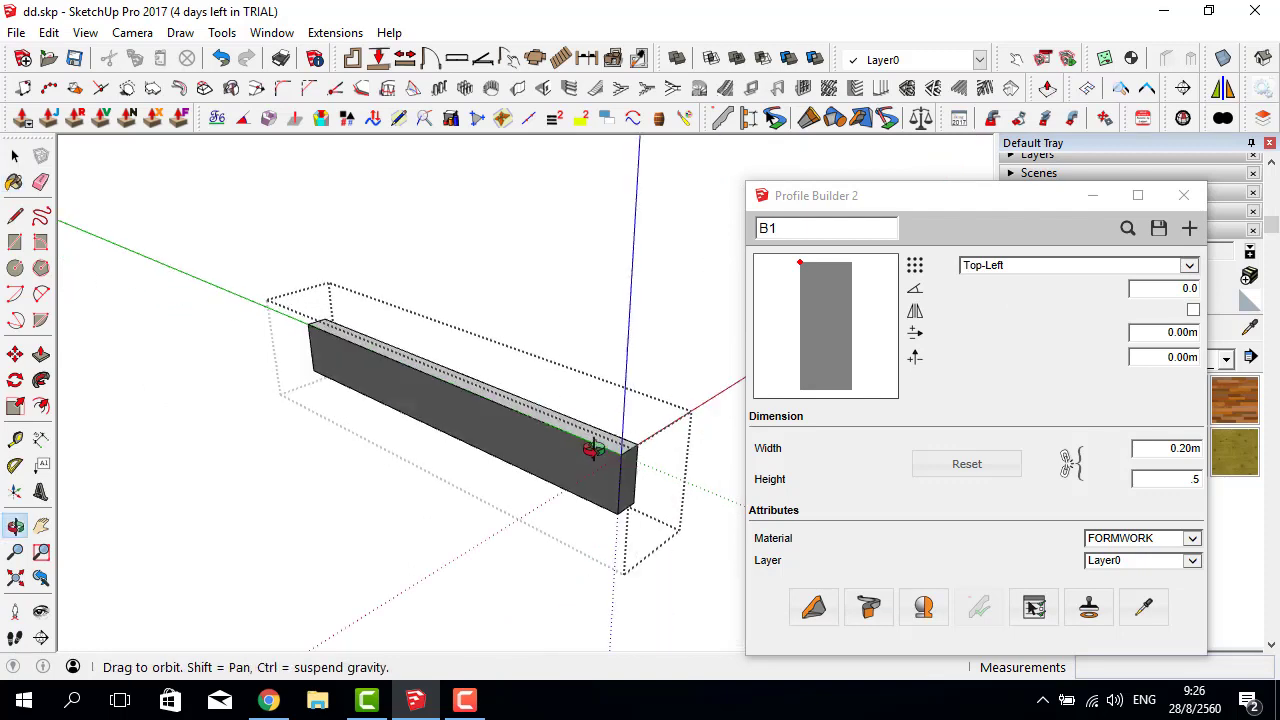
{"action": "scroll", "coordinate": [580, 449], "scroll_direction": "up", "scroll_amount": 2}
{"action": "scroll", "coordinate": [243, 306], "scroll_direction": "down", "scroll_amount": 3}
{"action": "mouse_move", "coordinate": [243, 306]}
{"action": "middle_mouse_down"}
{"action": "mouse_move", "coordinate": [655, 378]}
{"action": "mouse_move", "coordinate": [700, 371]}
{"action": "middle_mouse_up"}
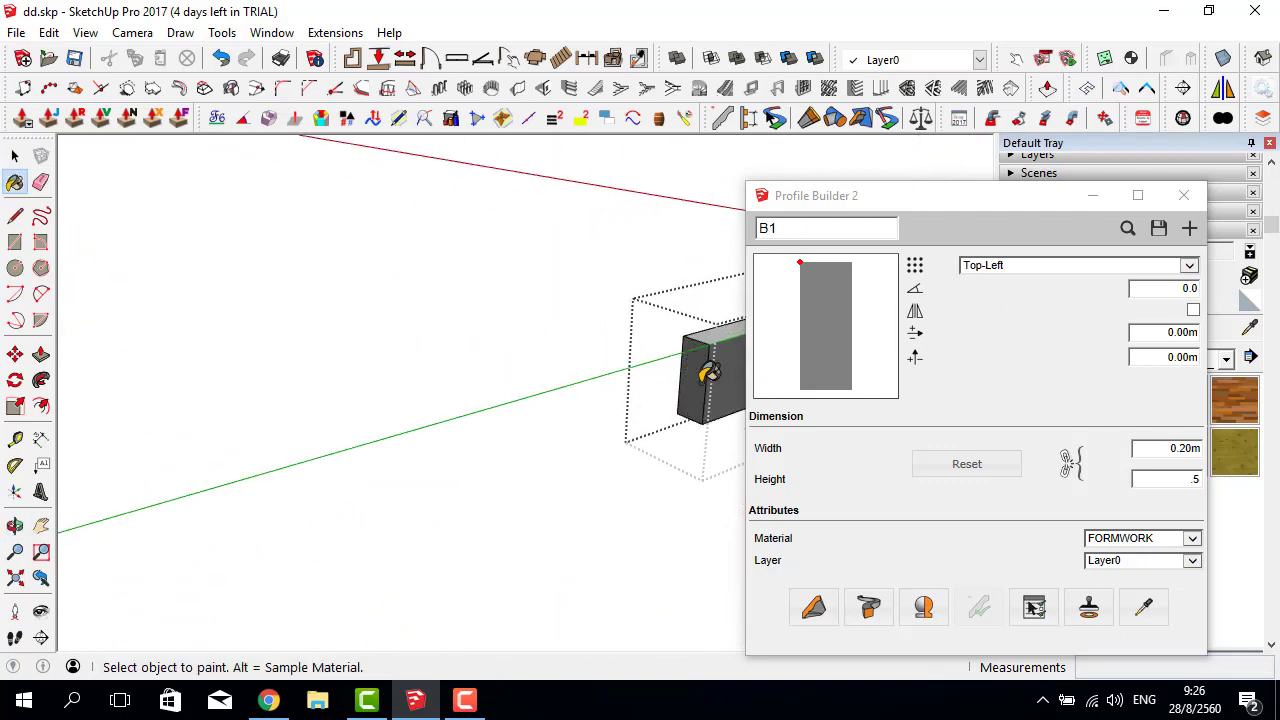
{"action": "key", "text": "space"}
{"action": "scroll", "coordinate": [517, 423], "scroll_direction": "down", "scroll_amount": 5}
{"action": "scroll", "coordinate": [410, 435], "scroll_direction": "down", "scroll_amount": 3}
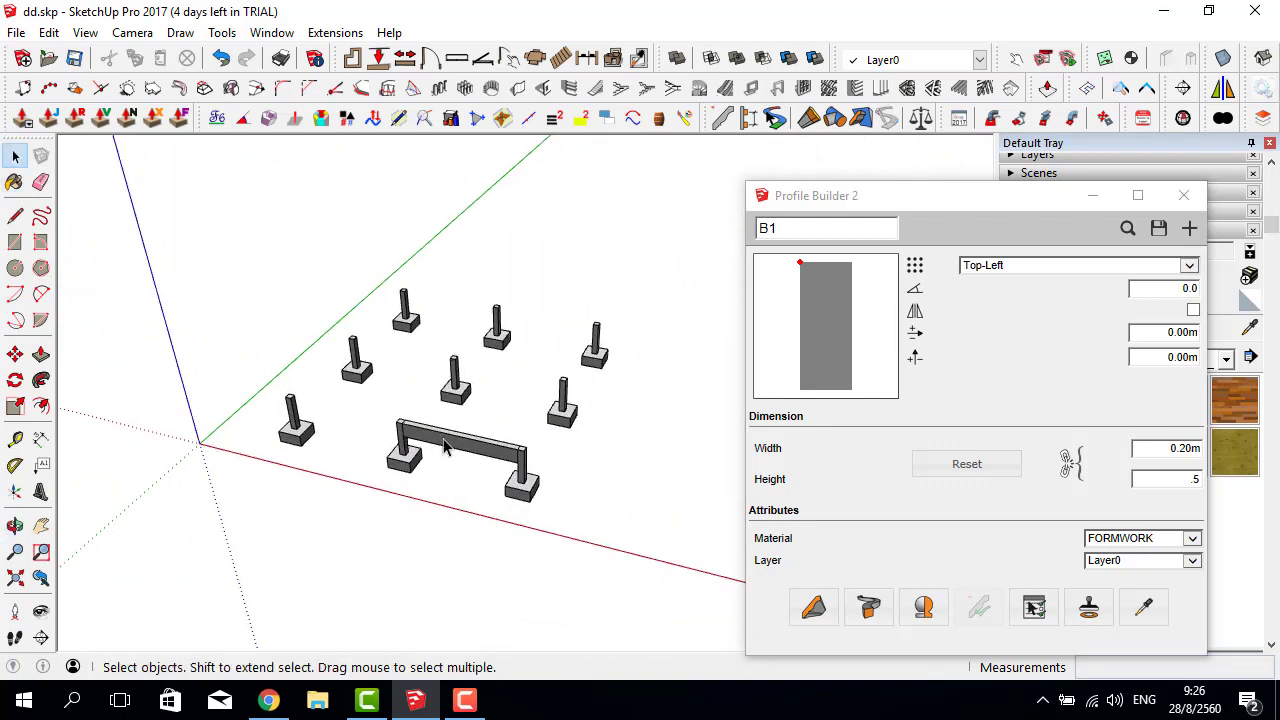
Copy the beam to the next span along the front row of columns.
{"action": "left_click", "coordinate": [415, 438]}
{"action": "key", "text": "m"}
{"action": "left_click", "coordinate": [443, 539]}
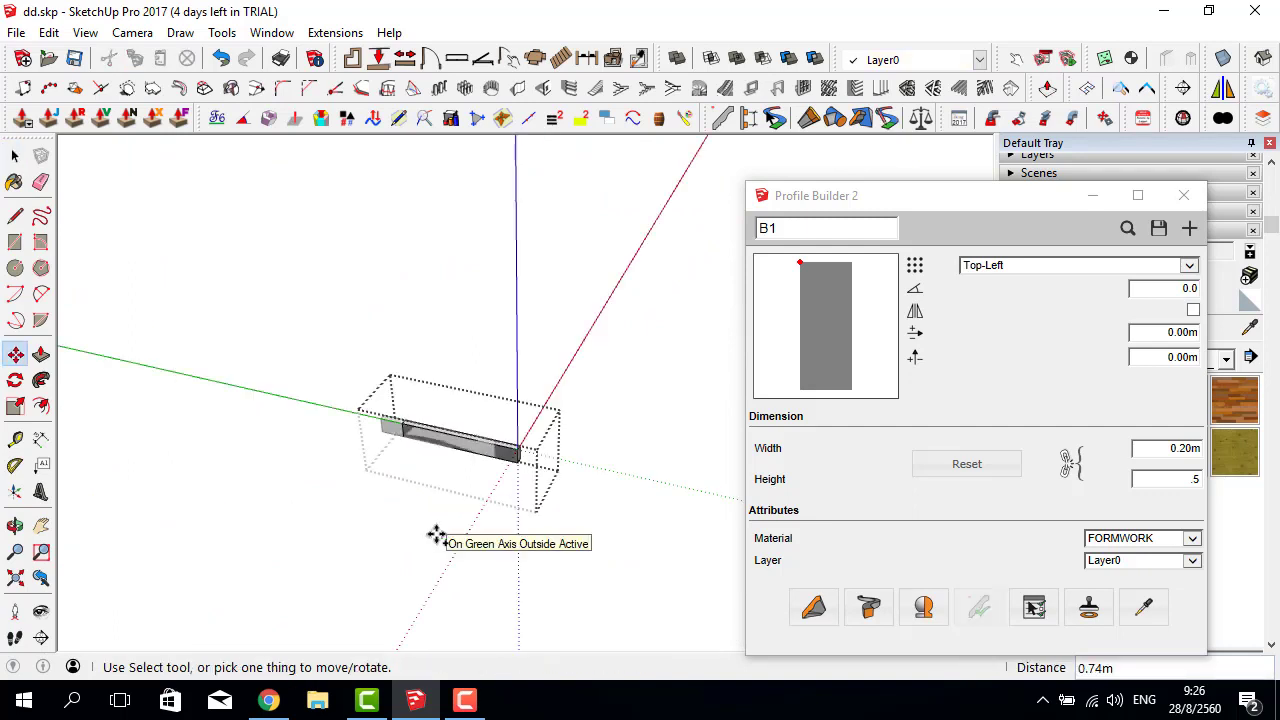
{"action": "key", "text": "space"}
{"action": "scroll", "coordinate": [462, 520], "scroll_direction": "down", "scroll_amount": 5}
{"action": "left_click", "coordinate": [476, 452]}
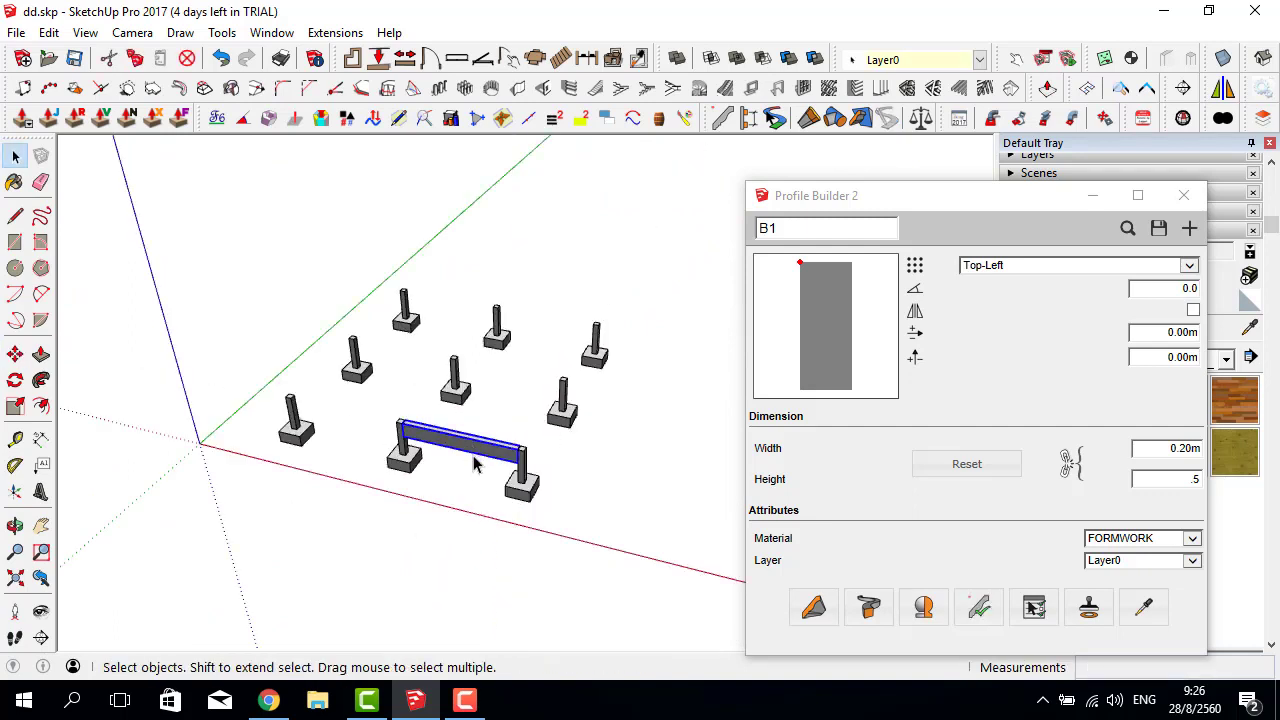
{"action": "scroll", "coordinate": [449, 549], "scroll_direction": "up", "scroll_amount": 3}
{"action": "key", "text": "m"}
{"action": "key", "text": "ctrl"}
{"action": "left_click", "coordinate": [442, 539]}
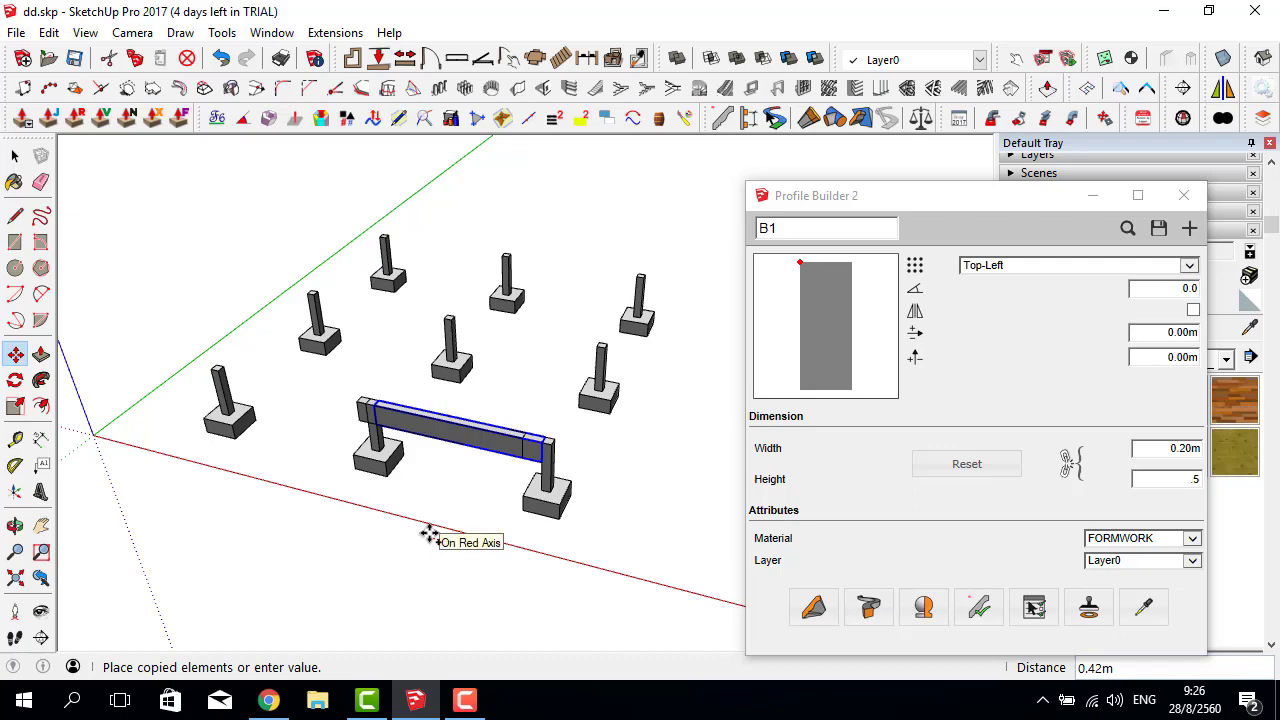
{"action": "left_click", "coordinate": [429, 536]}
{"action": "key", "text": "space"}
Copy the front beam line 4 along green, twice, to cover all three rows.
{"action": "scroll", "coordinate": [367, 440], "scroll_direction": "up", "scroll_amount": 2}
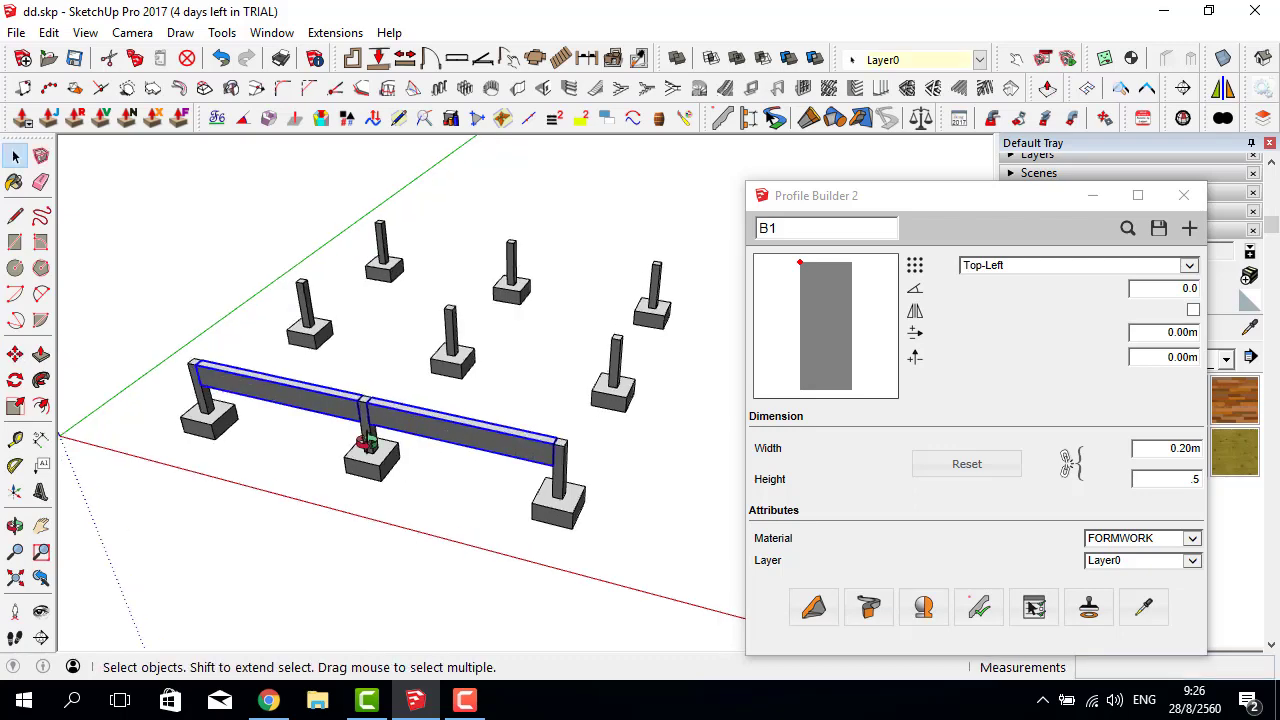
{"action": "scroll", "coordinate": [257, 463], "scroll_direction": "down", "scroll_amount": 3}
{"action": "scroll", "coordinate": [437, 506], "scroll_direction": "down", "scroll_amount": 2}
{"action": "key", "text": "m"}
{"action": "key", "text": "ctrl"}
{"action": "left_click", "coordinate": [437, 507]}
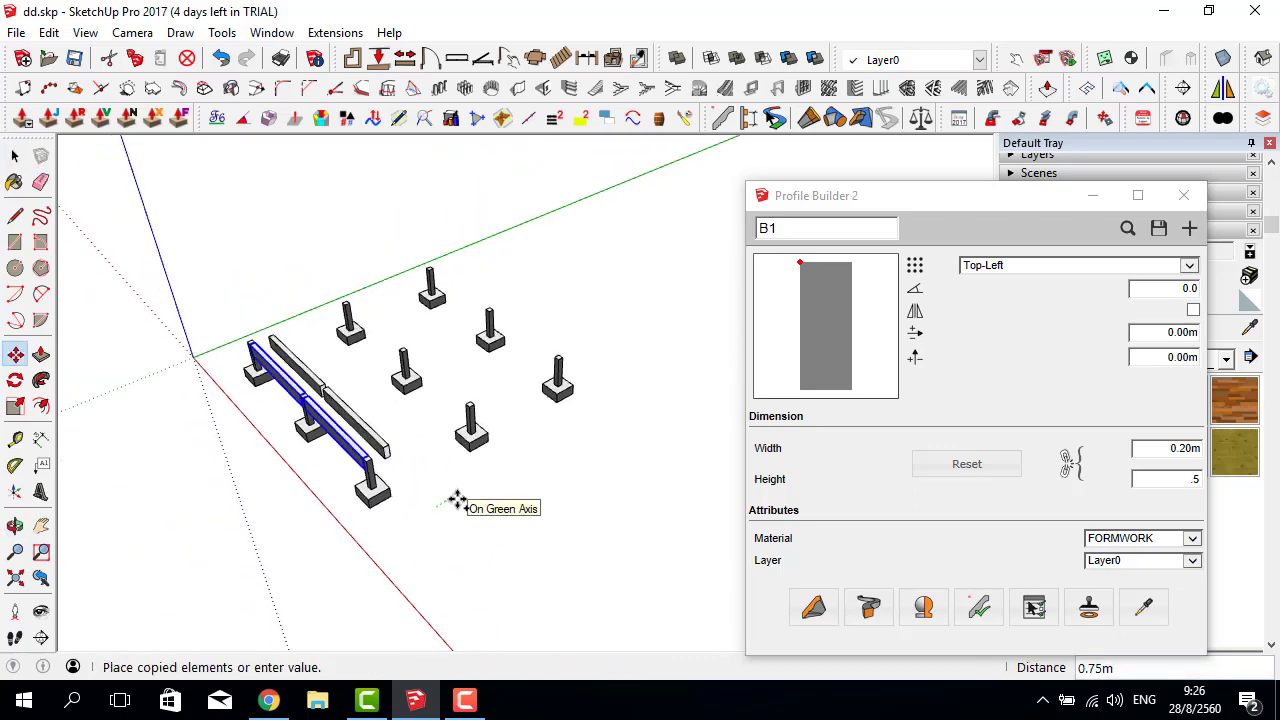
{"action": "key", "text": "Return"}
{"action": "key", "text": "Return"}
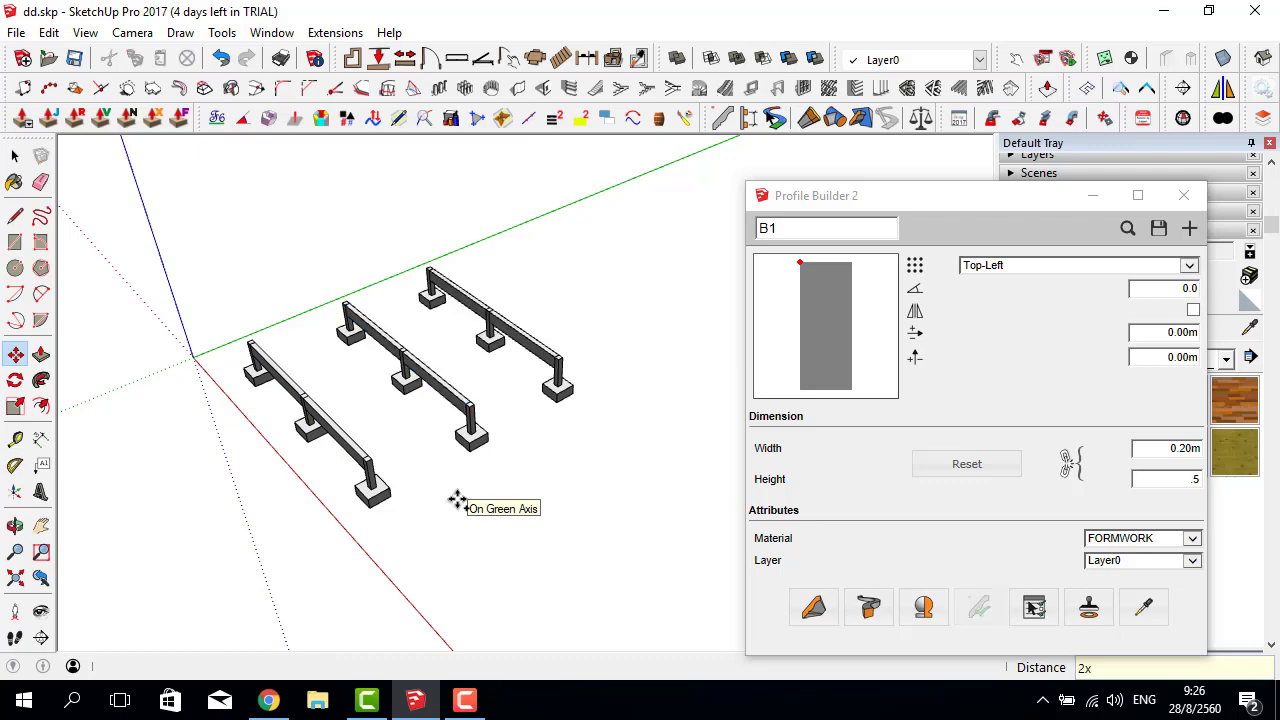
{"action": "key", "text": "space"}
{"action": "scroll", "coordinate": [523, 416], "scroll_direction": "up", "scroll_amount": 2}
Rotate a beam 90° across the grid and shift it 0.20 m into line.
{"action": "scroll", "coordinate": [560, 385], "scroll_direction": "up", "scroll_amount": 1}
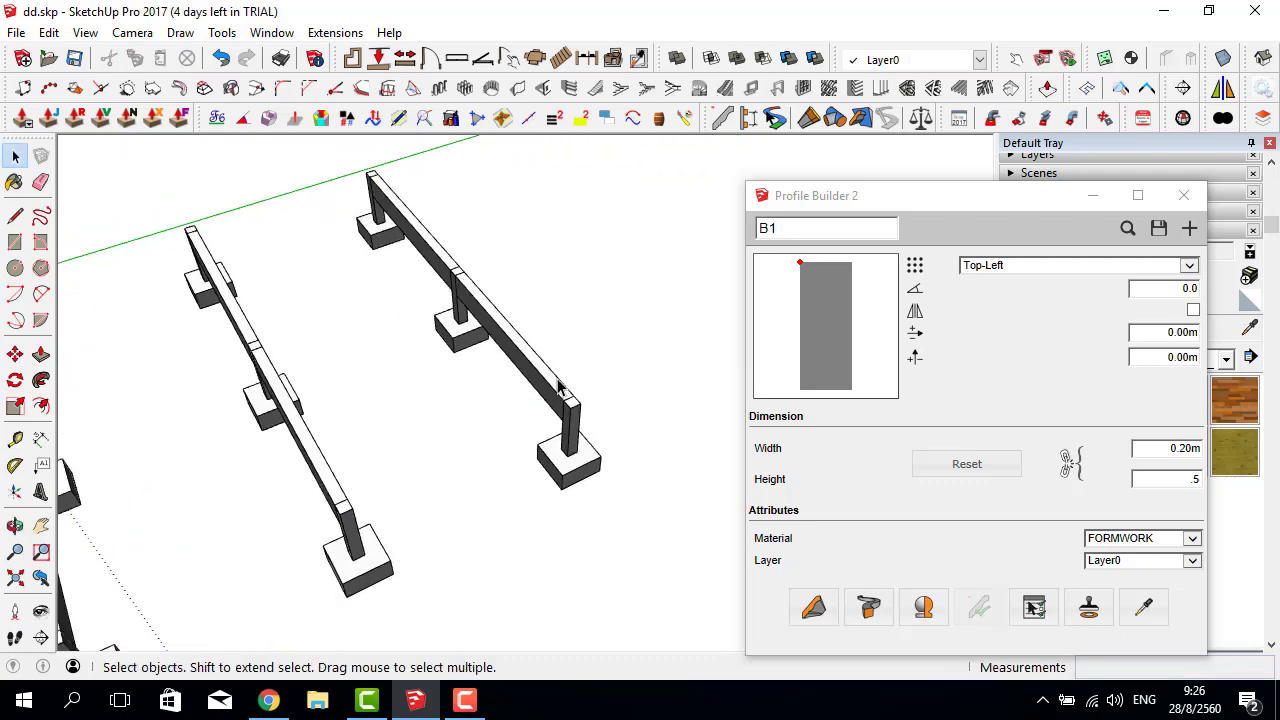
{"action": "left_click", "coordinate": [560, 380]}
{"action": "scroll", "coordinate": [560, 385], "scroll_direction": "up", "scroll_amount": 2}
{"action": "scroll", "coordinate": [570, 410], "scroll_direction": "up", "scroll_amount": 2}
{"action": "key", "text": "q"}
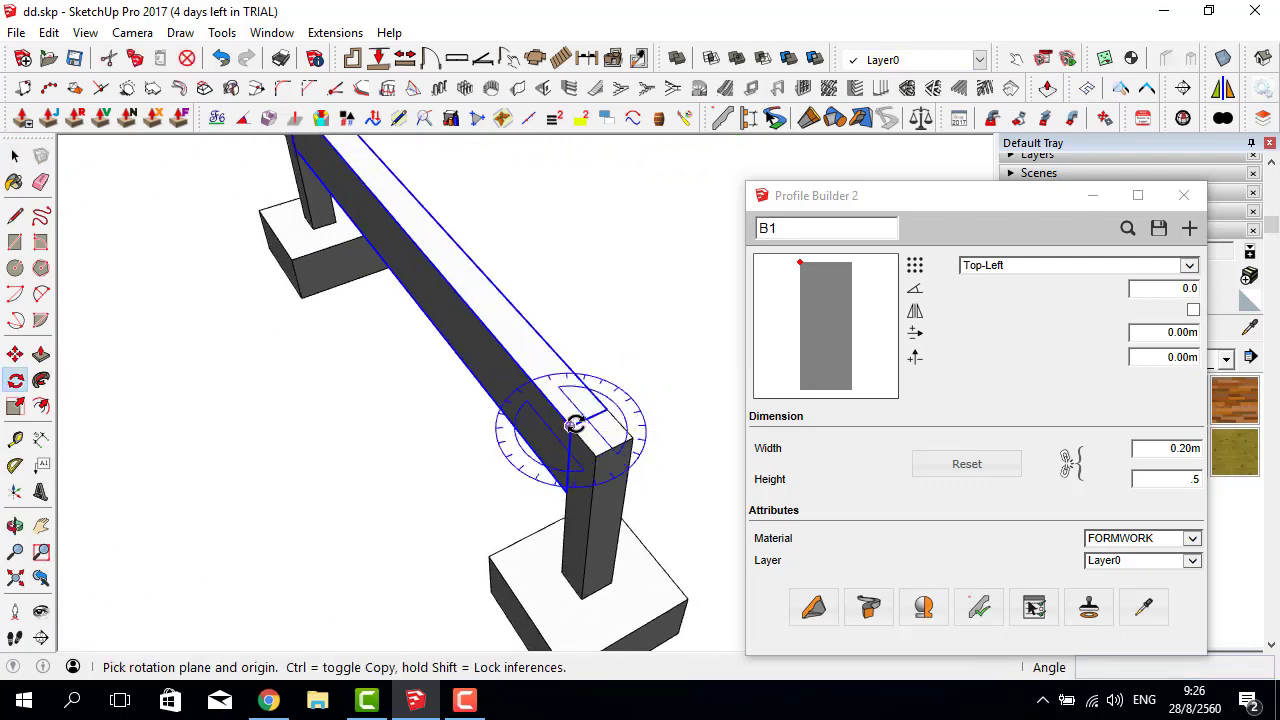
{"action": "left_click", "coordinate": [571, 427]}
{"action": "left_click", "coordinate": [541, 393]}
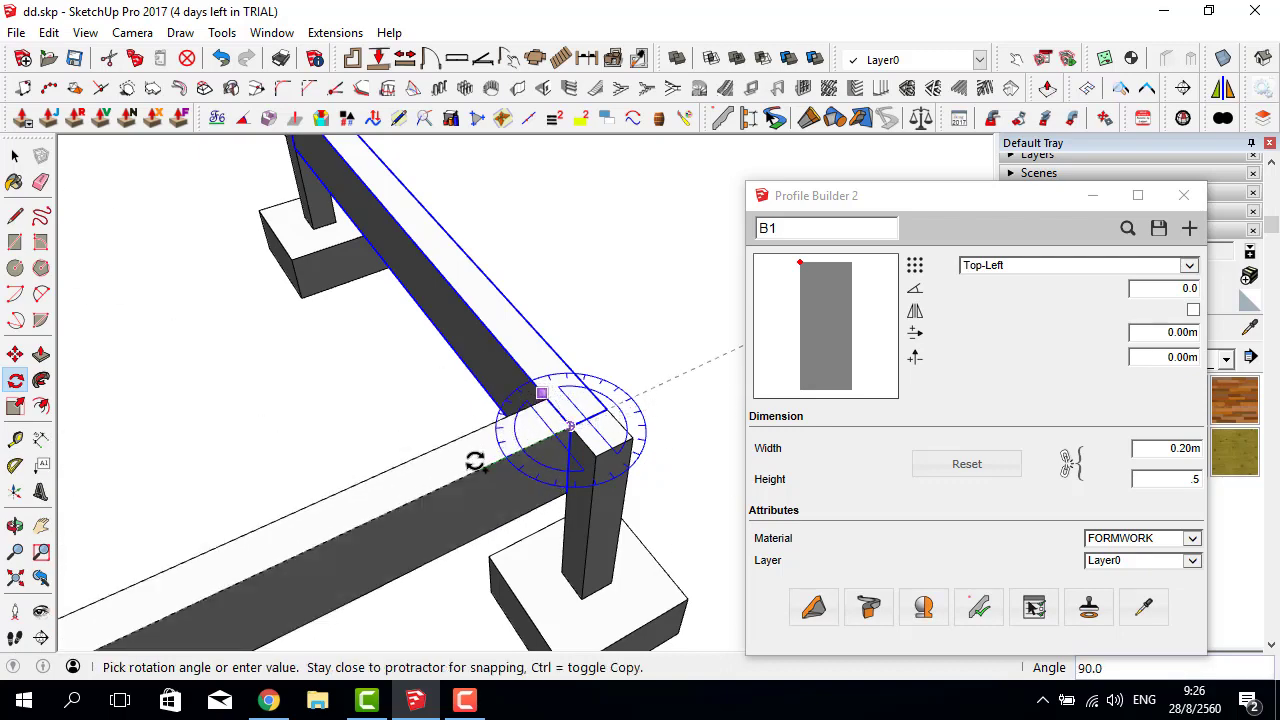
{"action": "left_click", "coordinate": [474, 457]}
{"action": "scroll", "coordinate": [580, 420], "scroll_direction": "up", "scroll_amount": 2}
{"action": "key", "text": "m"}
{"action": "left_click_drag", "start_coordinate": [577, 416], "coordinate": [614, 449]}
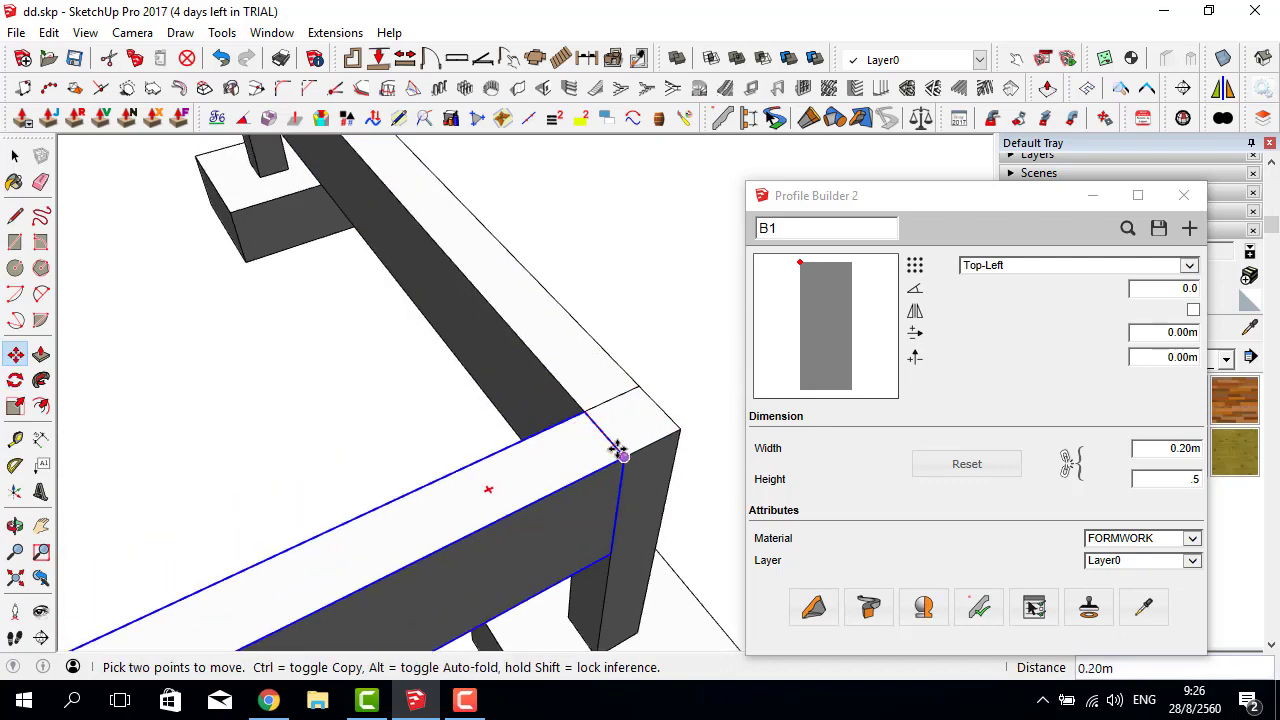
Copy the cross beam 4 along the green axis.
{"action": "scroll", "coordinate": [640, 440], "scroll_direction": "down", "scroll_amount": 3}
{"action": "scroll", "coordinate": [648, 454], "scroll_direction": "down", "scroll_amount": 2}
{"action": "key", "text": "ctrl"}
{"action": "left_click", "coordinate": [648, 454]}
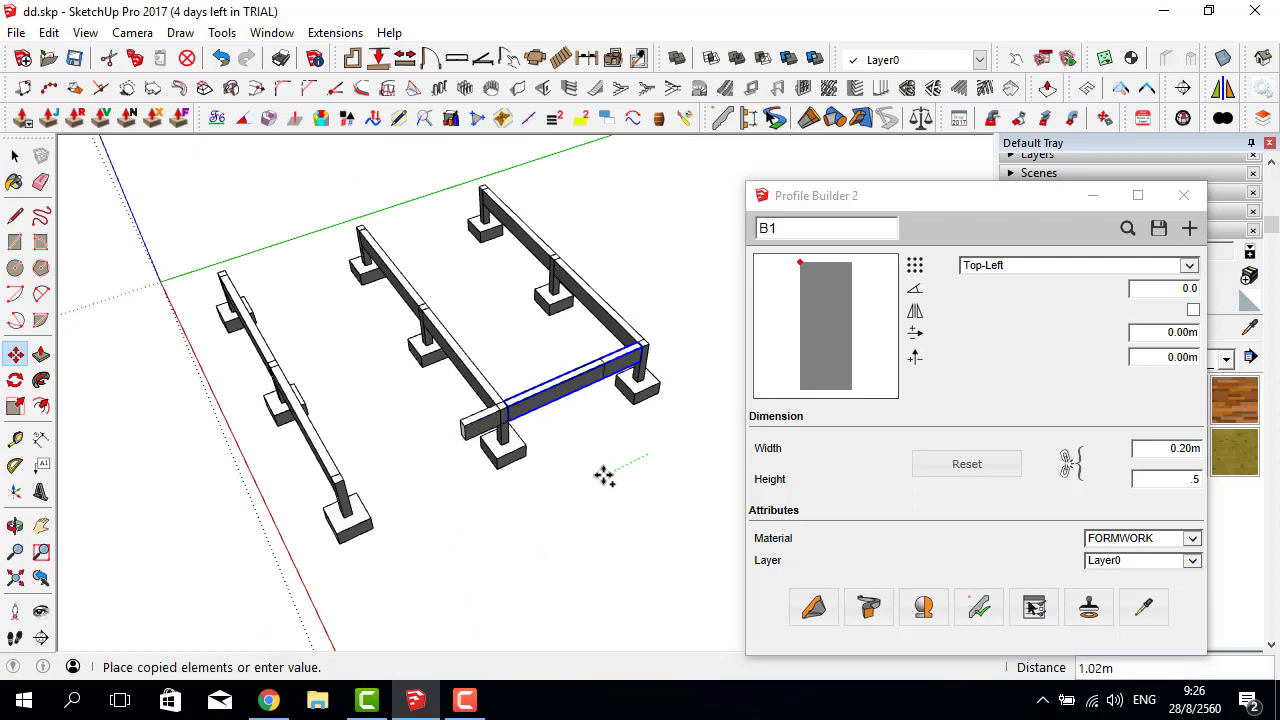
{"action": "key", "text": "Return"}
{"action": "key", "text": "space"}
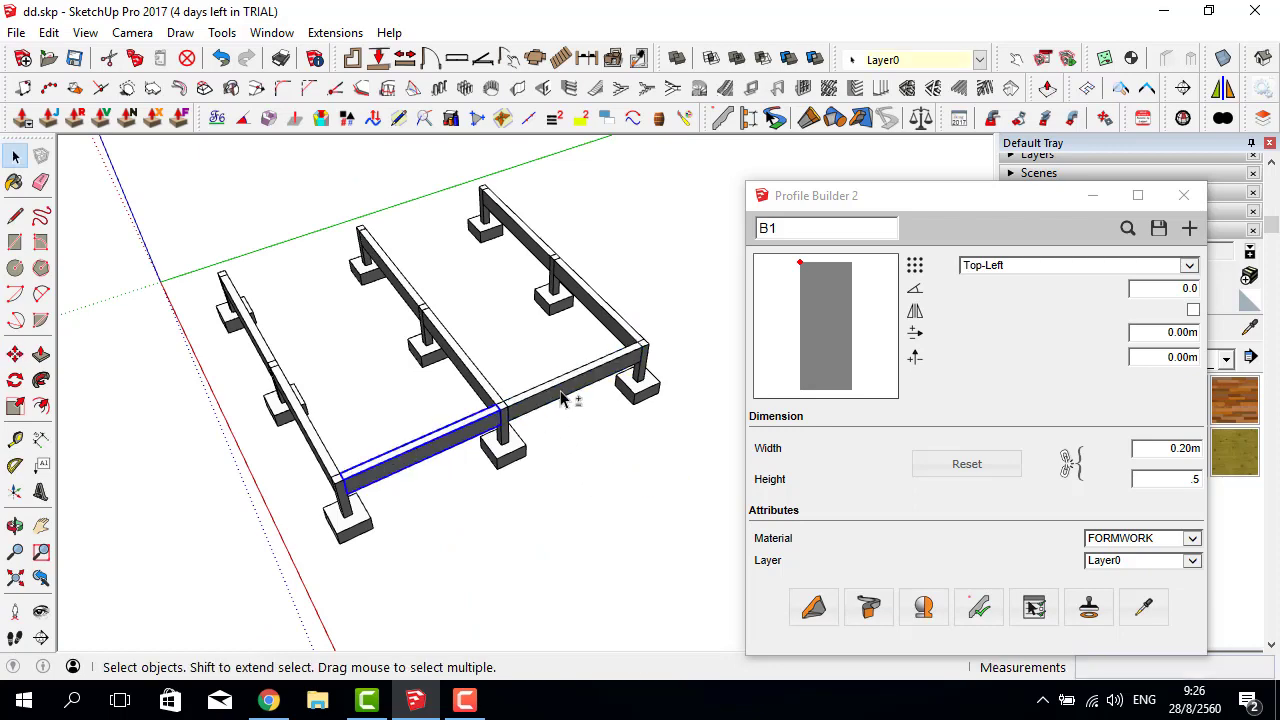
Copy the cross beams 4 along the red axis to complete the beam grid.
{"action": "scroll", "coordinate": [471, 329], "scroll_direction": "down", "scroll_amount": 3}
{"action": "scroll", "coordinate": [505, 383], "scroll_direction": "up", "scroll_amount": 2}
{"action": "scroll", "coordinate": [449, 491], "scroll_direction": "up", "scroll_amount": 1}
{"action": "key", "text": "m"}
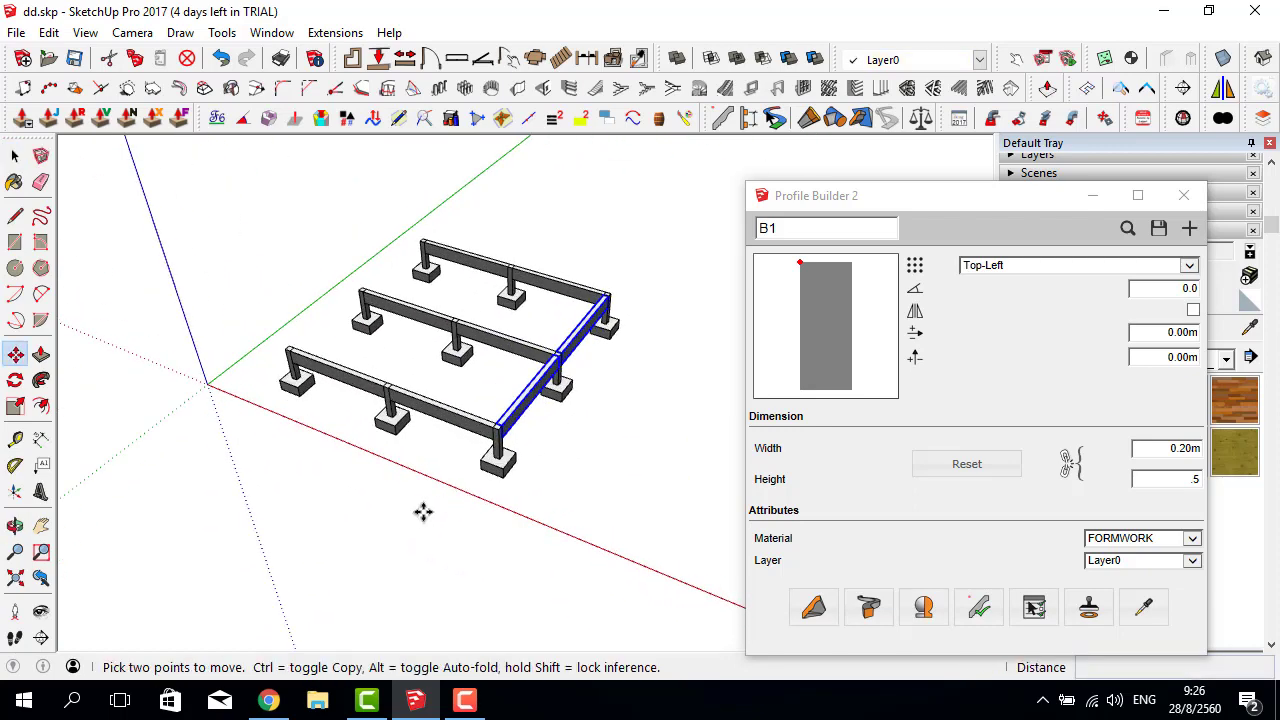
{"action": "key", "text": "ctrl"}
{"action": "left_click", "coordinate": [423, 514]}
{"action": "type", "text": "4"}
{"action": "key", "text": "Return"}
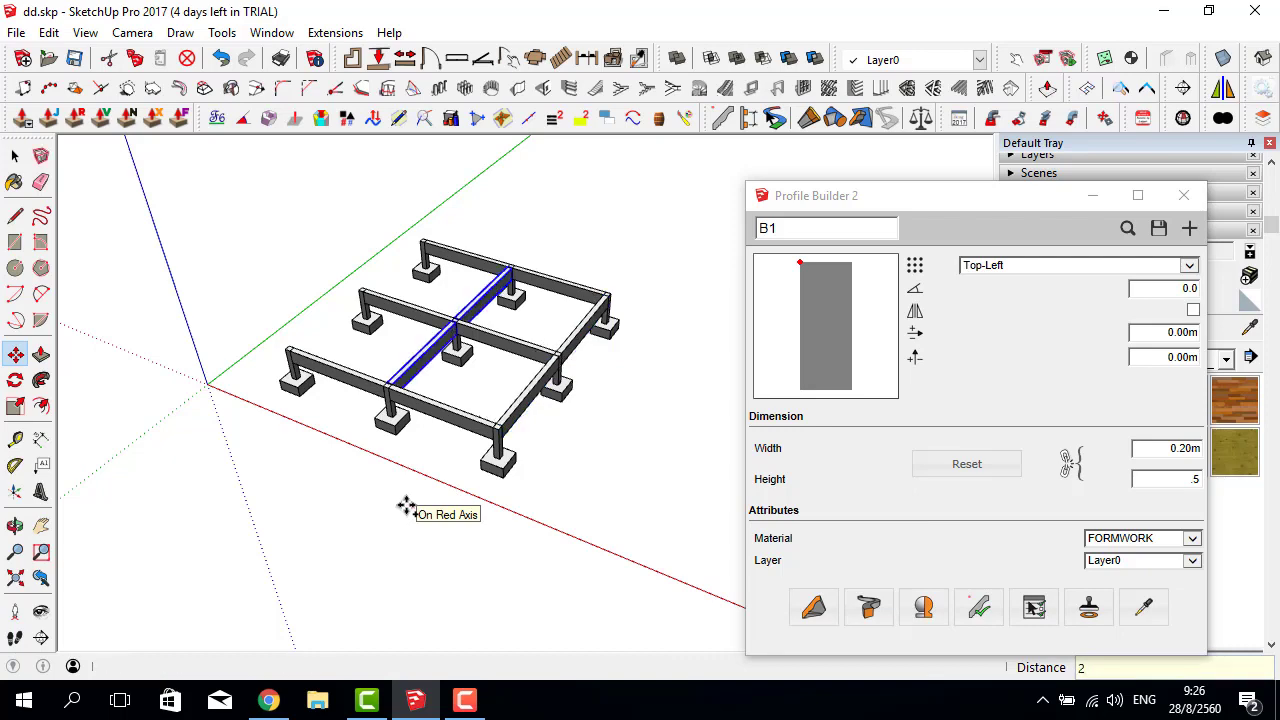
{"action": "key", "text": "space"}
{"action": "middle_click_drag", "start_coordinate": [290, 461], "coordinate": [483, 365]}
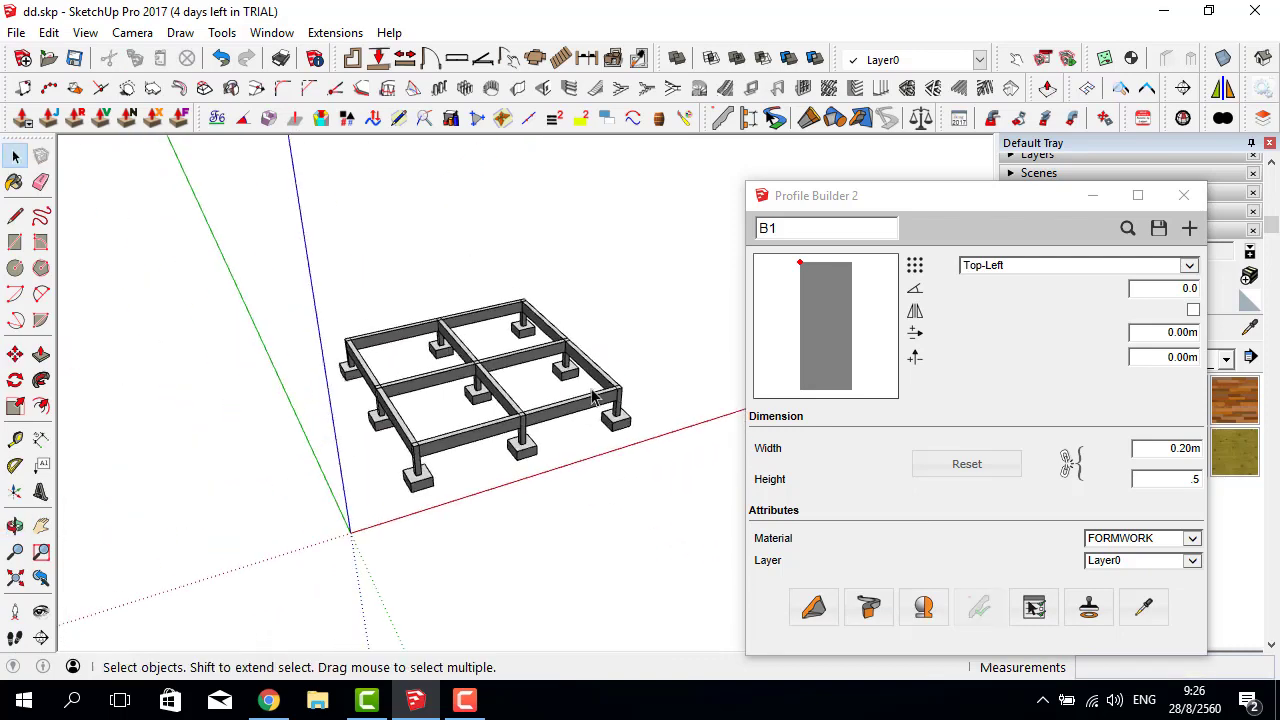
{"action": "scroll", "coordinate": [474, 422], "scroll_direction": "up", "scroll_amount": 2}
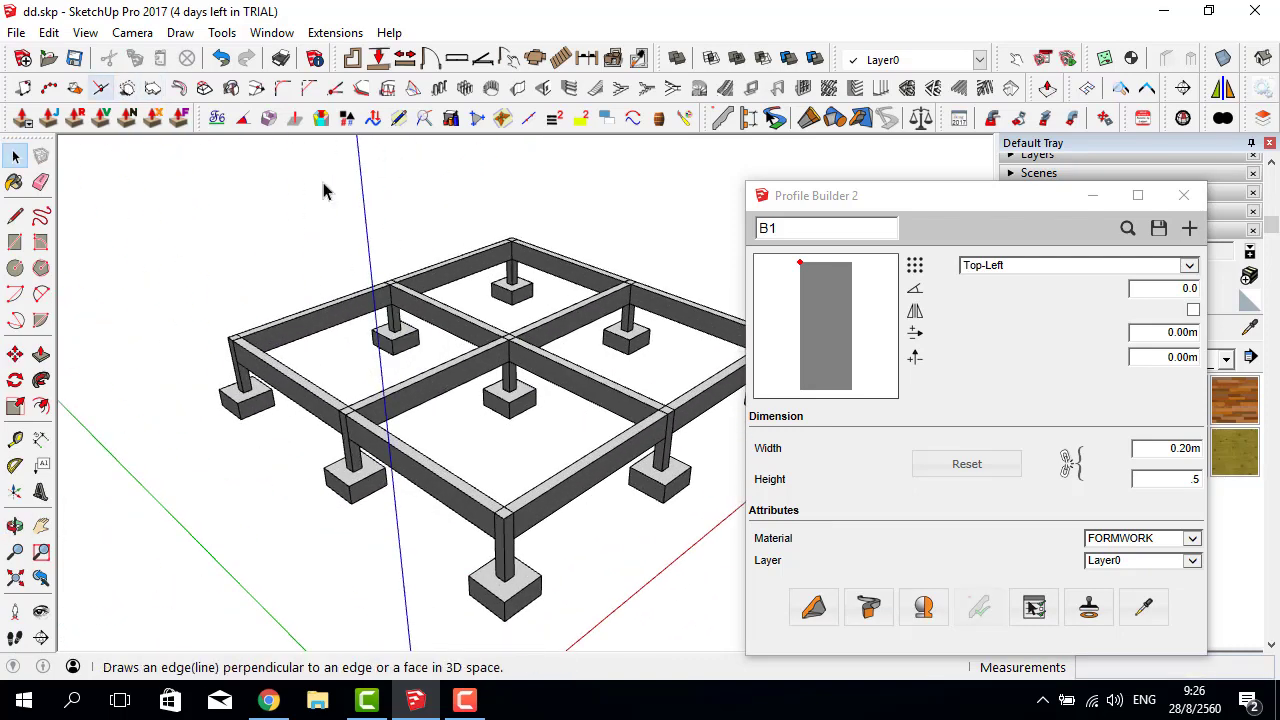
Copy the left-front beam to a position left of the frame.
{"action": "mouse_move", "coordinate": [323, 191]}
{"action": "middle_mouse_down"}
{"action": "mouse_move", "coordinate": [323, 390]}
{"action": "mouse_move", "coordinate": [300, 428]}
{"action": "middle_mouse_up"}
{"action": "left_click", "coordinate": [323, 390]}
{"action": "key", "text": "m"}
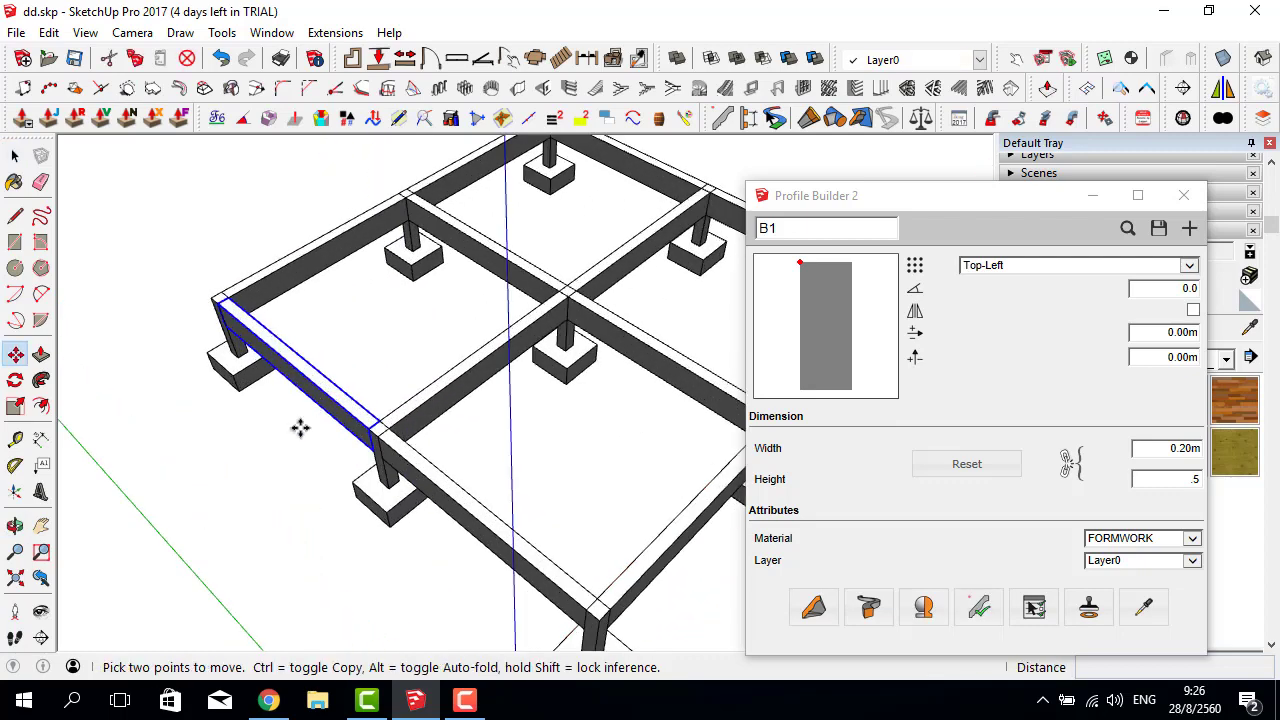
{"action": "left_click", "coordinate": [300, 428]}
{"action": "key", "text": "ctrl"}
{"action": "type", "text": "1"}
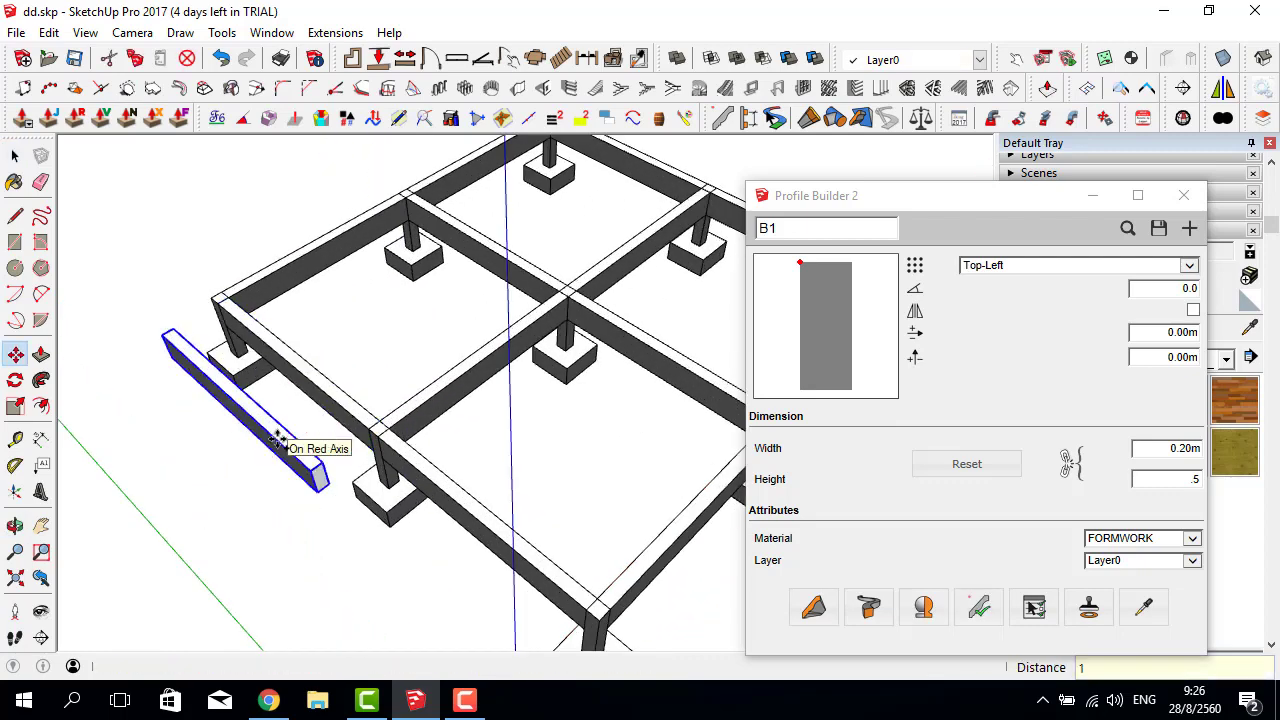
{"action": "left_click", "coordinate": [285, 445]}
{"action": "key", "text": "space"}
Extend the back corner beam end to the left, then shorten it by 0.20m.
{"action": "middle_click_drag", "start_coordinate": [285, 445], "coordinate": [385, 450]}
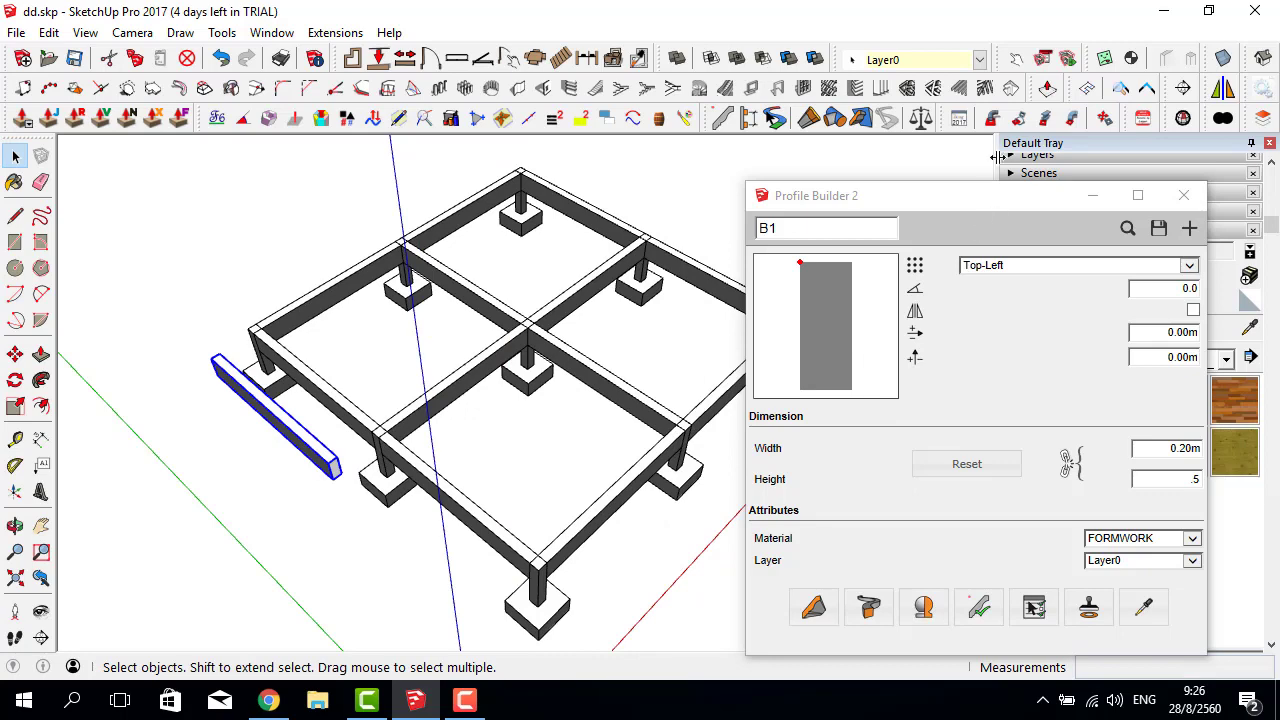
{"action": "scroll", "coordinate": [280, 325], "scroll_direction": "up", "scroll_amount": 4}
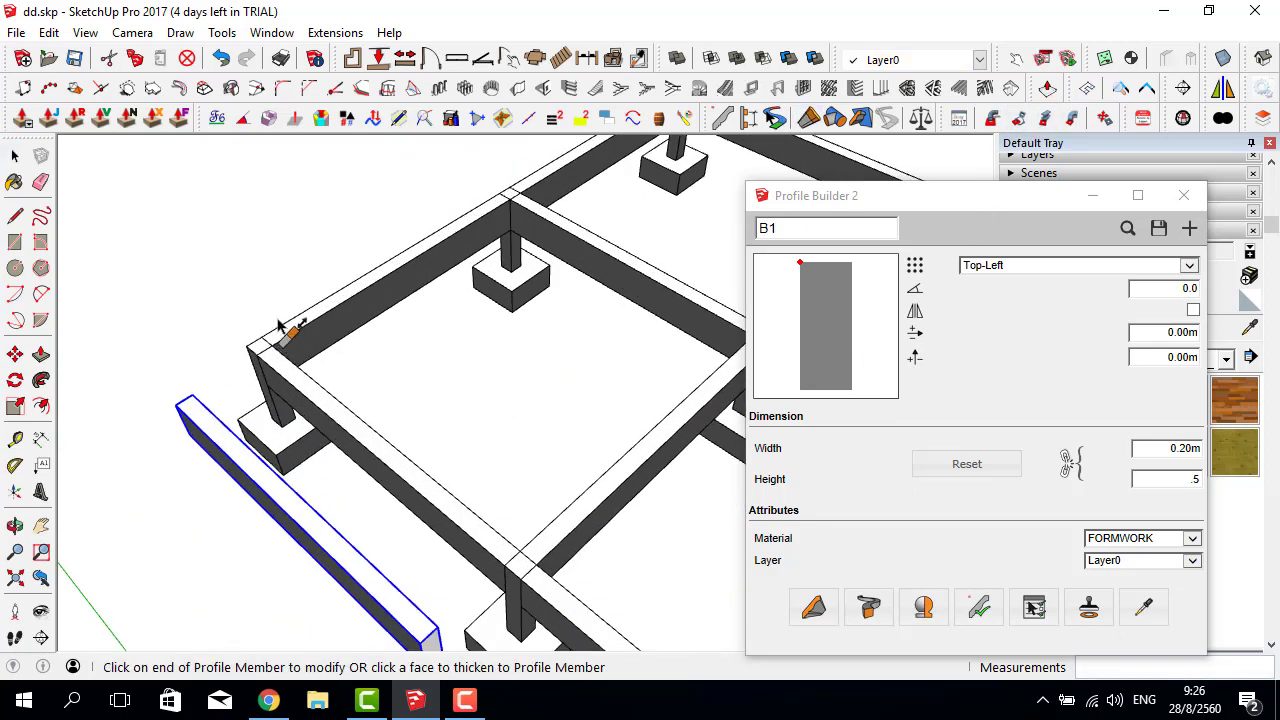
{"action": "mouse_move", "coordinate": [414, 357]}
{"action": "middle_mouse_down"}
{"action": "mouse_move", "coordinate": [329, 249]}
{"action": "mouse_move", "coordinate": [371, 266]}
{"action": "middle_mouse_up"}
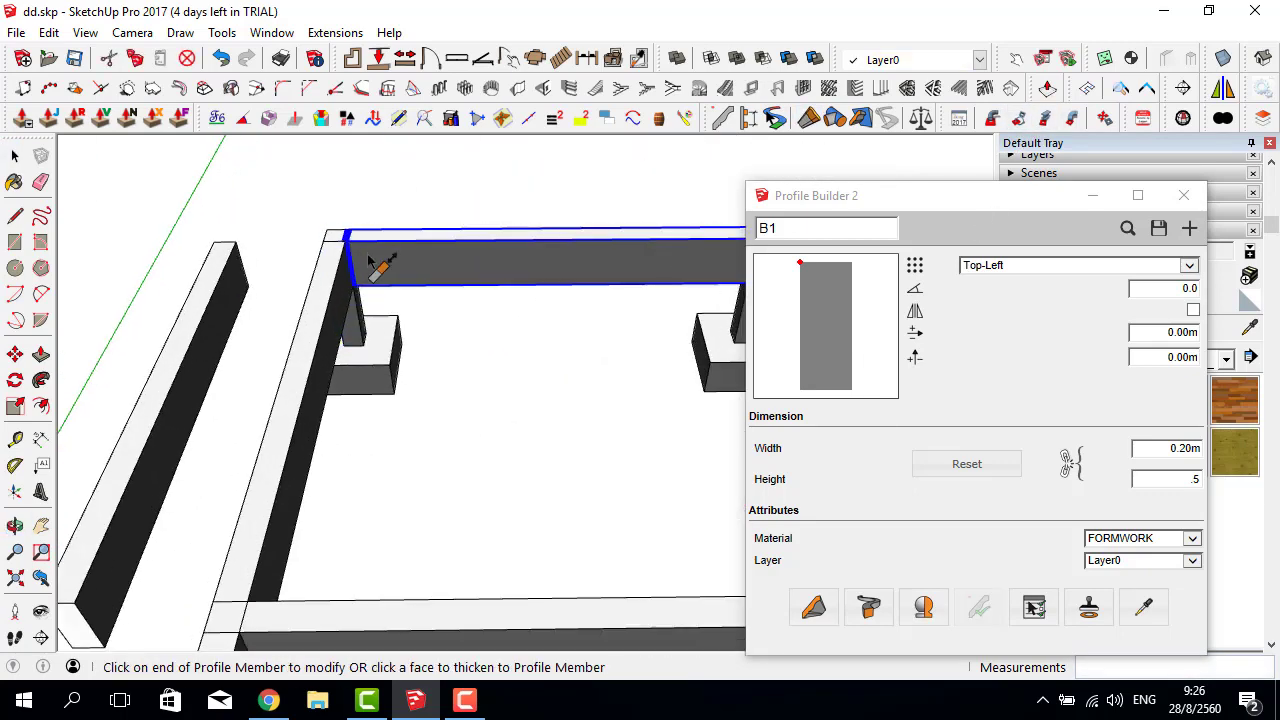
{"action": "left_click", "coordinate": [350, 255]}
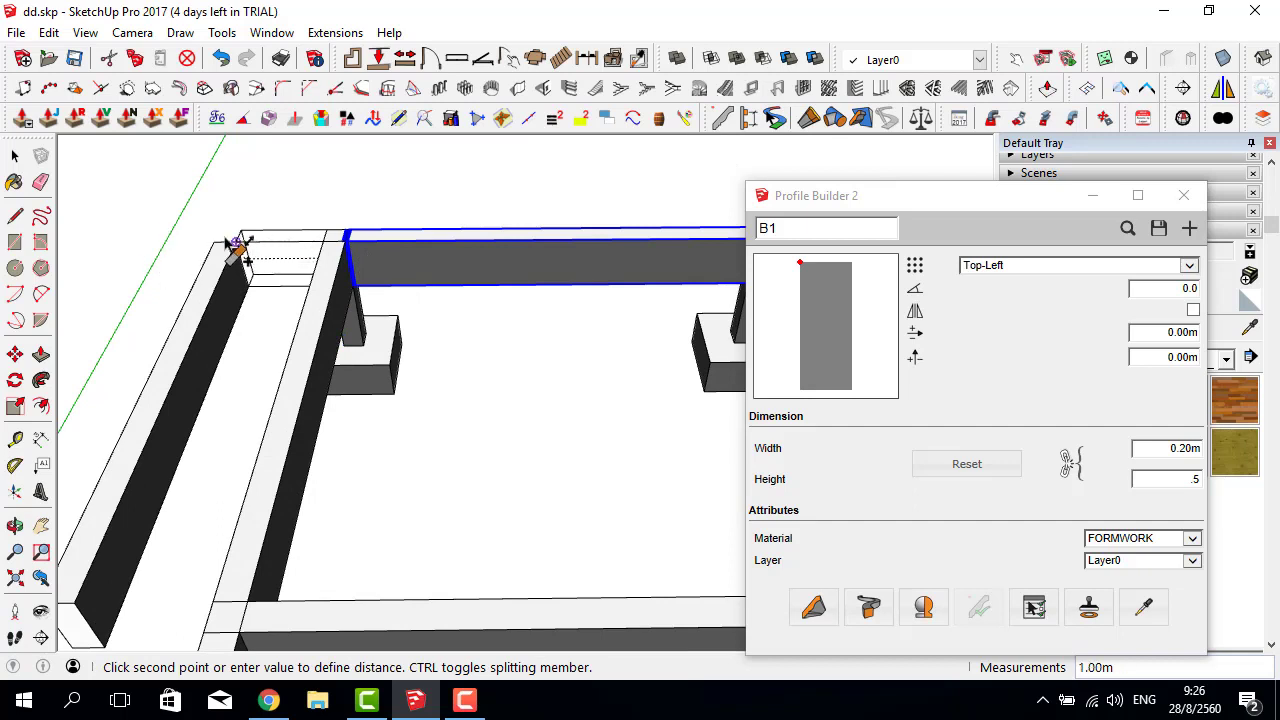
{"action": "left_click", "coordinate": [229, 246]}
{"action": "left_click", "coordinate": [326, 231]}
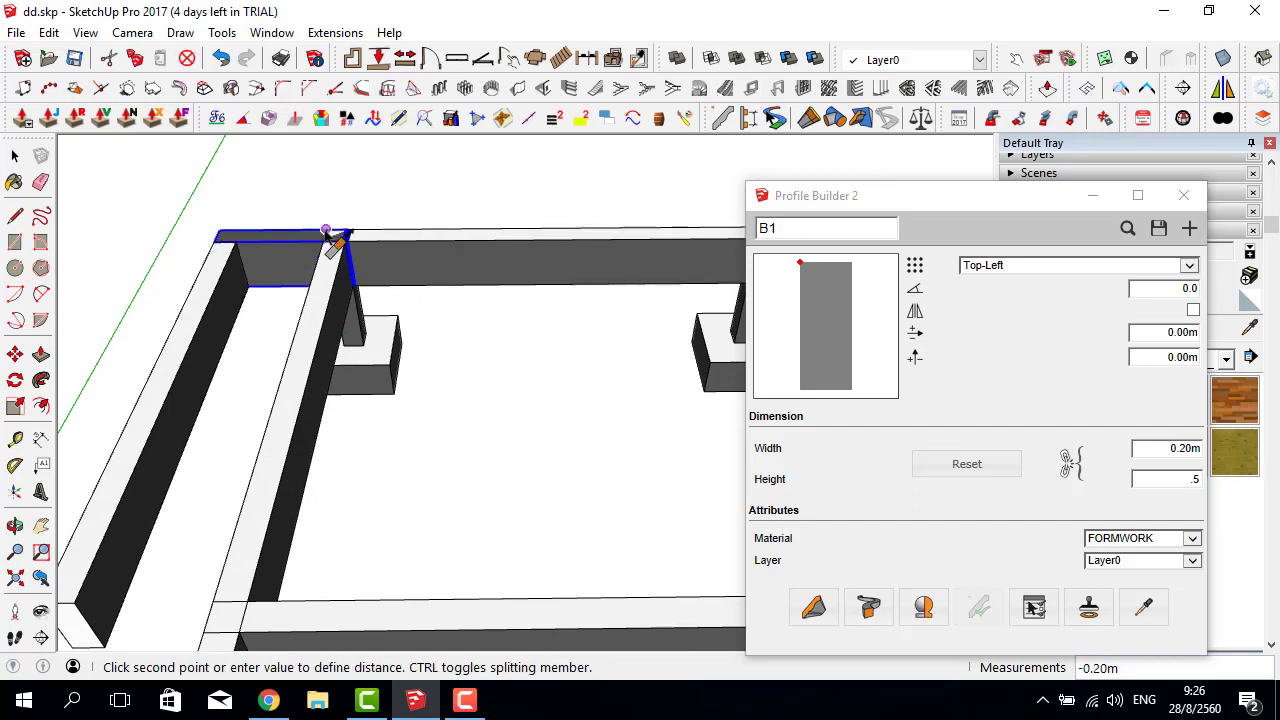
{"action": "left_click", "coordinate": [338, 242]}
{"action": "scroll", "coordinate": [335, 243], "scroll_direction": "down", "scroll_amount": 1}
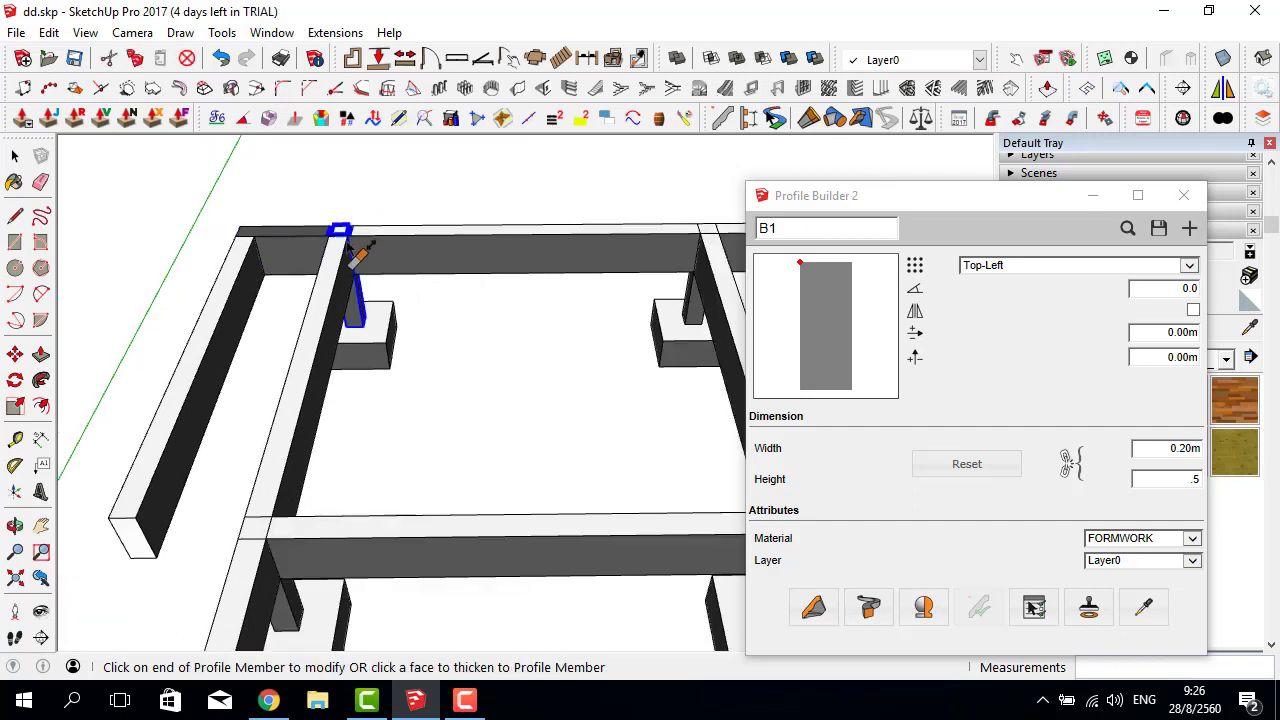
{"action": "scroll", "coordinate": [310, 240], "scroll_direction": "up", "scroll_amount": 3}
{"action": "scroll", "coordinate": [345, 233], "scroll_direction": "down", "scroll_amount": 1}
{"action": "scroll", "coordinate": [375, 229], "scroll_direction": "down", "scroll_amount": 2}
{"action": "scroll", "coordinate": [286, 434], "scroll_direction": "up", "scroll_amount": 1}
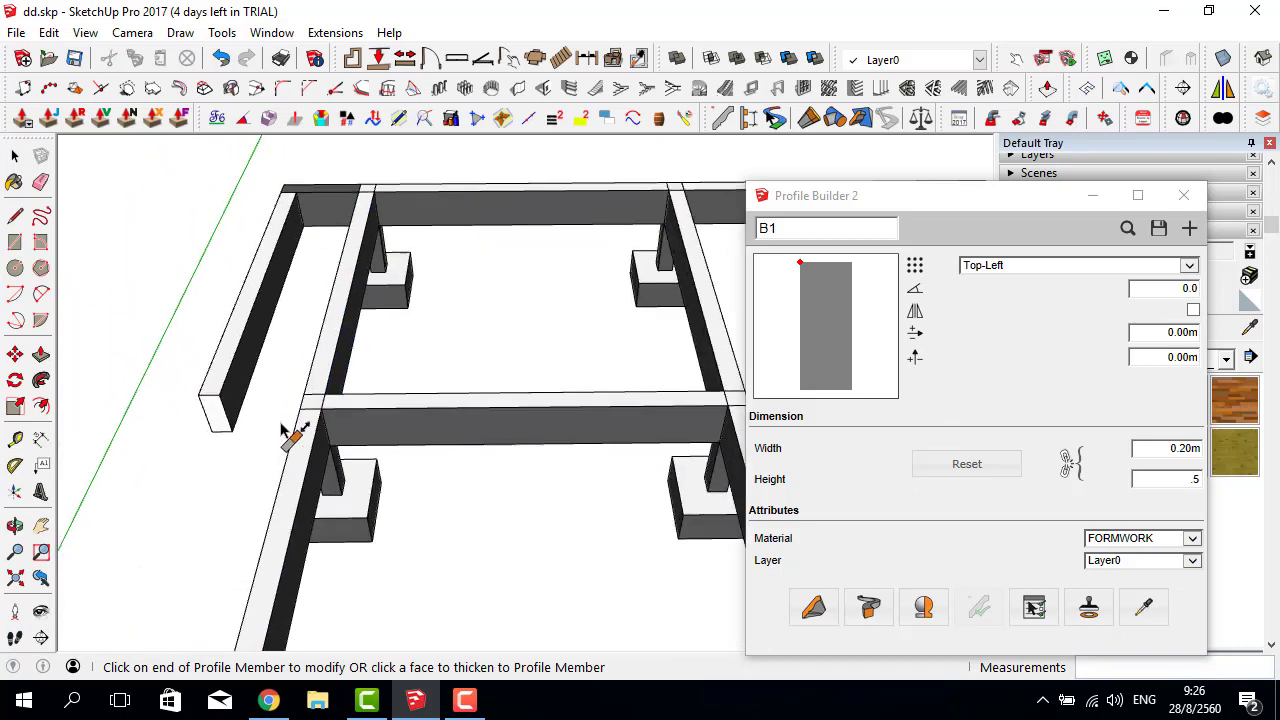
{"action": "scroll", "coordinate": [330, 420], "scroll_direction": "up", "scroll_amount": 2}
Extend the front beam end 1.20m past the cross beam, then pull it back 0.20m.
{"action": "left_click", "coordinate": [353, 404]}
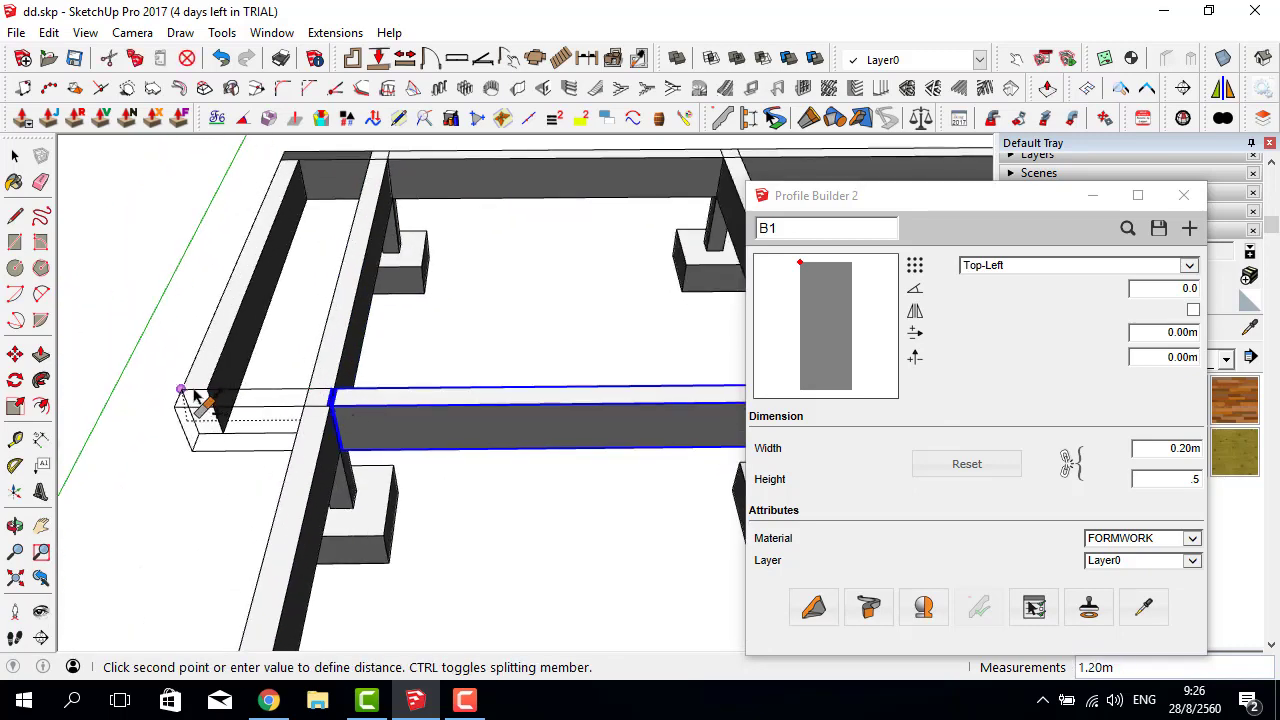
{"action": "left_click", "coordinate": [186, 393]}
{"action": "left_click", "coordinate": [310, 416]}
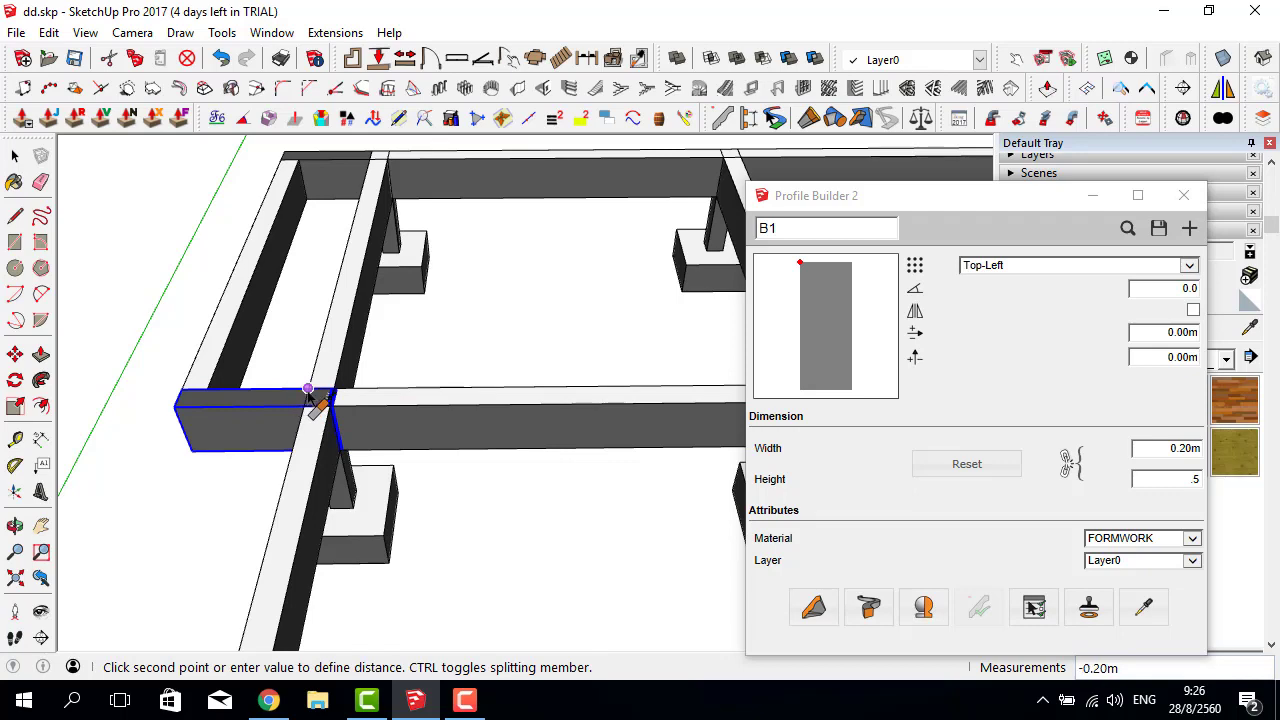
{"action": "left_click", "coordinate": [310, 396]}
{"action": "scroll", "coordinate": [313, 400], "scroll_direction": "down", "scroll_amount": 1}
{"action": "middle_click_drag", "start_coordinate": [313, 400], "coordinate": [453, 458]}
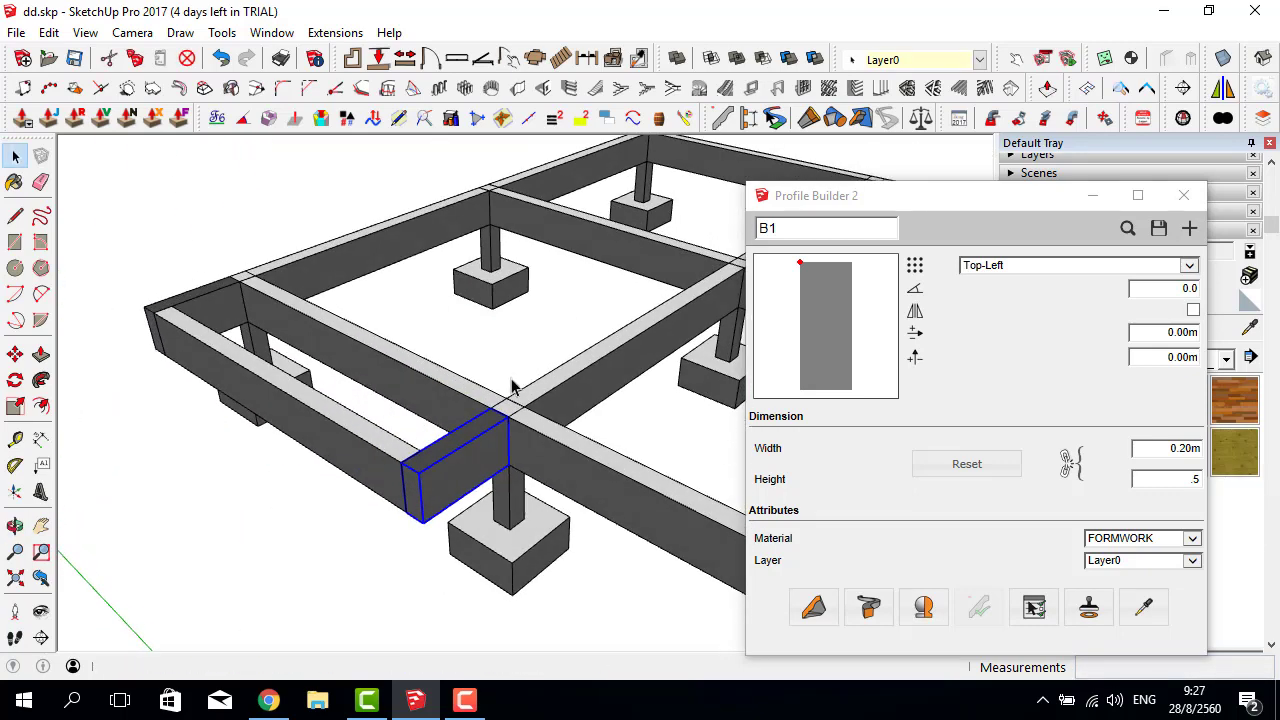
Open a beam component for editing, inspect it, and close it unchanged.
{"action": "double_click", "coordinate": [458, 468]}
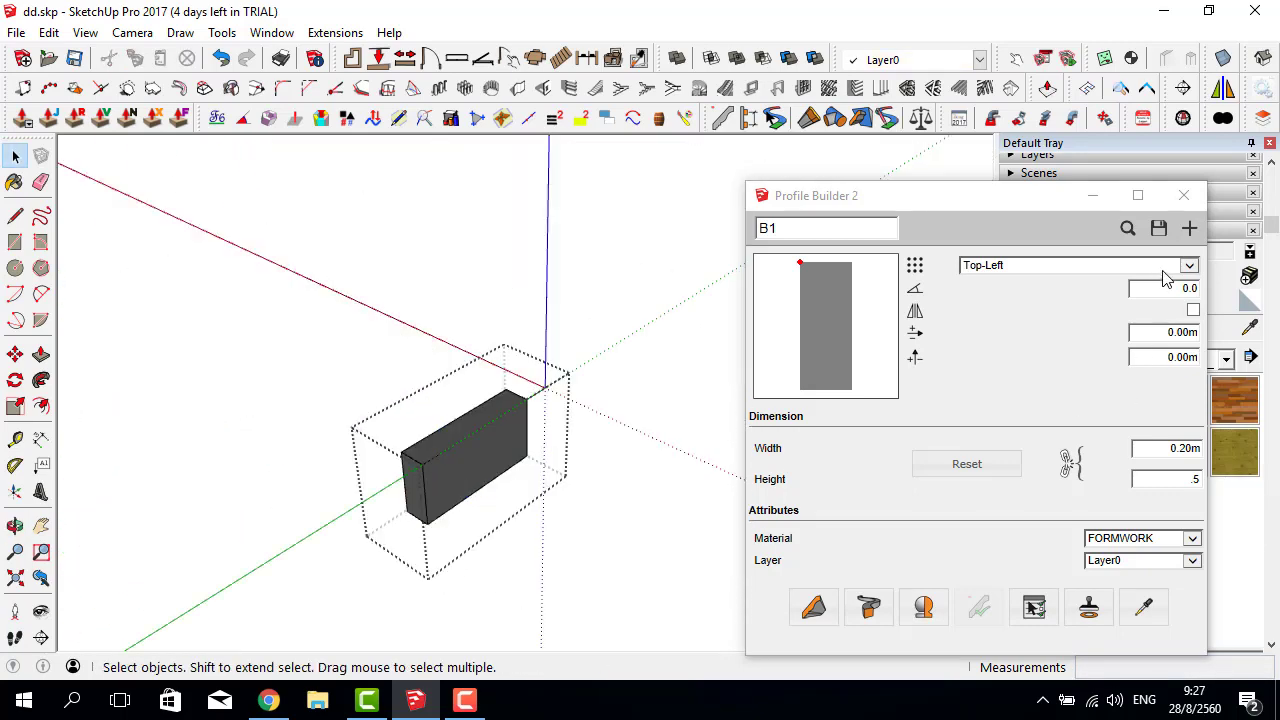
{"action": "key", "text": "b"}
{"action": "mouse_move", "coordinate": [500, 405]}
{"action": "middle_mouse_down"}
{"action": "mouse_move", "coordinate": [449, 334]}
{"action": "mouse_move", "coordinate": [163, 333]}
{"action": "mouse_move", "coordinate": [503, 383]}
{"action": "middle_mouse_up"}
{"action": "key", "text": "space"}
{"action": "left_click", "coordinate": [505, 386]}
{"action": "scroll", "coordinate": [543, 423], "scroll_direction": "down", "scroll_amount": 2}
{"action": "scroll", "coordinate": [650, 508], "scroll_direction": "down", "scroll_amount": 2}
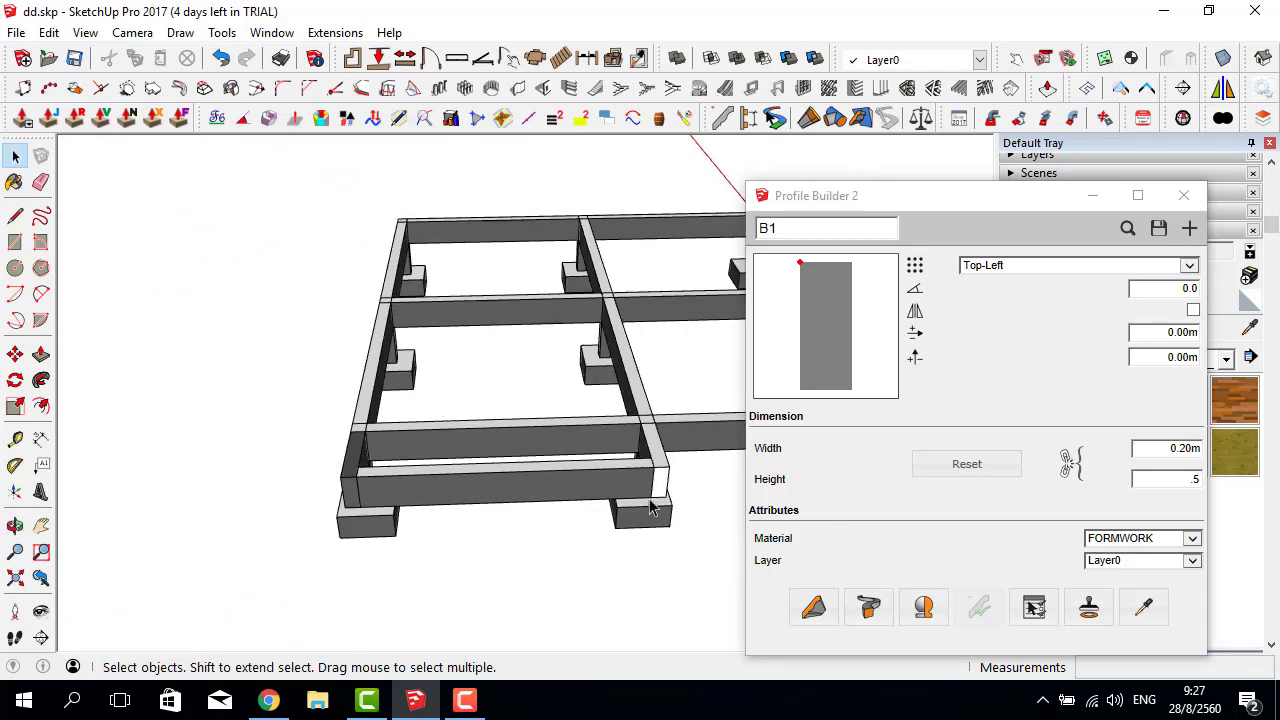
{"action": "scroll", "coordinate": [652, 500], "scroll_direction": "up", "scroll_amount": 3}
Paint a beam component with the FORMWORK material from the In Model materials.
{"action": "double_click", "coordinate": [622, 455]}
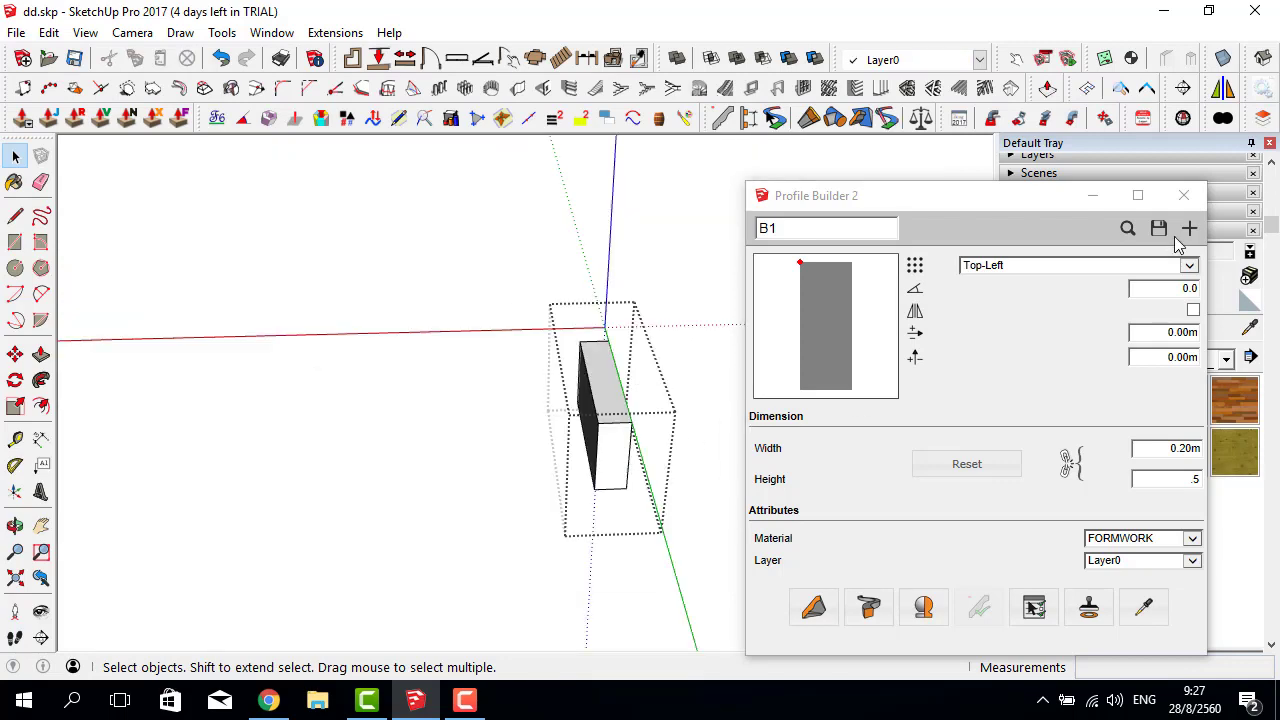
{"action": "left_click_drag", "start_coordinate": [1022, 198], "coordinate": [1112, 508]}
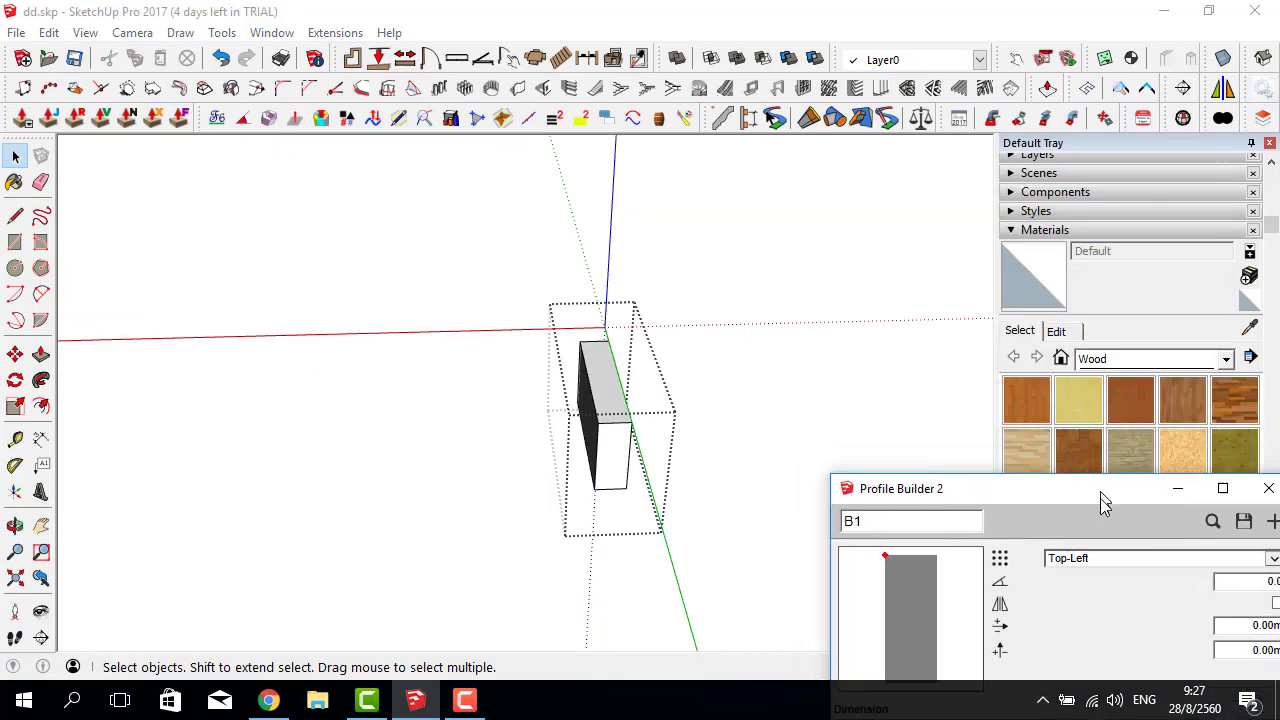
{"action": "left_click", "coordinate": [1061, 358]}
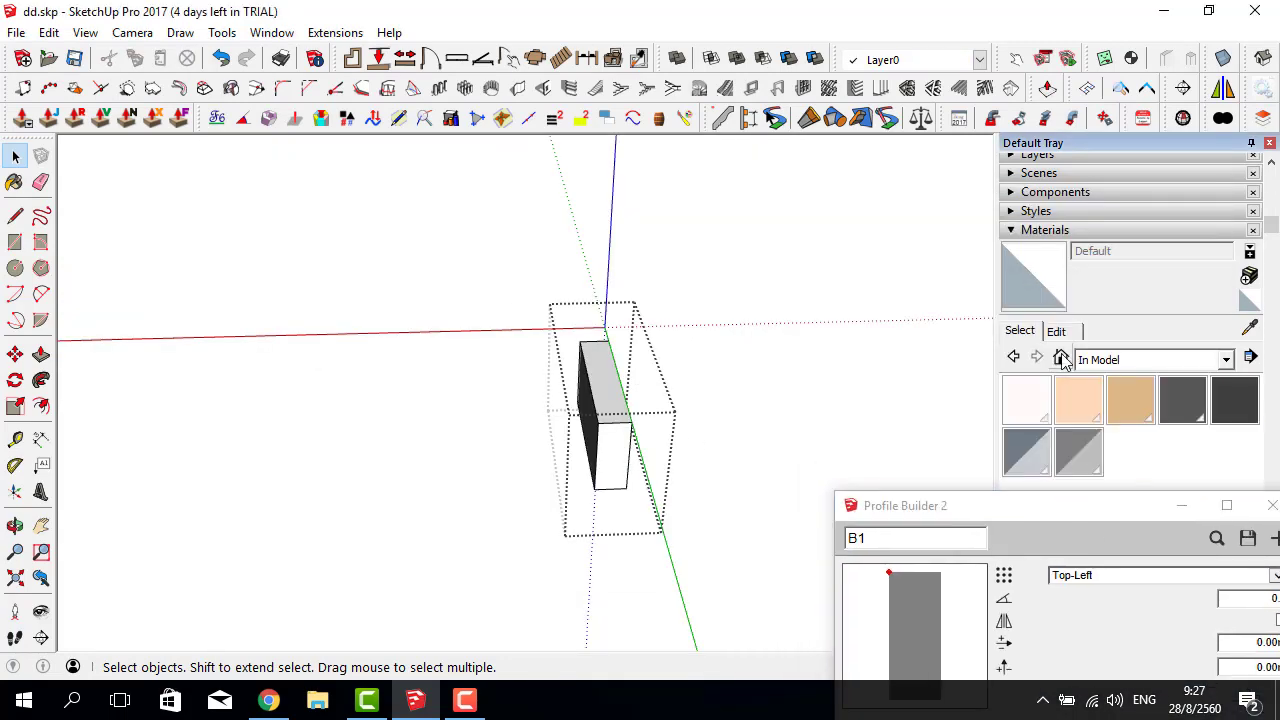
{"action": "left_click", "coordinate": [1184, 398]}
{"action": "left_click", "coordinate": [620, 442]}
{"action": "key", "text": "space"}
{"action": "left_click", "coordinate": [697, 408]}
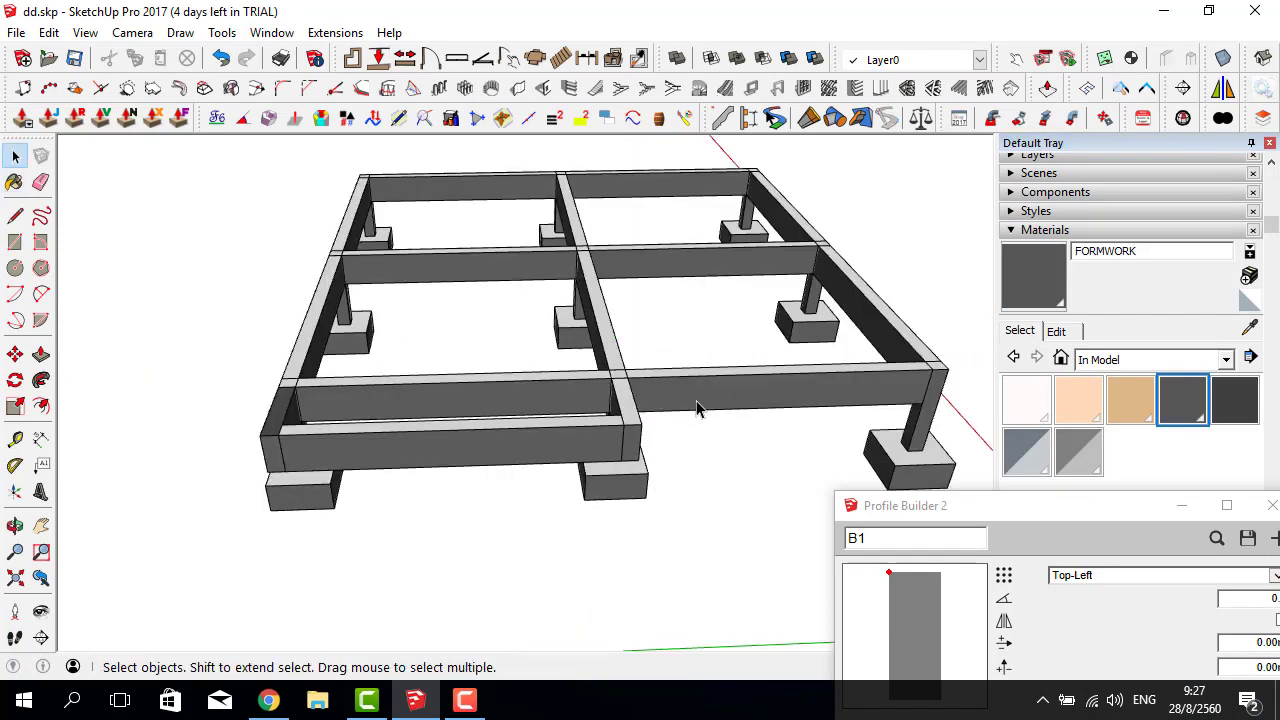
Paint another beam component with the Default material.
{"action": "middle_click_drag", "start_coordinate": [697, 408], "coordinate": [540, 425]}
{"action": "double_click", "coordinate": [520, 420]}
{"action": "scroll", "coordinate": [522, 420], "scroll_direction": "up", "scroll_amount": 2}
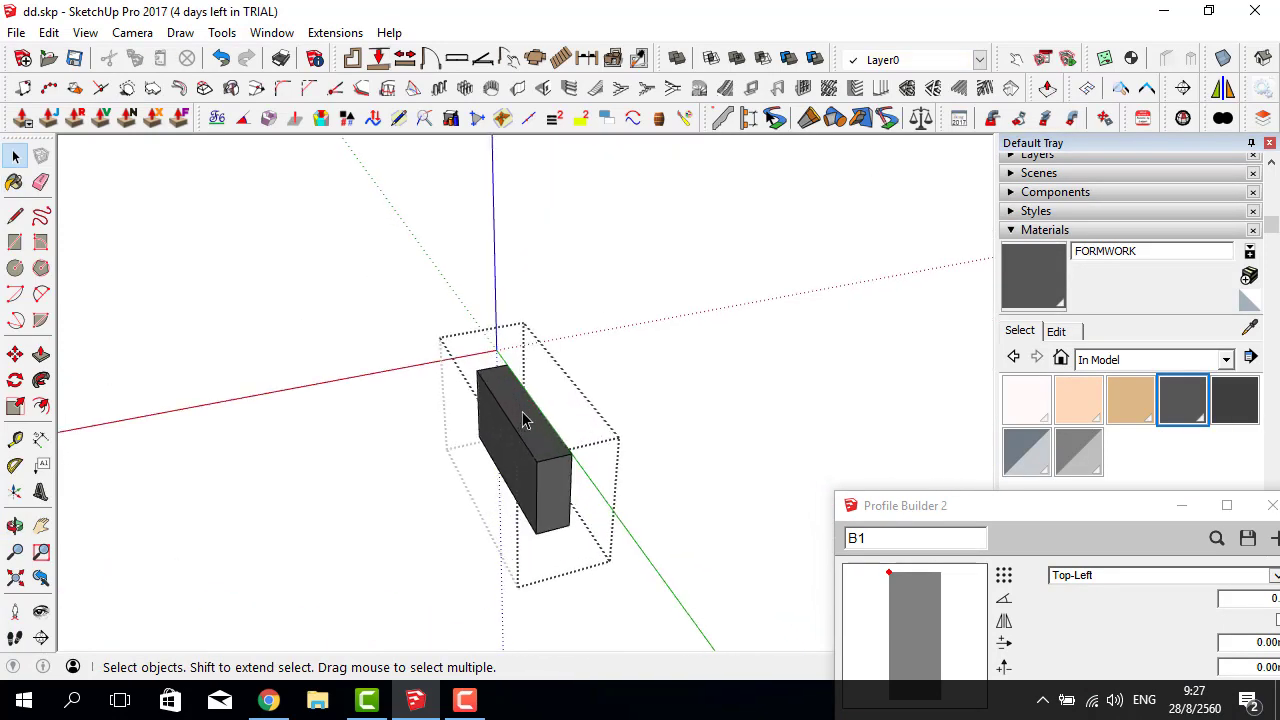
{"action": "key", "text": "b"}
{"action": "left_click", "coordinate": [1249, 301]}
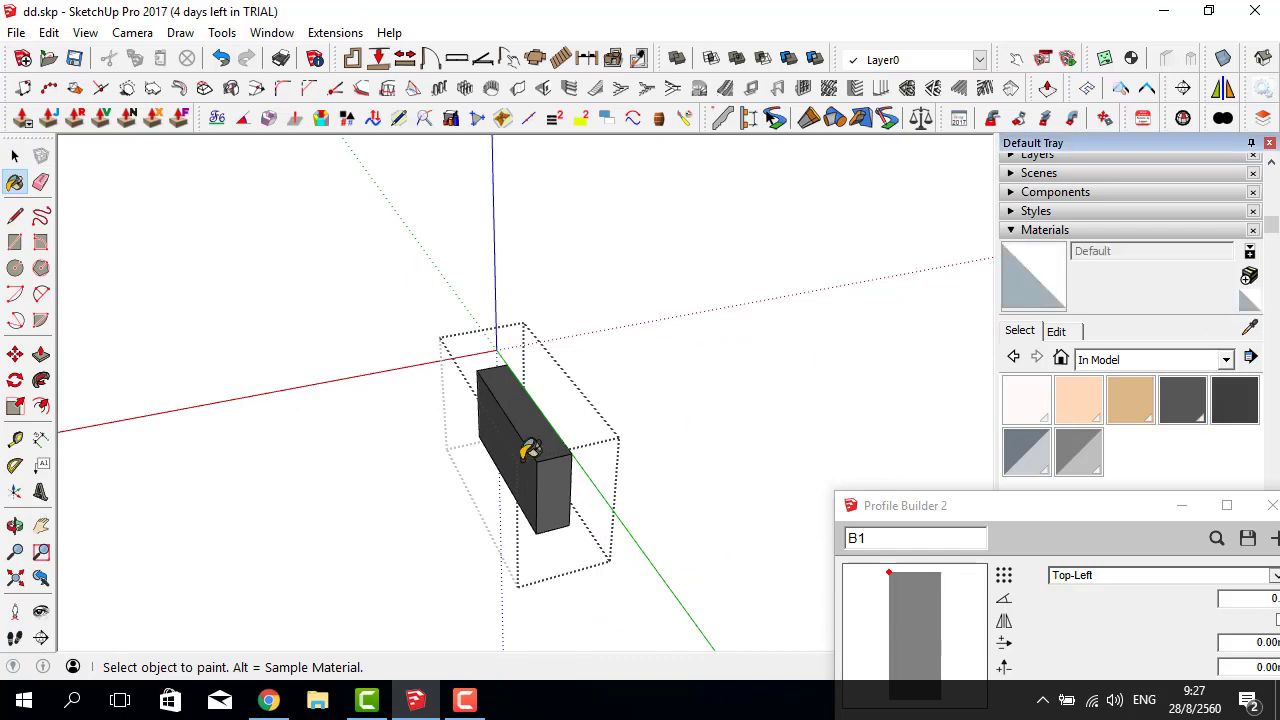
{"action": "left_click", "coordinate": [530, 448]}
{"action": "mouse_move", "coordinate": [530, 448]}
{"action": "middle_mouse_down"}
{"action": "mouse_move", "coordinate": [531, 278]}
{"action": "mouse_move", "coordinate": [380, 266]}
{"action": "middle_mouse_up"}
{"action": "scroll", "coordinate": [386, 266], "scroll_direction": "down", "scroll_amount": 3}
{"action": "key", "text": "space"}
{"action": "left_click", "coordinate": [530, 298]}
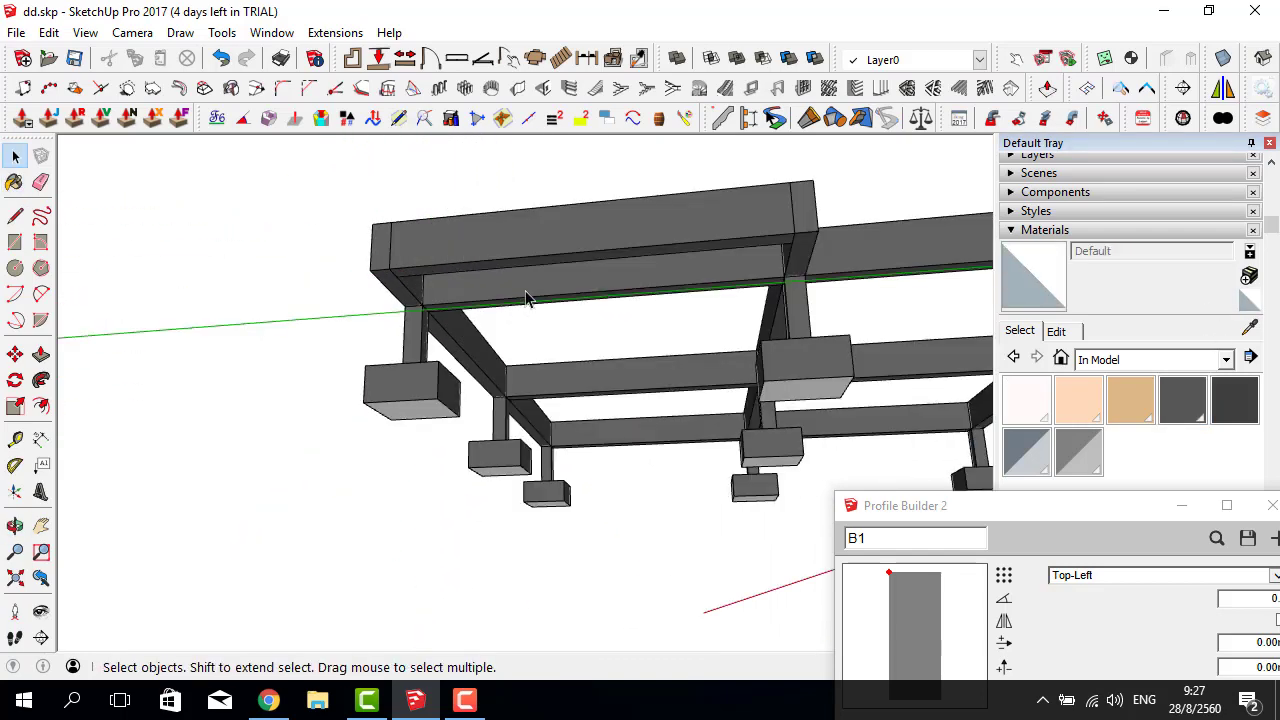
{"action": "middle_click_drag", "start_coordinate": [795, 300], "coordinate": [651, 508]}
{"action": "scroll", "coordinate": [491, 357], "scroll_direction": "down", "scroll_amount": 3}
{"action": "mouse_move", "coordinate": [491, 357]}
{"action": "middle_mouse_down"}
{"action": "mouse_move", "coordinate": [200, 523]}
{"action": "mouse_move", "coordinate": [458, 360]}
{"action": "middle_mouse_up"}
Mirror the left end beam across the frame using a two-point mirror line.
{"action": "left_click", "coordinate": [468, 336]}
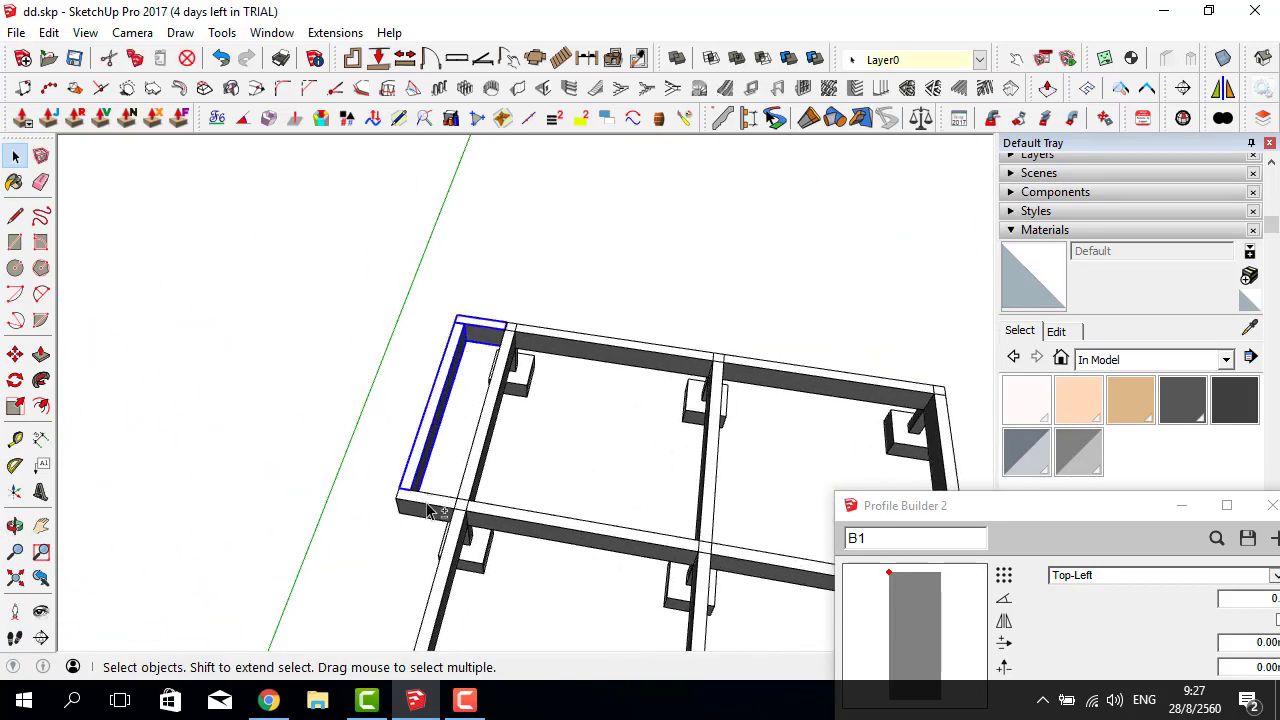
{"action": "scroll", "coordinate": [430, 511], "scroll_direction": "down", "scroll_amount": 3}
{"action": "scroll", "coordinate": [466, 323], "scroll_direction": "down", "scroll_amount": 2}
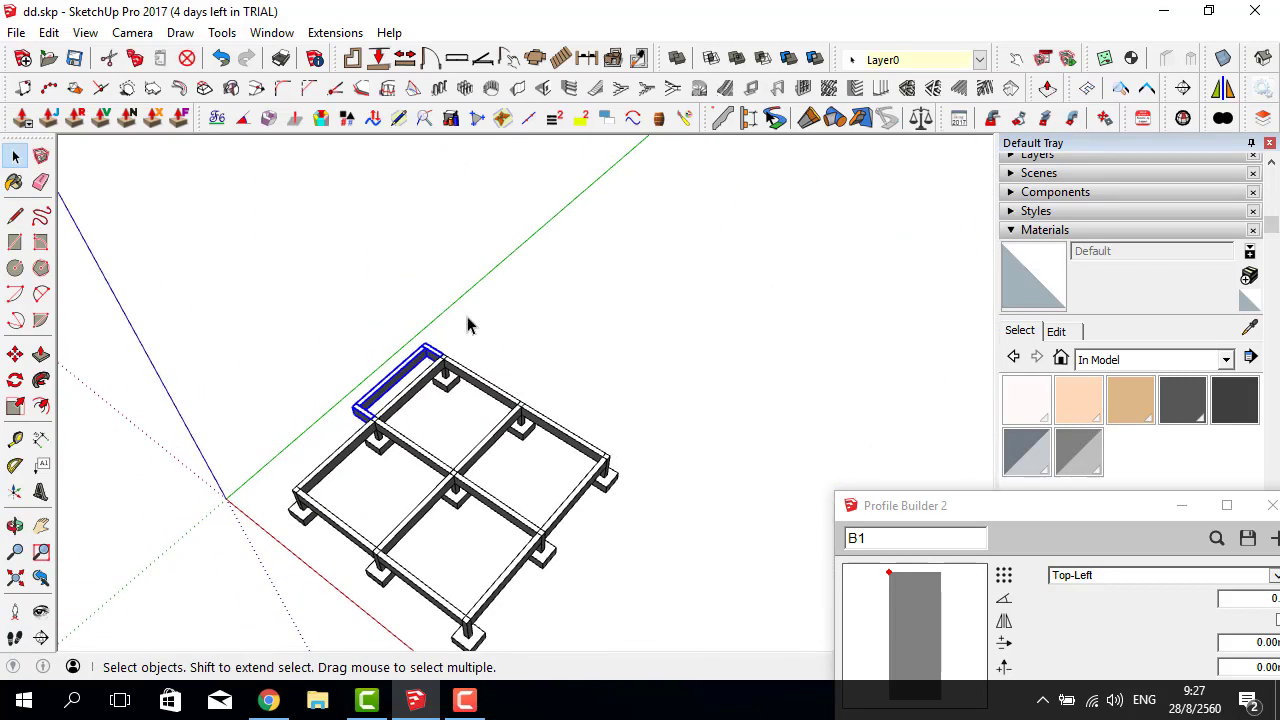
{"action": "left_click", "coordinate": [1222, 90]}
{"action": "scroll", "coordinate": [477, 401], "scroll_direction": "up", "scroll_amount": 3}
{"action": "scroll", "coordinate": [478, 398], "scroll_direction": "up", "scroll_amount": 2}
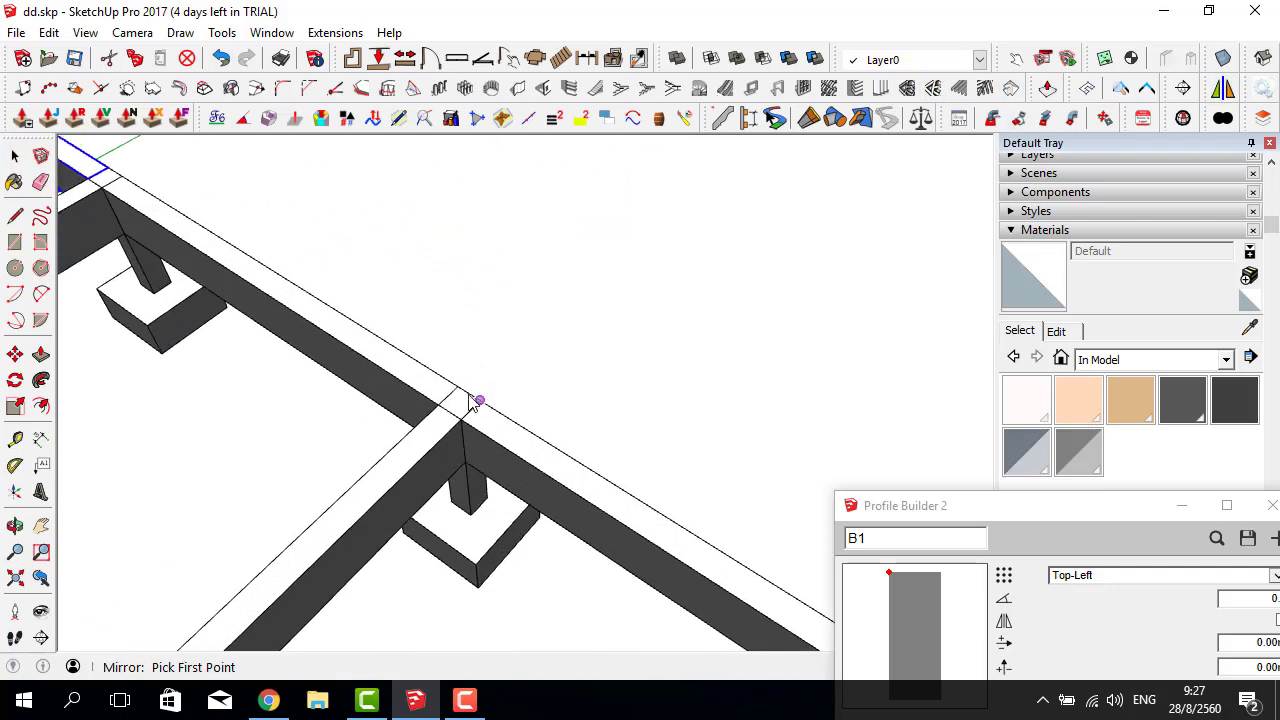
{"action": "left_click", "coordinate": [470, 398]}
{"action": "left_click", "coordinate": [520, 362]}
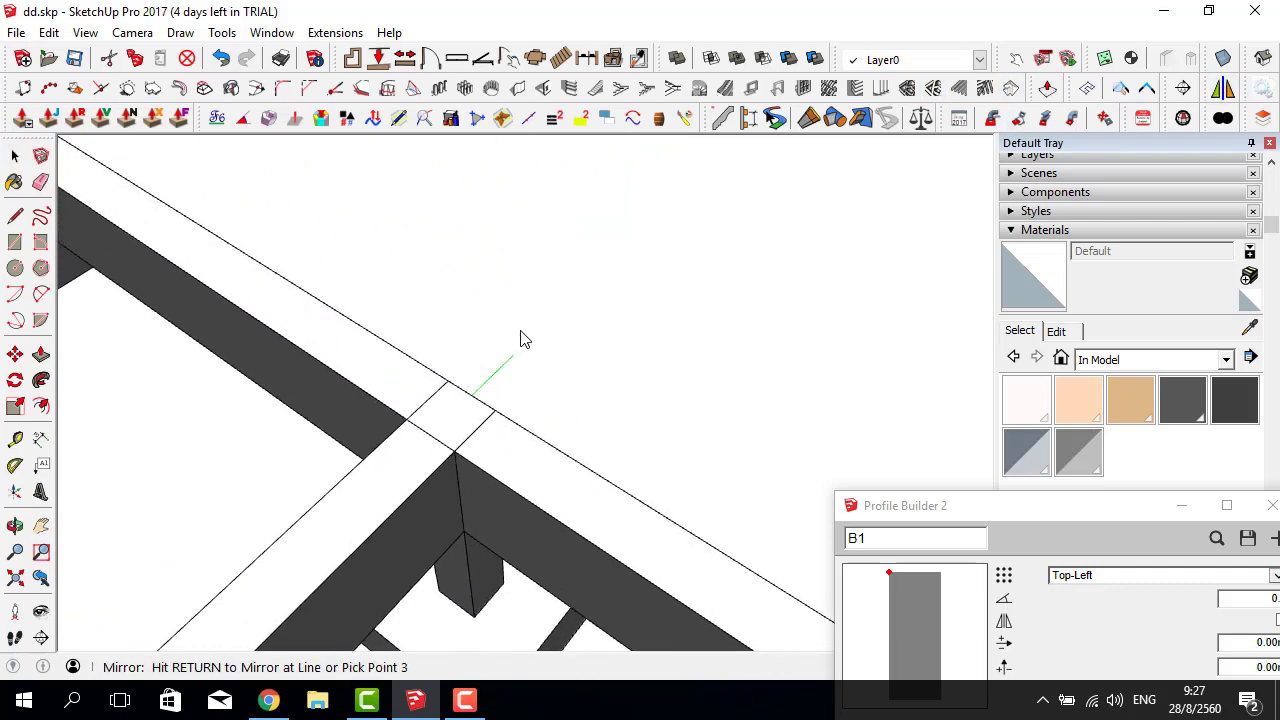
{"action": "key", "text": "Return"}
{"action": "left_click", "coordinate": [705, 390]}
{"action": "scroll", "coordinate": [500, 330], "scroll_direction": "down", "scroll_amount": 3}
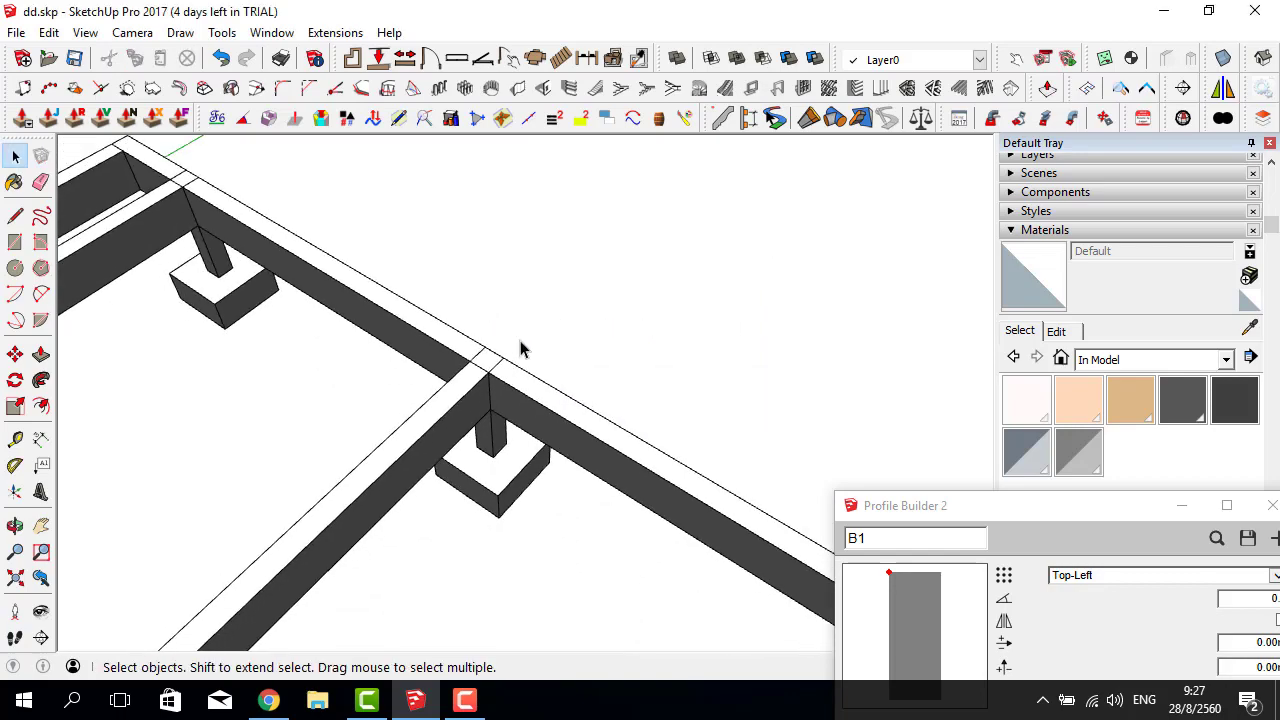
{"action": "scroll", "coordinate": [518, 350], "scroll_direction": "down", "scroll_amount": 2}
{"action": "scroll", "coordinate": [518, 352], "scroll_direction": "down", "scroll_amount": 3}
{"action": "mouse_move", "coordinate": [518, 352]}
{"action": "middle_mouse_down"}
{"action": "mouse_move", "coordinate": [470, 408]}
{"action": "mouse_move", "coordinate": [503, 409]}
{"action": "mouse_move", "coordinate": [511, 457]}
{"action": "middle_mouse_up"}
{"action": "scroll", "coordinate": [470, 408], "scroll_direction": "up", "scroll_amount": 3}
Copy the middle beam 1.5m along the frame and place a second copy.
{"action": "left_click", "coordinate": [470, 408]}
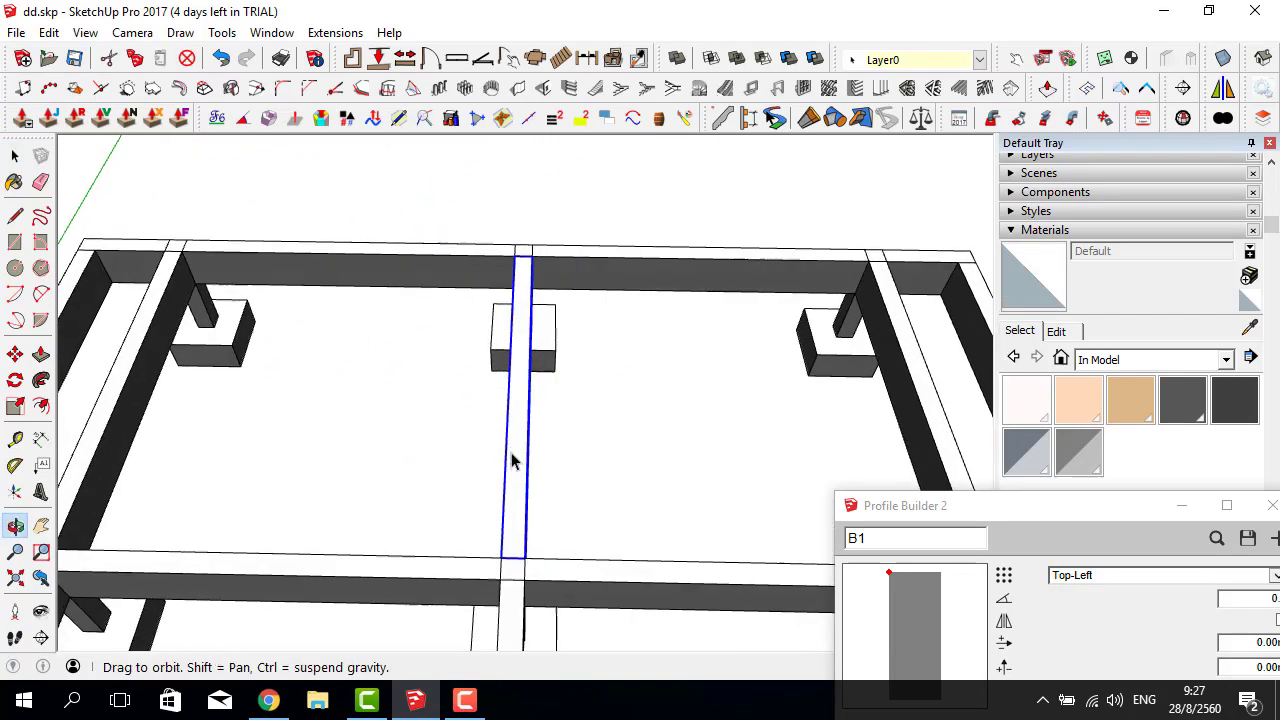
{"action": "key", "text": "m"}
{"action": "key", "text": "ctrl"}
{"action": "left_click", "coordinate": [518, 416]}
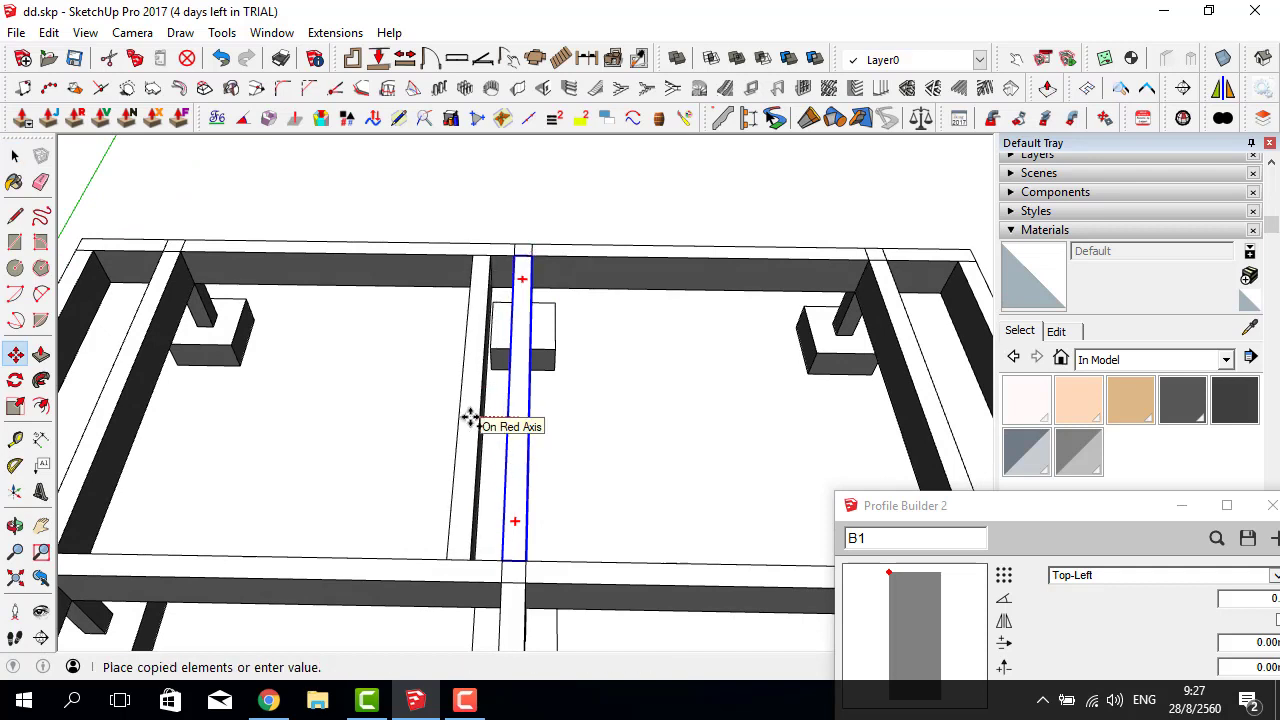
{"action": "left_click_drag", "start_coordinate": [1214, 505], "coordinate": [1094, 505]}
{"action": "left_click", "coordinate": [1153, 505]}
{"action": "type", "text": "1."}
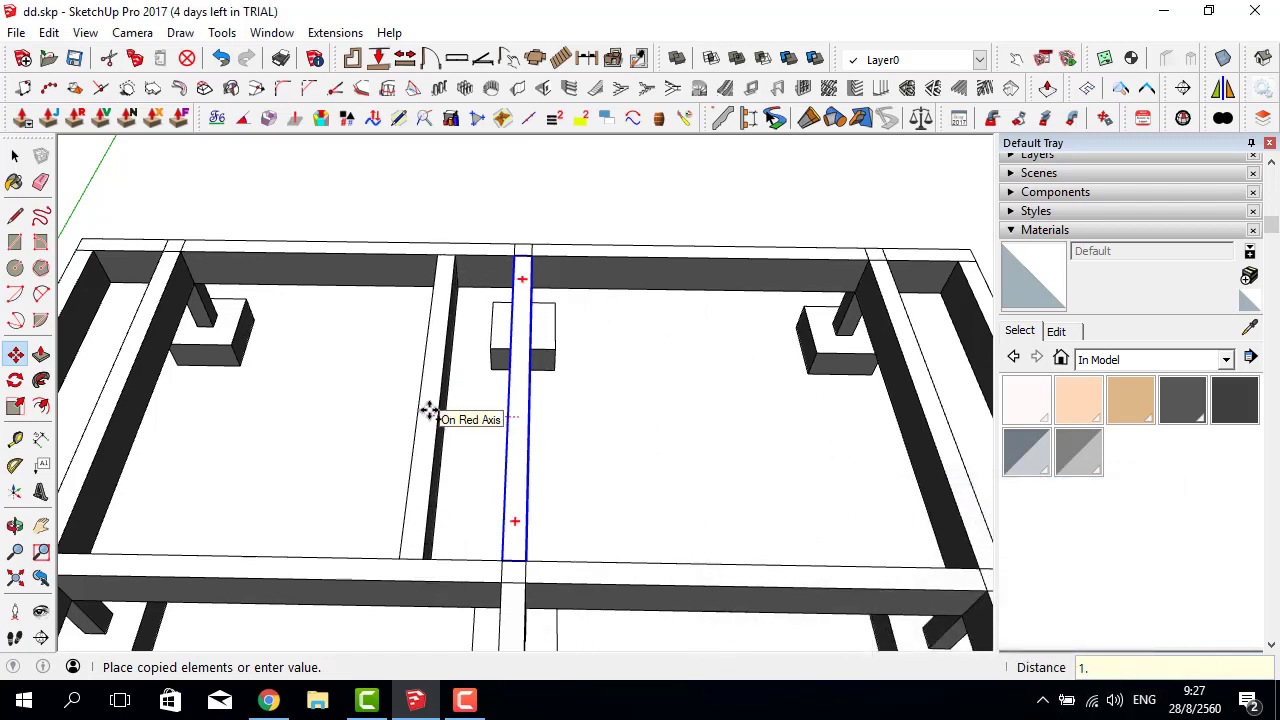
{"action": "type", "text": "5"}
{"action": "key", "text": "Return"}
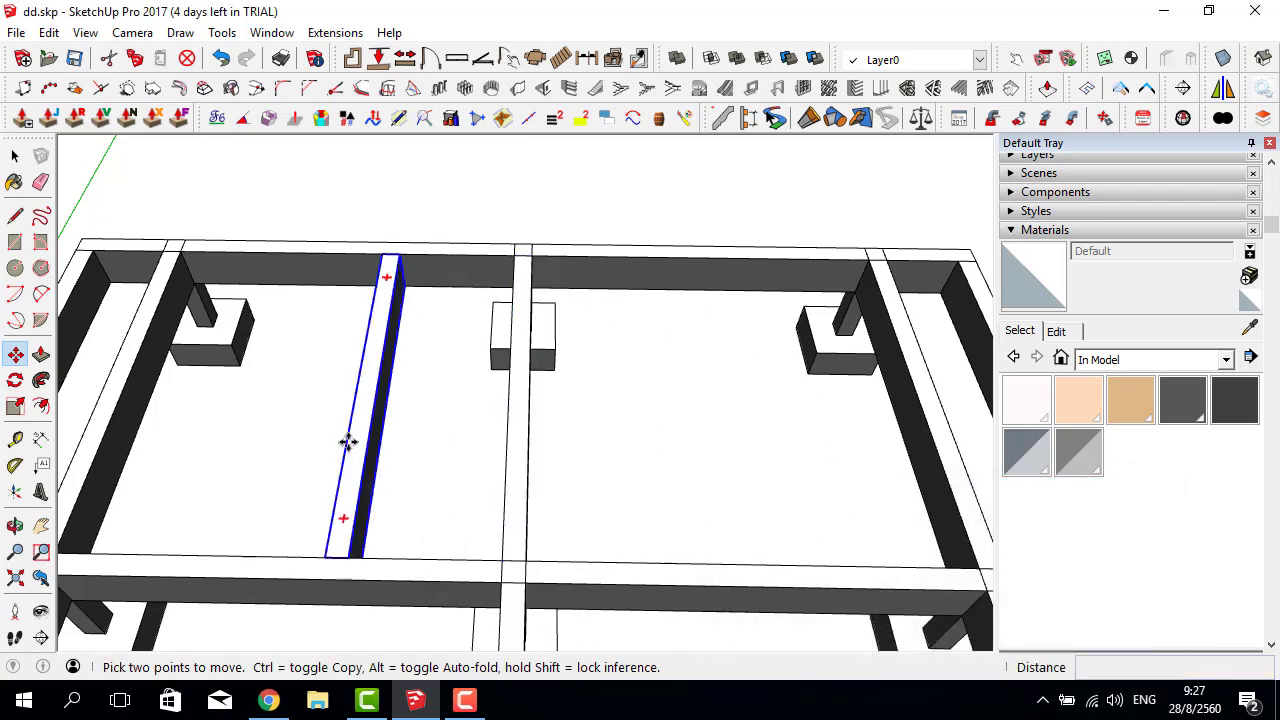
{"action": "left_click", "coordinate": [349, 443]}
{"action": "scroll", "coordinate": [491, 443], "scroll_direction": "down", "scroll_amount": 2}
{"action": "type", "text": "3"}
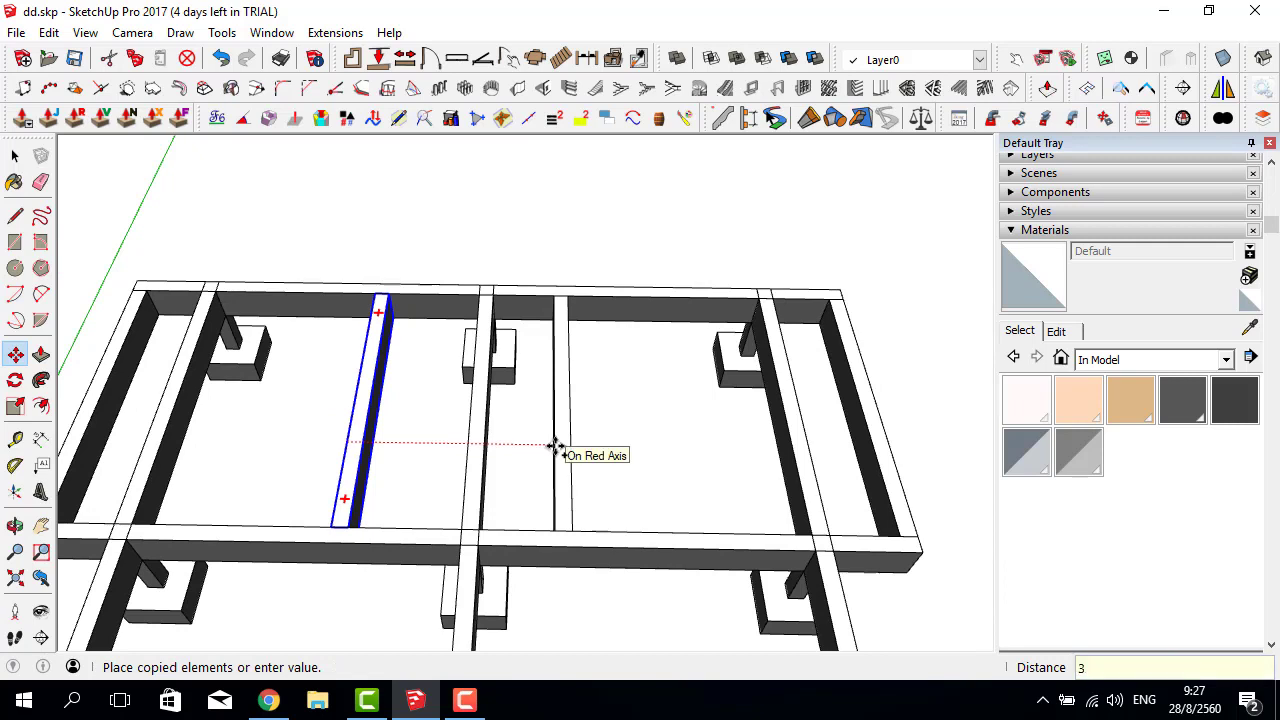
{"action": "key", "text": "Return"}
Copy the beam and its adjacent beam 1.75m along the frame.
{"action": "middle_click_drag", "start_coordinate": [494, 431], "coordinate": [598, 307]}
{"action": "key", "text": "space"}
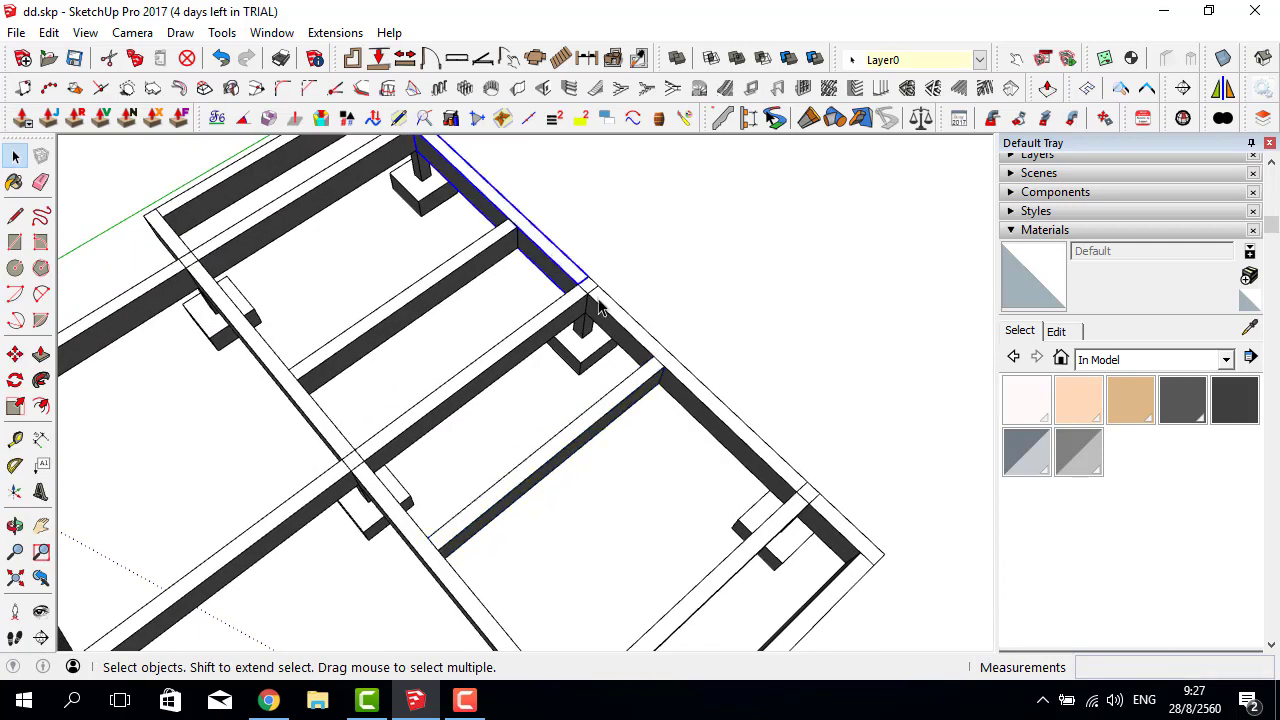
{"action": "left_click", "coordinate": [622, 333], "text": "ctrl"}
{"action": "scroll", "coordinate": [625, 335], "scroll_direction": "up", "scroll_amount": 1}
{"action": "key", "text": "m"}
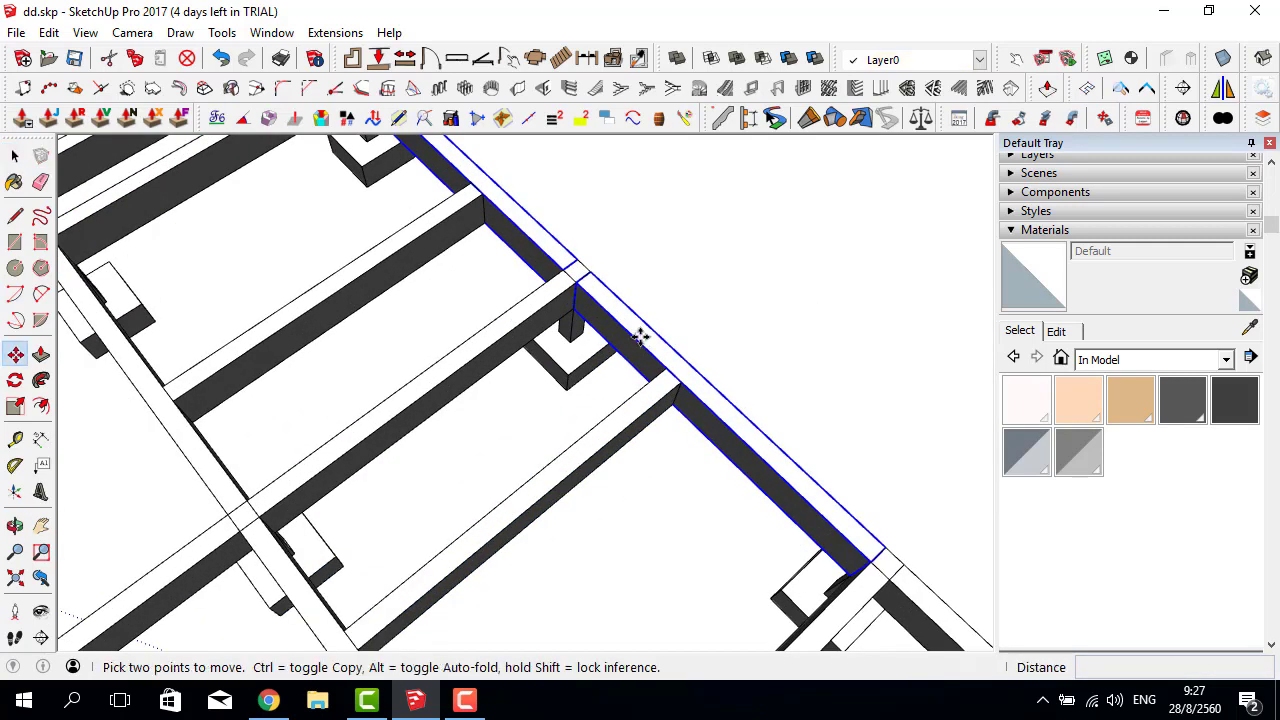
{"action": "left_click", "coordinate": [640, 336]}
{"action": "key", "text": "ctrl"}
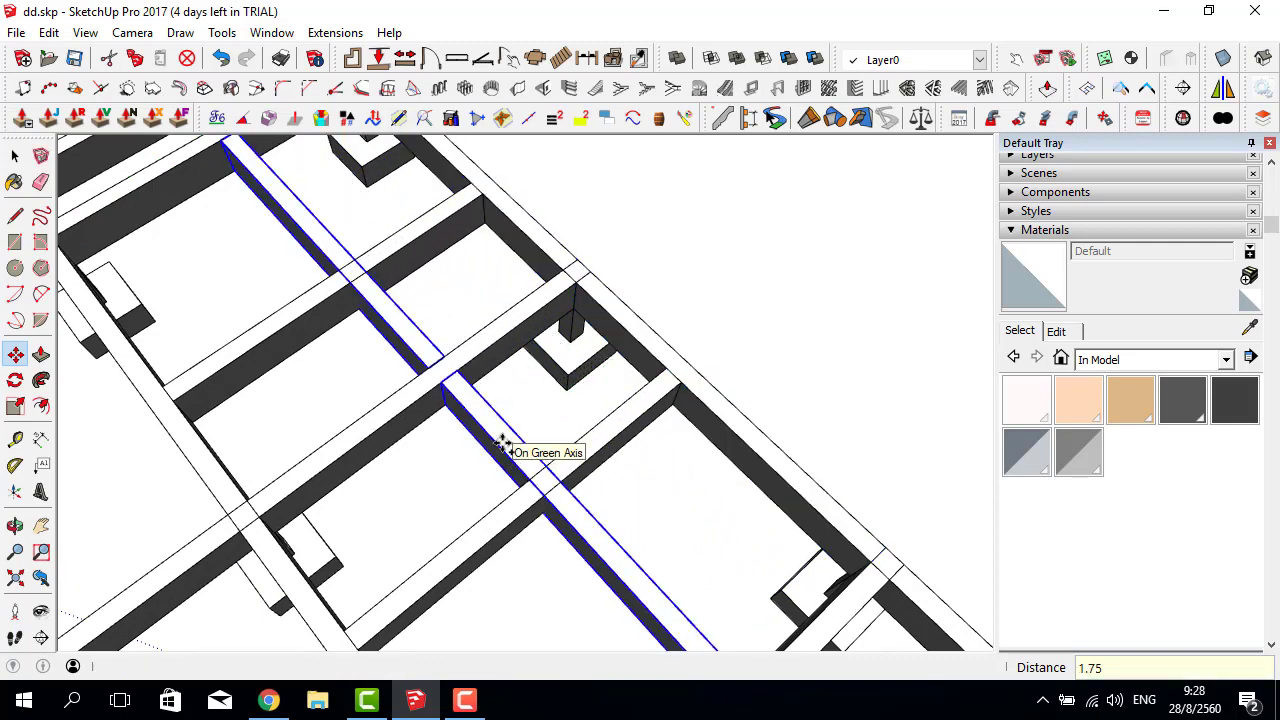
{"action": "left_click", "coordinate": [508, 449]}
{"action": "key", "text": "space"}
{"action": "scroll", "coordinate": [771, 423], "scroll_direction": "down", "scroll_amount": 3}
{"action": "scroll", "coordinate": [448, 403], "scroll_direction": "up", "scroll_amount": 1}
{"action": "mouse_move", "coordinate": [448, 403]}
{"action": "middle_mouse_down"}
{"action": "mouse_move", "coordinate": [517, 349]}
{"action": "mouse_move", "coordinate": [551, 420]}
{"action": "middle_mouse_up"}
{"action": "scroll", "coordinate": [497, 442], "scroll_direction": "up", "scroll_amount": 3}
{"action": "scroll", "coordinate": [497, 442], "scroll_direction": "down", "scroll_amount": 3}
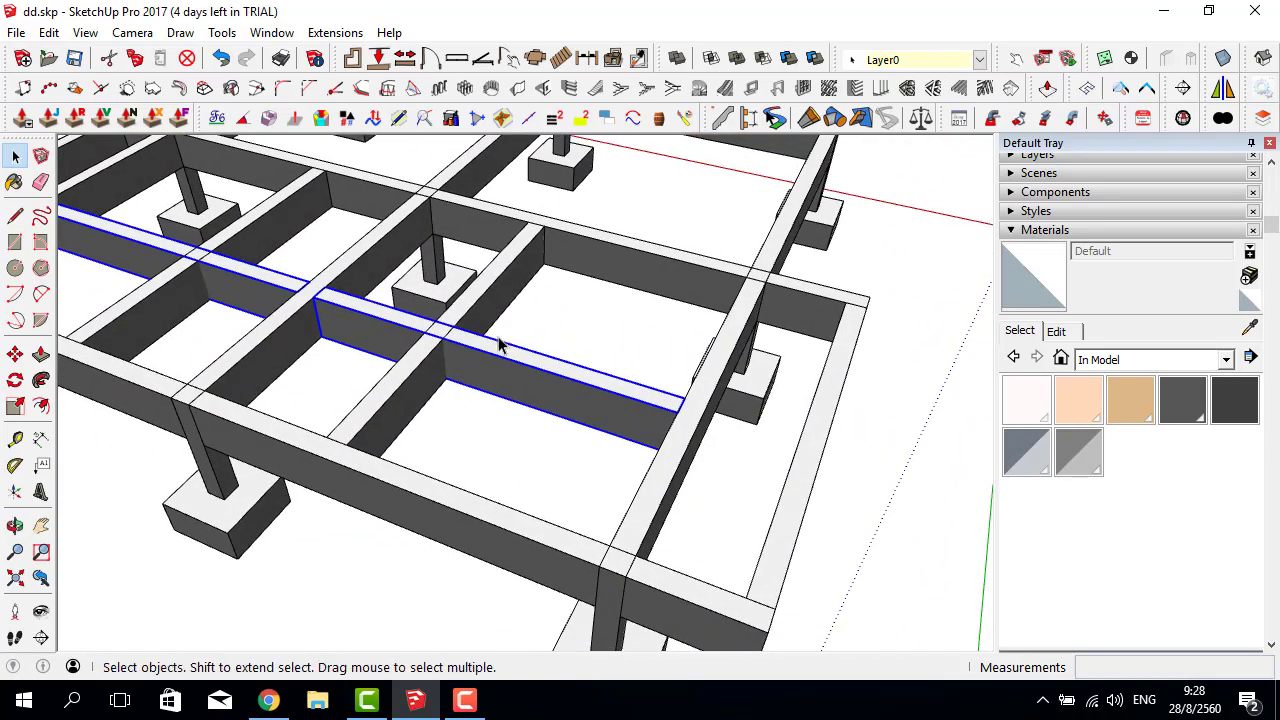
{"action": "mouse_move", "coordinate": [460, 340]}
{"action": "middle_mouse_down"}
{"action": "mouse_move", "coordinate": [402, 330]}
{"action": "mouse_move", "coordinate": [574, 354]}
{"action": "middle_mouse_up"}
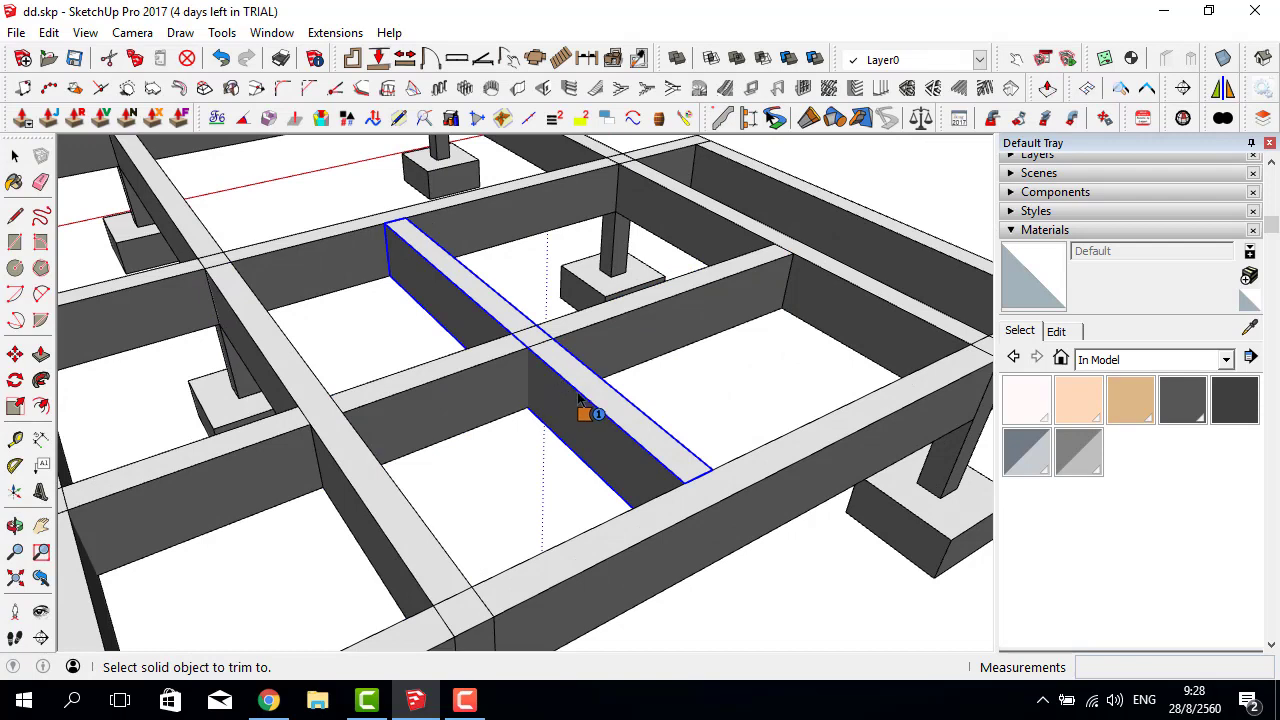
Trim beam ends against a picked face.
{"action": "left_click", "coordinate": [868, 120]}
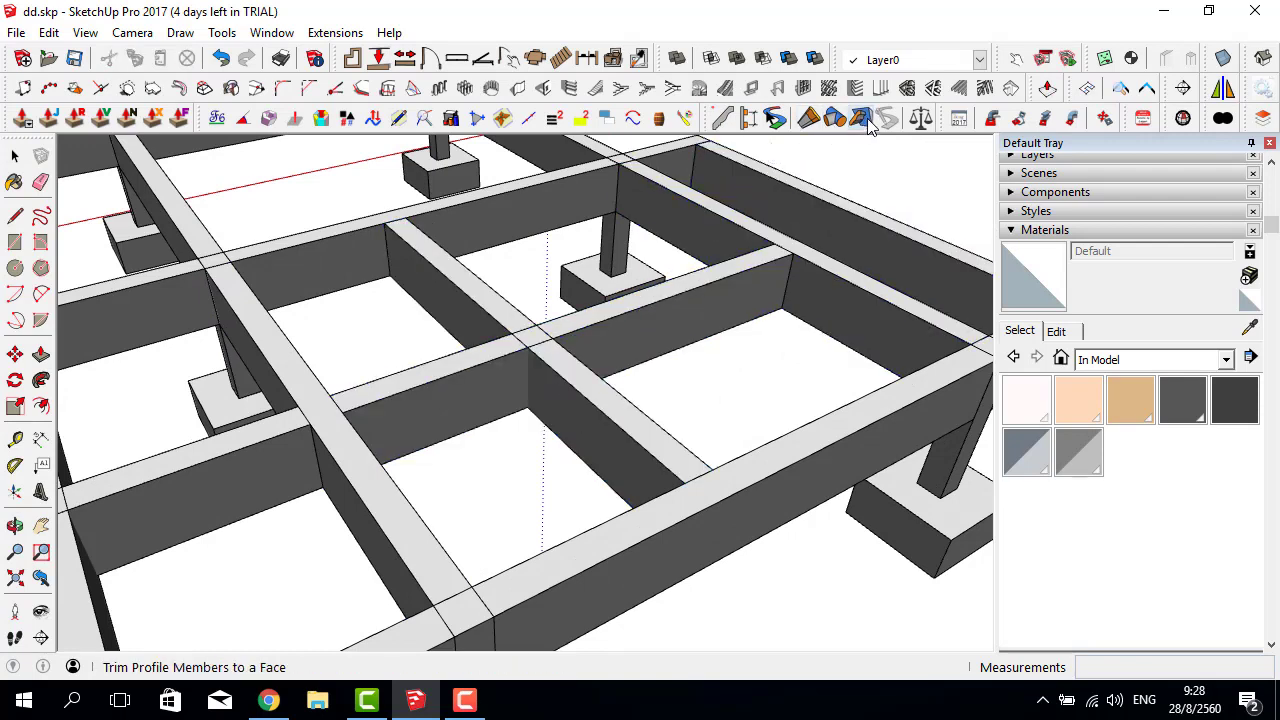
{"action": "left_click", "coordinate": [548, 382]}
{"action": "scroll", "coordinate": [757, 290], "scroll_direction": "down", "scroll_amount": 3}
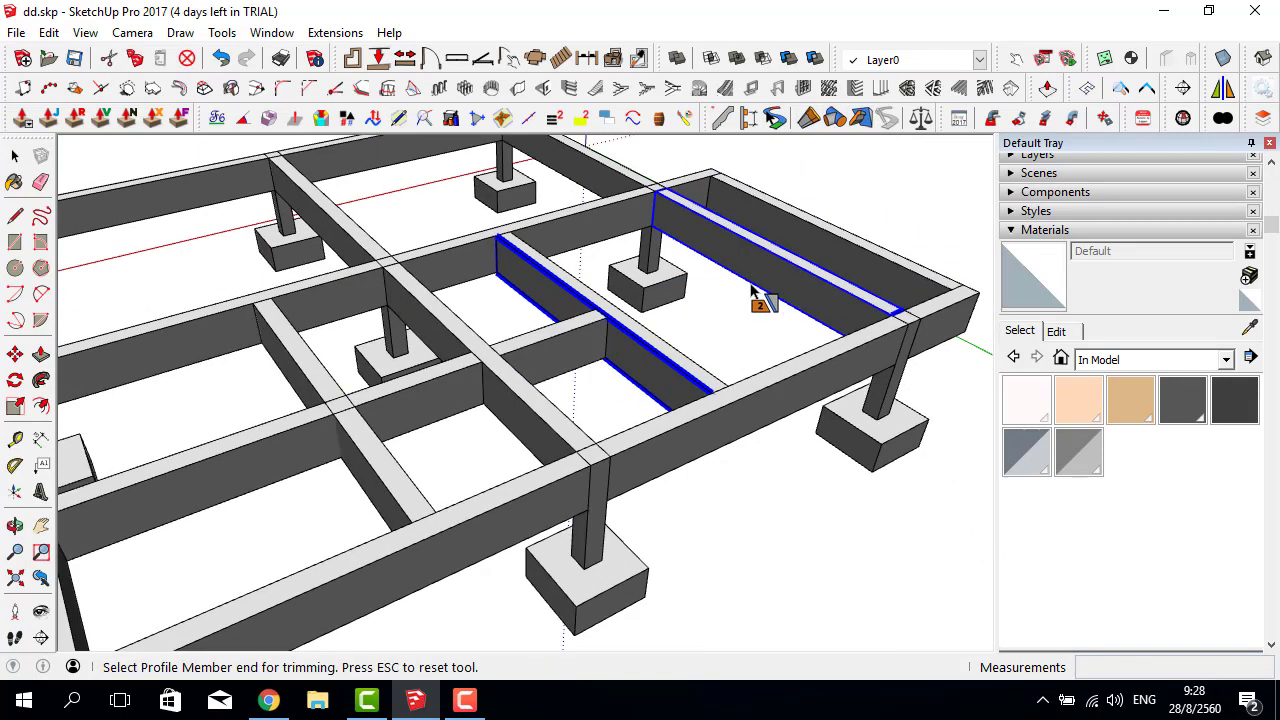
{"action": "scroll", "coordinate": [329, 314], "scroll_direction": "up", "scroll_amount": 2}
{"action": "scroll", "coordinate": [306, 291], "scroll_direction": "up", "scroll_amount": 2}
{"action": "scroll", "coordinate": [157, 293], "scroll_direction": "up", "scroll_amount": 1}
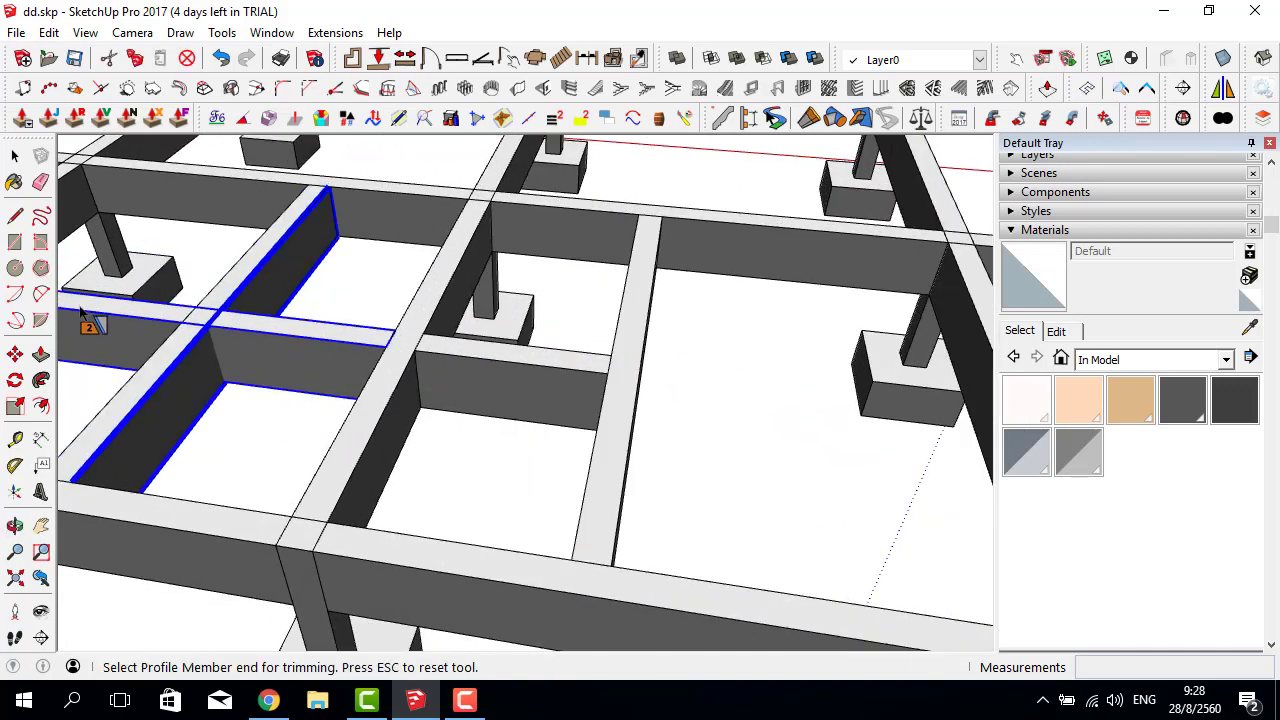
{"action": "scroll", "coordinate": [563, 306], "scroll_direction": "down", "scroll_amount": 3}
{"action": "scroll", "coordinate": [561, 330], "scroll_direction": "up", "scroll_amount": 3}
{"action": "middle_click_drag", "start_coordinate": [561, 330], "coordinate": [500, 320]}
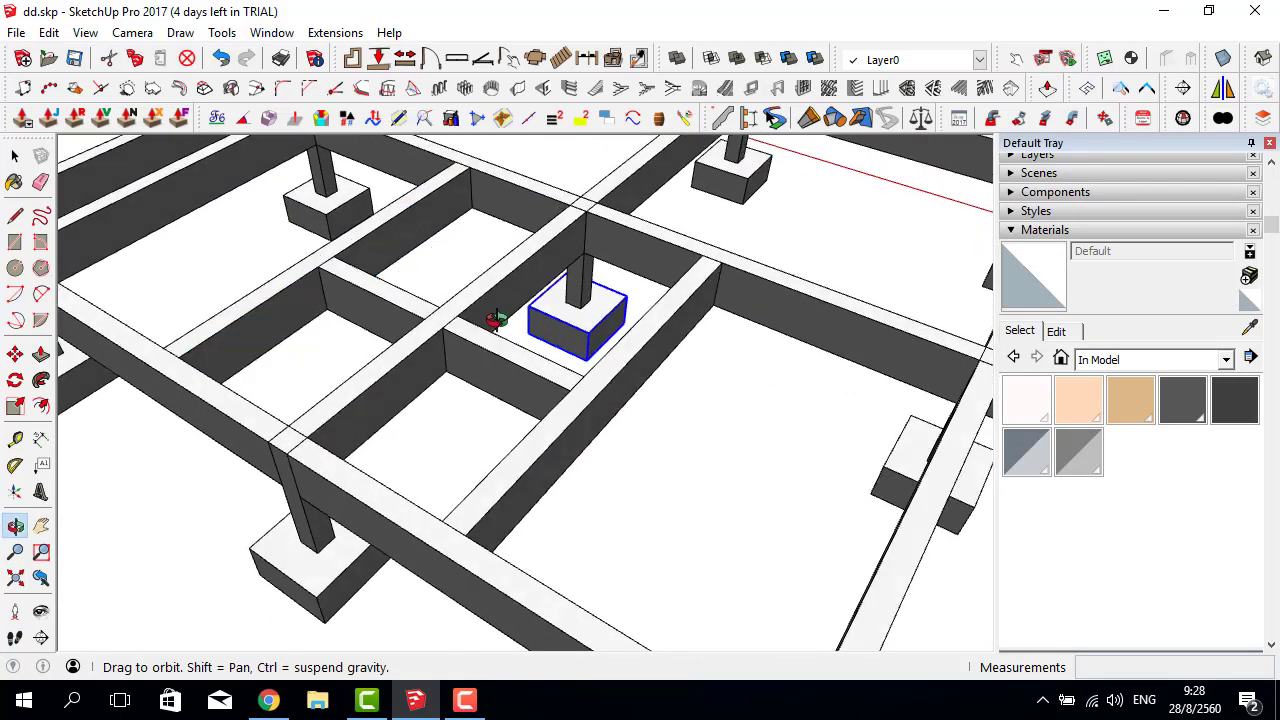
Shorten two inner beam ends, cutting the left-centre beam back 2.05m.
{"action": "left_click", "coordinate": [815, 120]}
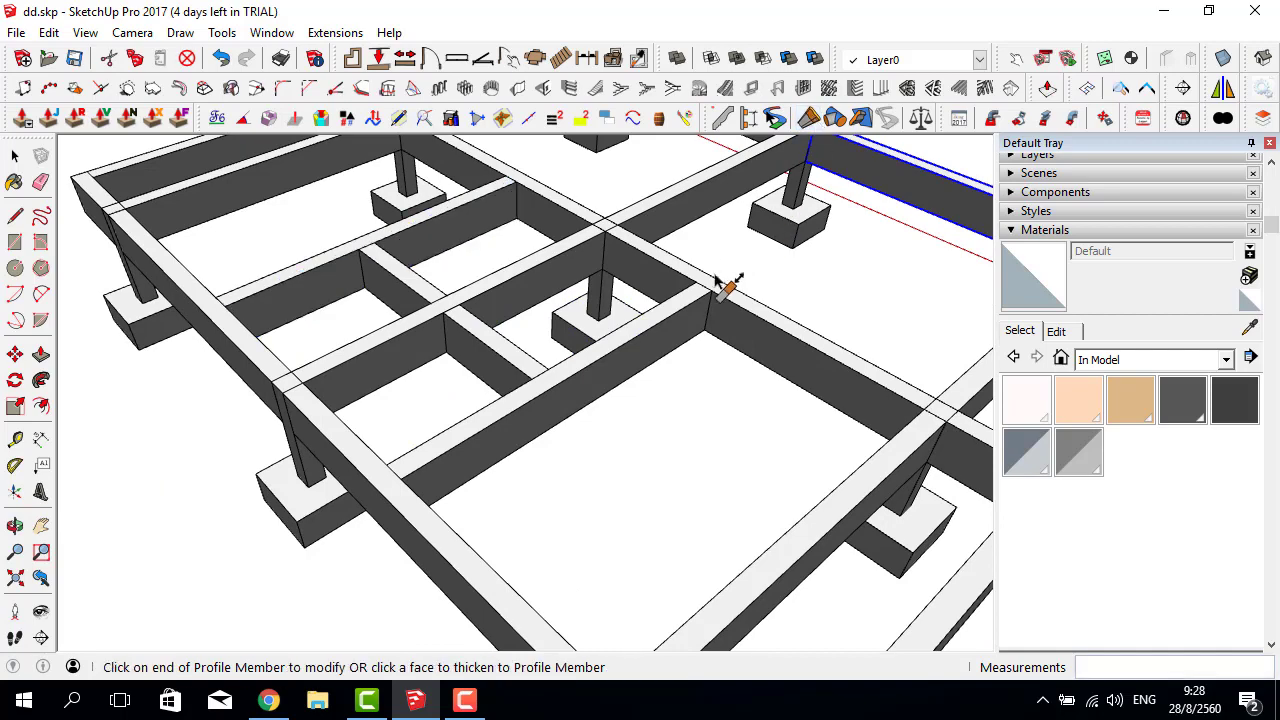
{"action": "left_click", "coordinate": [706, 296]}
{"action": "left_click", "coordinate": [540, 366]}
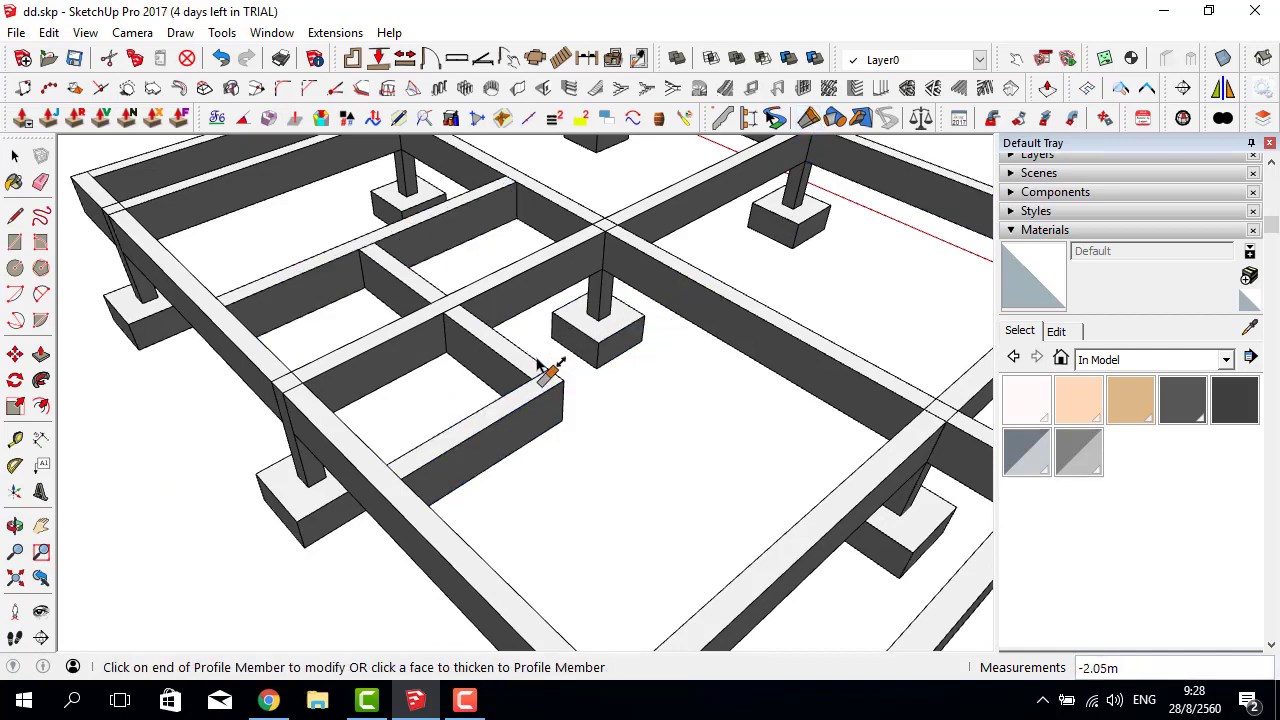
{"action": "left_click", "coordinate": [526, 204]}
{"action": "left_click", "coordinate": [378, 246]}
{"action": "mouse_move", "coordinate": [378, 246]}
{"action": "middle_mouse_down"}
{"action": "mouse_move", "coordinate": [294, 334]}
{"action": "mouse_move", "coordinate": [471, 309]}
{"action": "middle_mouse_up"}
Paint the first shortened beam's end face with FORMWORK.
{"action": "scroll", "coordinate": [357, 329], "scroll_direction": "up", "scroll_amount": 3}
{"action": "scroll", "coordinate": [309, 296], "scroll_direction": "up", "scroll_amount": 2}
{"action": "key", "text": "space"}
{"action": "double_click", "coordinate": [309, 296]}
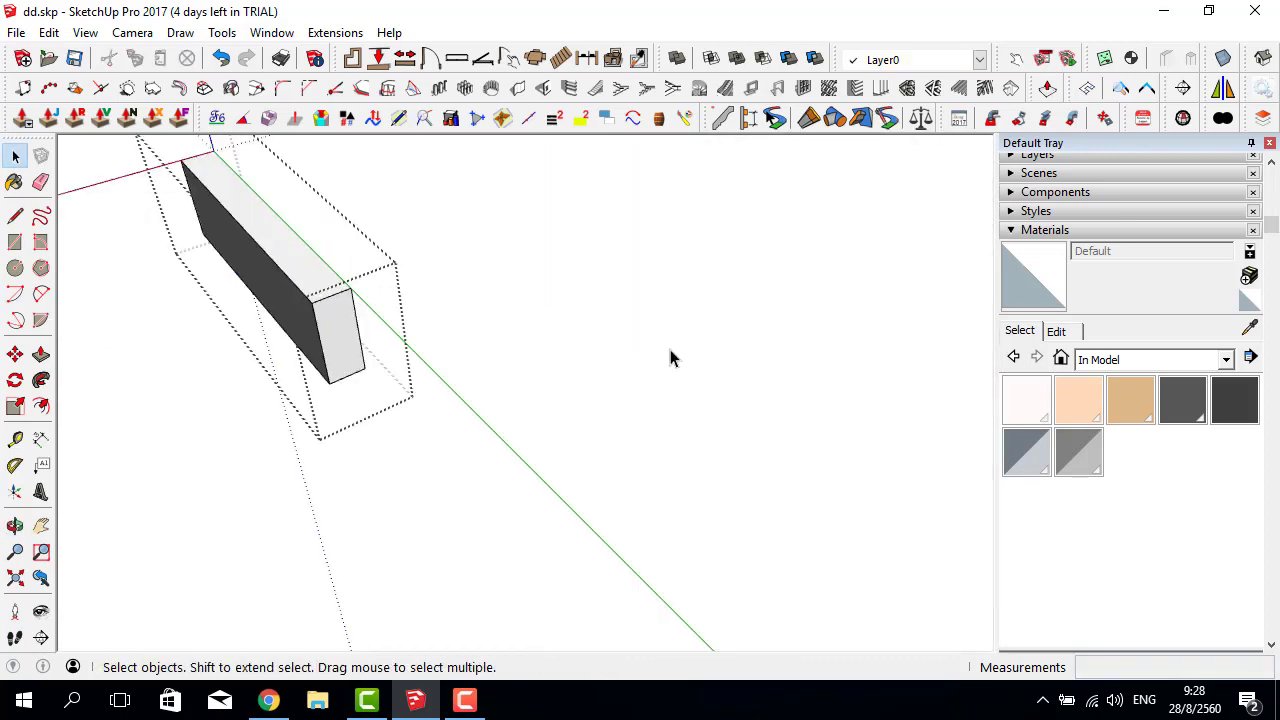
{"action": "left_click", "coordinate": [1183, 400]}
{"action": "left_click", "coordinate": [345, 330]}
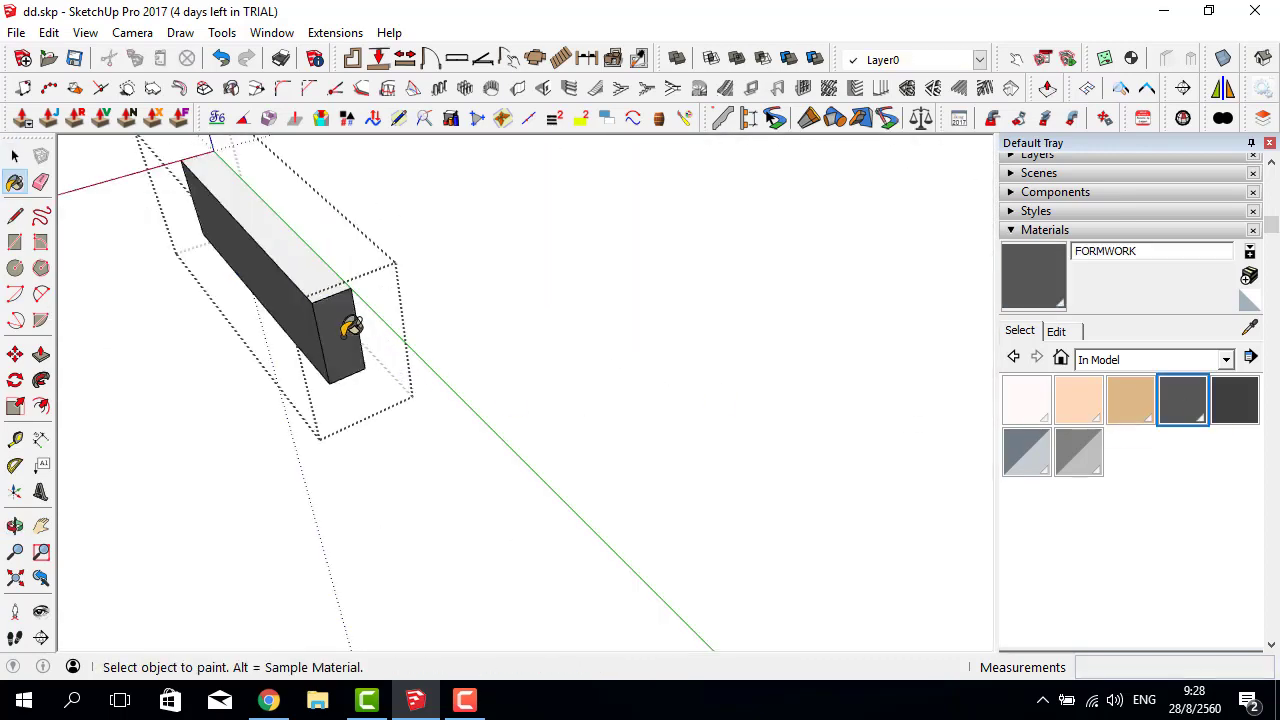
{"action": "key", "text": "space"}
{"action": "left_click", "coordinate": [394, 362]}
Paint the other shortened beam's end face with FORMWORK.
{"action": "middle_click_drag", "start_coordinate": [394, 362], "coordinate": [617, 248]}
{"action": "double_click", "coordinate": [612, 245]}
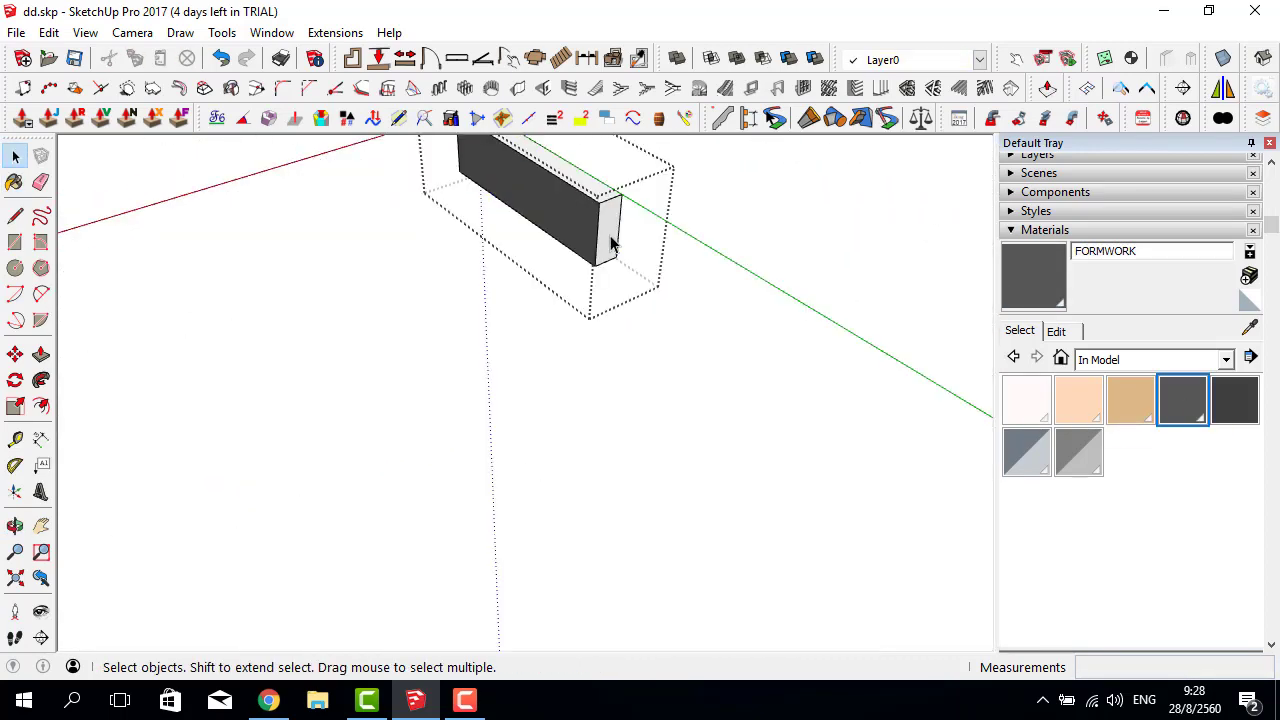
{"action": "key", "text": "b"}
{"action": "left_click", "coordinate": [612, 245]}
{"action": "key", "text": "space"}
{"action": "scroll", "coordinate": [586, 300], "scroll_direction": "down", "scroll_amount": 3}
{"action": "left_click", "coordinate": [586, 320]}
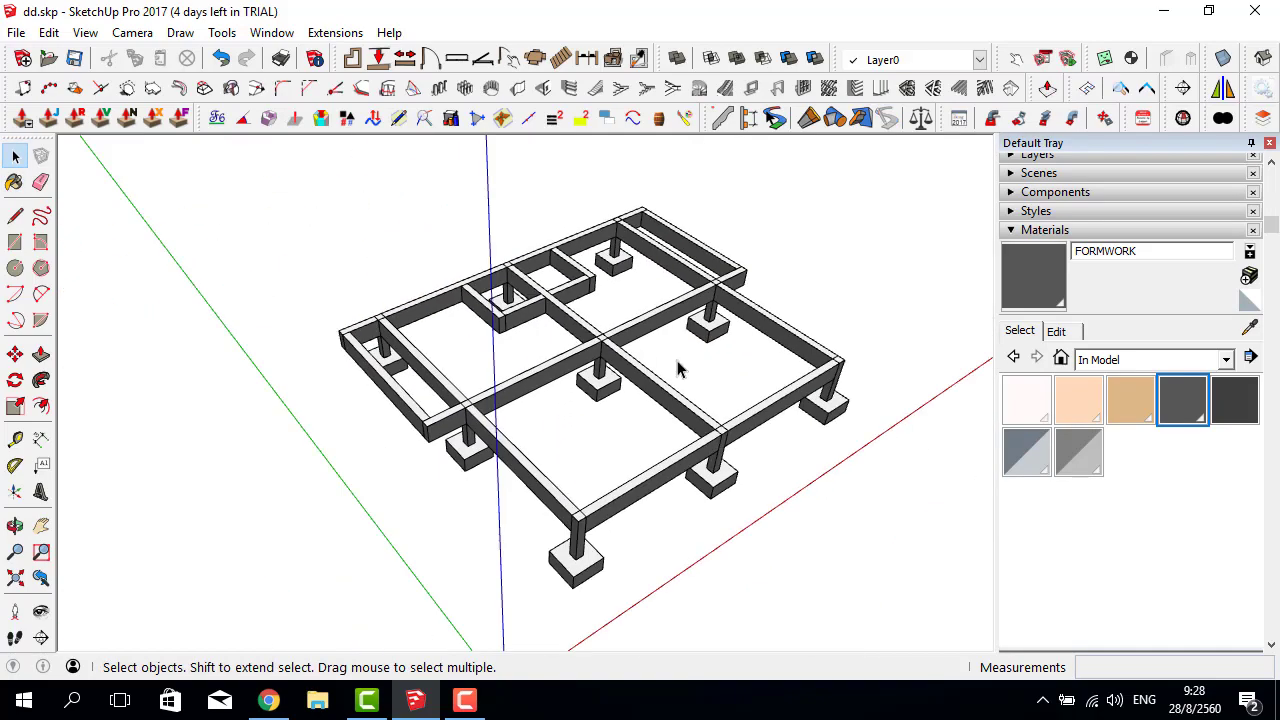
{"action": "mouse_move", "coordinate": [677, 366]}
{"action": "middle_mouse_down"}
{"action": "mouse_move", "coordinate": [304, 211]}
{"action": "mouse_move", "coordinate": [260, 286]}
{"action": "mouse_move", "coordinate": [517, 374]}
{"action": "mouse_move", "coordinate": [577, 289]}
{"action": "mouse_move", "coordinate": [585, 430]}
{"action": "mouse_move", "coordinate": [420, 378]}
{"action": "middle_mouse_up"}
{"action": "key", "text": "space"}
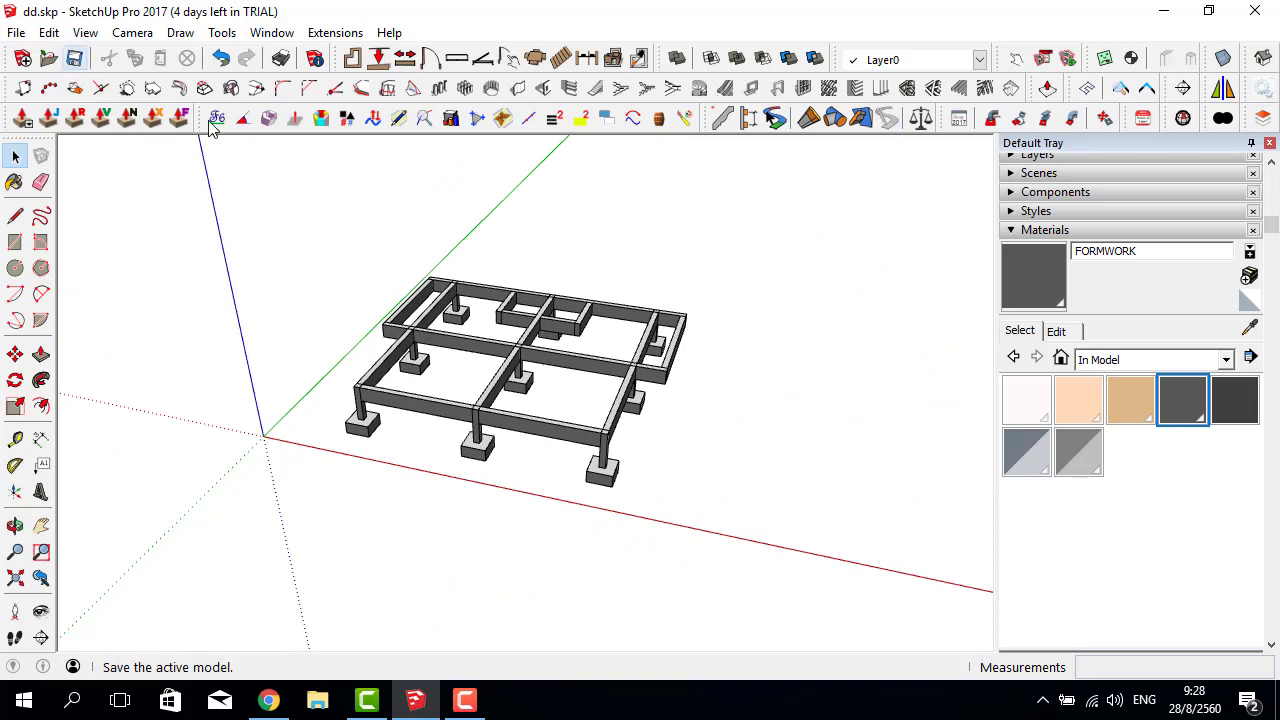
Generate a PB Quantifier Cost Detail Report for the whole foundation, sorted by Code.
{"action": "scroll", "coordinate": [380, 255], "scroll_direction": "down", "scroll_amount": 2}
{"action": "left_click_drag", "start_coordinate": [193, 180], "coordinate": [726, 478]}
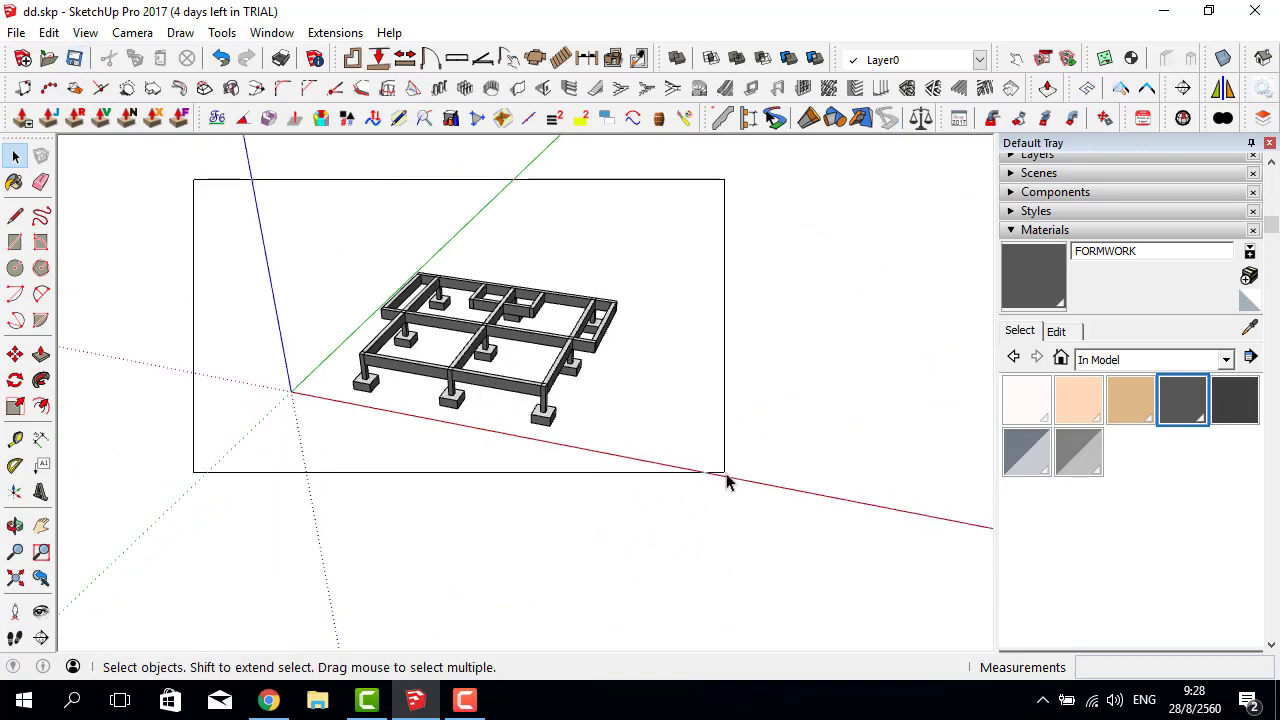
{"action": "left_click", "coordinate": [920, 119]}
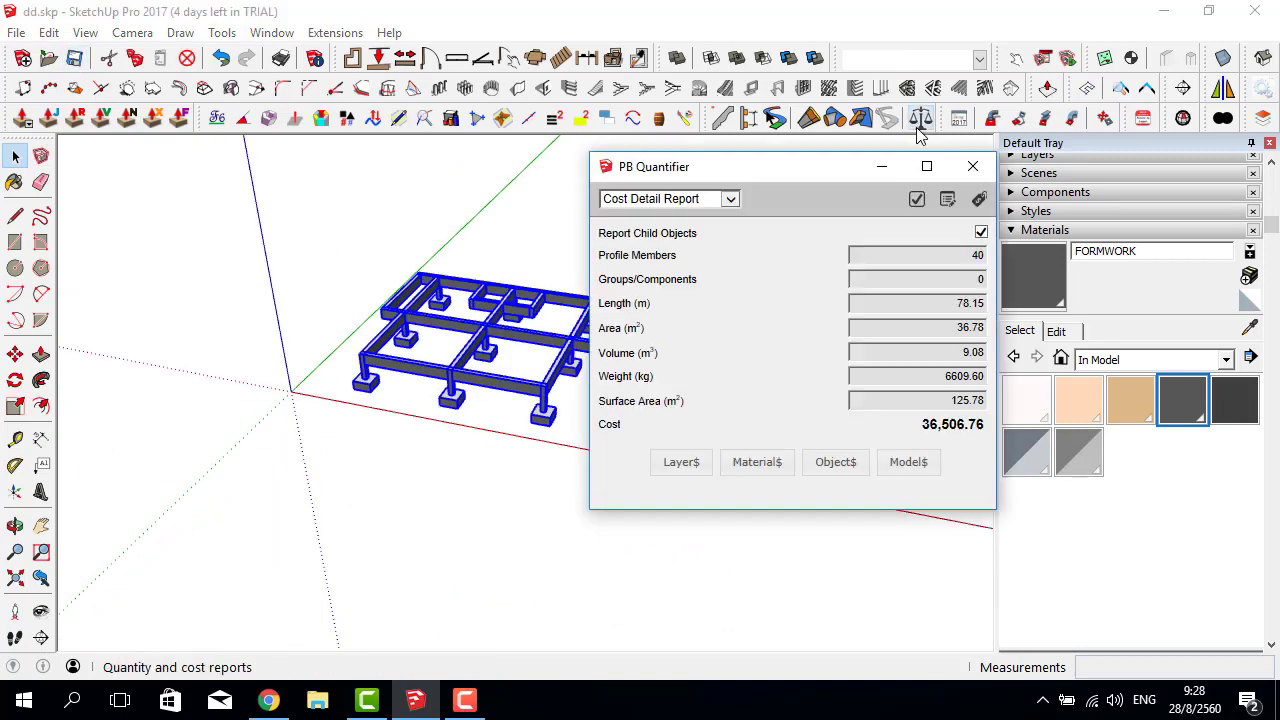
{"action": "left_click", "coordinate": [917, 200]}
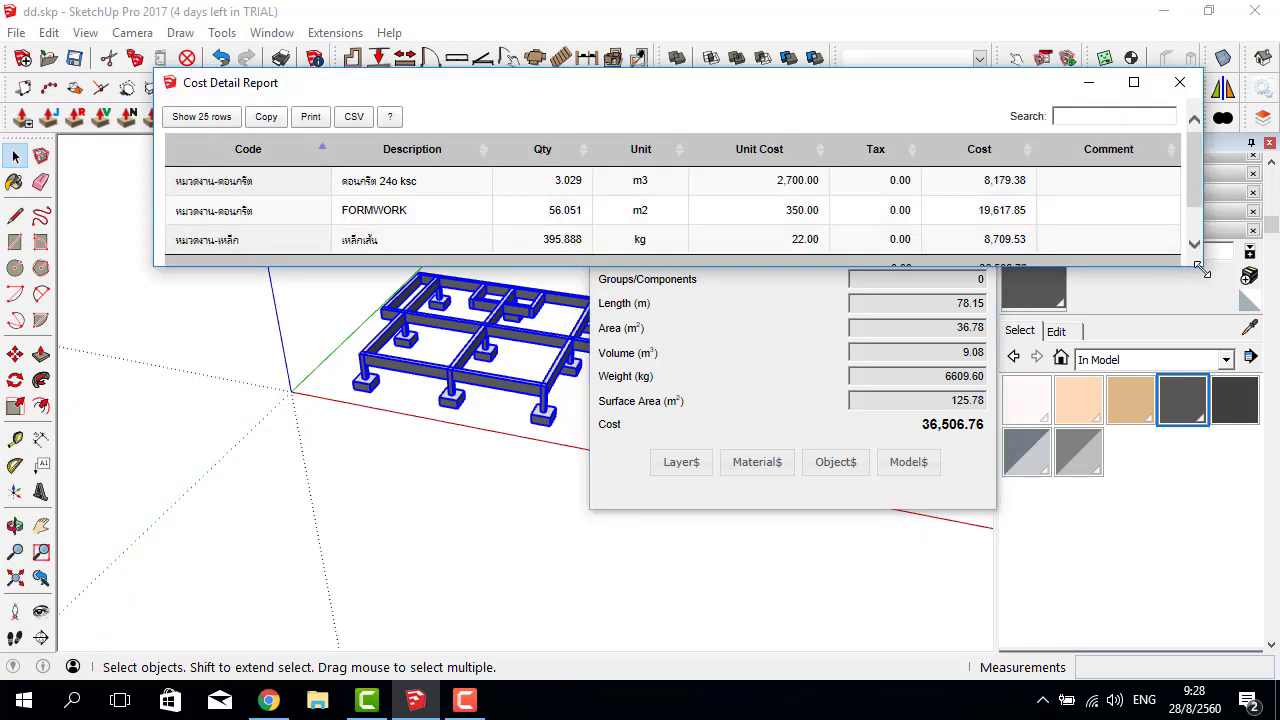
{"action": "left_click_drag", "start_coordinate": [1203, 271], "coordinate": [1118, 284]}
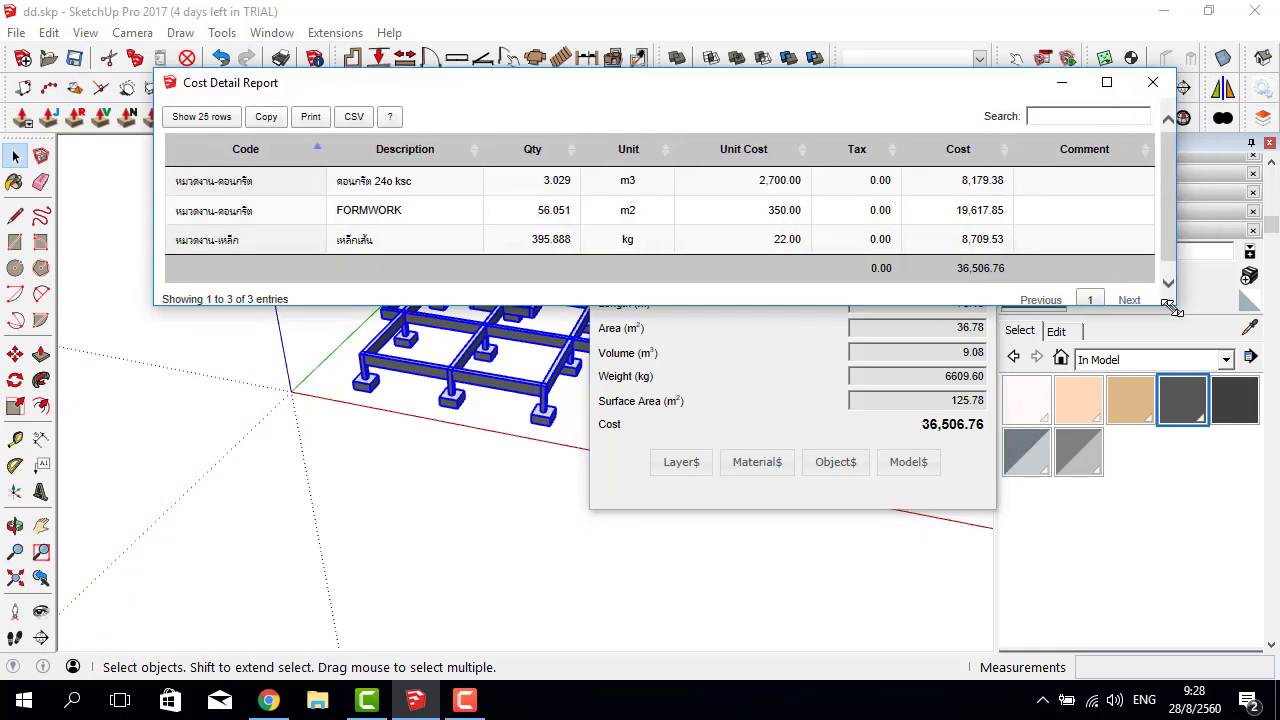
{"action": "left_click", "coordinate": [276, 157]}
Open the concrete layer's cost data.
{"action": "middle_click_drag", "start_coordinate": [311, 292], "coordinate": [229, 425]}
{"action": "scroll", "coordinate": [357, 299], "scroll_direction": "up", "scroll_amount": 2}
{"action": "scroll", "coordinate": [293, 313], "scroll_direction": "up", "scroll_amount": 2}
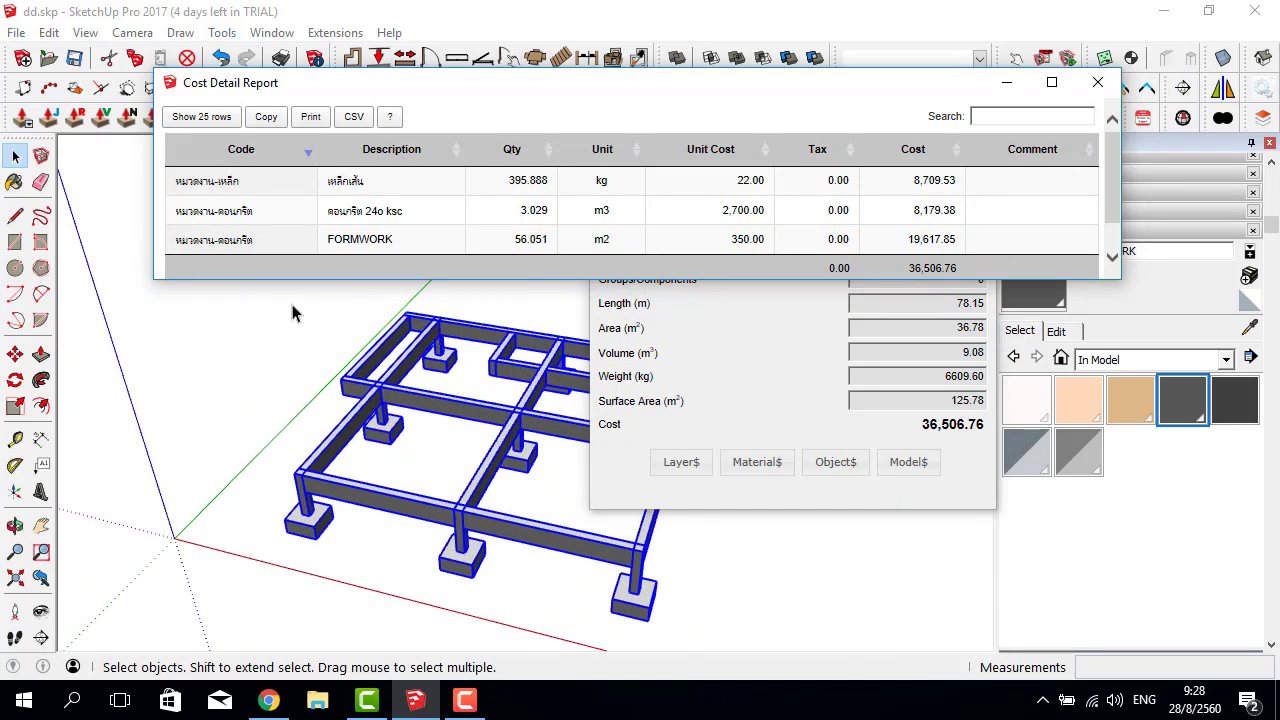
{"action": "scroll", "coordinate": [293, 313], "scroll_direction": "down", "scroll_amount": 2}
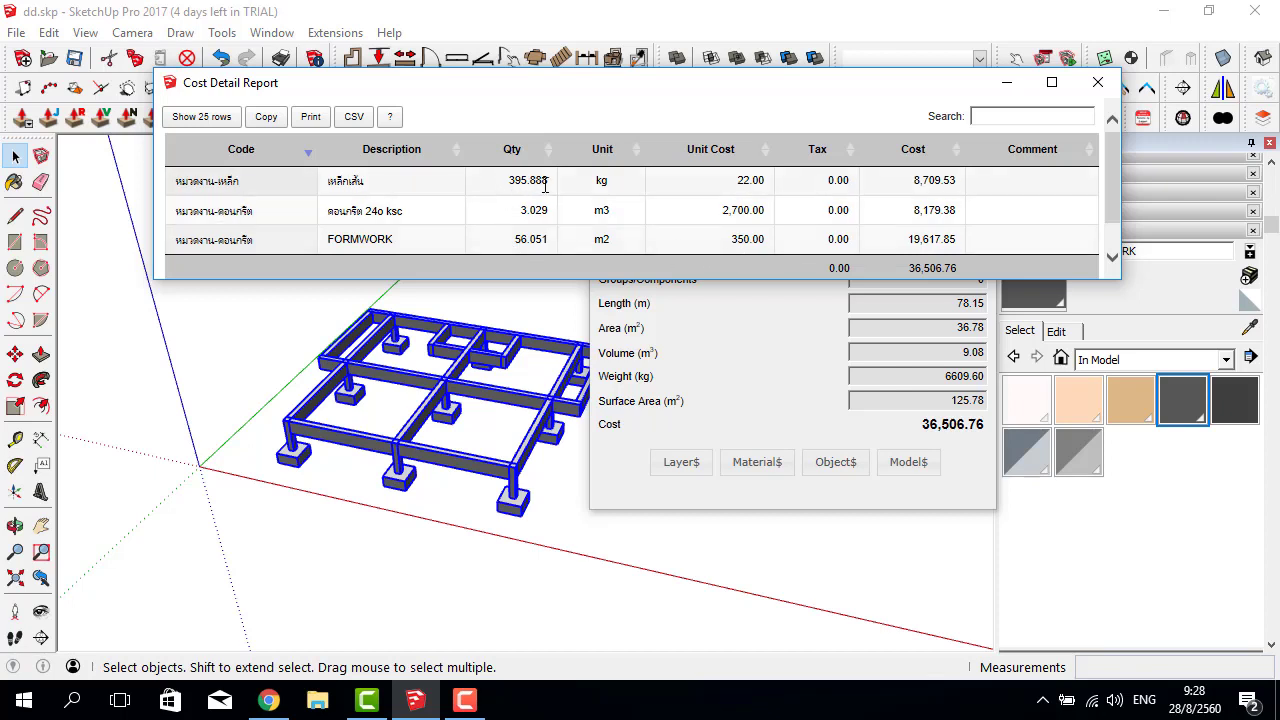
{"action": "mouse_move", "coordinate": [500, 320]}
{"action": "middle_mouse_down"}
{"action": "mouse_move", "coordinate": [400, 430]}
{"action": "mouse_move", "coordinate": [410, 425]}
{"action": "middle_mouse_up"}
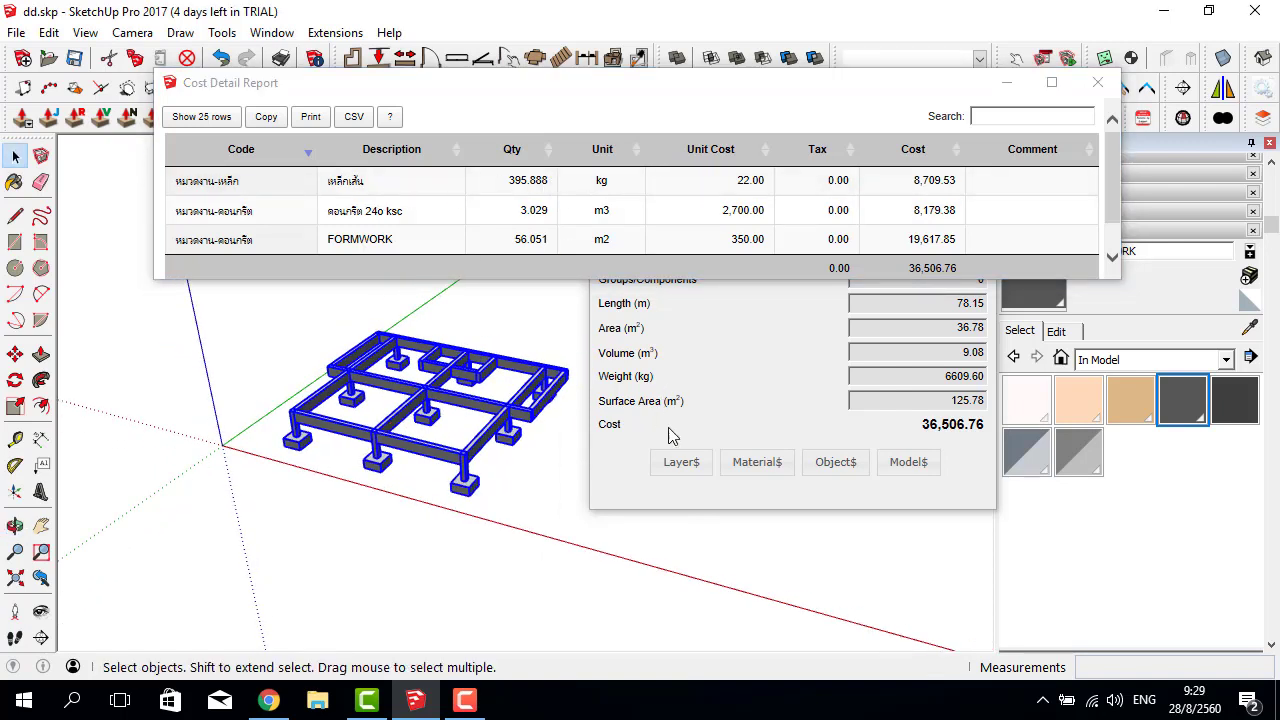
{"action": "left_click", "coordinate": [681, 462]}
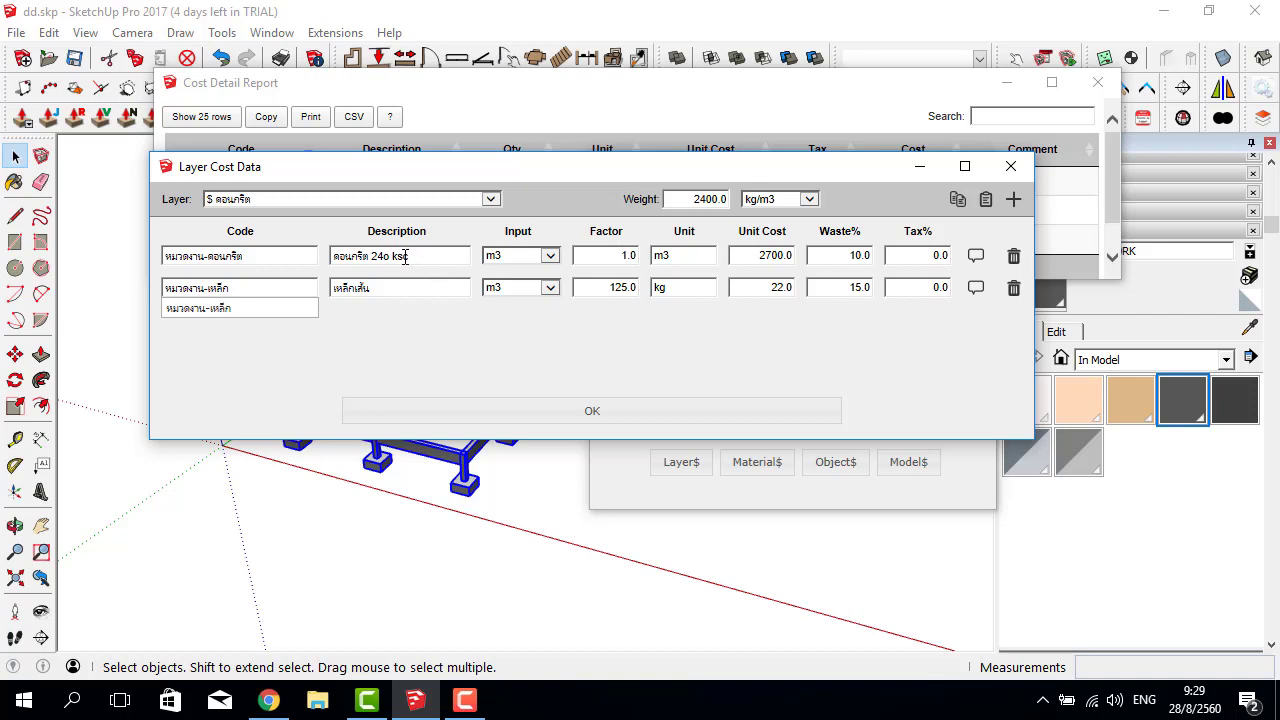
{"action": "type", "text": "0"}
Confirm the concrete item's description as 240 ksc and apply the cost changes.
{"action": "left_click", "coordinate": [277, 309]}
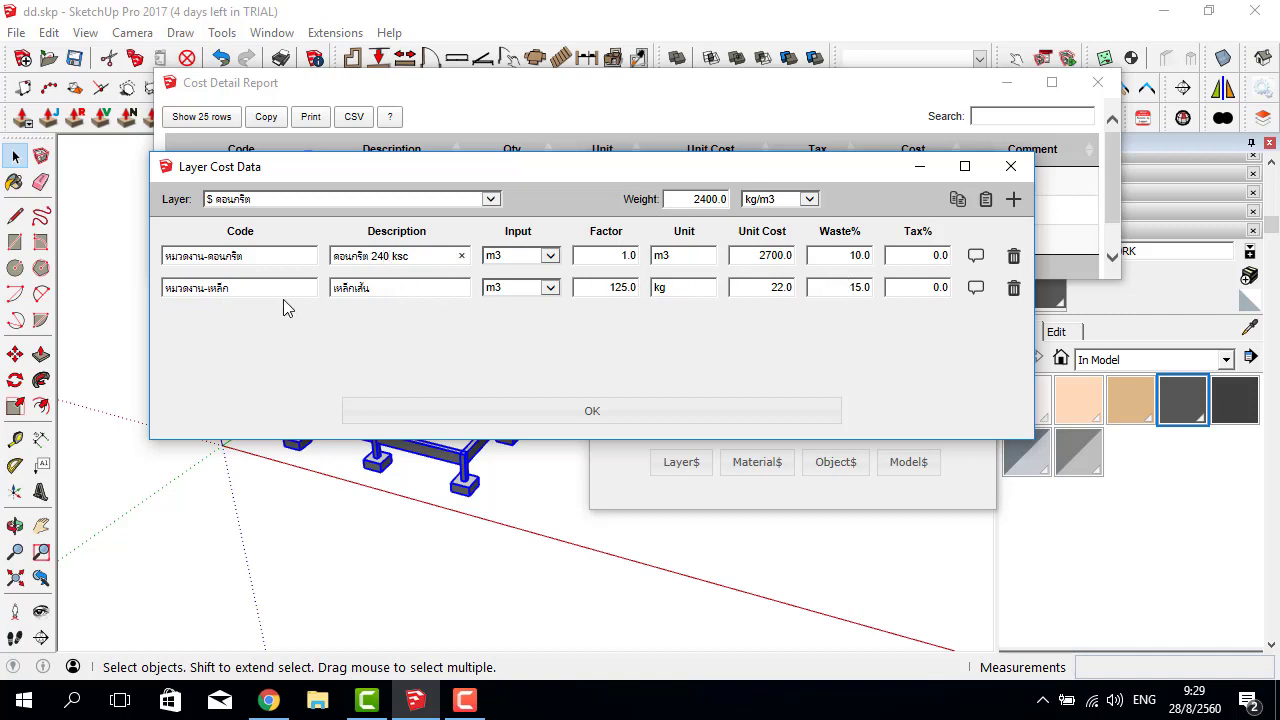
{"action": "left_click", "coordinate": [605, 411]}
{"action": "middle_click_drag", "start_coordinate": [394, 404], "coordinate": [558, 490]}
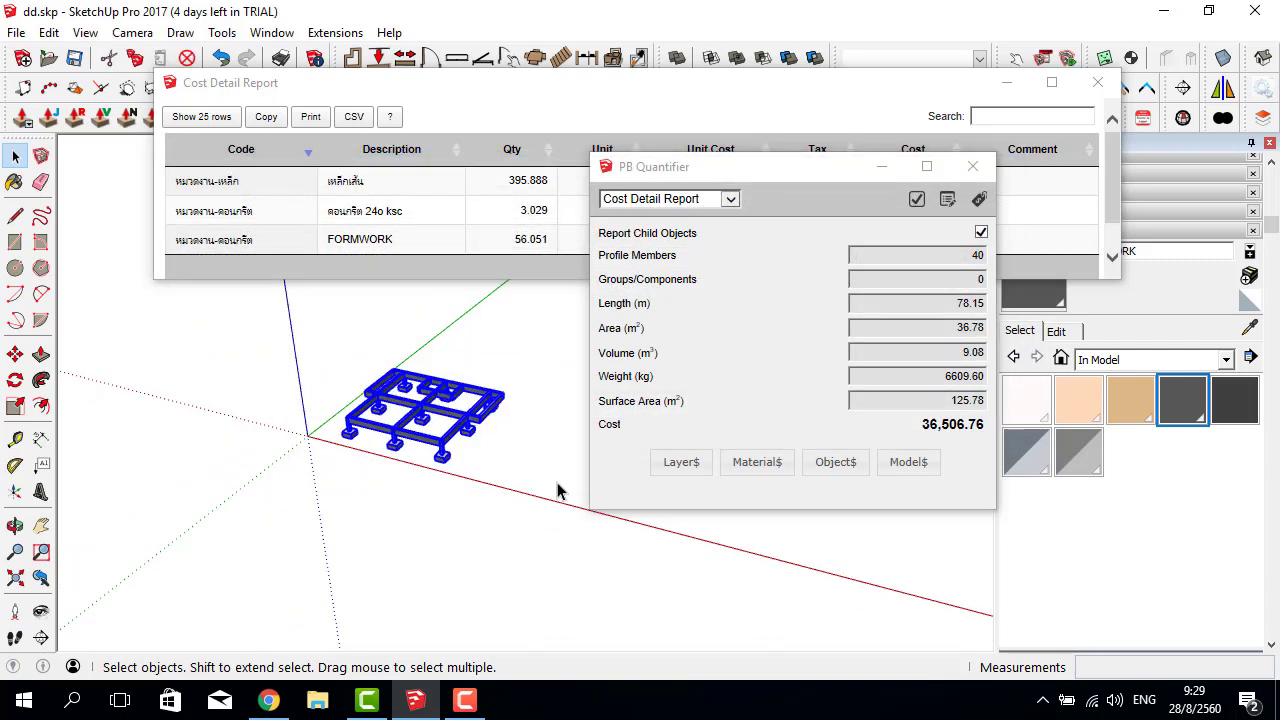
{"action": "left_click_drag", "start_coordinate": [997, 88], "coordinate": [1037, 235]}
Make คอนกรีต the current layer and close the cost report windows.
{"action": "left_click", "coordinate": [955, 58]}
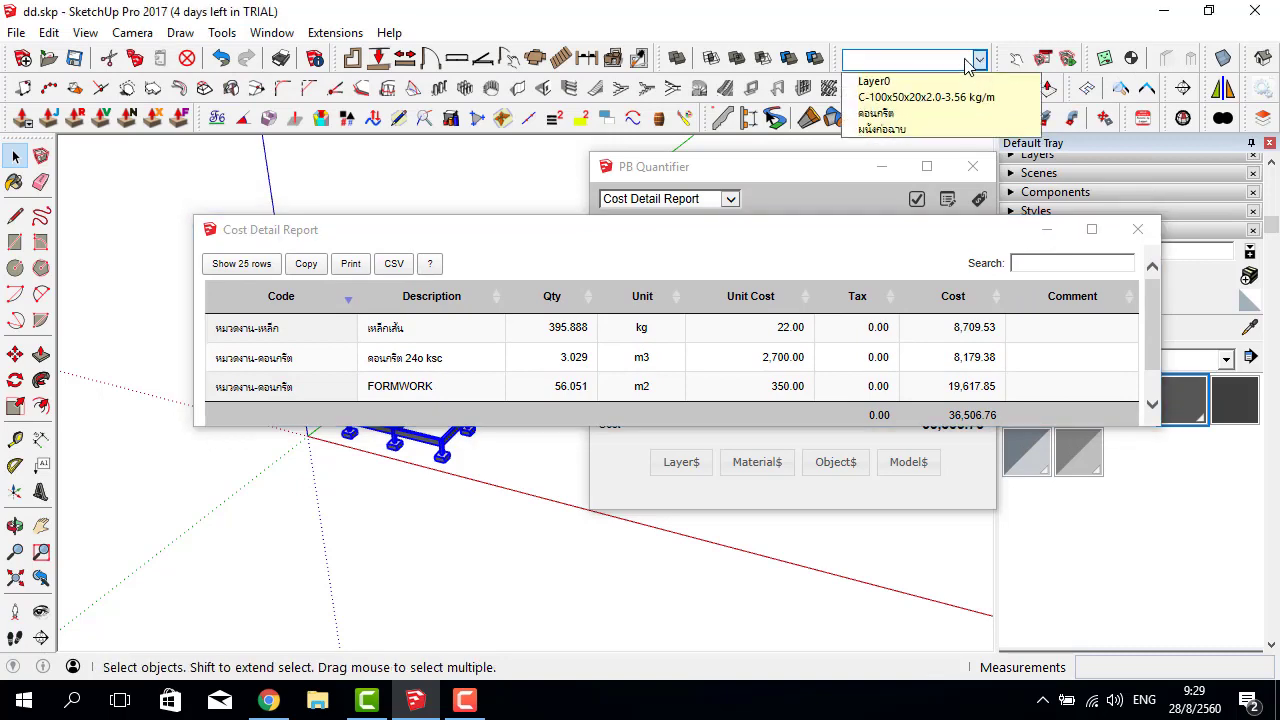
{"action": "left_click", "coordinate": [898, 113]}
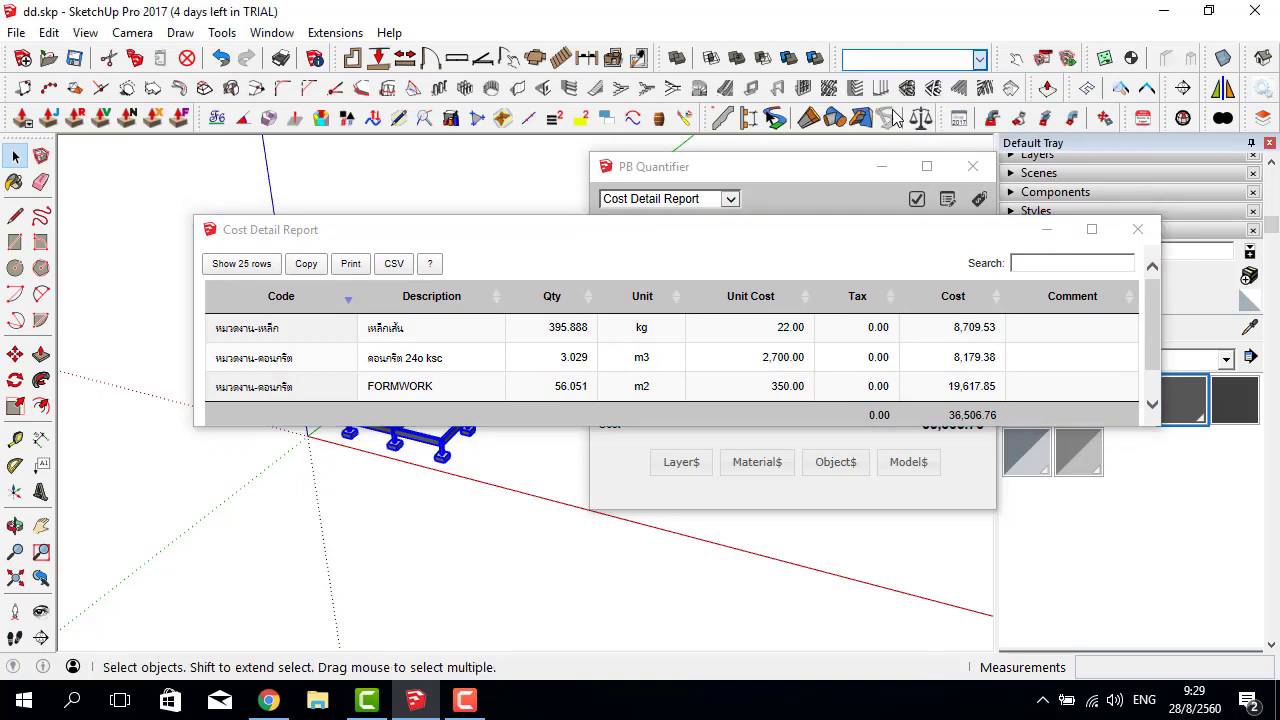
{"action": "left_click", "coordinate": [1137, 229]}
{"action": "left_click", "coordinate": [973, 166]}
{"action": "left_click", "coordinate": [646, 306]}
Reselect the whole foundation model and reopen the PB Quantifier panel.
{"action": "left_click_drag", "start_coordinate": [238, 288], "coordinate": [598, 494]}
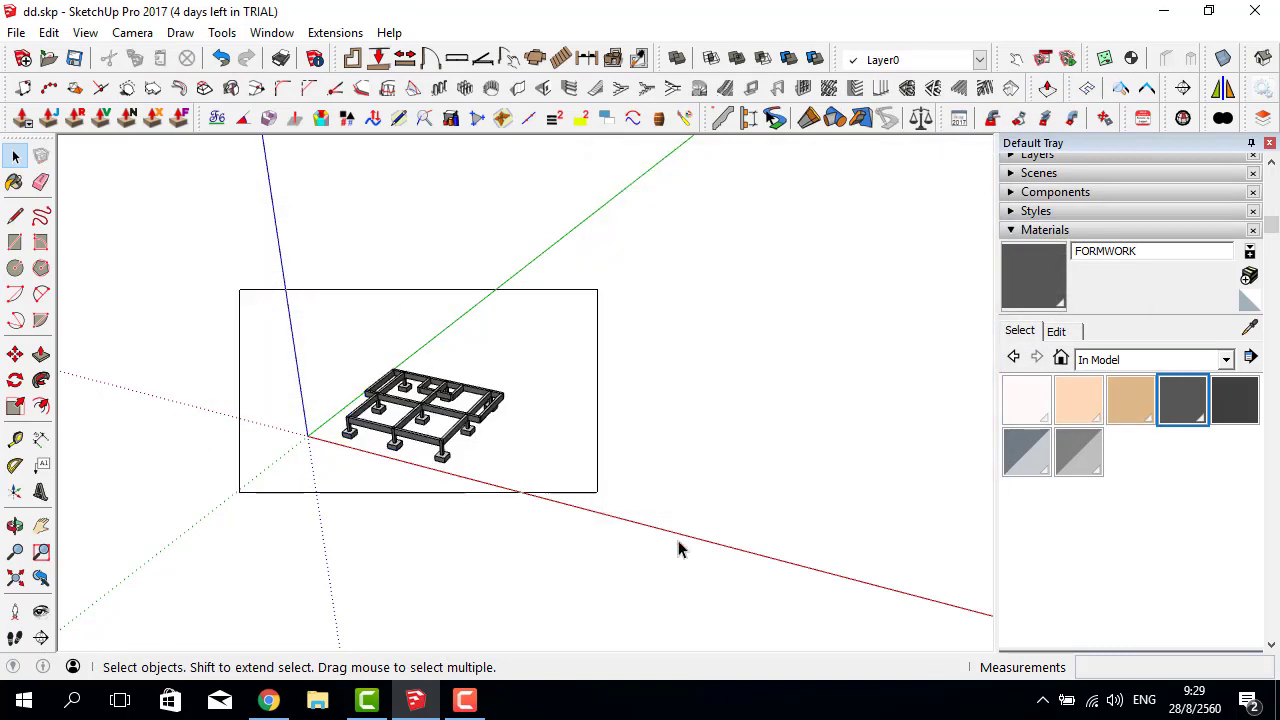
{"action": "left_click", "coordinate": [920, 118]}
{"action": "scroll", "coordinate": [424, 420], "scroll_direction": "up", "scroll_amount": 3}
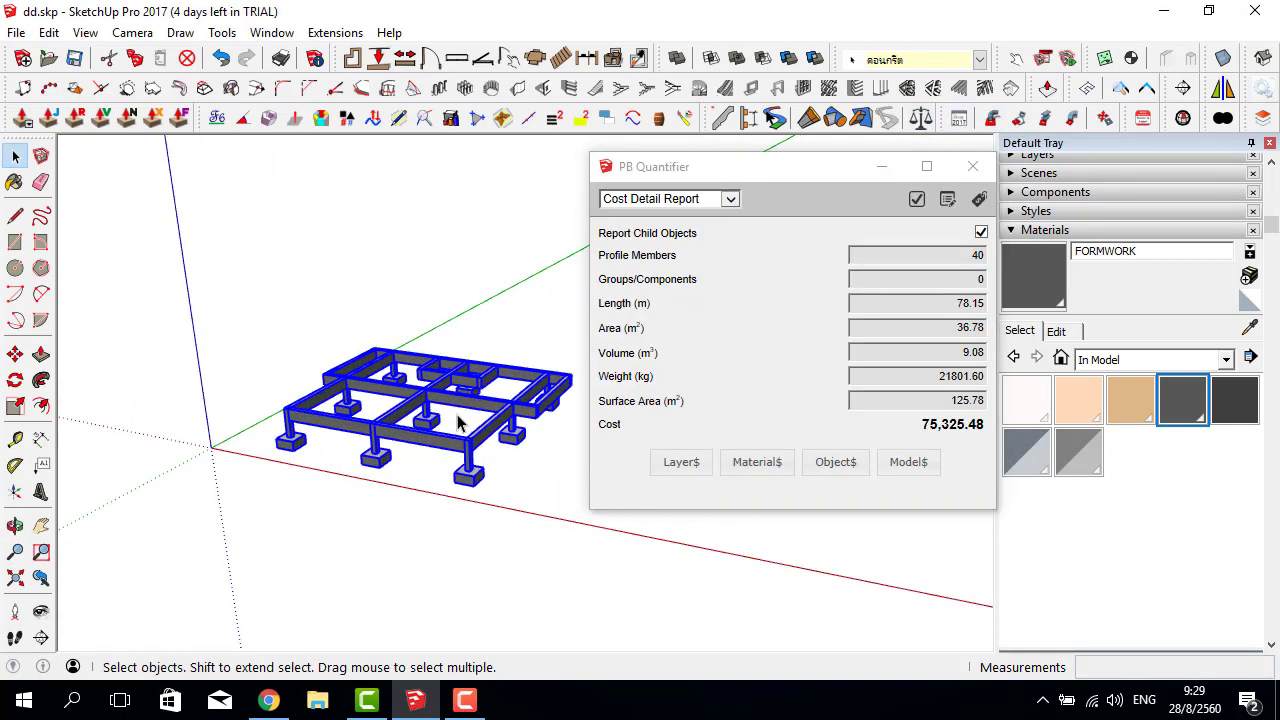
Set the B1 profile's layer to คอนกรีต in Profile Builder 2.
{"action": "left_click", "coordinate": [722, 118]}
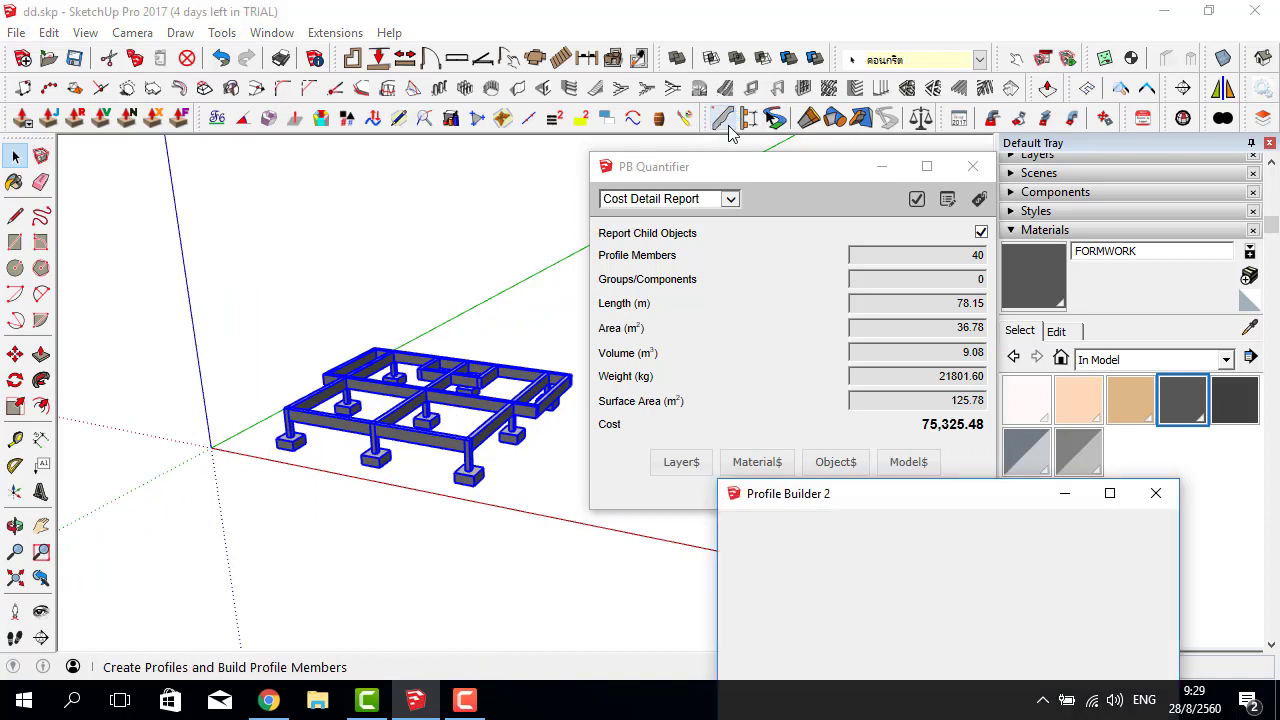
{"action": "mouse_move", "coordinate": [958, 486]}
{"action": "left_mouse_down"}
{"action": "mouse_move", "coordinate": [874, 220]}
{"action": "mouse_move", "coordinate": [877, 166]}
{"action": "left_mouse_up"}
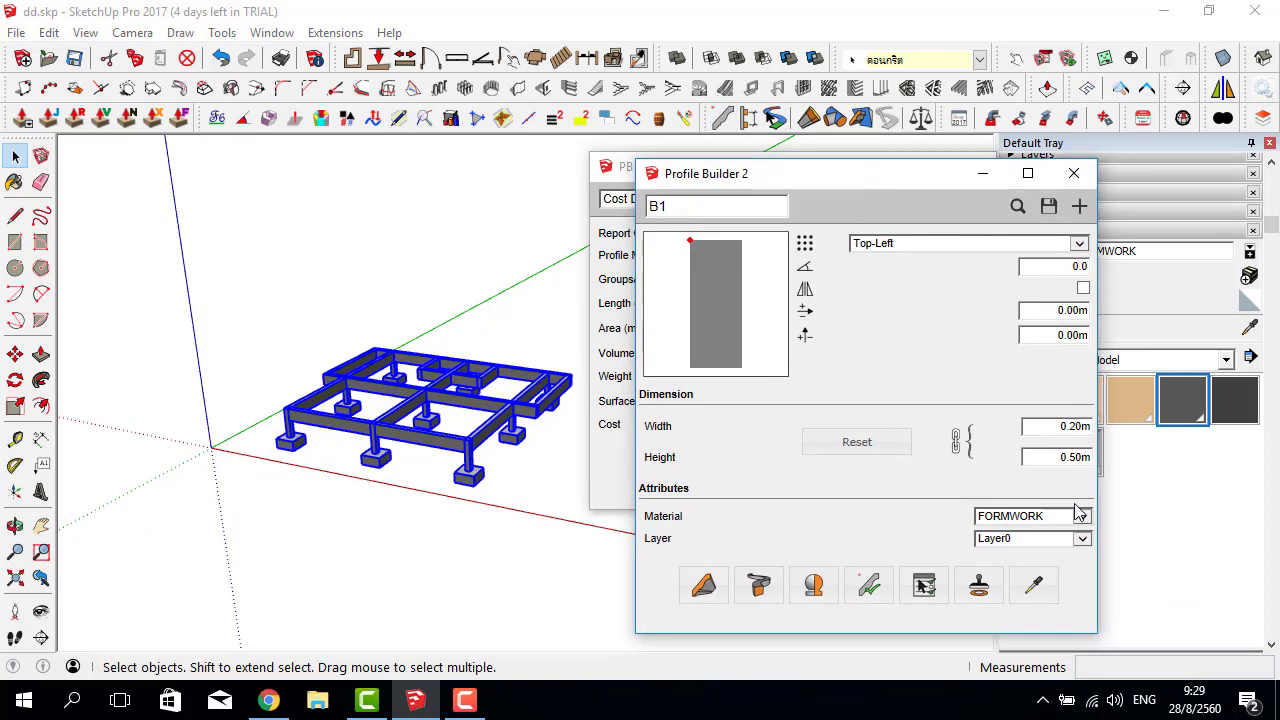
{"action": "left_click", "coordinate": [1086, 540]}
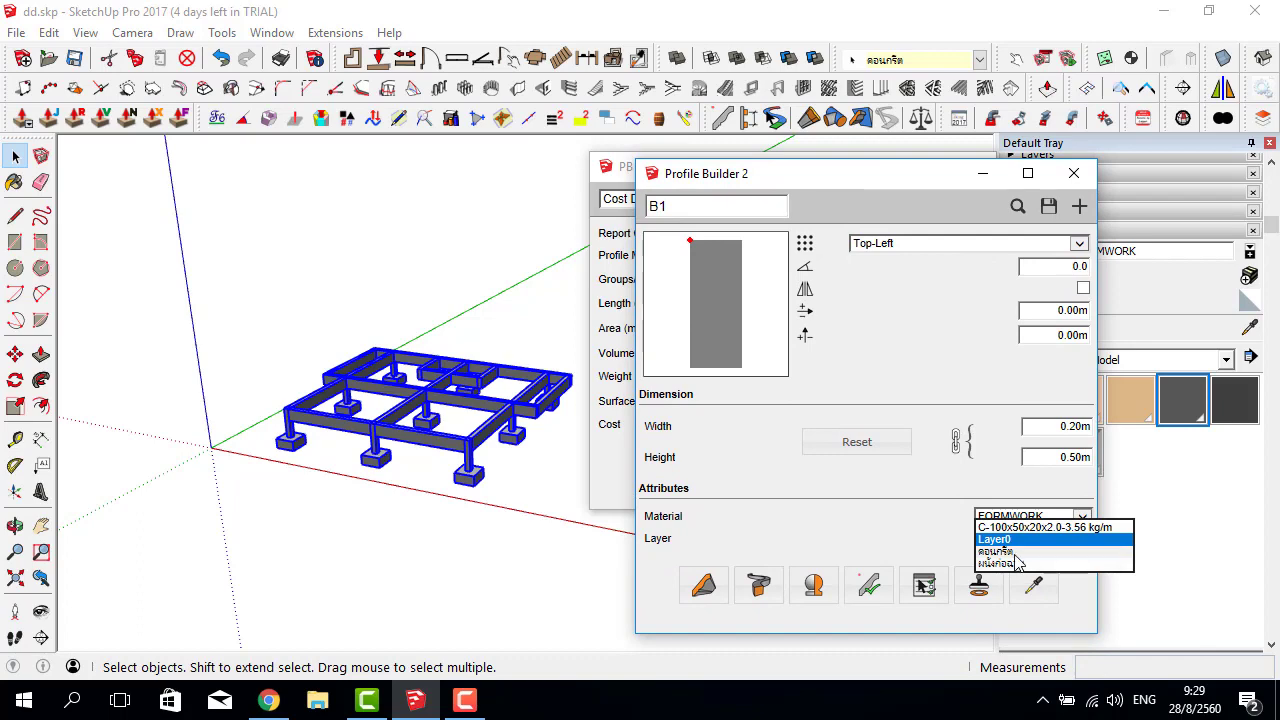
{"action": "left_click", "coordinate": [1018, 560]}
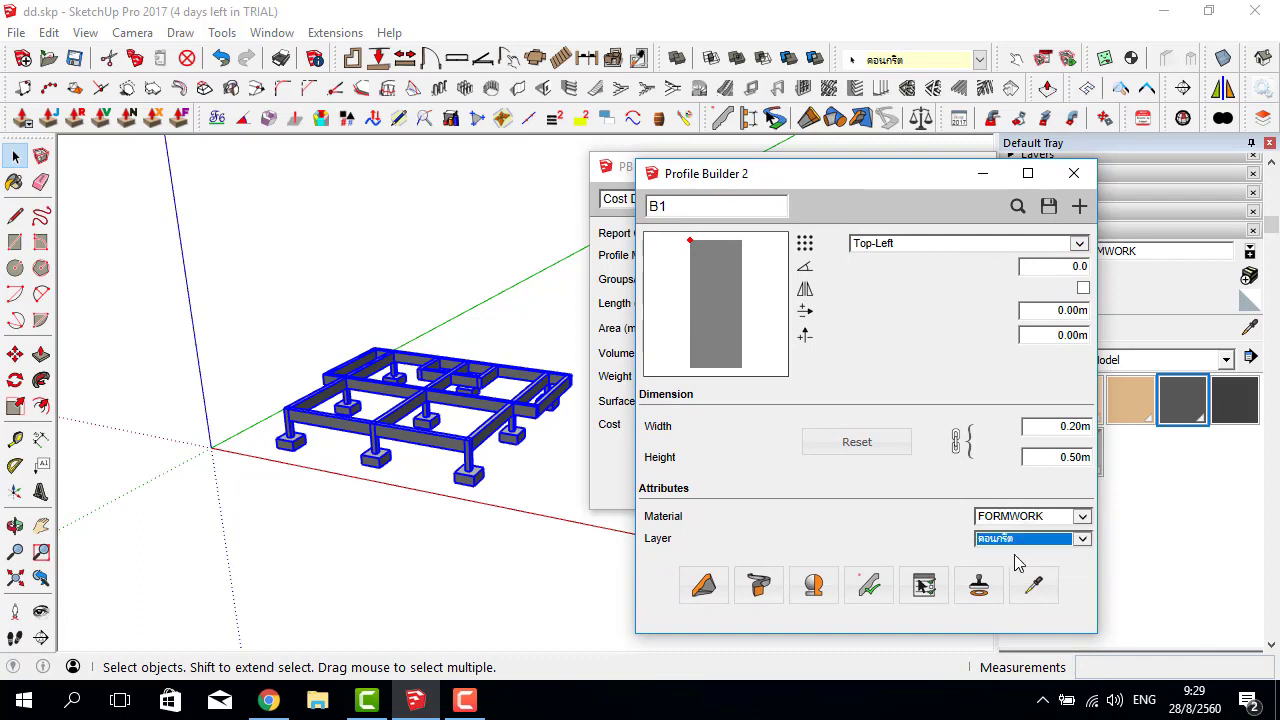
{"action": "left_click", "coordinate": [1070, 176]}
Regenerate the cost detail report for the whole foundation model, then close it.
{"action": "left_click_drag", "start_coordinate": [230, 292], "coordinate": [714, 547]}
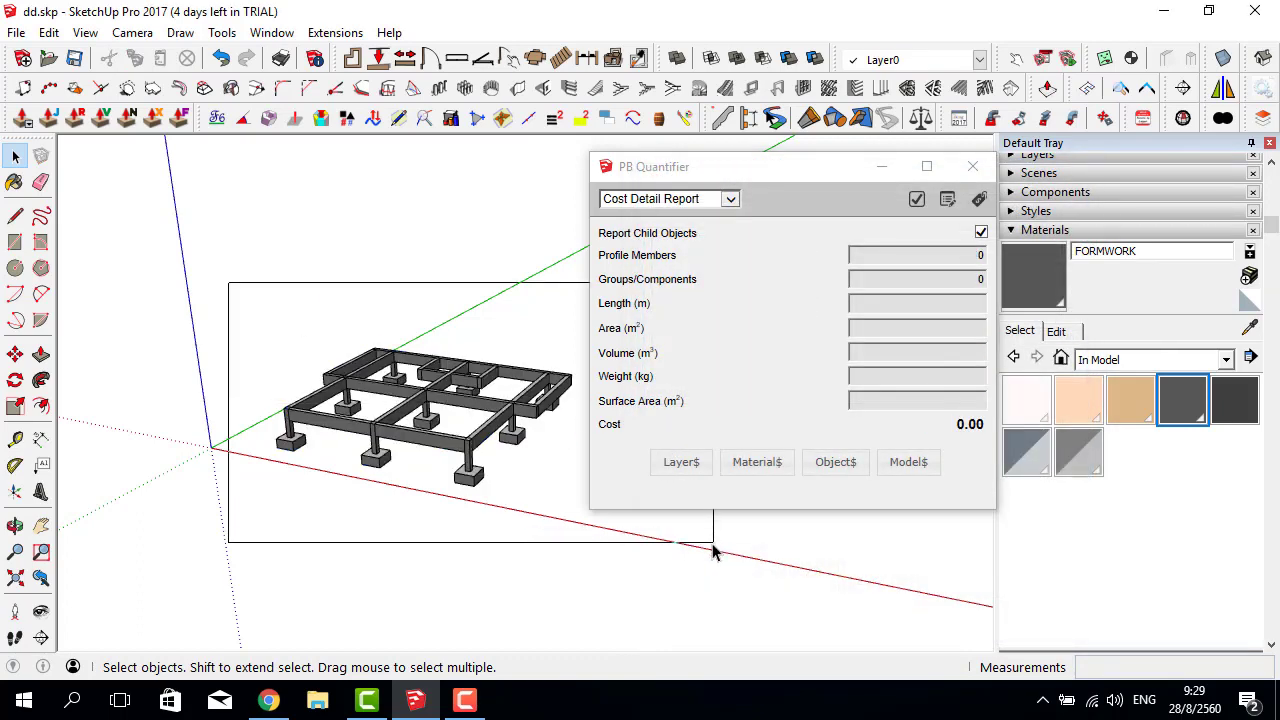
{"action": "left_click", "coordinate": [917, 199]}
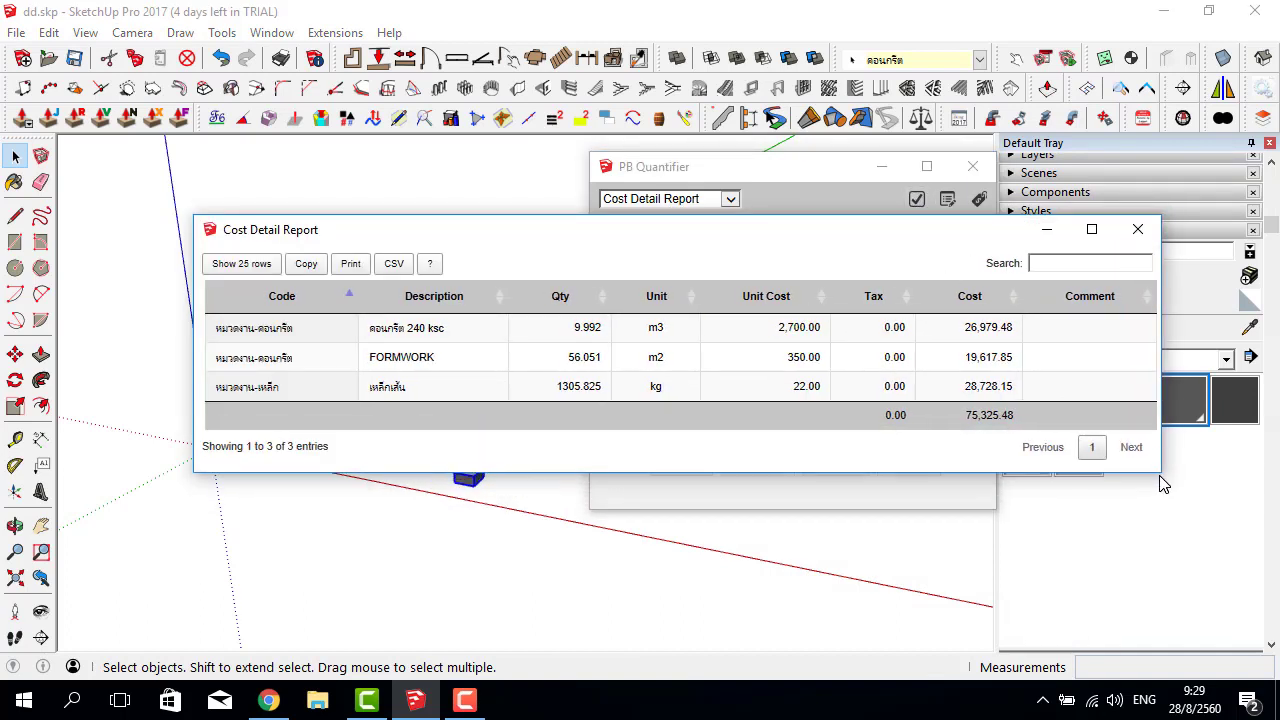
{"action": "left_click_drag", "start_coordinate": [1163, 484], "coordinate": [1157, 477]}
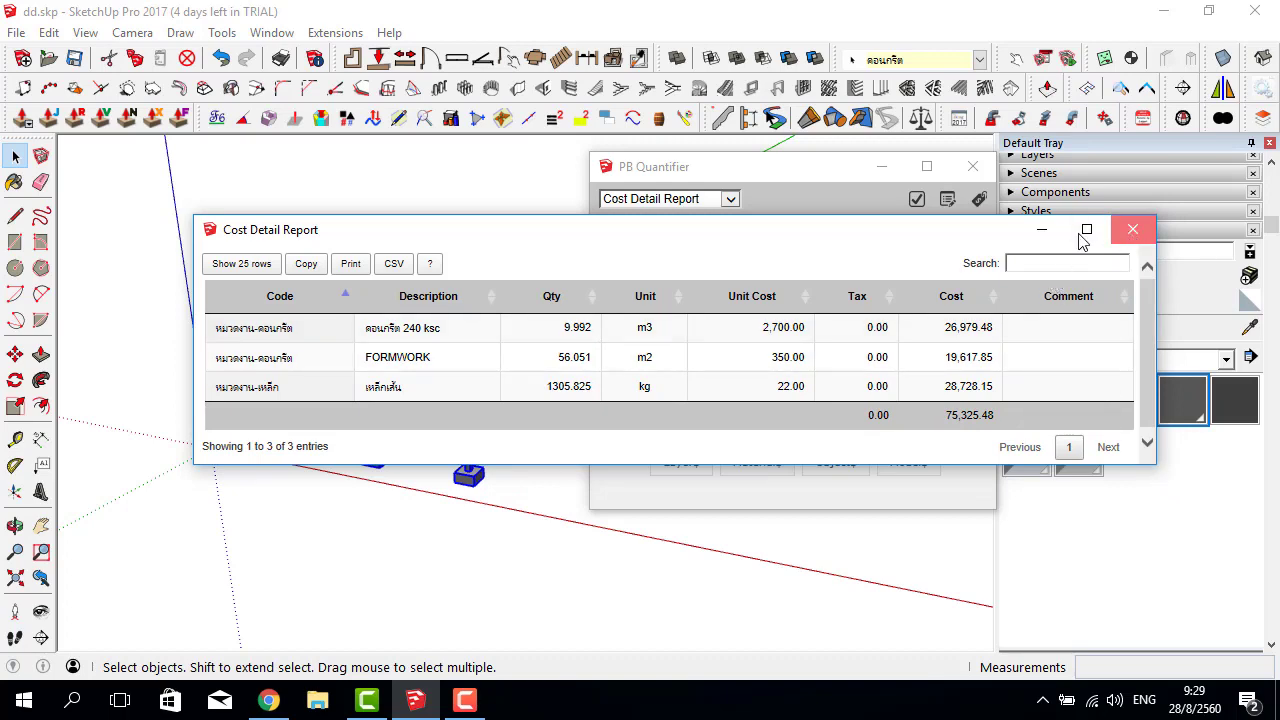
{"action": "left_click", "coordinate": [1133, 229]}
{"action": "left_click", "coordinate": [380, 286]}
Open the Component Report for the model and read its 75,325.48 total.
{"action": "left_click_drag", "start_coordinate": [194, 276], "coordinate": [615, 548]}
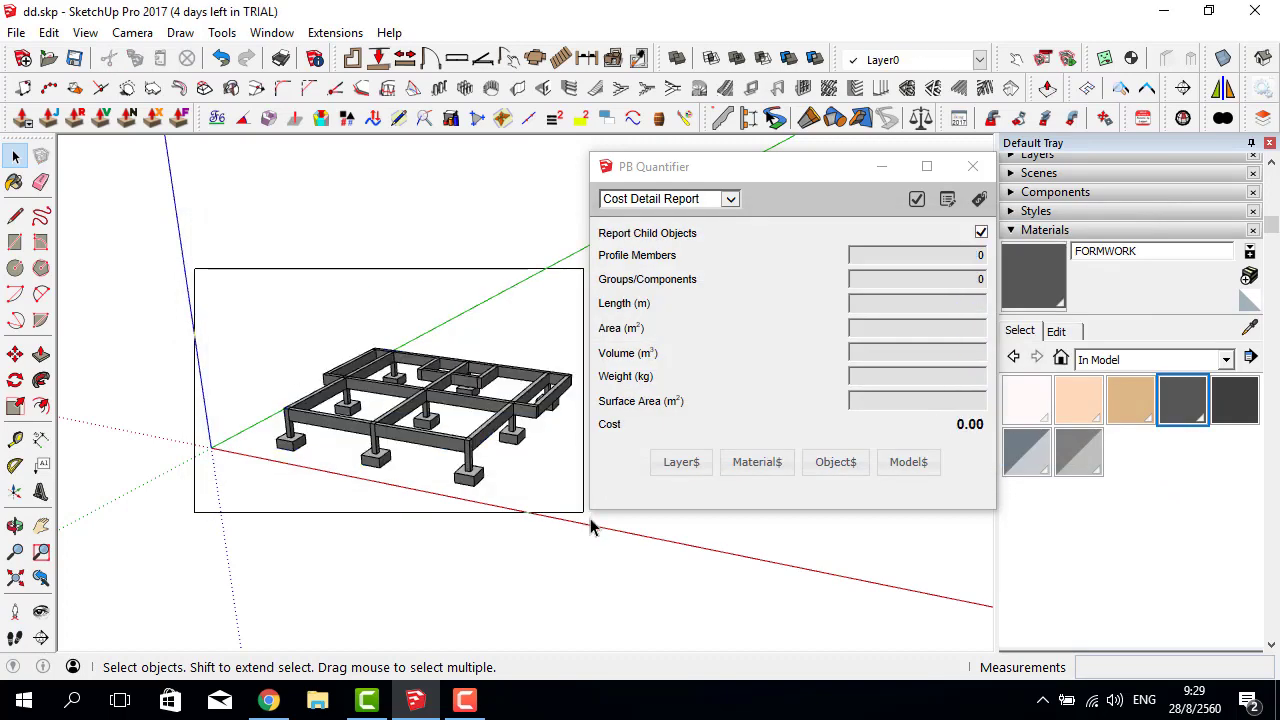
{"action": "left_click", "coordinate": [713, 200]}
{"action": "left_click", "coordinate": [660, 177]}
{"action": "left_click", "coordinate": [916, 199]}
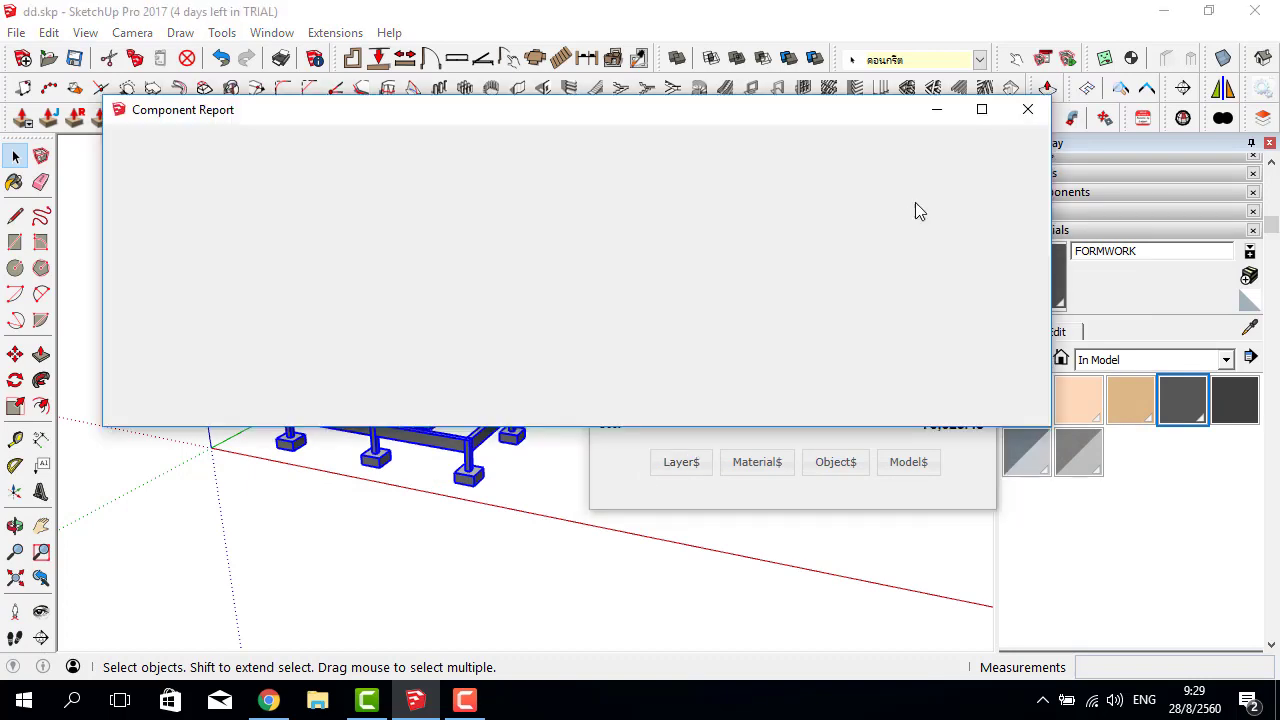
{"action": "left_click_drag", "start_coordinate": [1050, 427], "coordinate": [1118, 545]}
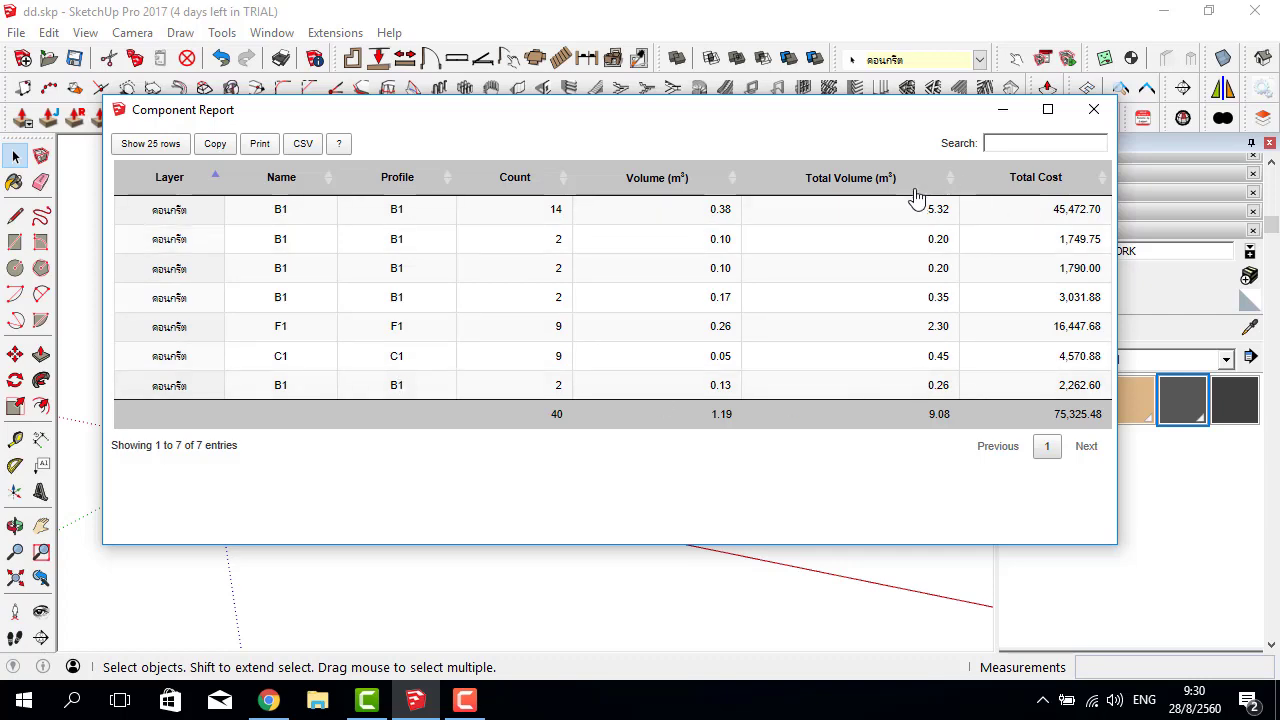
{"action": "left_click", "coordinate": [1096, 112]}
Orbit to a side elevation and select the frame's columns and beams.
{"action": "left_click", "coordinate": [515, 513]}
{"action": "middle_click_drag", "start_coordinate": [515, 513], "coordinate": [457, 529]}
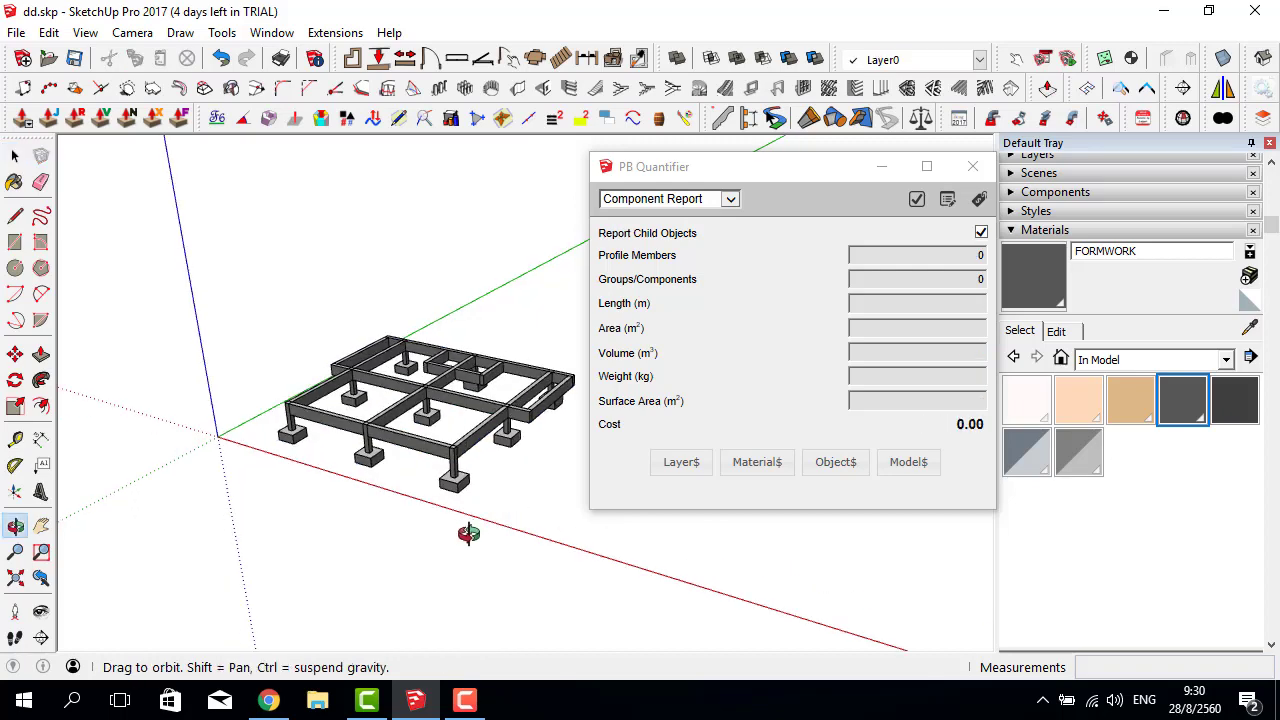
{"action": "scroll", "coordinate": [457, 400], "scroll_direction": "up", "scroll_amount": 2}
{"action": "middle_click_drag", "start_coordinate": [373, 400], "coordinate": [373, 400]}
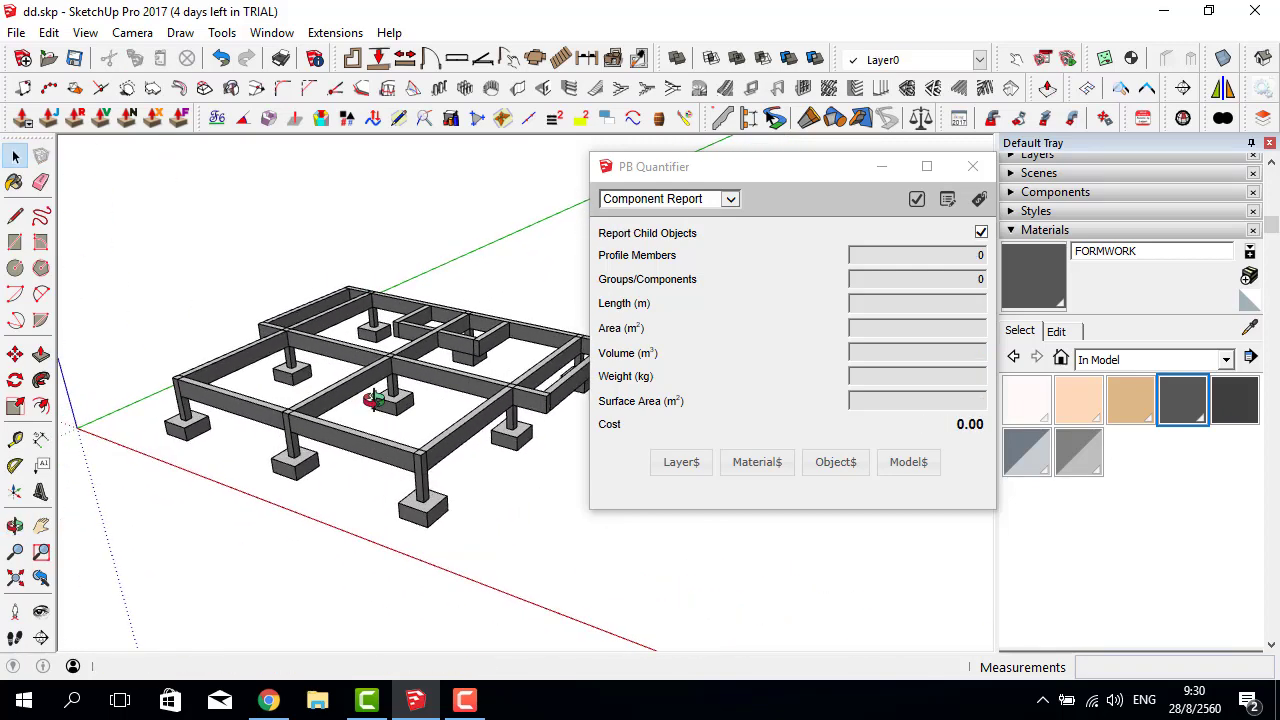
{"action": "scroll", "coordinate": [373, 400], "scroll_direction": "down", "scroll_amount": 2}
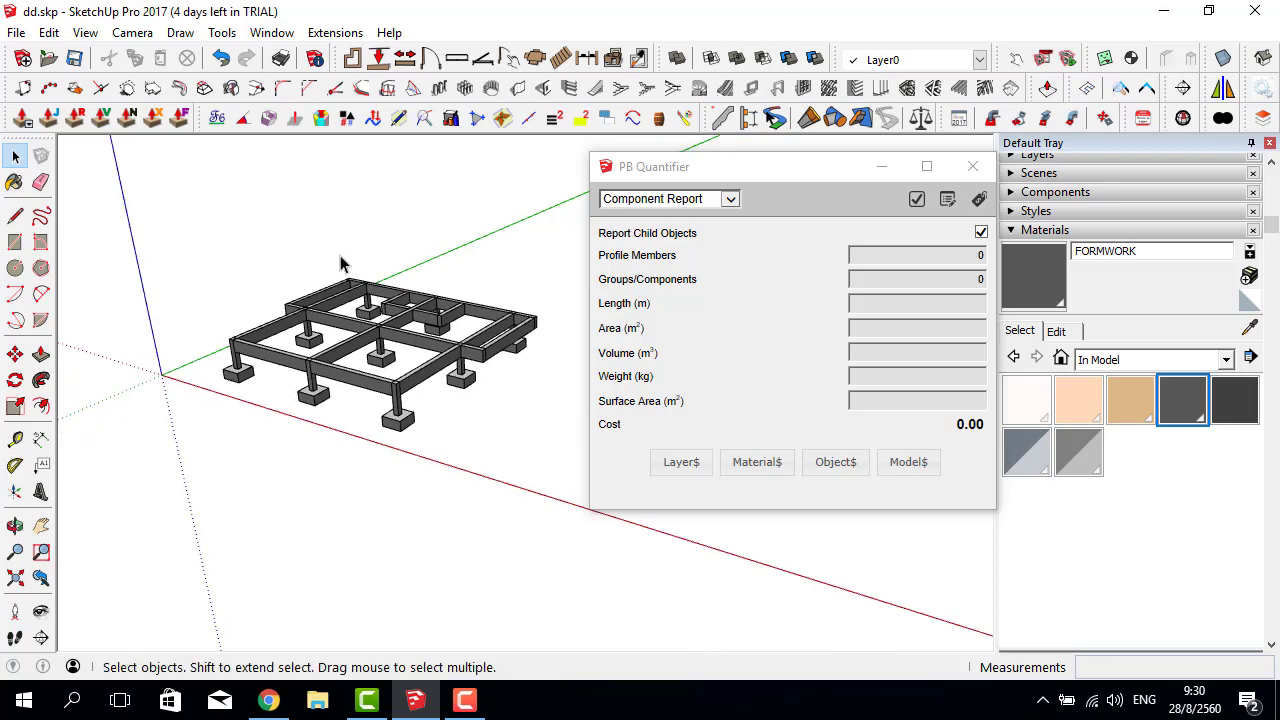
{"action": "middle_click_drag", "start_coordinate": [343, 271], "coordinate": [503, 137]}
{"action": "middle_click_drag", "start_coordinate": [500, 298], "coordinate": [522, 368]}
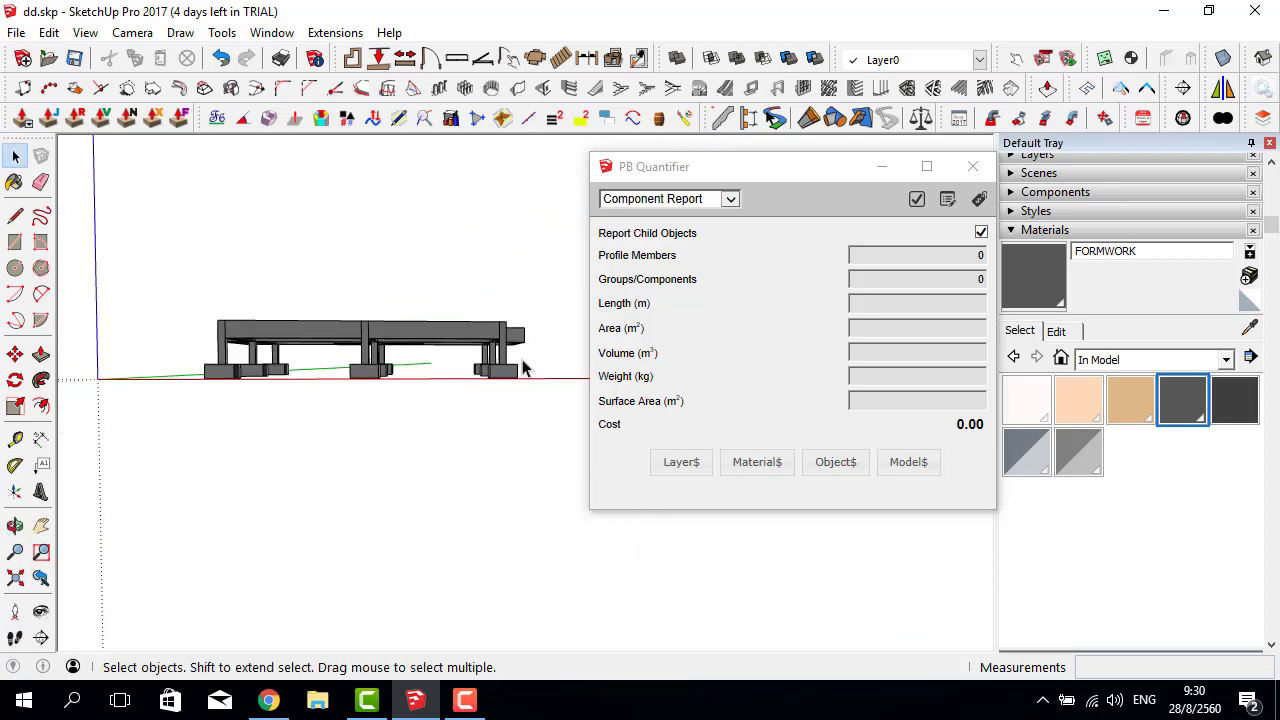
{"action": "left_click_drag", "start_coordinate": [190, 352], "coordinate": [190, 352]}
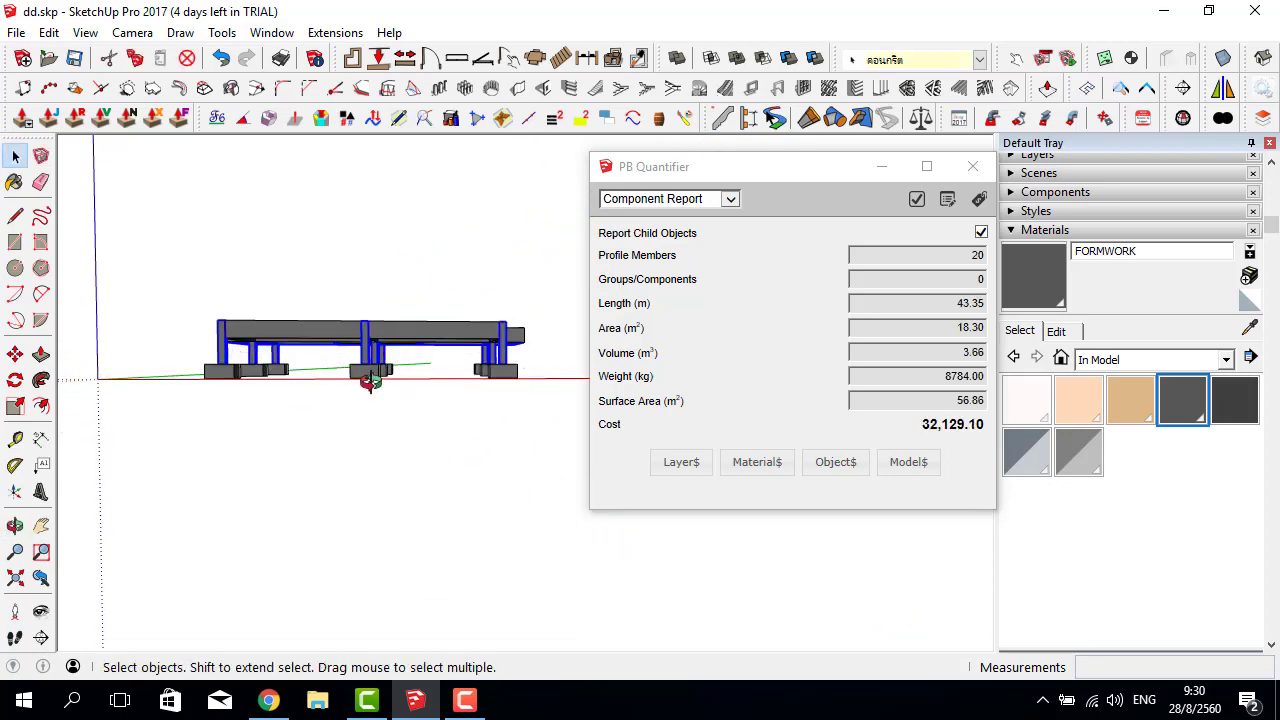
{"action": "middle_click_drag", "start_coordinate": [366, 377], "coordinate": [430, 410]}
{"action": "scroll", "coordinate": [462, 435], "scroll_direction": "up", "scroll_amount": 3}
{"action": "scroll", "coordinate": [462, 435], "scroll_direction": "down", "scroll_amount": 3}
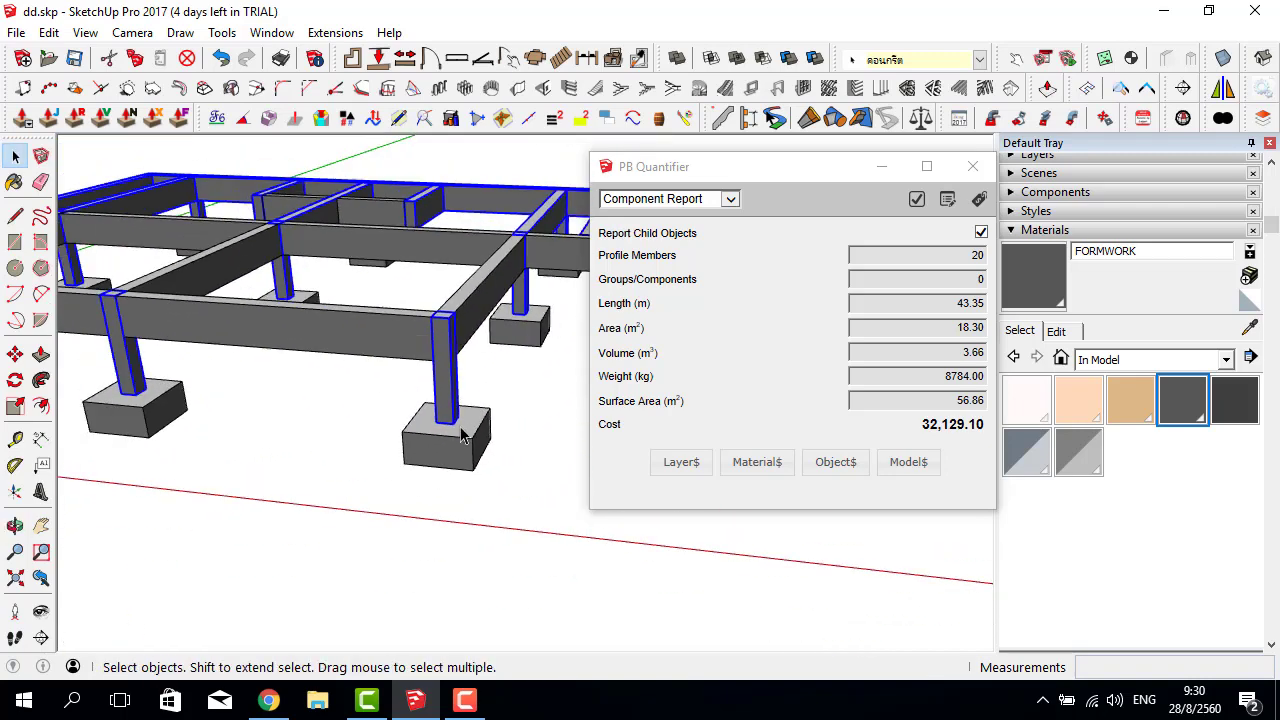
{"action": "scroll", "coordinate": [372, 429], "scroll_direction": "down", "scroll_amount": 1}
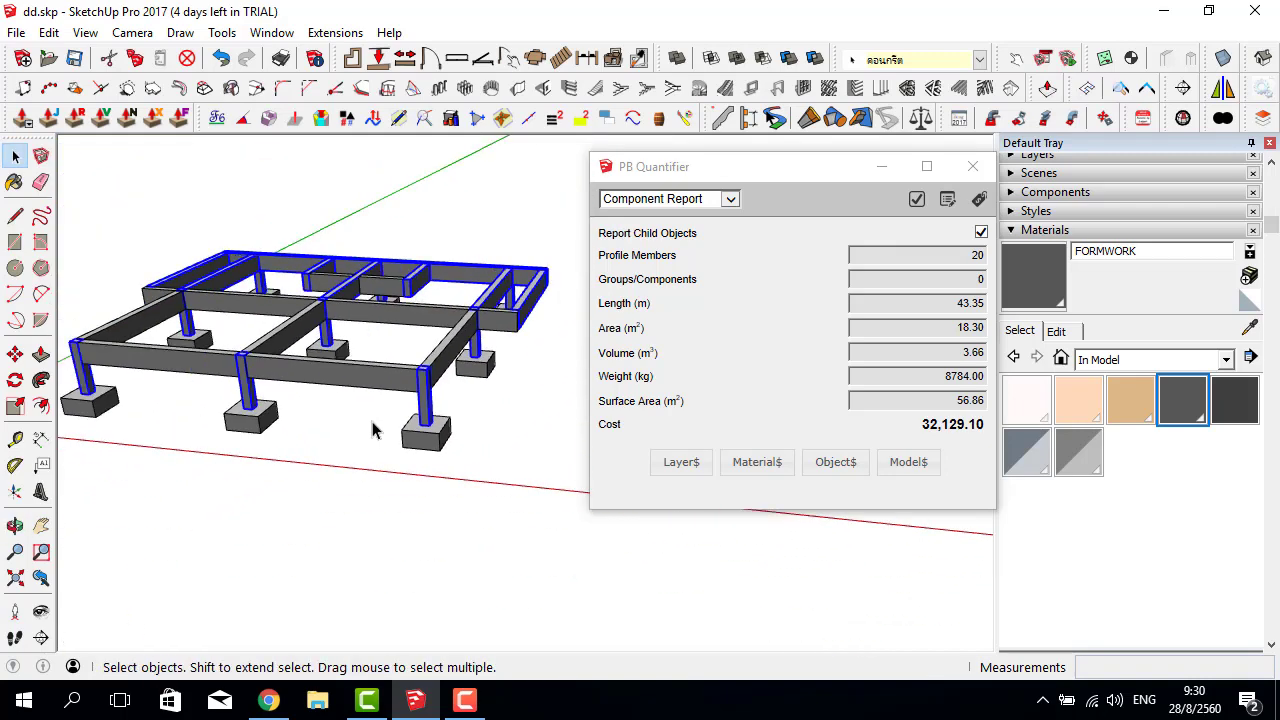
Try stretching a column end with the modify-length tool, then cancel it.
{"action": "left_click", "coordinate": [822, 120]}
{"action": "left_click", "coordinate": [426, 383]}
{"action": "scroll", "coordinate": [466, 428], "scroll_direction": "down", "scroll_amount": 3}
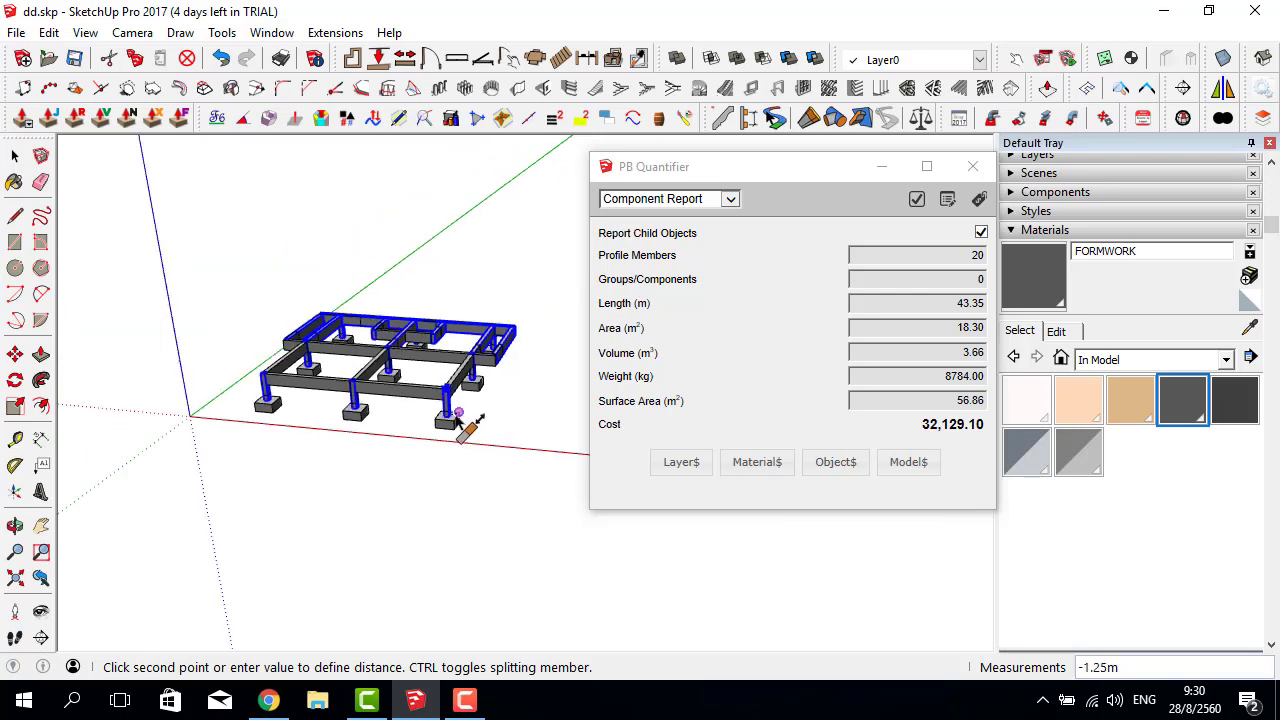
{"action": "middle_click_drag", "start_coordinate": [443, 257], "coordinate": [375, 160]}
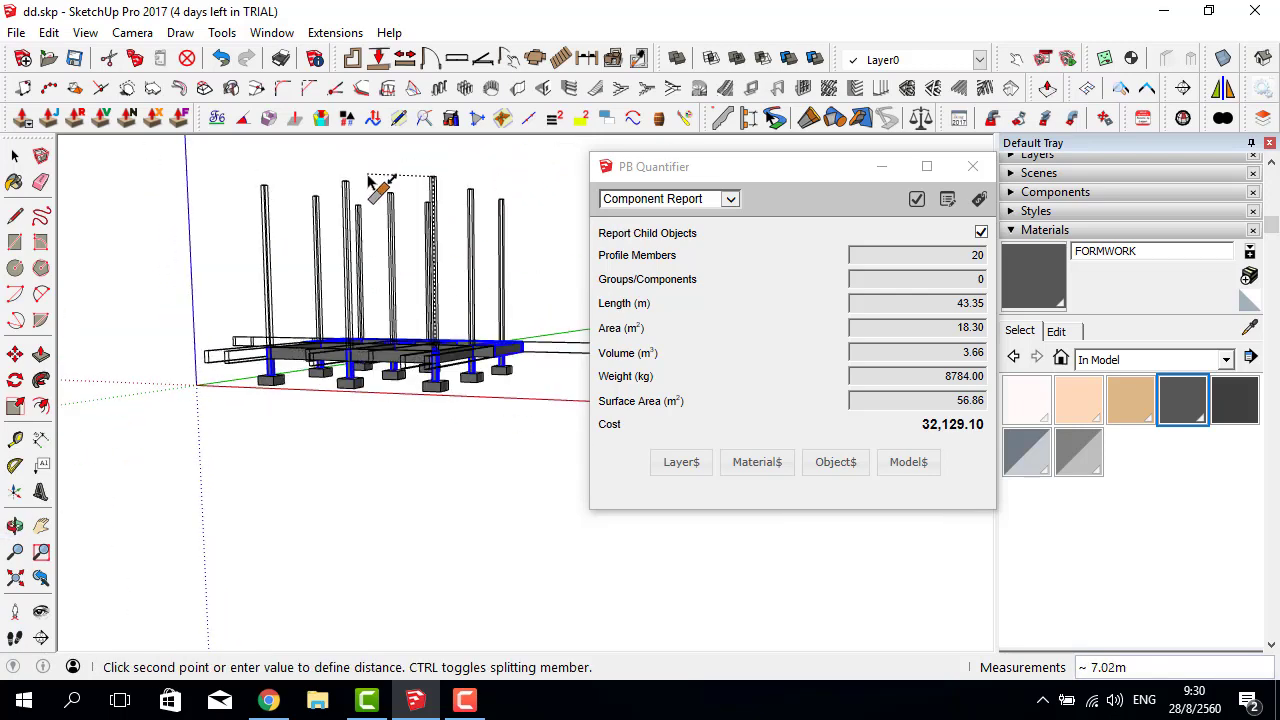
{"action": "key", "text": "space"}
Move-copy the columns so the copies sit on top of the existing ones.
{"action": "middle_click_drag", "start_coordinate": [406, 255], "coordinate": [440, 380]}
{"action": "scroll", "coordinate": [447, 432], "scroll_direction": "up", "scroll_amount": 3}
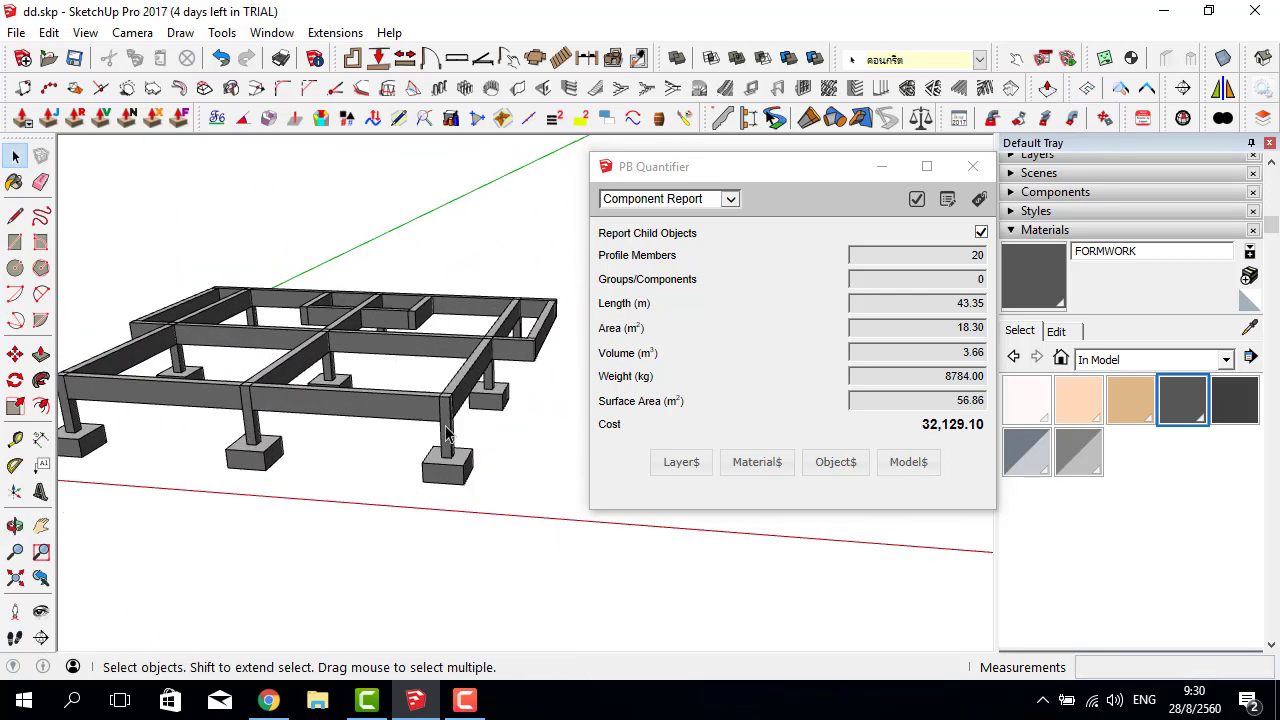
{"action": "left_click", "coordinate": [448, 430]}
{"action": "middle_click_drag", "start_coordinate": [448, 430], "coordinate": [340, 450]}
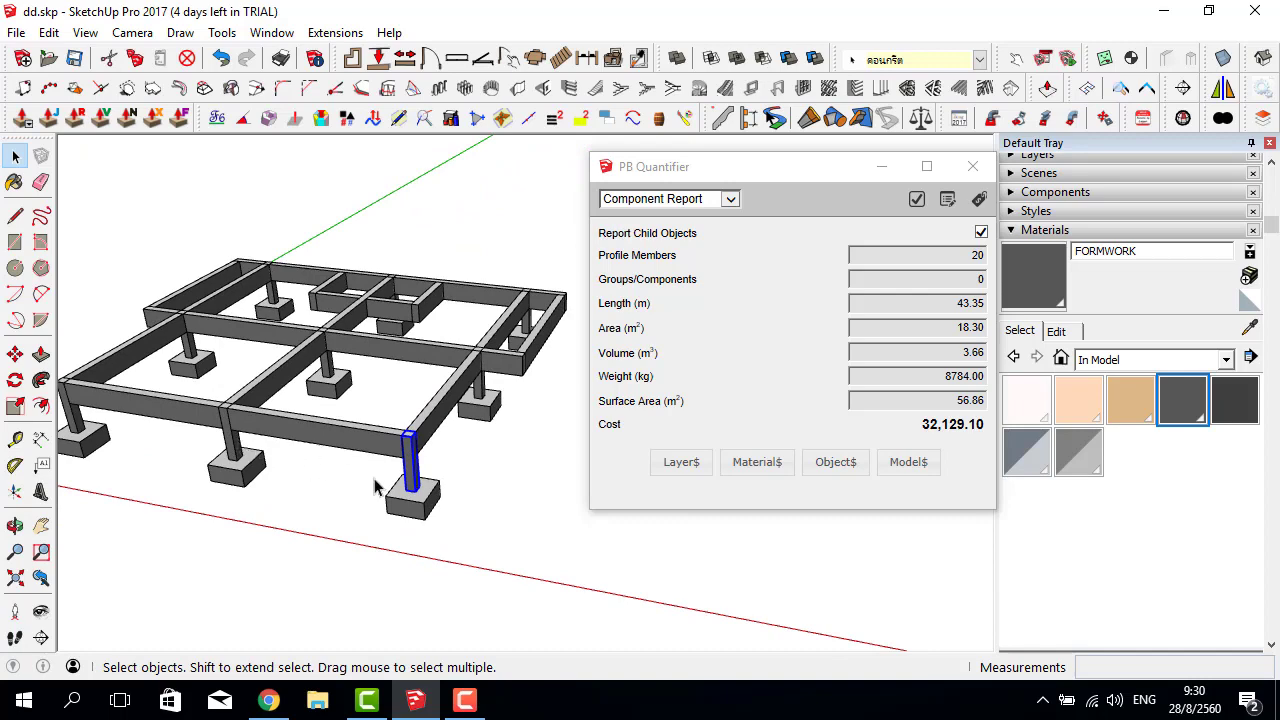
{"action": "middle_click_drag", "start_coordinate": [443, 480], "coordinate": [527, 377]}
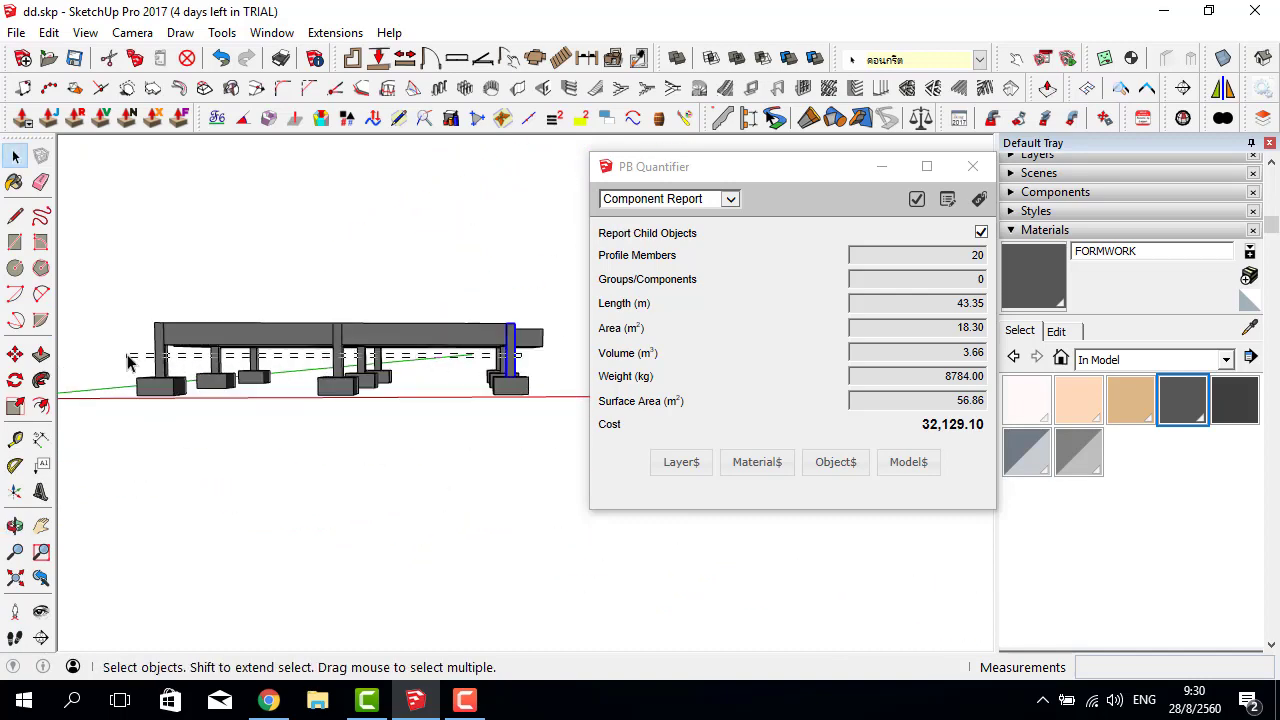
{"action": "middle_click_drag", "start_coordinate": [128, 362], "coordinate": [243, 443]}
{"action": "scroll", "coordinate": [453, 458], "scroll_direction": "up", "scroll_amount": 2}
{"action": "scroll", "coordinate": [453, 458], "scroll_direction": "up", "scroll_amount": 2}
{"action": "scroll", "coordinate": [453, 458], "scroll_direction": "up", "scroll_amount": 2}
{"action": "key", "text": "m"}
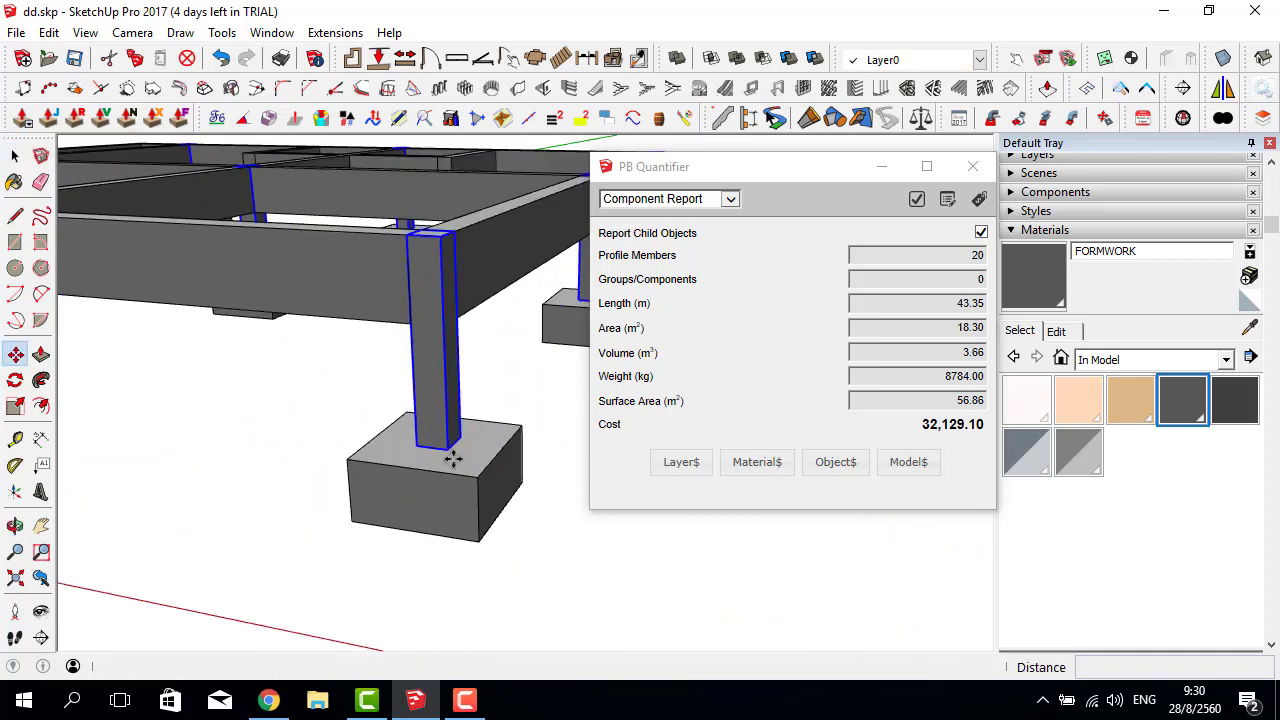
{"action": "key", "text": "ctrl"}
{"action": "scroll", "coordinate": [443, 443], "scroll_direction": "down", "scroll_amount": 3}
{"action": "left_click", "coordinate": [443, 445]}
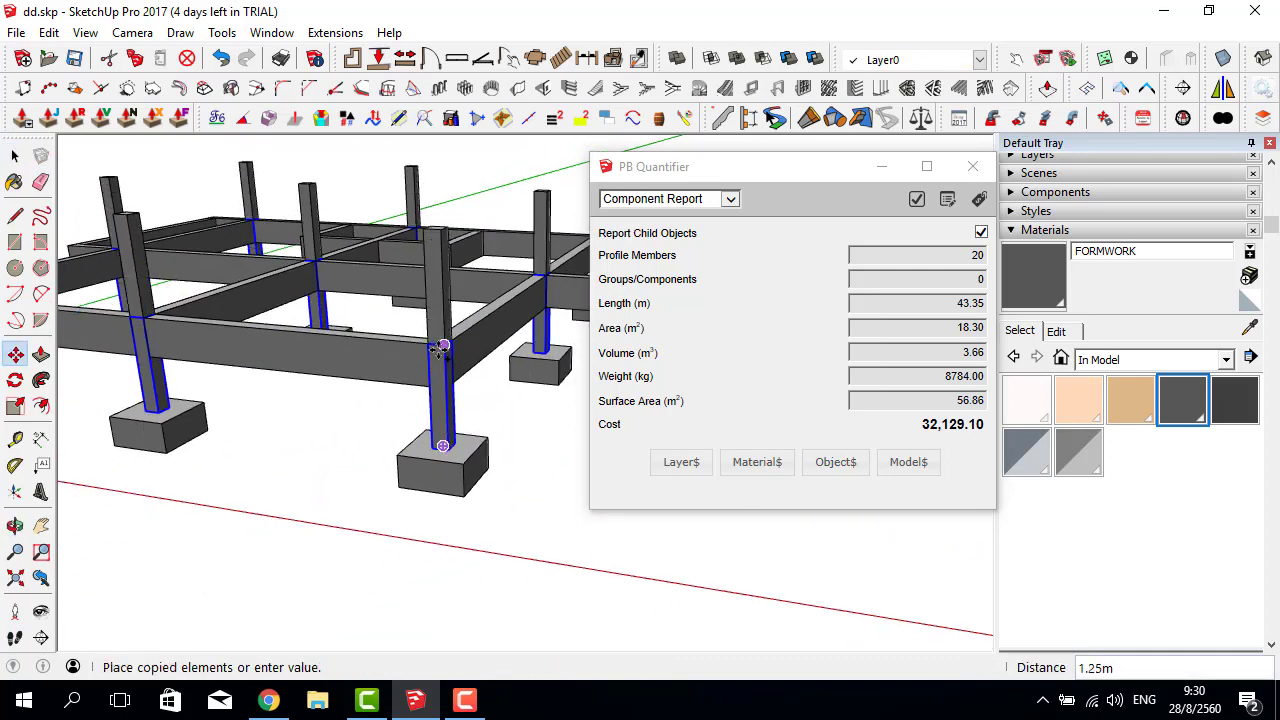
{"action": "left_click", "coordinate": [443, 346]}
{"action": "scroll", "coordinate": [443, 346], "scroll_direction": "down", "scroll_amount": 4}
{"action": "scroll", "coordinate": [423, 306], "scroll_direction": "up", "scroll_amount": 2}
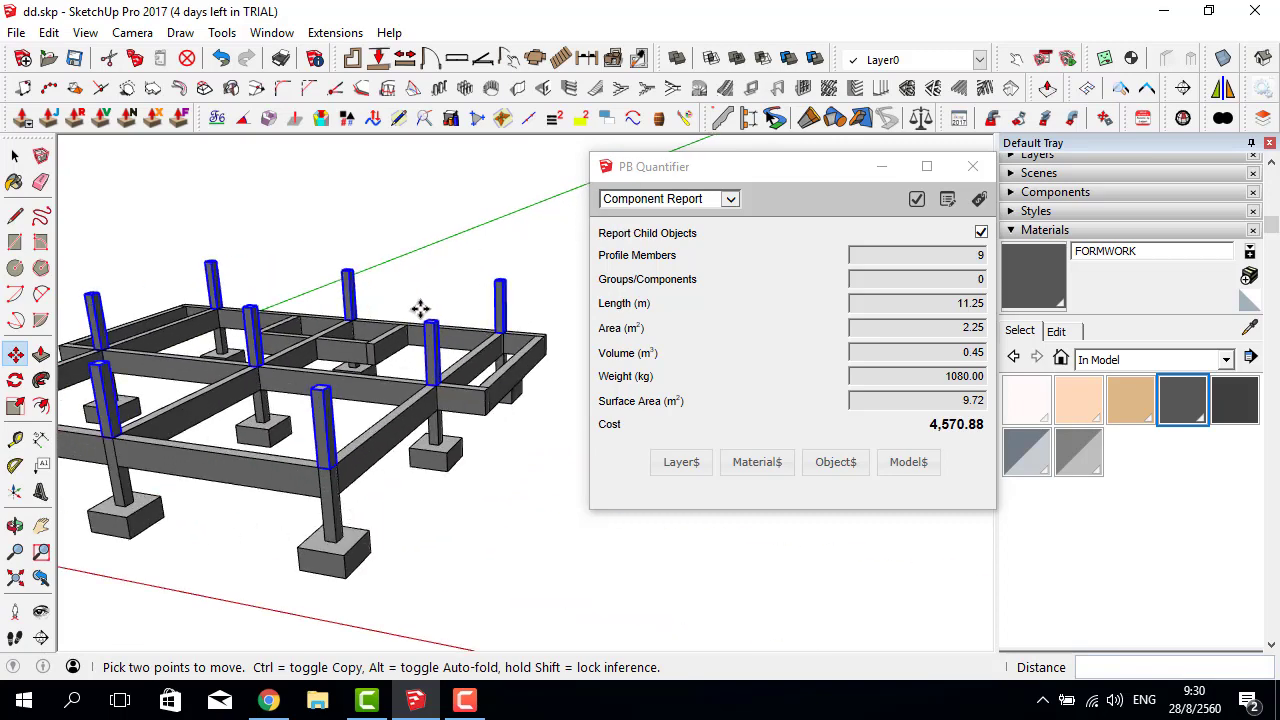
{"action": "scroll", "coordinate": [463, 369], "scroll_direction": "up", "scroll_amount": 2}
{"action": "scroll", "coordinate": [477, 254], "scroll_direction": "up", "scroll_amount": 2}
Draw a 3 m vertical guide line up from the column top.
{"action": "key", "text": "l"}
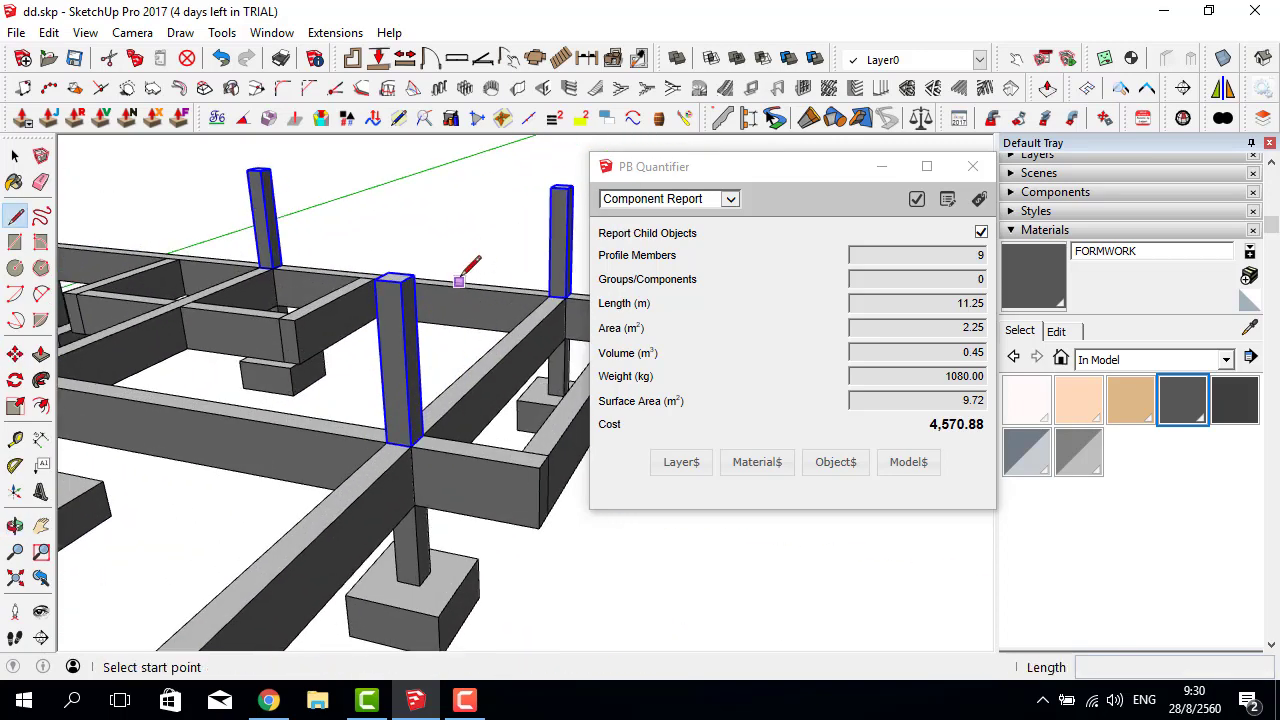
{"action": "scroll", "coordinate": [458, 281], "scroll_direction": "up", "scroll_amount": 2}
{"action": "scroll", "coordinate": [457, 276], "scroll_direction": "up", "scroll_amount": 2}
{"action": "left_click", "coordinate": [455, 290]}
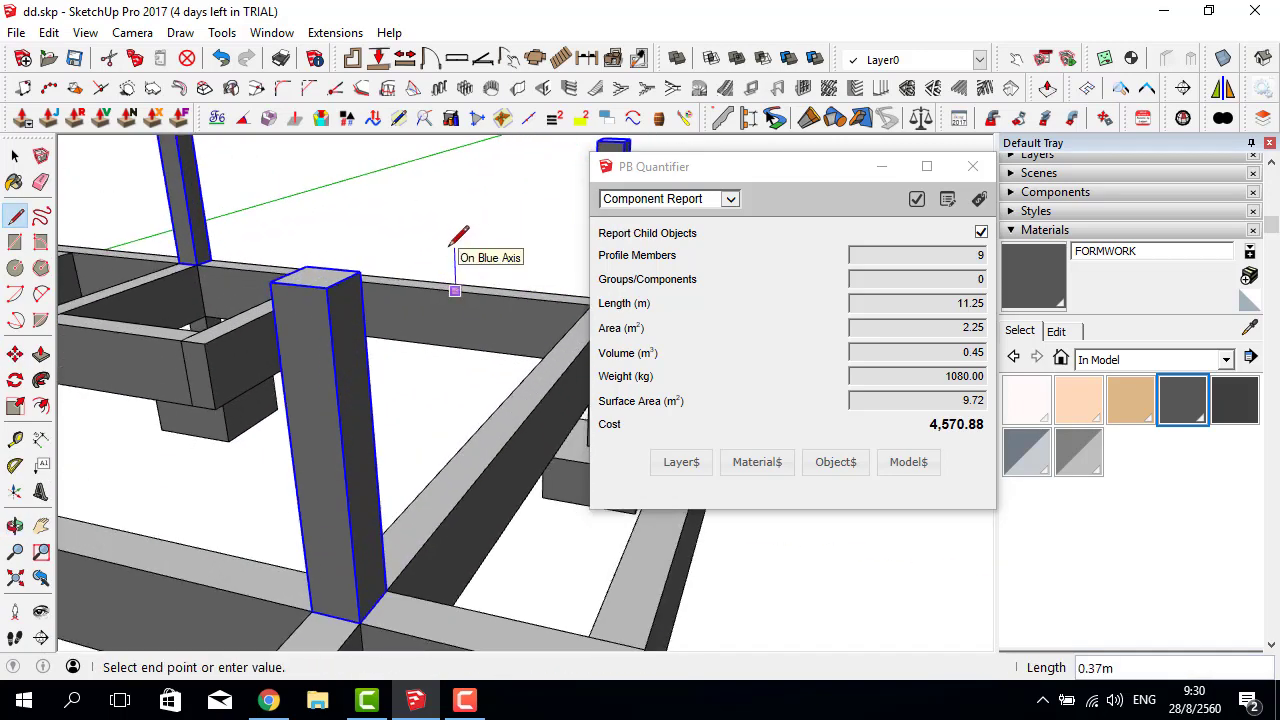
{"action": "type", "text": "3"}
{"action": "key", "text": "Return"}
{"action": "scroll", "coordinate": [455, 260], "scroll_direction": "down", "scroll_amount": 4}
{"action": "key", "text": "space"}
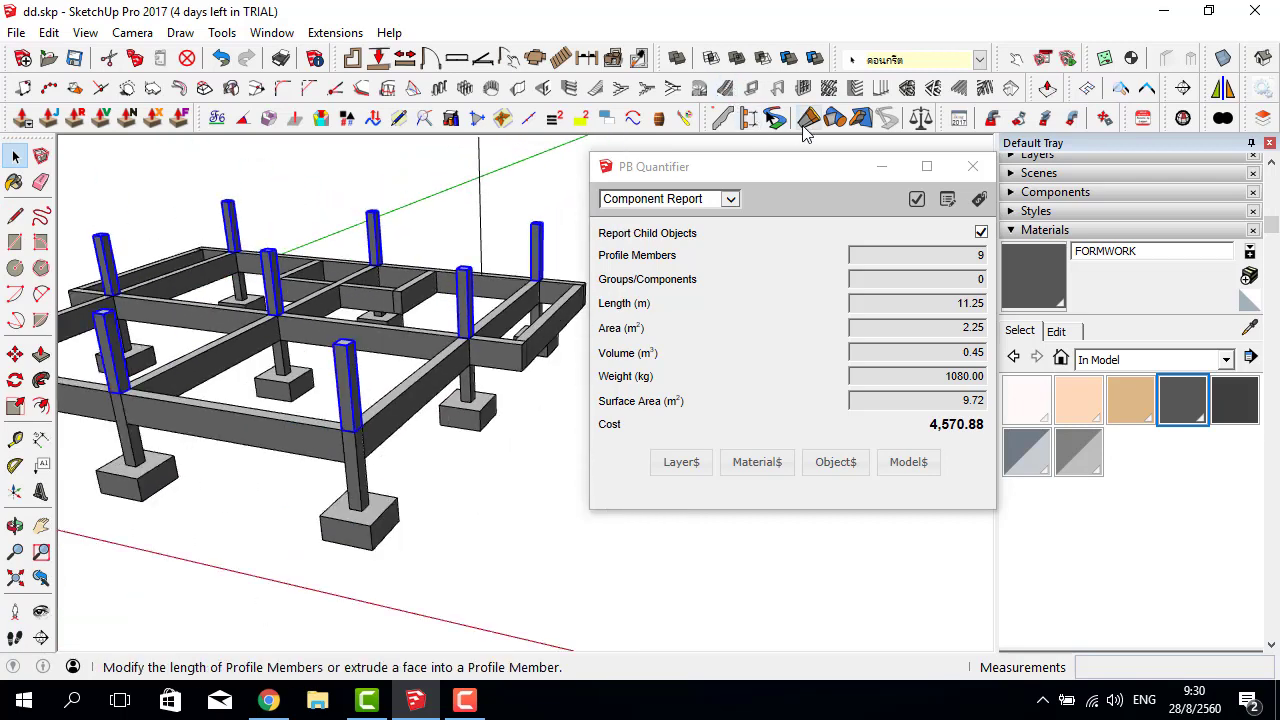
Stretch the copied columns up to the guide line, making each 3.00 m long.
{"action": "left_click", "coordinate": [809, 118]}
{"action": "left_click", "coordinate": [537, 238]}
{"action": "scroll", "coordinate": [537, 238], "scroll_direction": "down", "scroll_amount": 3}
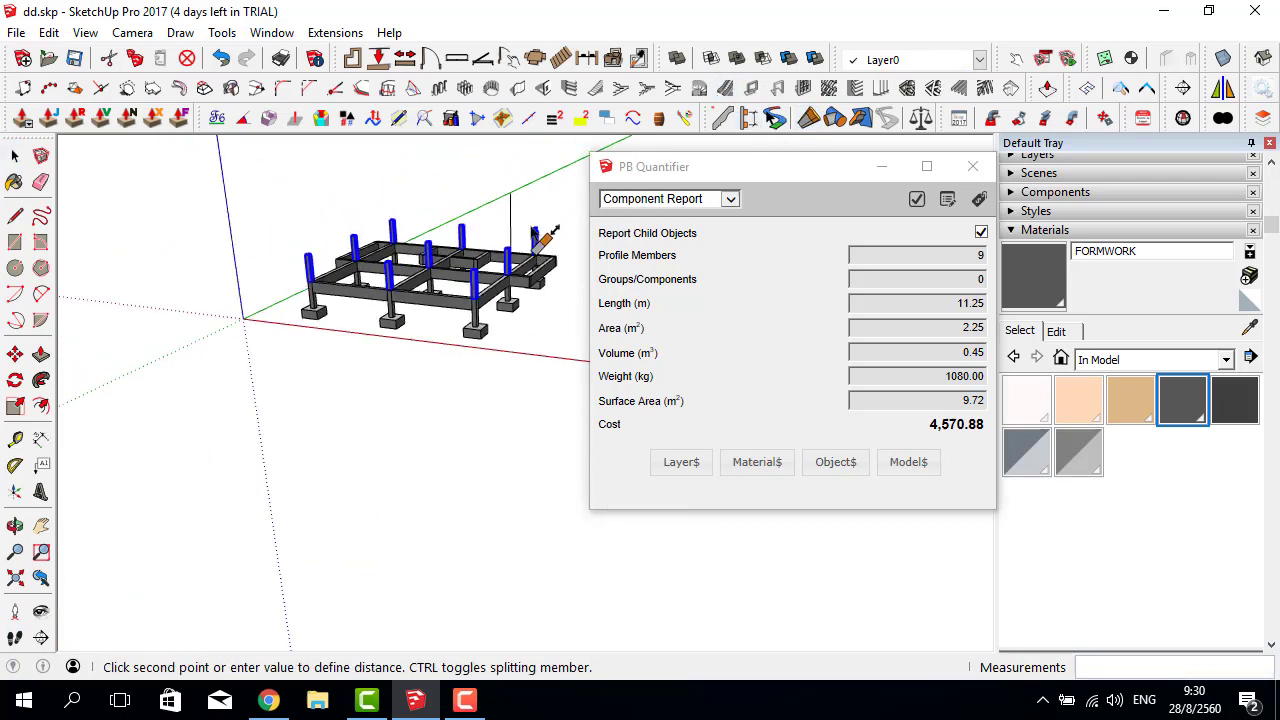
{"action": "left_click", "coordinate": [513, 200]}
{"action": "key", "text": "space"}
{"action": "scroll", "coordinate": [497, 213], "scroll_direction": "up", "scroll_amount": 3}
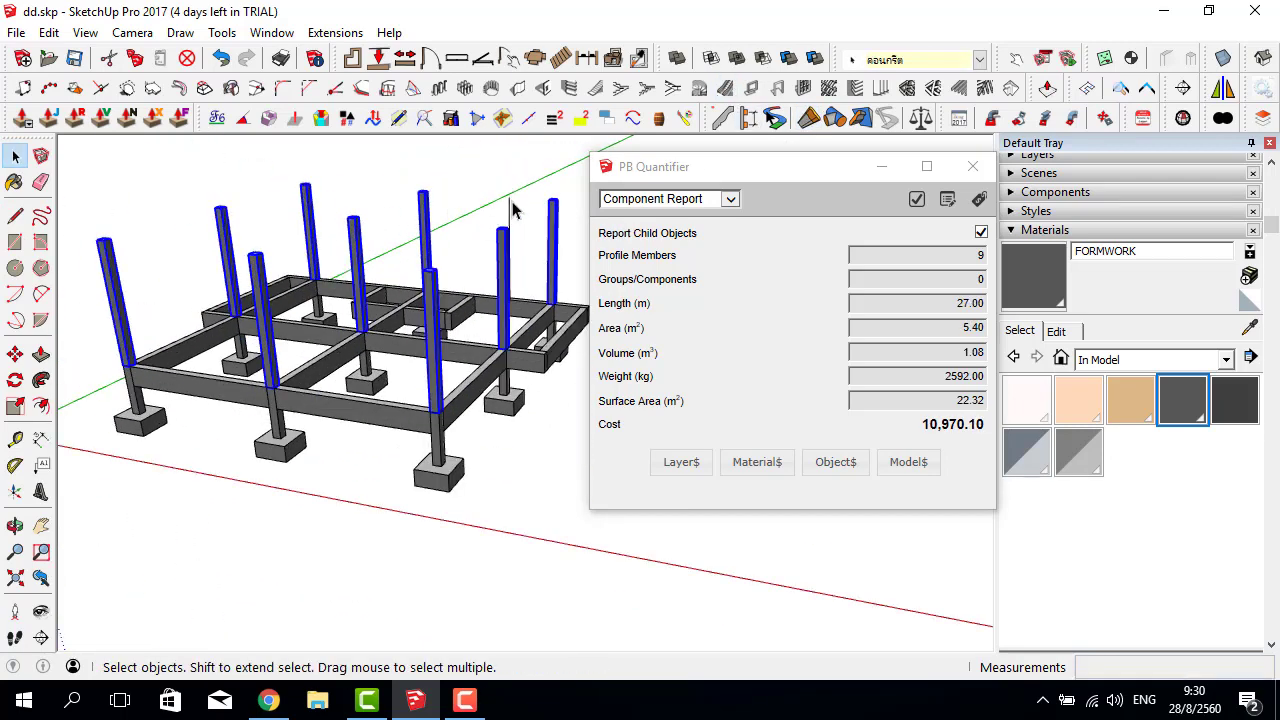
{"action": "key", "text": "e"}
{"action": "scroll", "coordinate": [508, 212], "scroll_direction": "down", "scroll_amount": 2}
{"action": "scroll", "coordinate": [337, 251], "scroll_direction": "down", "scroll_amount": 2}
{"action": "scroll", "coordinate": [290, 260], "scroll_direction": "down", "scroll_amount": 2}
{"action": "key", "text": "space"}
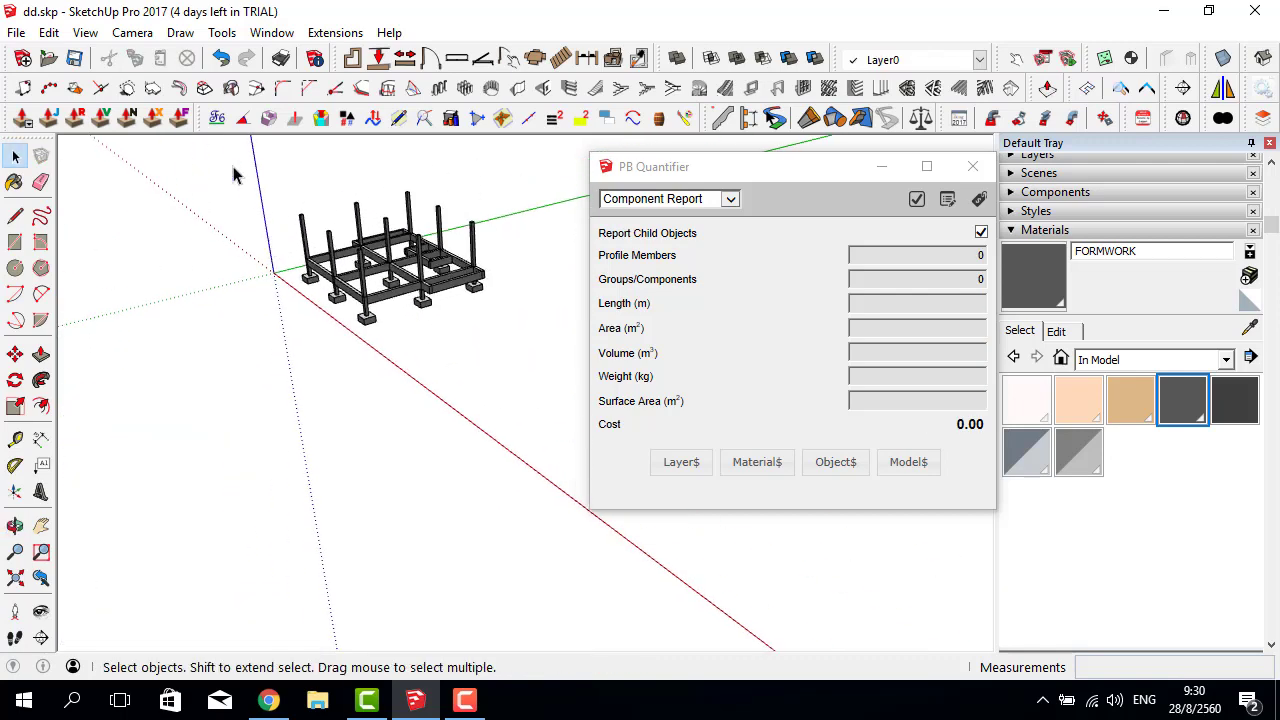
Select the frame and view its Cost Detail Report totalling 86,295.58.
{"action": "left_click_drag", "start_coordinate": [233, 175], "coordinate": [530, 383]}
{"action": "left_click", "coordinate": [917, 199]}
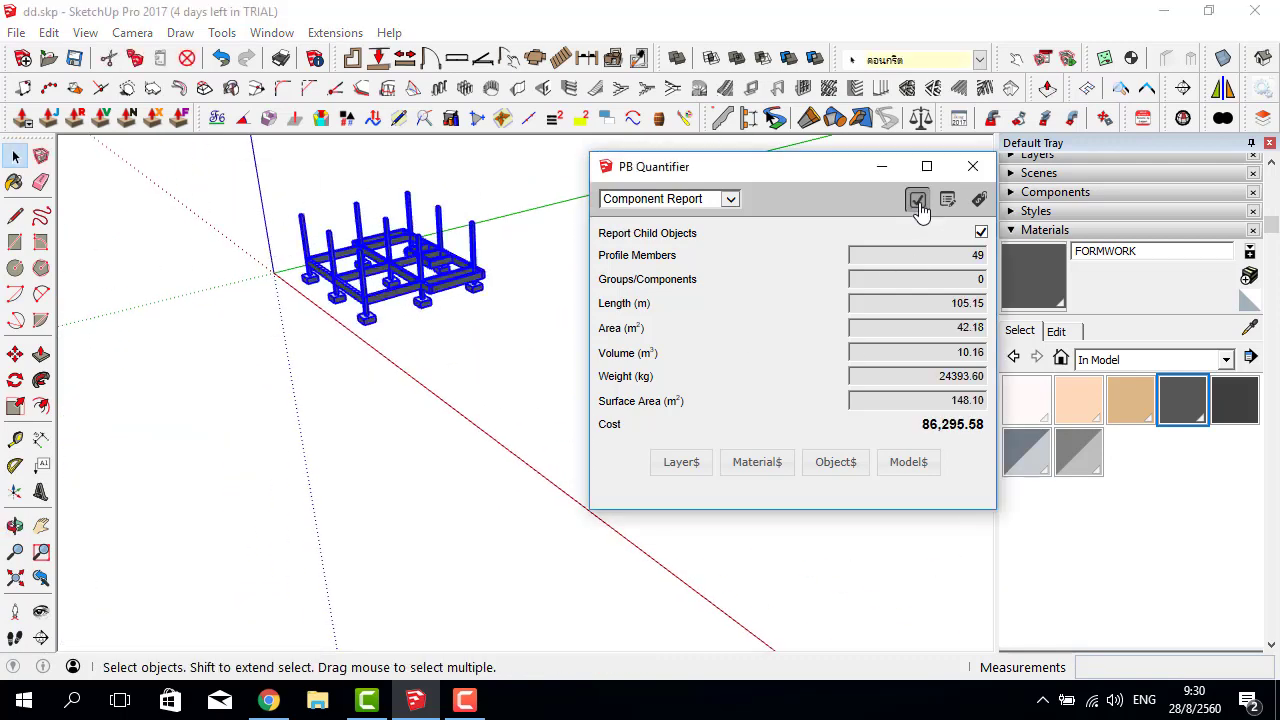
{"action": "left_click", "coordinate": [1091, 112]}
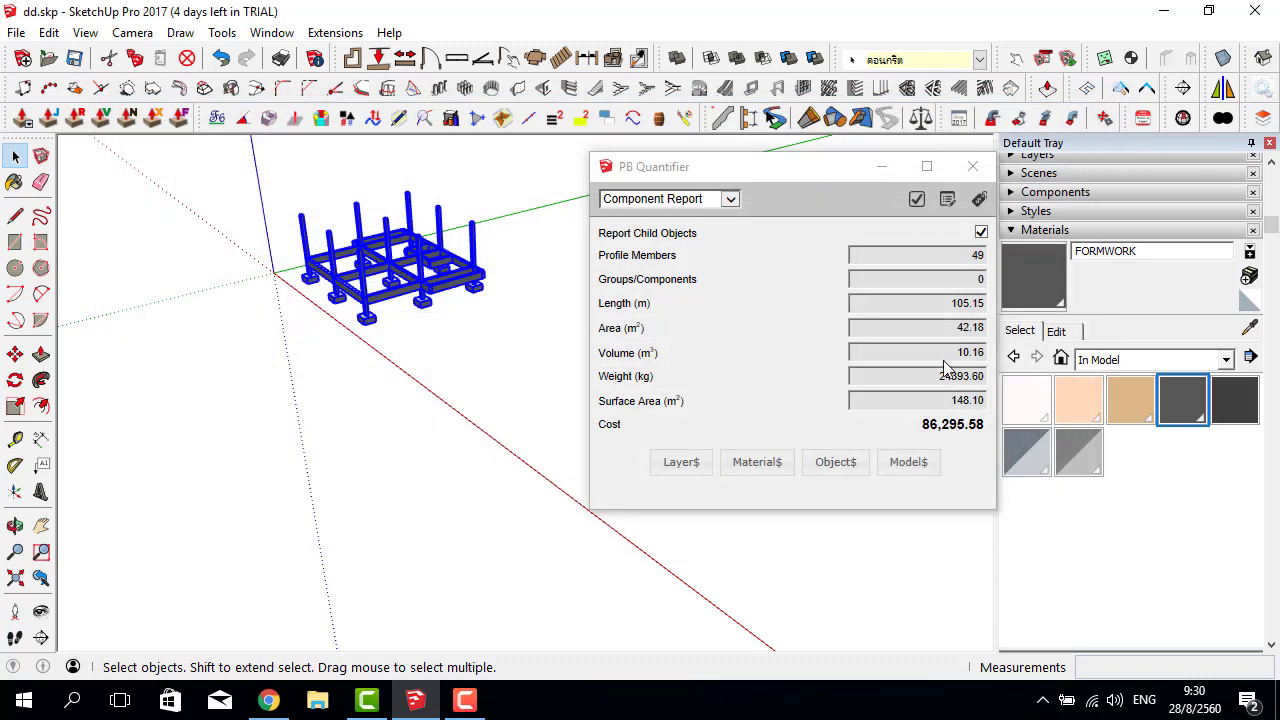
{"action": "left_click", "coordinate": [731, 199]}
{"action": "left_click", "coordinate": [672, 213]}
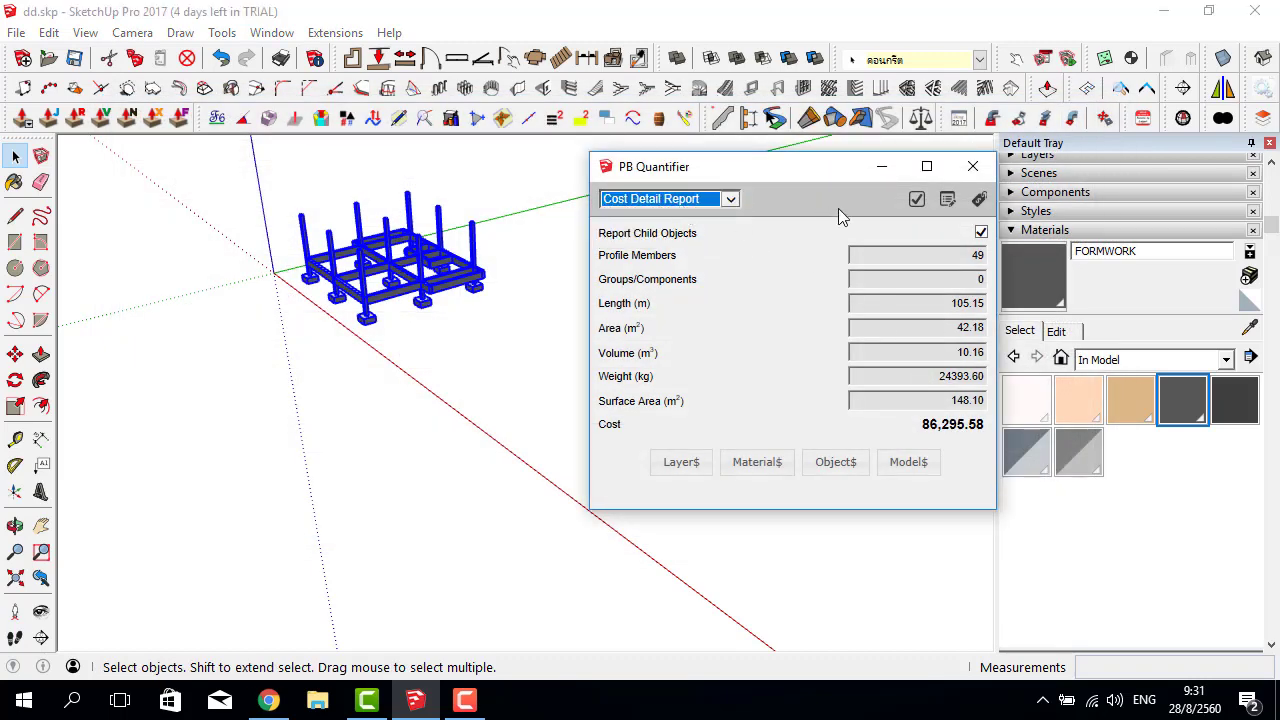
{"action": "left_click", "coordinate": [917, 199]}
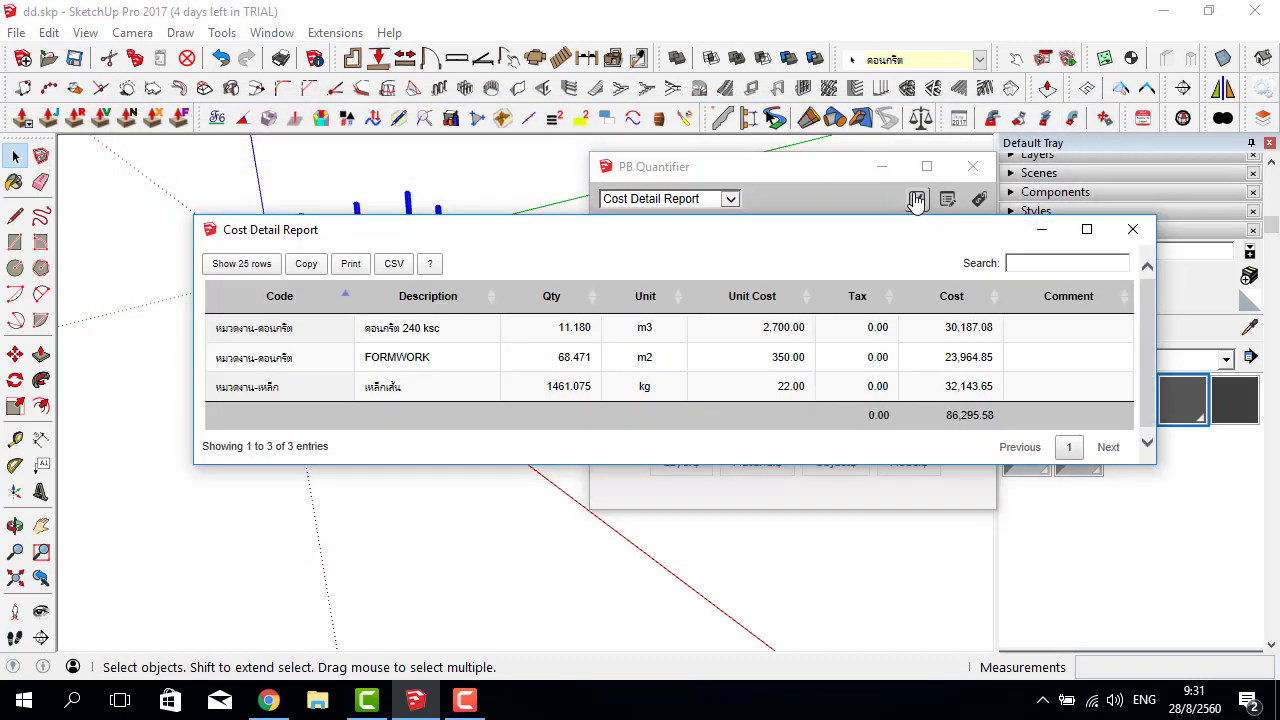
{"action": "left_click", "coordinate": [1133, 228]}
Inspect beam B1's concrete, steel and formwork costs in PB Cost Inspector.
{"action": "left_click", "coordinate": [979, 199]}
{"action": "scroll", "coordinate": [330, 283], "scroll_direction": "up", "scroll_amount": 3}
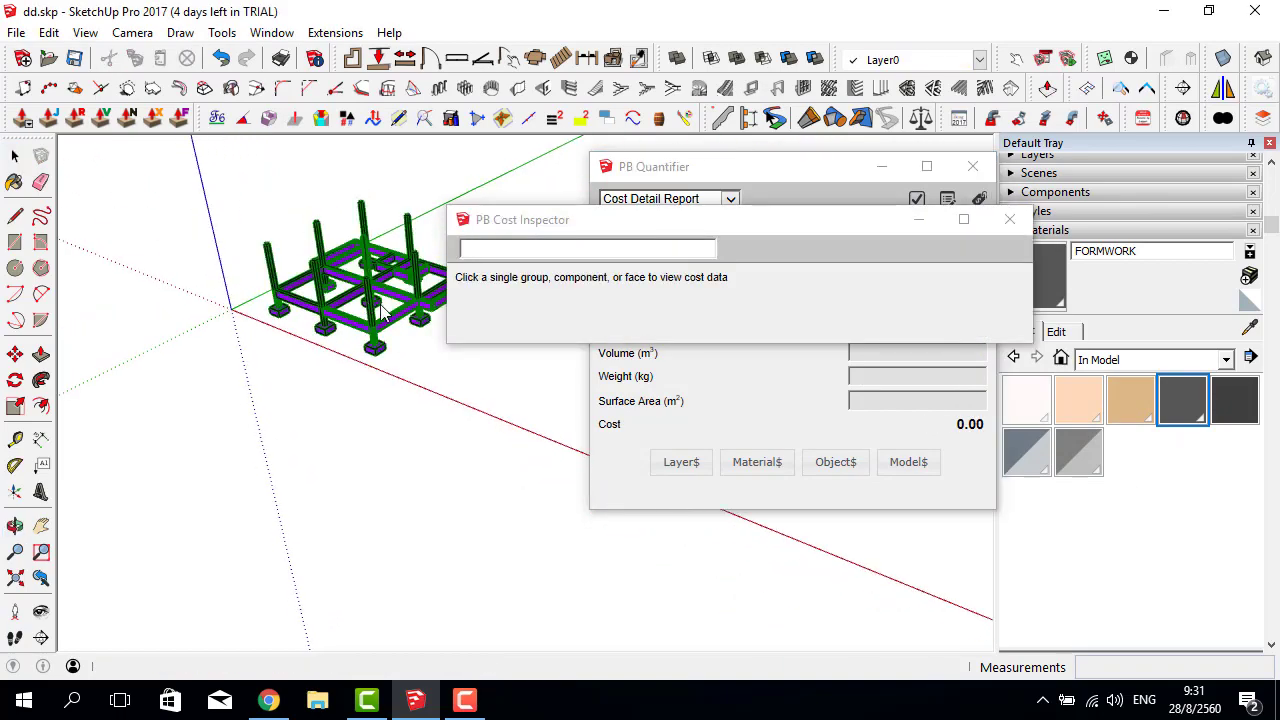
{"action": "scroll", "coordinate": [340, 283], "scroll_direction": "up", "scroll_amount": 3}
{"action": "left_click", "coordinate": [340, 283]}
{"action": "scroll", "coordinate": [371, 315], "scroll_direction": "up", "scroll_amount": 2}
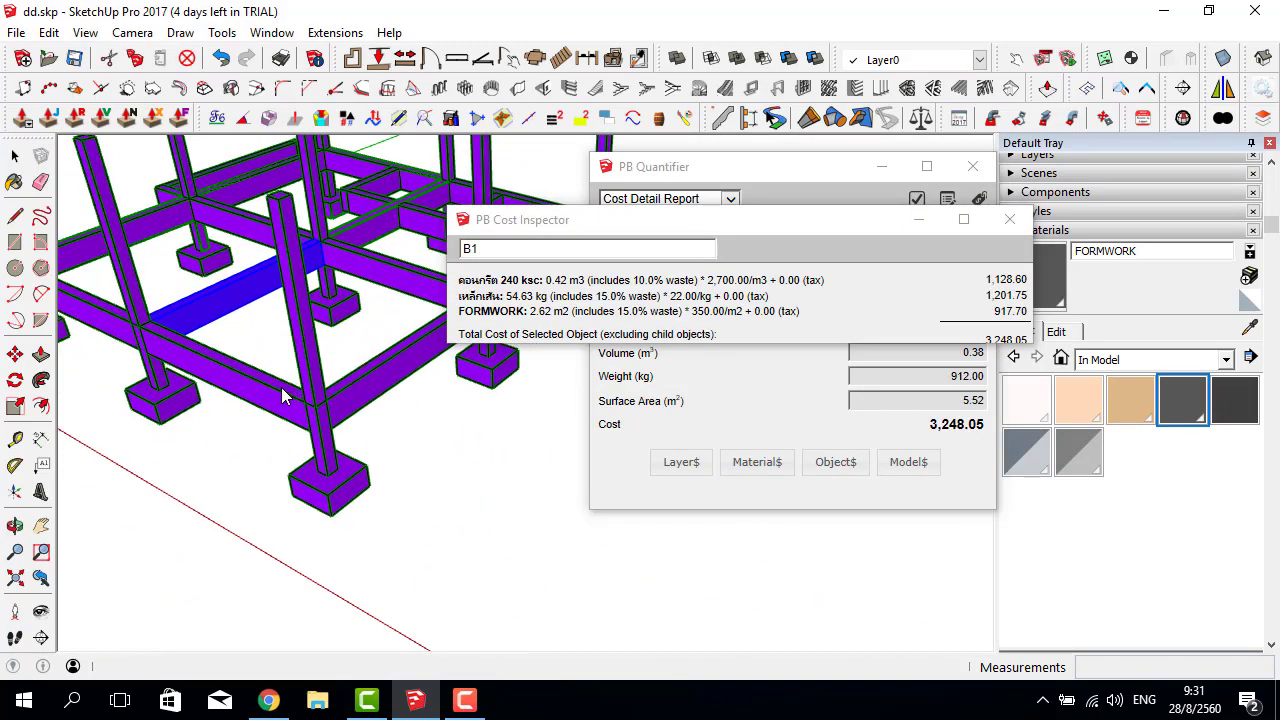
{"action": "scroll", "coordinate": [284, 387], "scroll_direction": "down", "scroll_amount": 3}
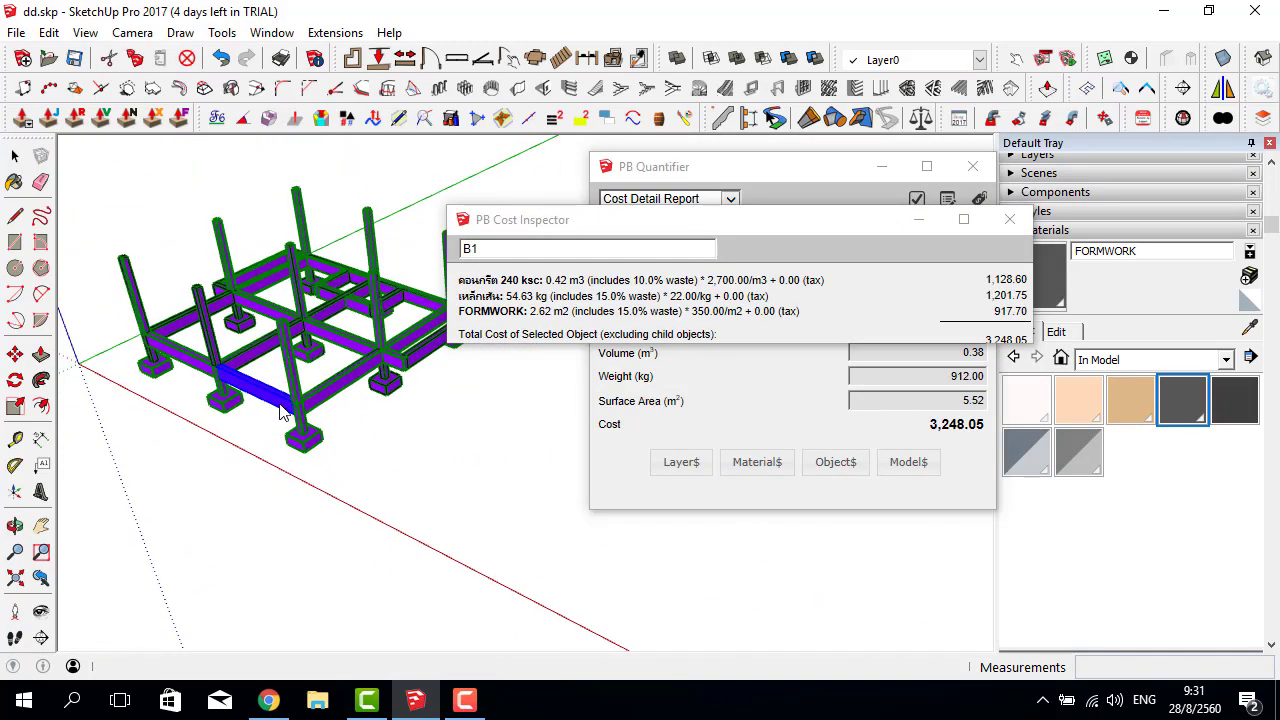
{"action": "left_click", "coordinate": [1009, 220]}
{"action": "left_click", "coordinate": [469, 463]}
{"action": "mouse_move", "coordinate": [469, 463]}
{"action": "middle_mouse_down"}
{"action": "mouse_move", "coordinate": [215, 333]}
{"action": "mouse_move", "coordinate": [251, 371]}
{"action": "mouse_move", "coordinate": [330, 372]}
{"action": "middle_mouse_up"}
{"action": "scroll", "coordinate": [135, 282], "scroll_direction": "up", "scroll_amount": 1}
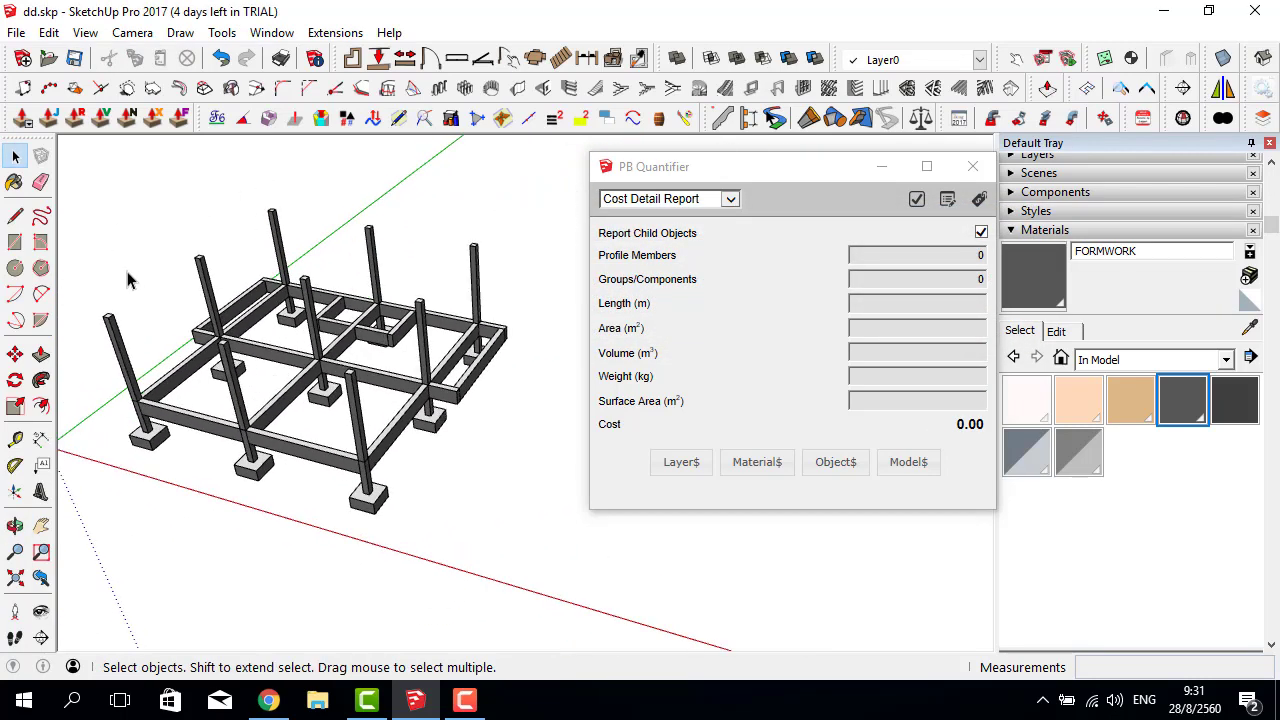